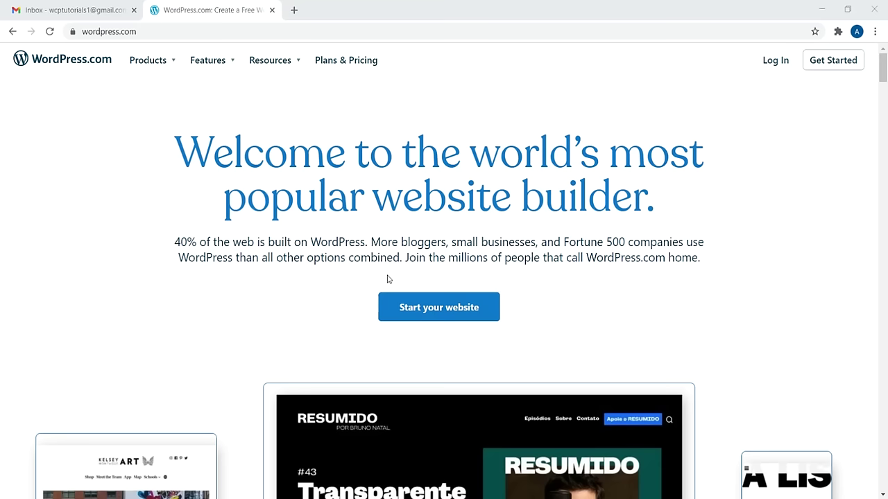
Step: Start creating a new website from the WordPress.com home page
click(430, 308)
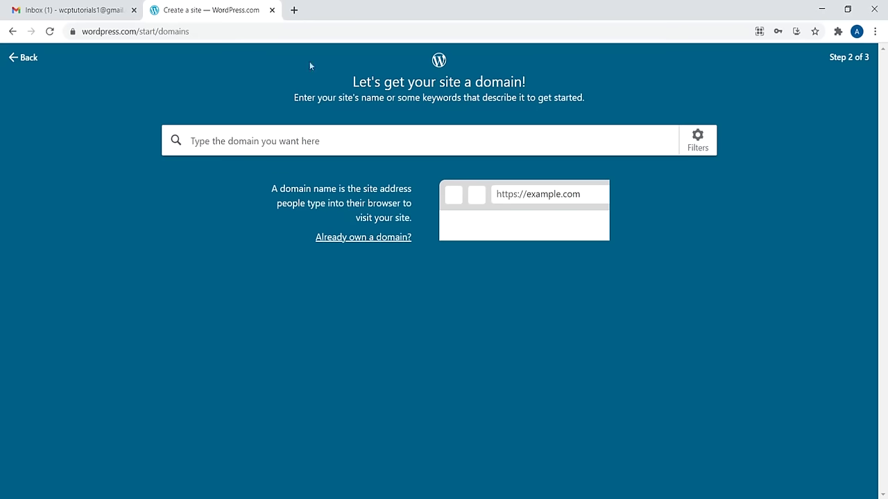
drag(216, 31, 139, 33)
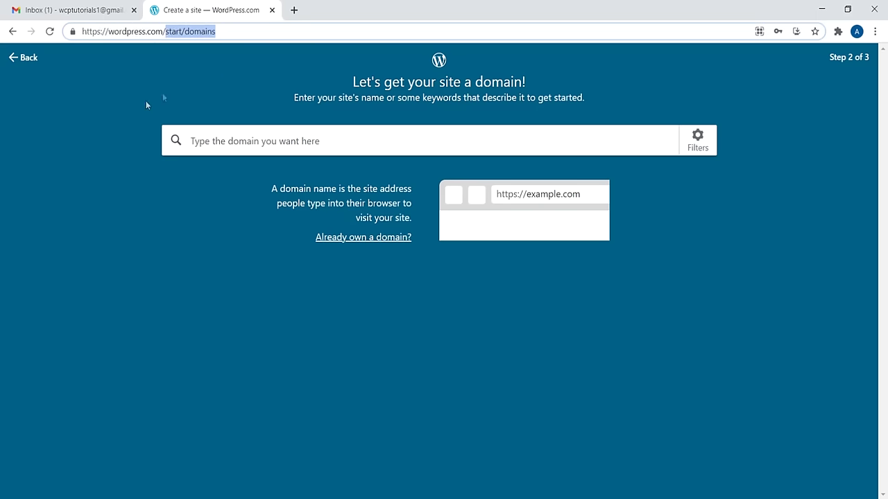
click(125, 93)
Step: Switch to Gmail, open the WordPress.com activation email and confirm the account's email address
click(70, 9)
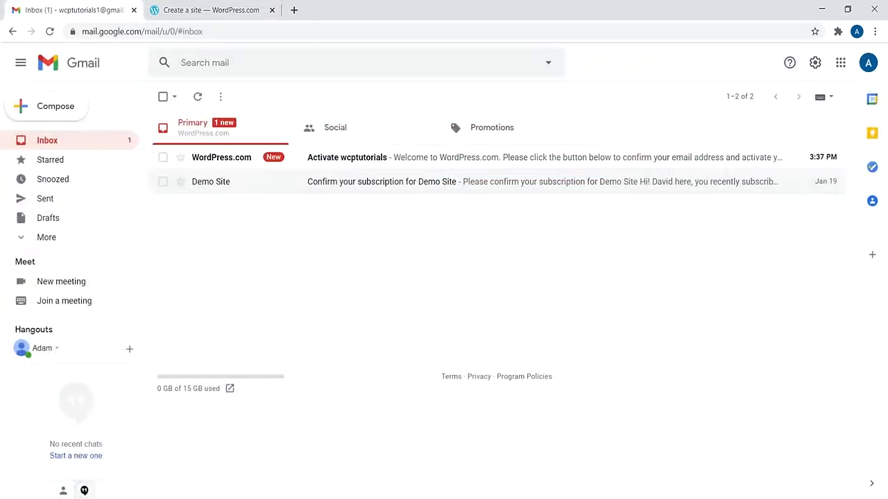
click(516, 164)
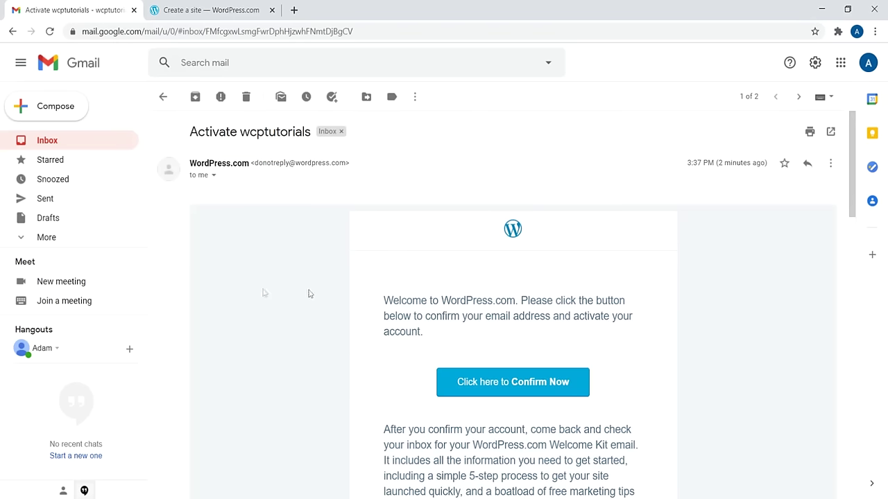
scroll(316, 290, down, 3)
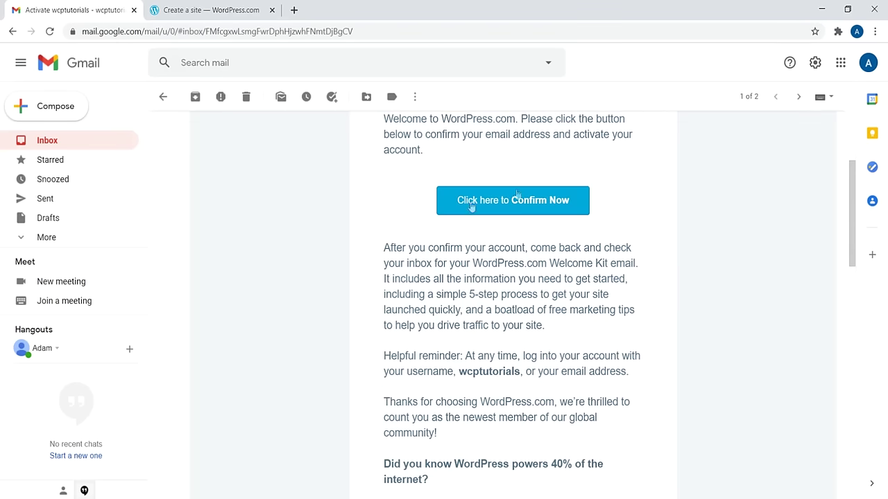
click(520, 200)
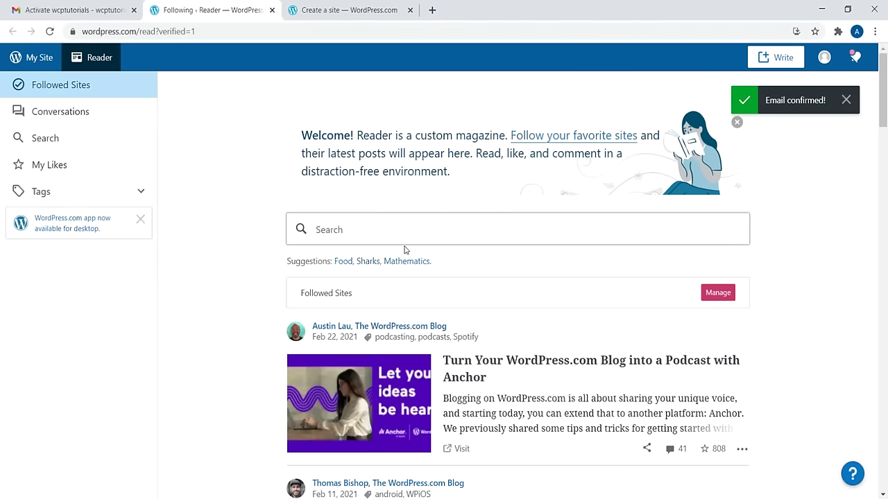
Step: Return to the site creation page and search for the domain wcptutorialswebsite.com
key(ctrl+Tab)
text(w)
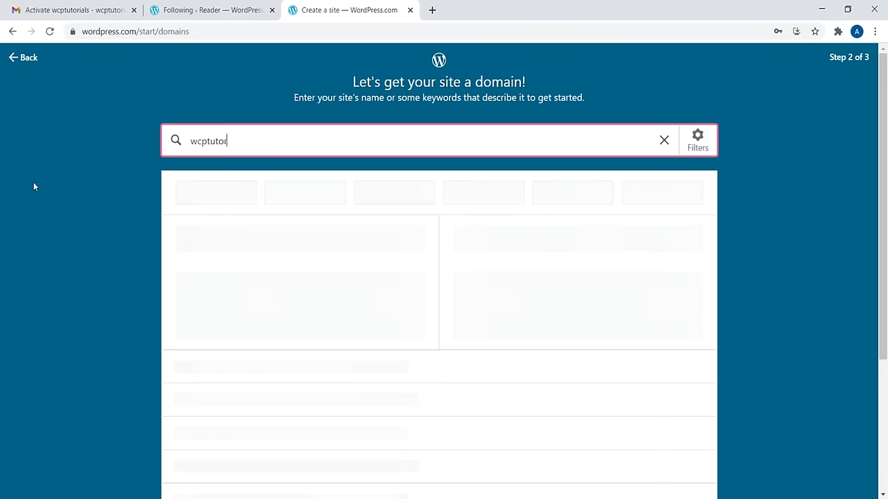
text(cptutorialswebsite.com)
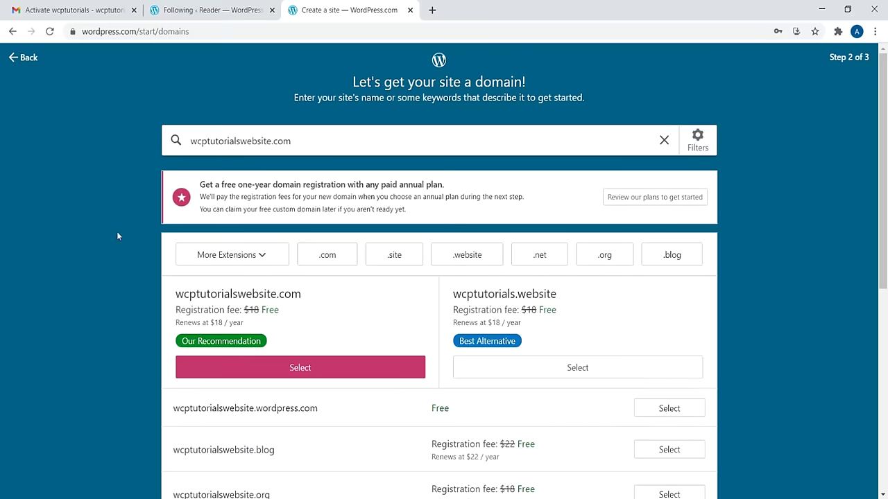
drag(288, 141, 175, 142)
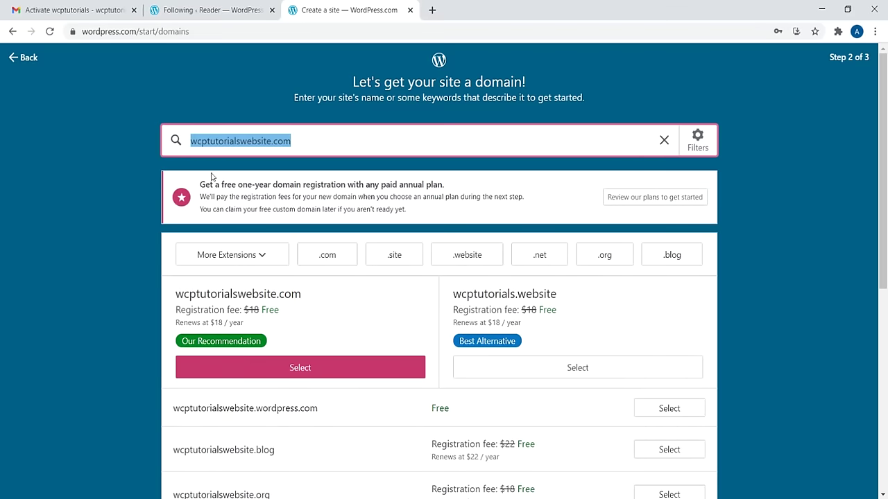
Step: Review the domain suggestions and select the free address wcptutorialswebsite.wordpress.com
scroll(869, 314, down, 5)
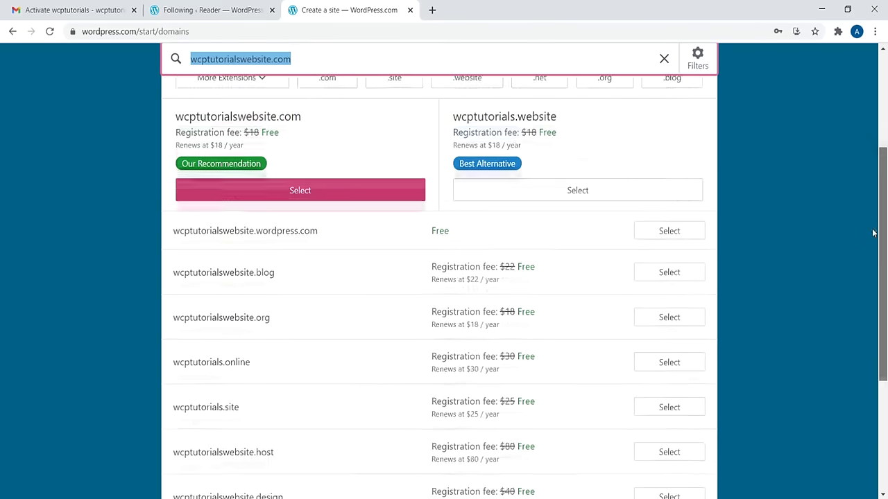
scroll(869, 315, up, 3)
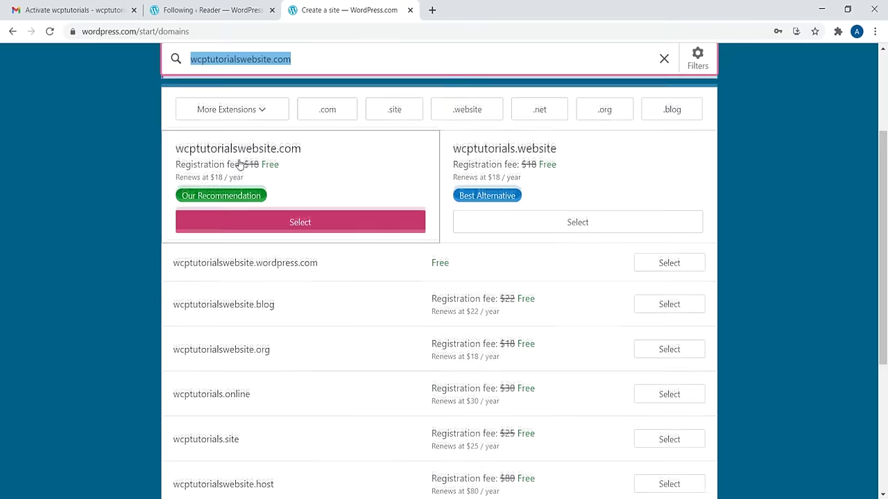
scroll(880, 146, up, 2)
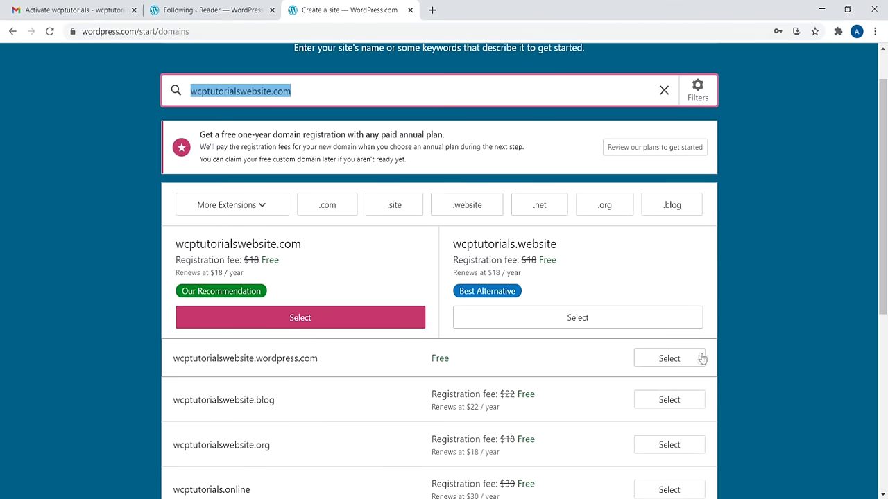
click(672, 359)
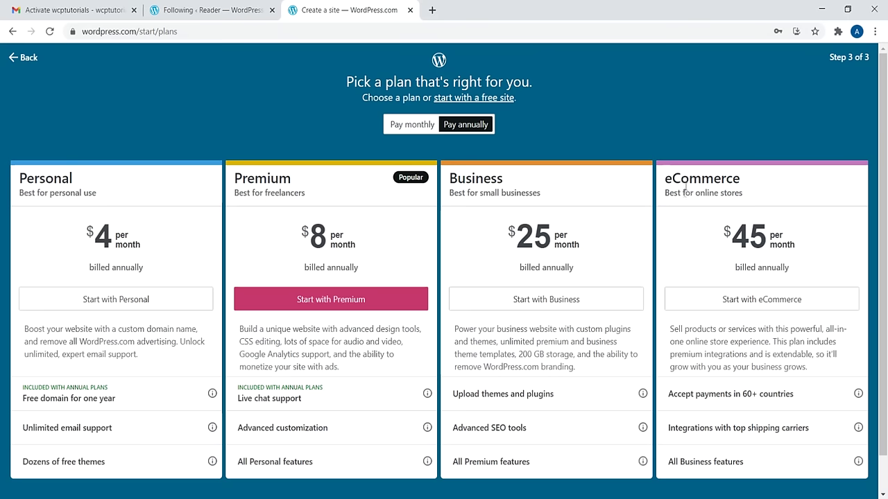
Step: Look over the paid plans and choose to start with a free site instead
scroll(851, 174, down, 1)
scroll(882, 149, up, 1)
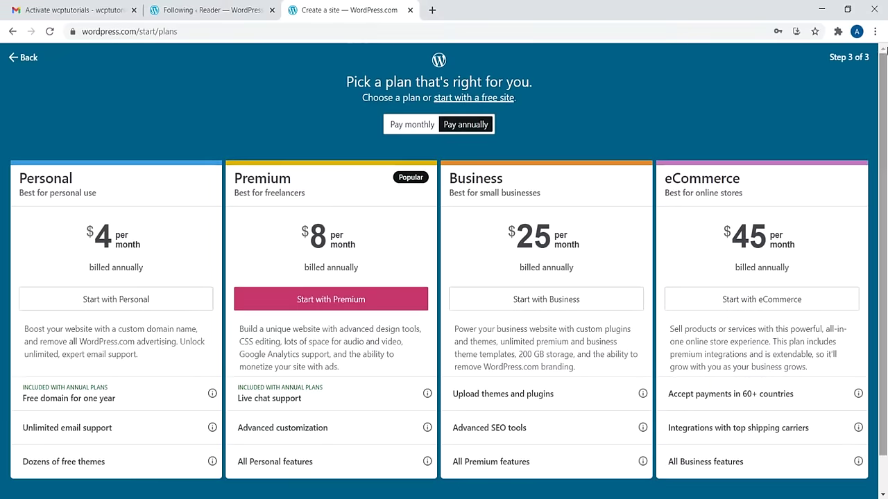
drag(517, 98, 427, 72)
click(539, 66)
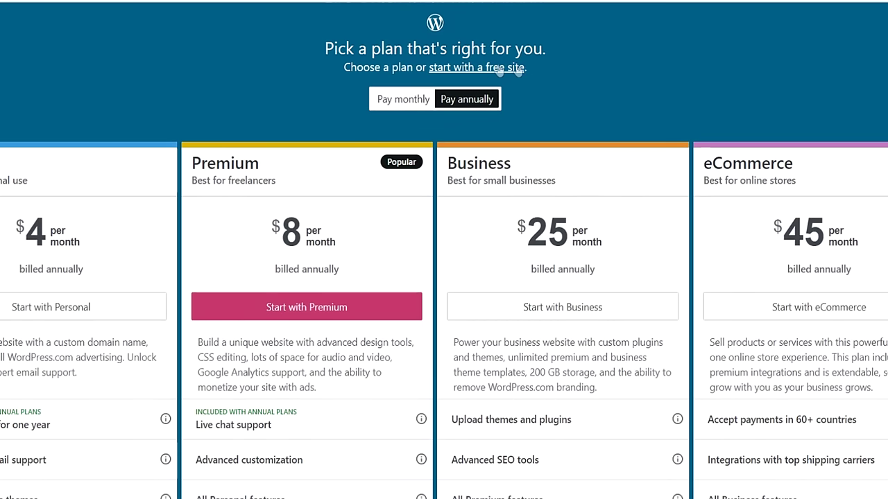
click(499, 67)
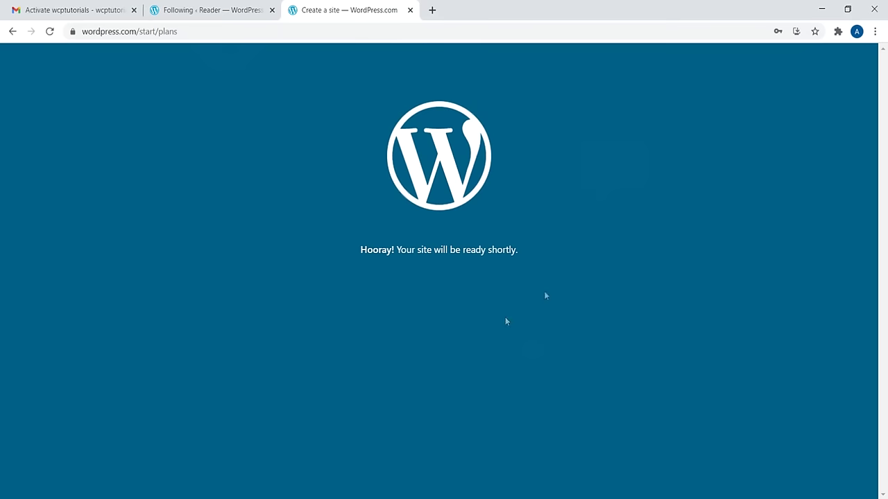
click(194, 8)
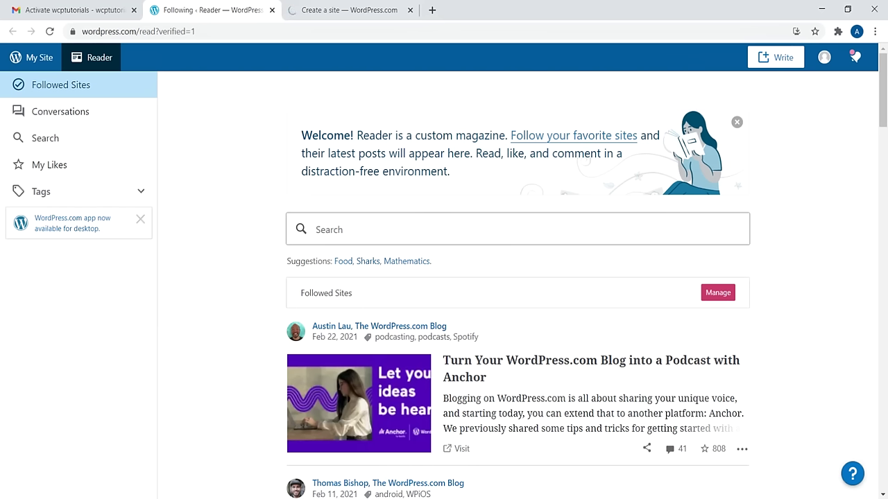
click(346, 10)
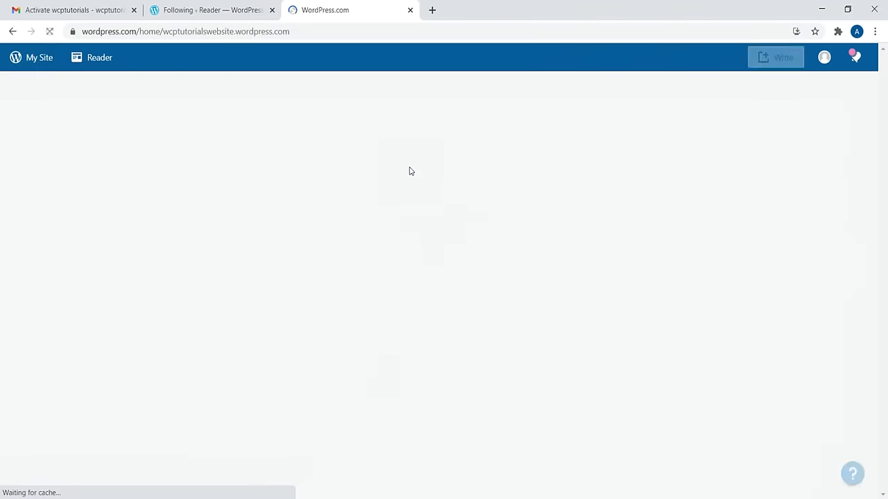
drag(199, 31, 272, 30)
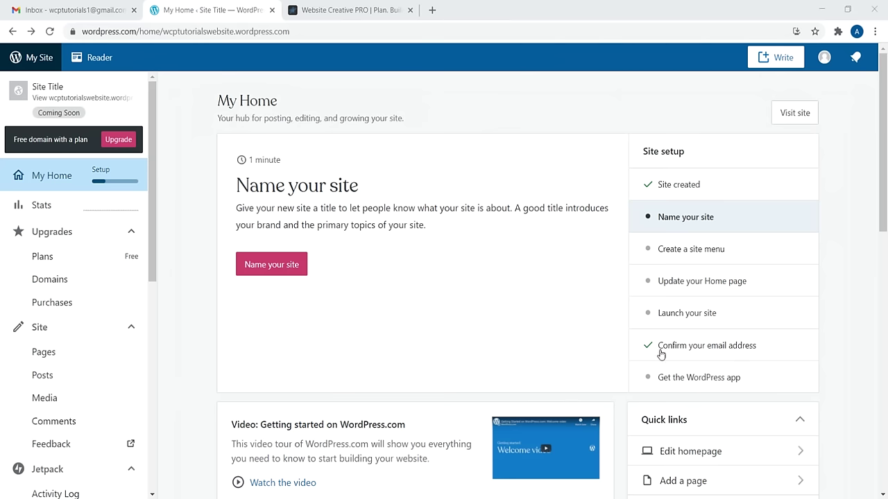
Step: Switch to Gmail, open the "Welcome to WordPress.com" email and read the new site's address in it
click(69, 9)
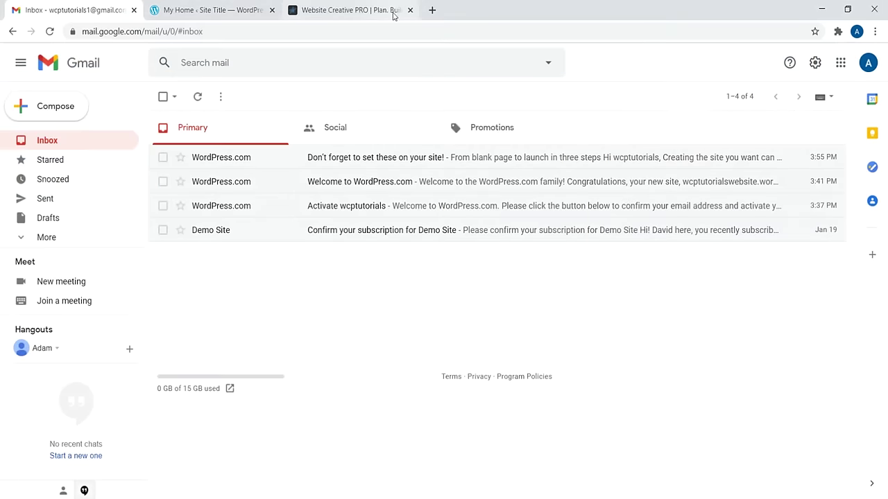
click(447, 188)
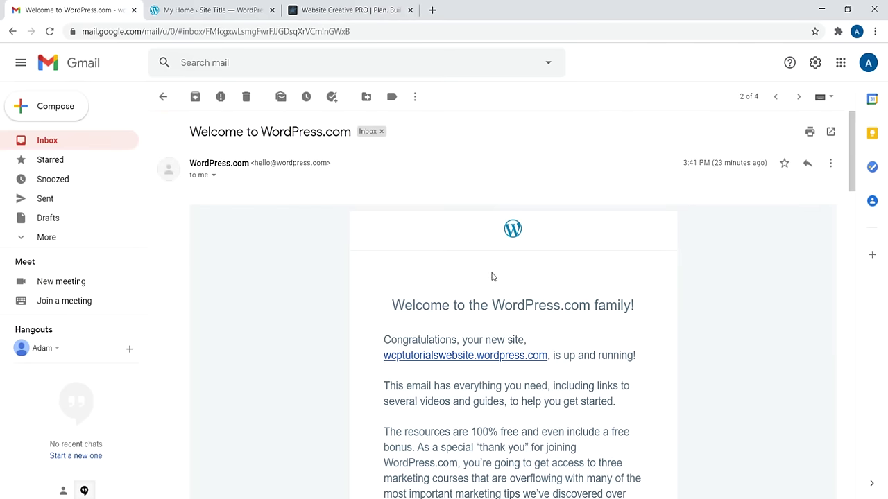
drag(431, 305, 598, 306)
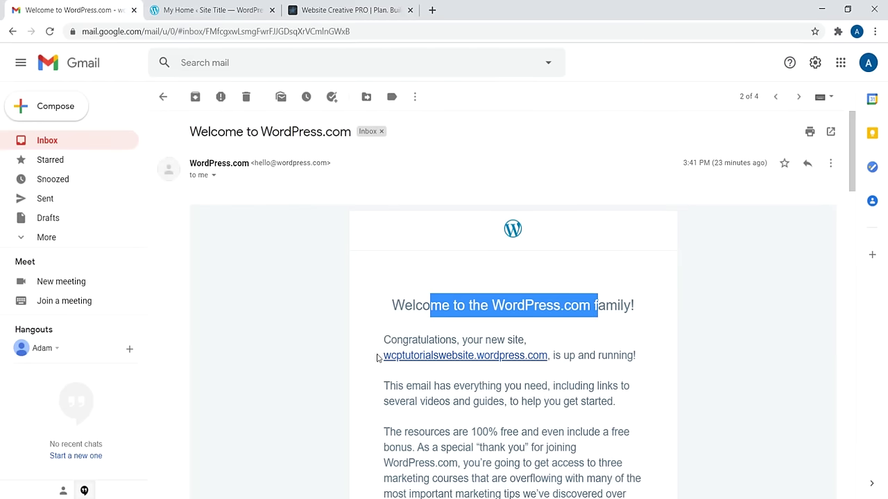
drag(368, 358, 439, 359)
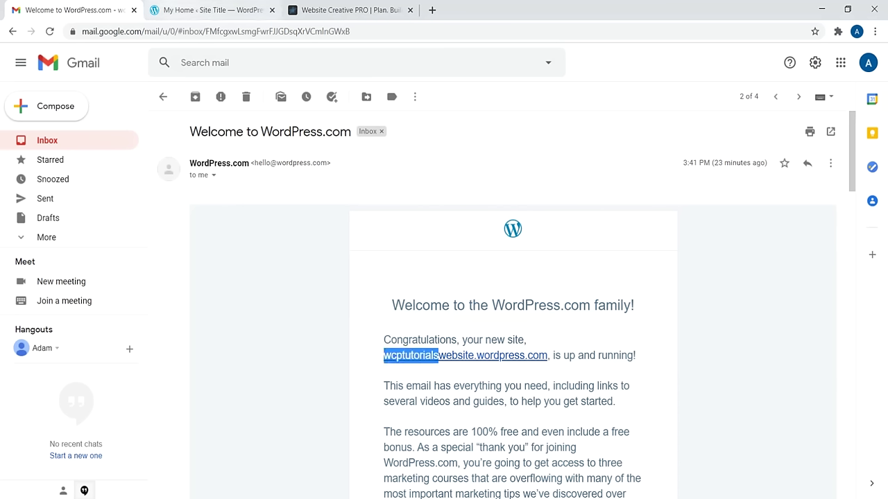
Step: Return to the My Home dashboard on WordPress.com, check the Upgrades options and leave that section collapsed
click(208, 10)
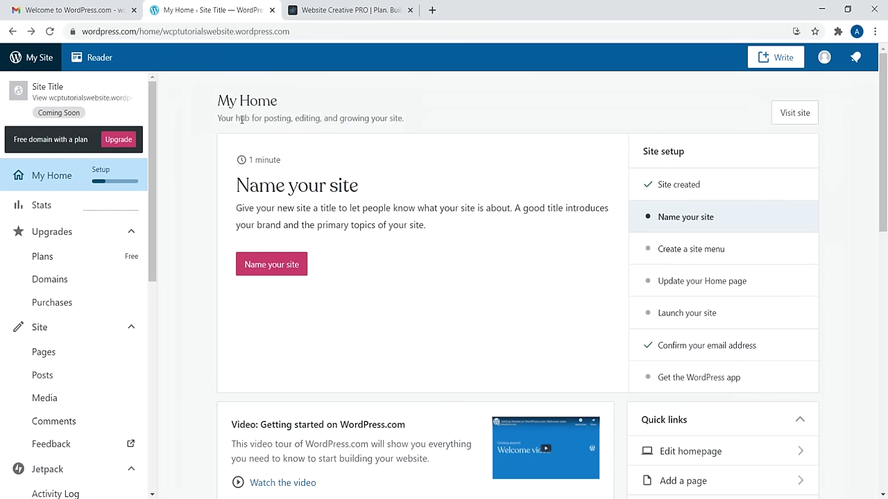
drag(235, 119, 401, 118)
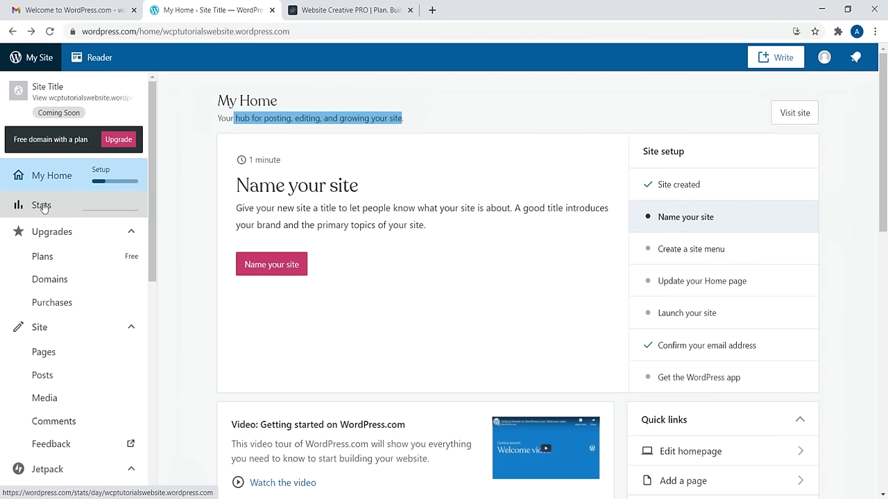
click(80, 236)
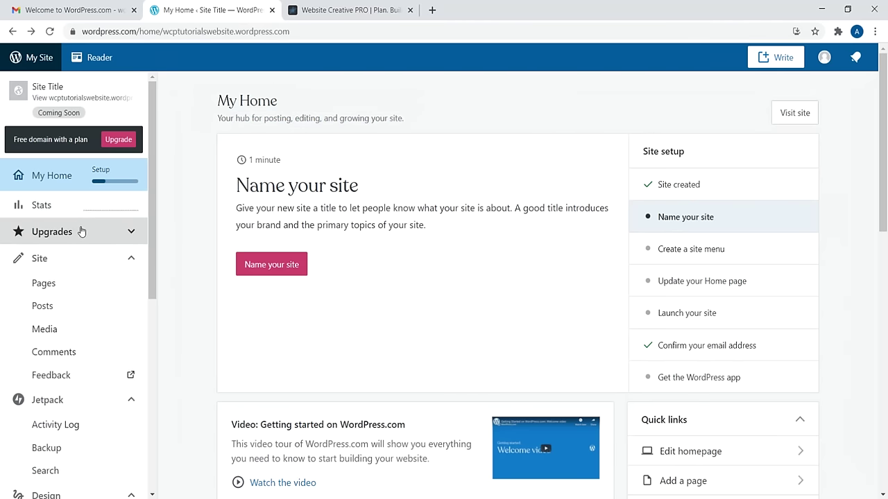
click(81, 234)
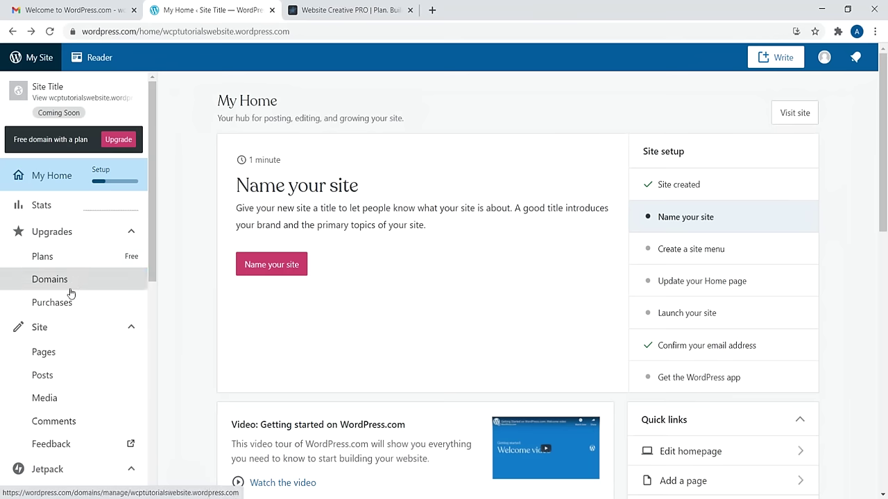
click(114, 231)
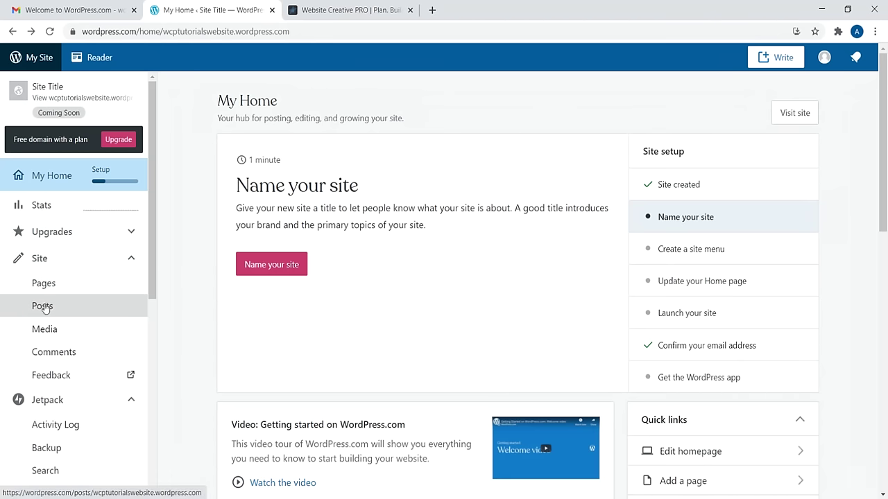
Step: View the footer page links on the Website Creative PRO site and return to the WordPress.com dashboard
click(347, 10)
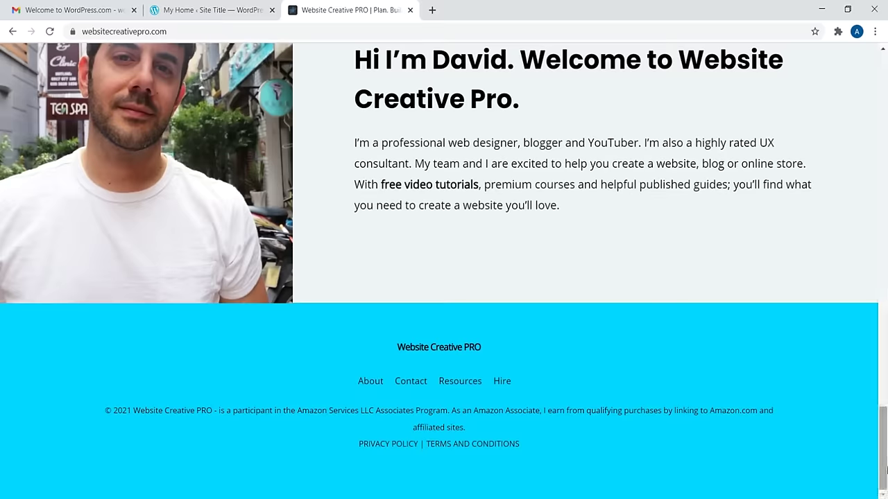
drag(882, 443, 879, 478)
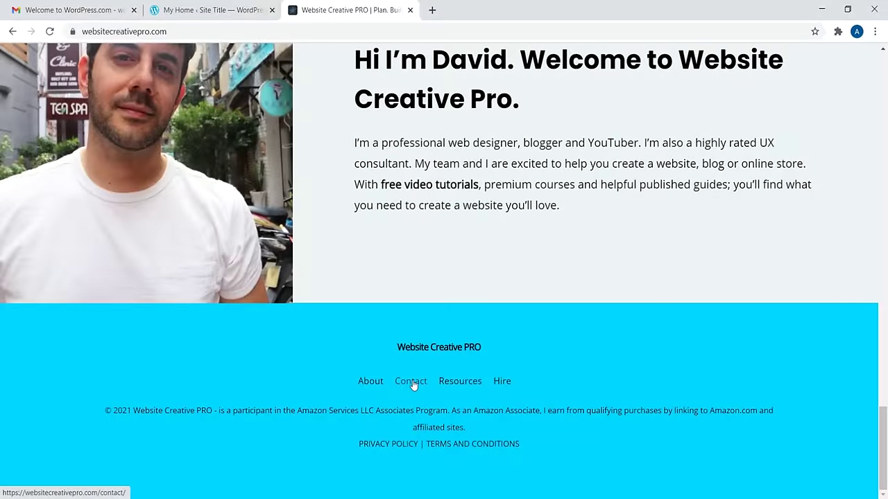
click(208, 10)
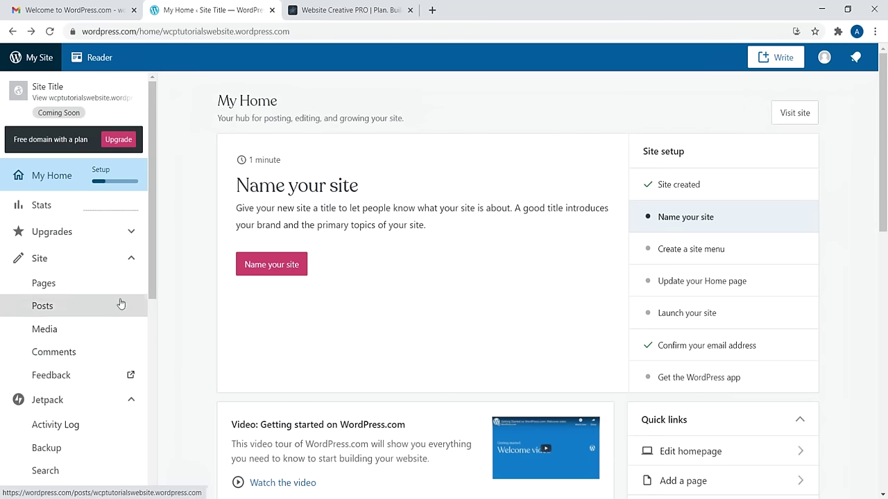
Step: Collapse the Jetpack section and open the site's Themes page to browse the recommended themes
scroll(150, 307, down, 2)
drag(150, 307, 145, 346)
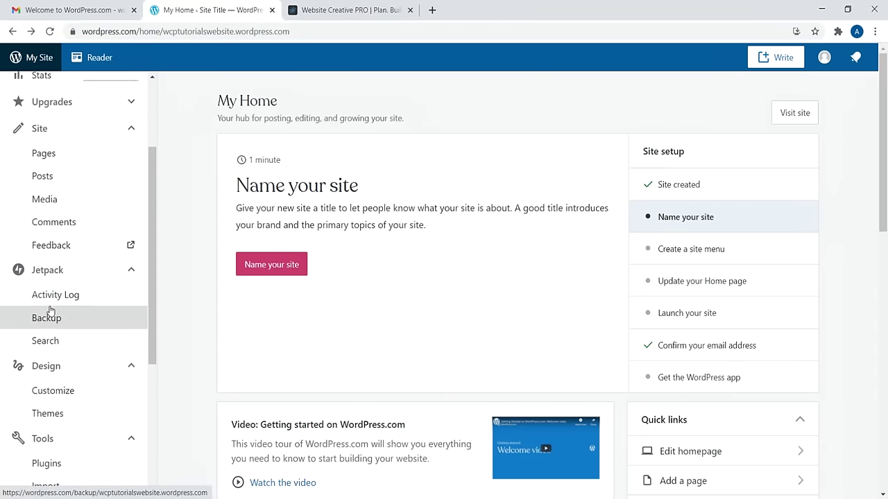
click(75, 274)
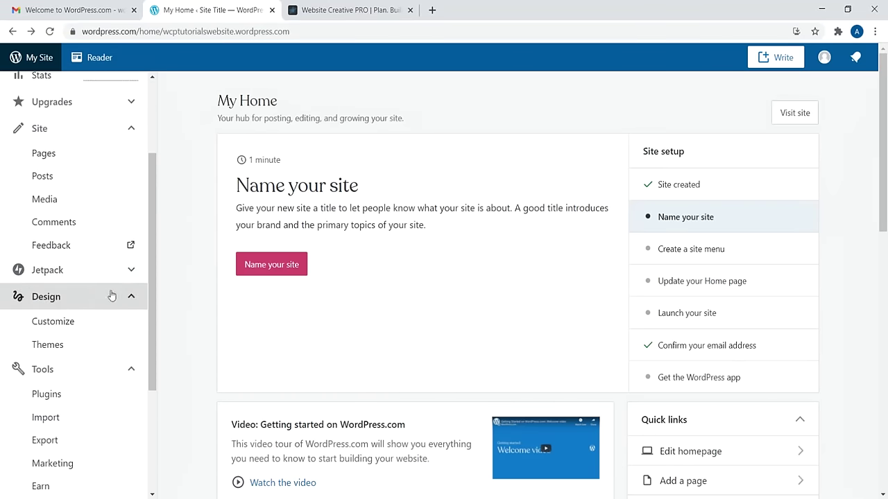
click(84, 350)
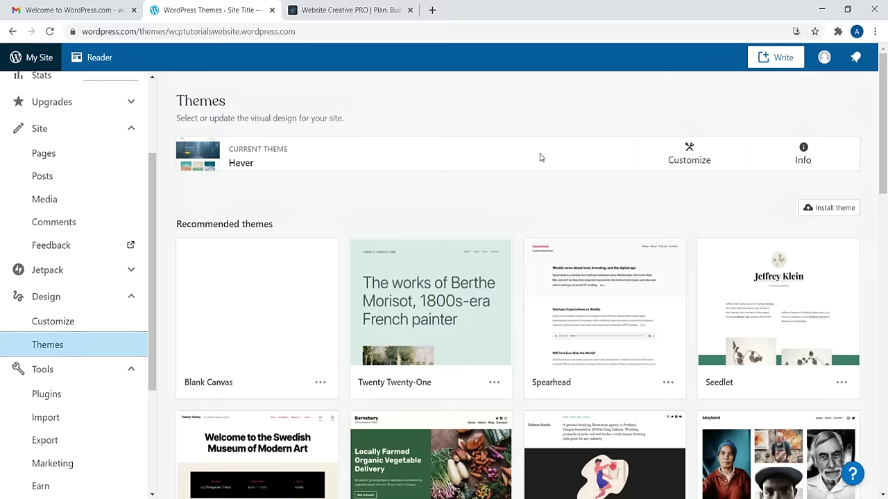
scroll(886, 128, down, 1)
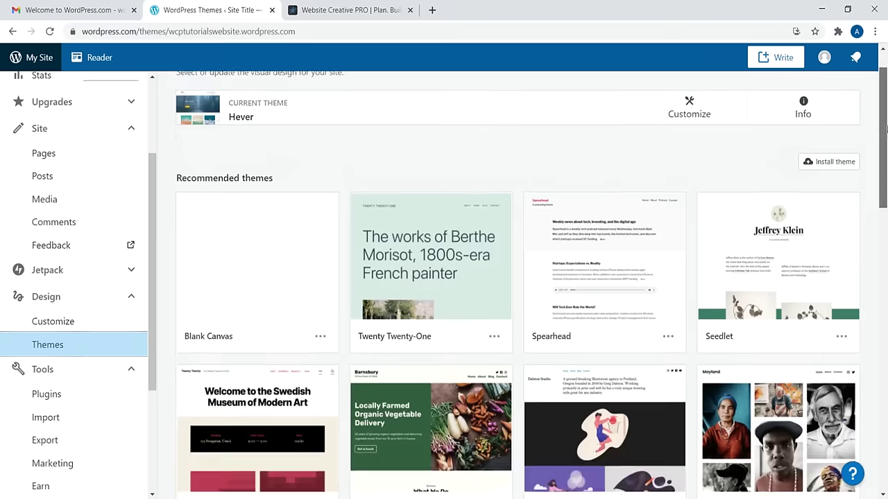
Step: Look through the recommended themes and the Tools and Manage sections of the dashboard navigation
scroll(885, 128, down, 6)
scroll(885, 128, up, 7)
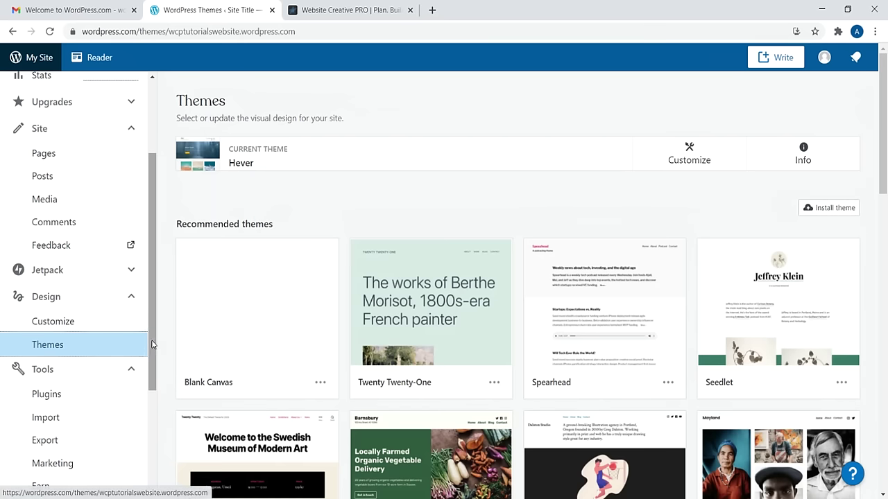
scroll(149, 355, down, 1)
scroll(150, 355, down, 3)
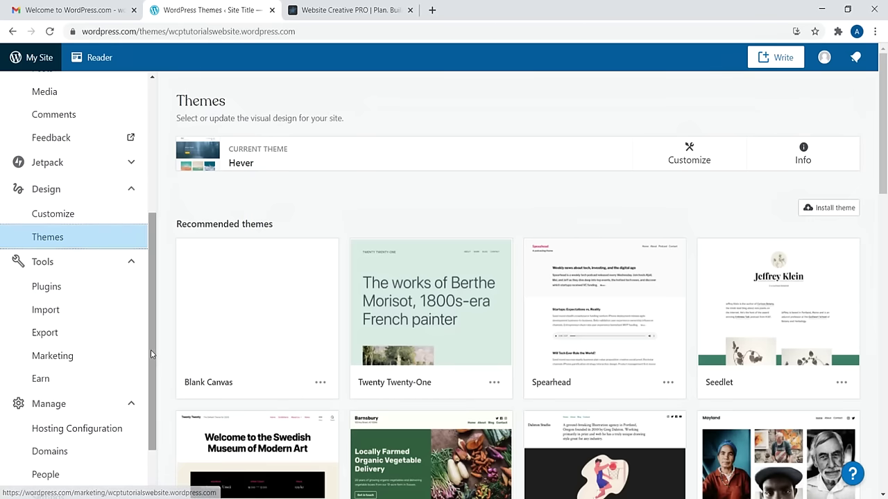
scroll(118, 371, down, 2)
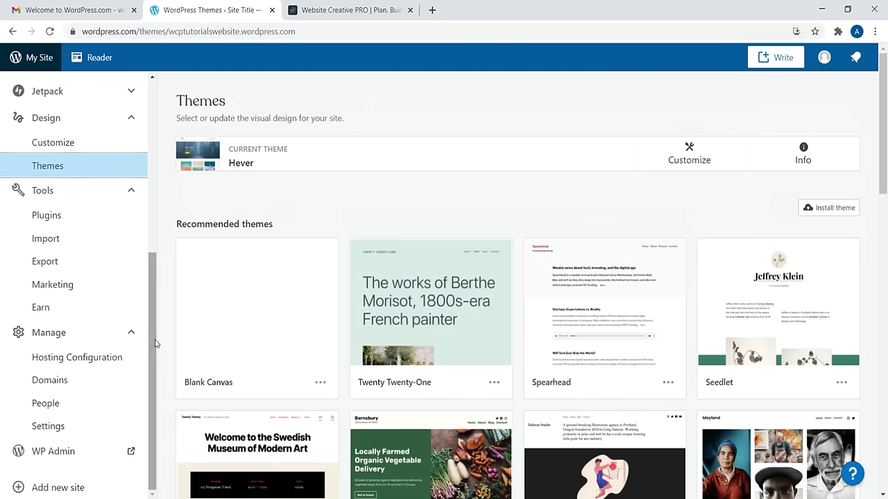
Step: Open the site's WP Admin in a new tab and switch to its Dashboard page
right_click(54, 458)
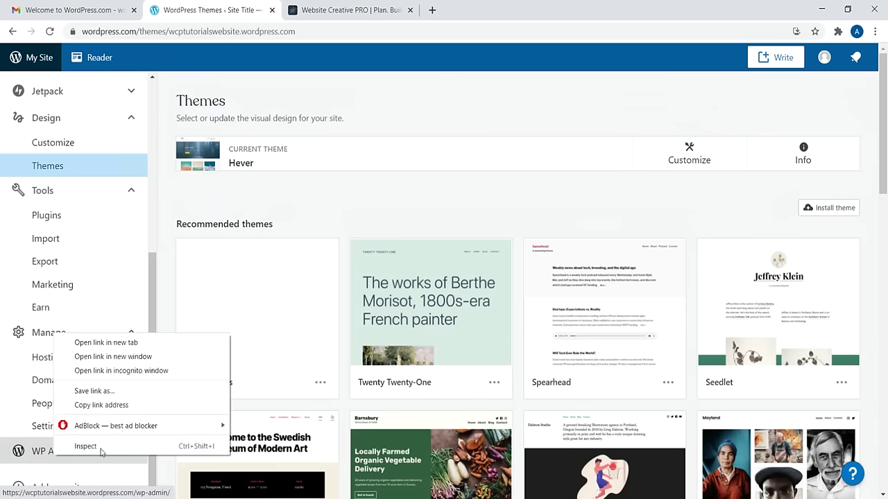
click(115, 347)
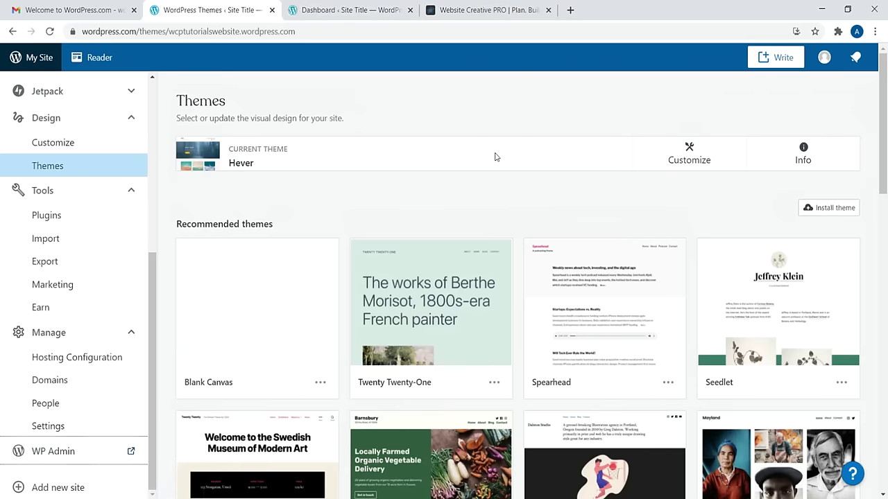
click(350, 10)
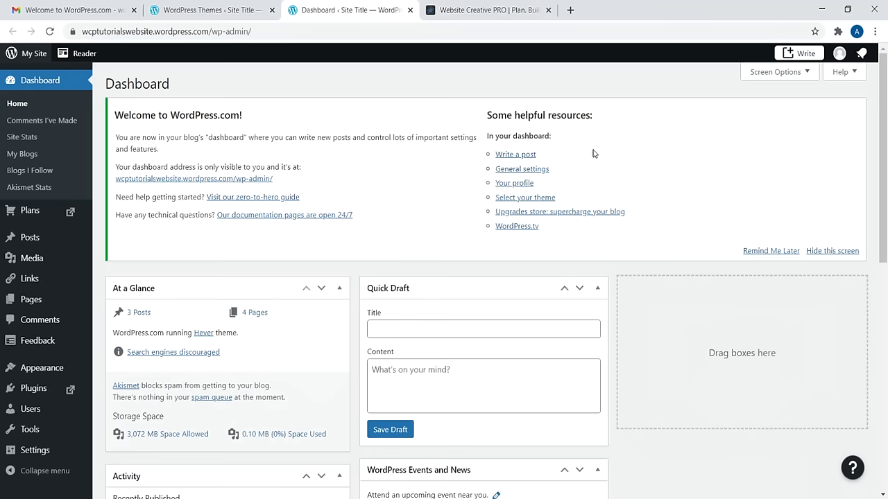
Step: Compare the WP Admin dashboard with the WordPress.com dashboard and its navigation sections
click(208, 10)
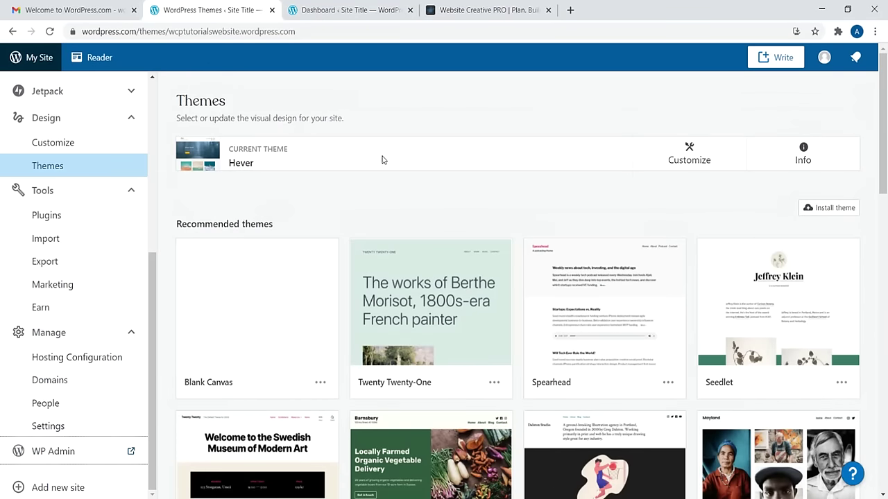
click(347, 10)
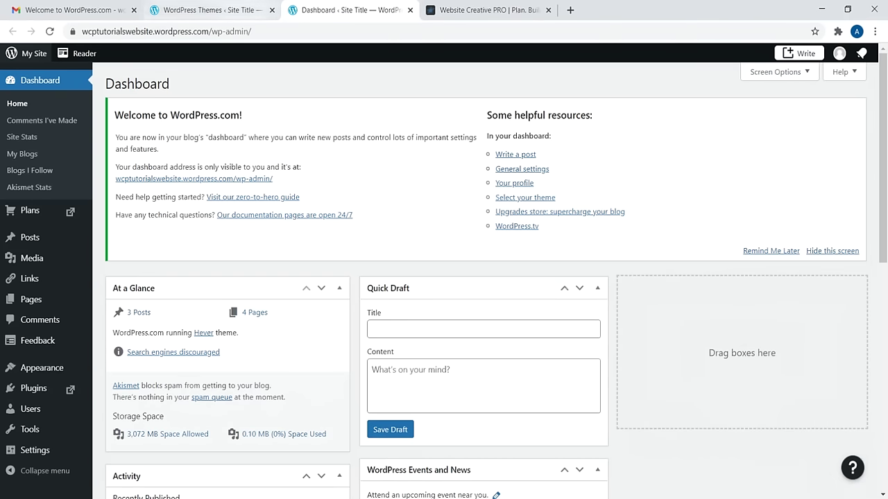
click(208, 10)
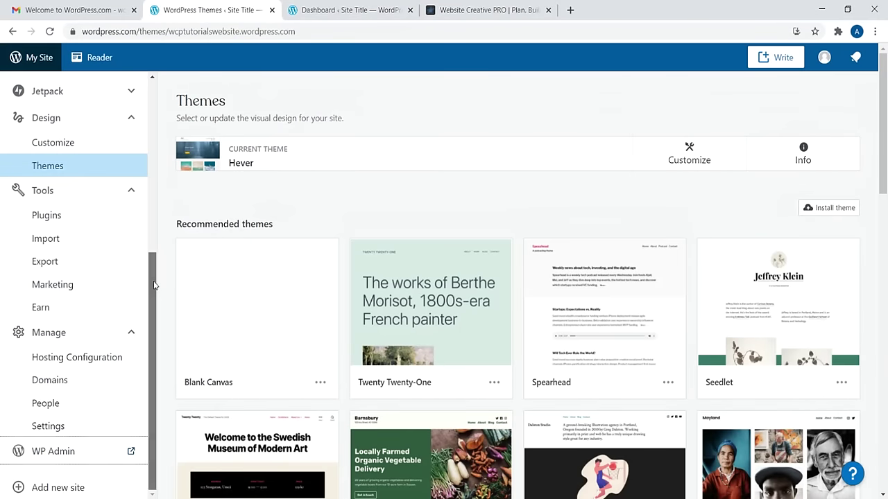
scroll(154, 283, up, 4)
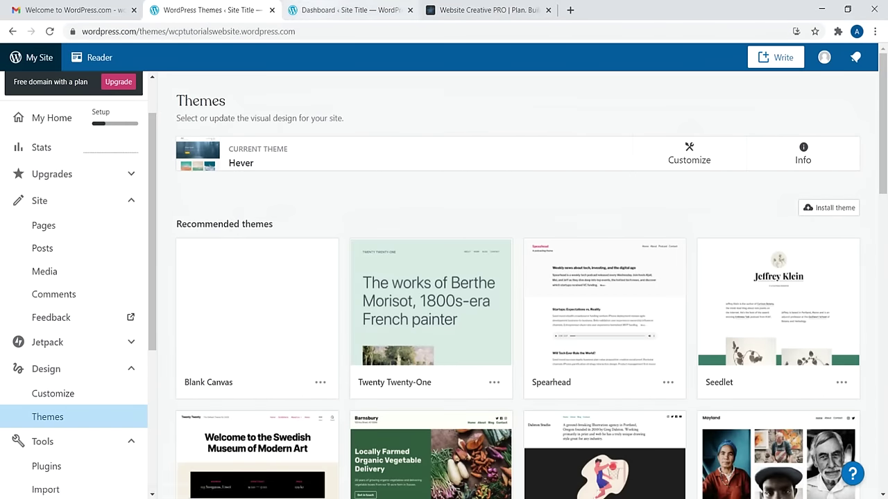
Step: View the Appearance themes page in WP Admin and return to the WordPress.com Themes page
click(315, 10)
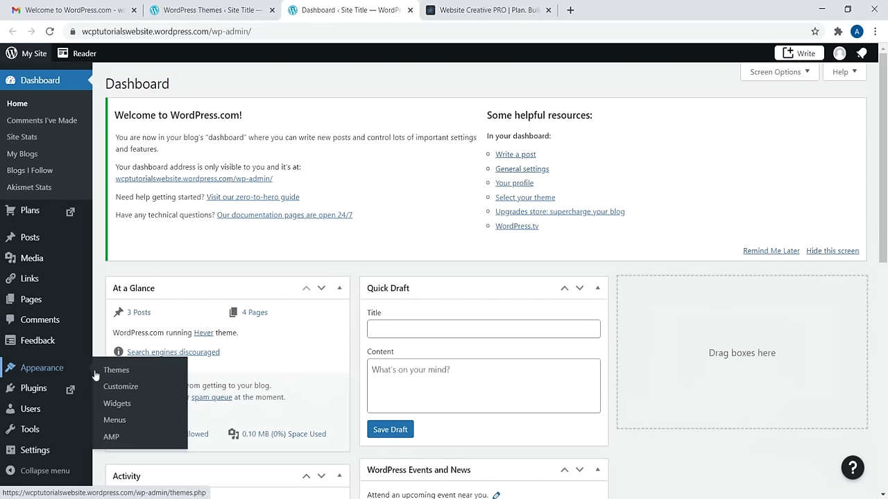
click(114, 373)
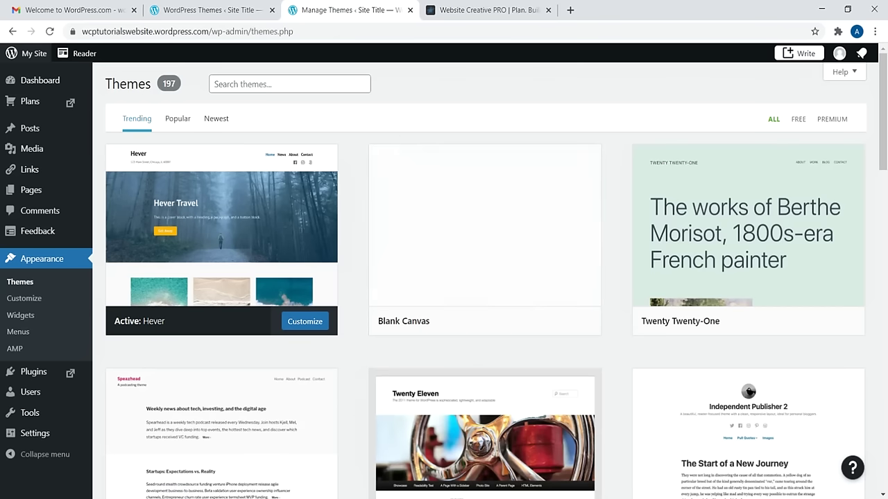
click(208, 9)
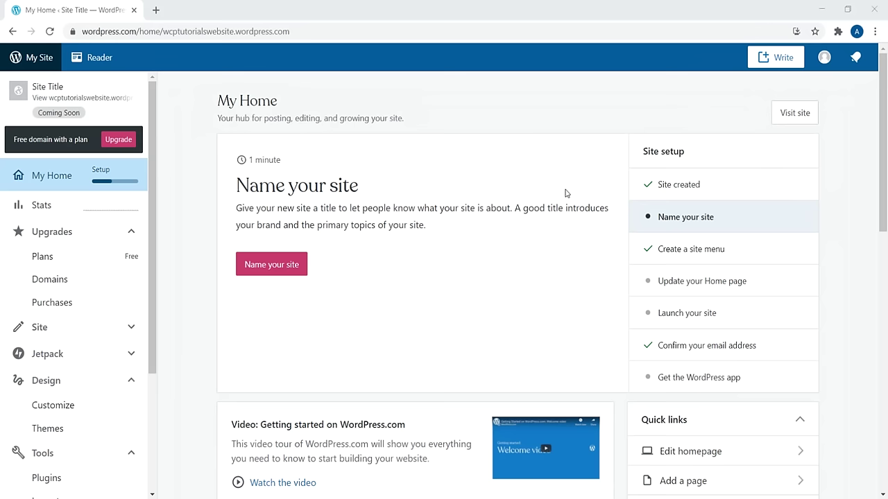
Step: Preview the new site from My Home, highlight its web address and visit the site itself
click(50, 93)
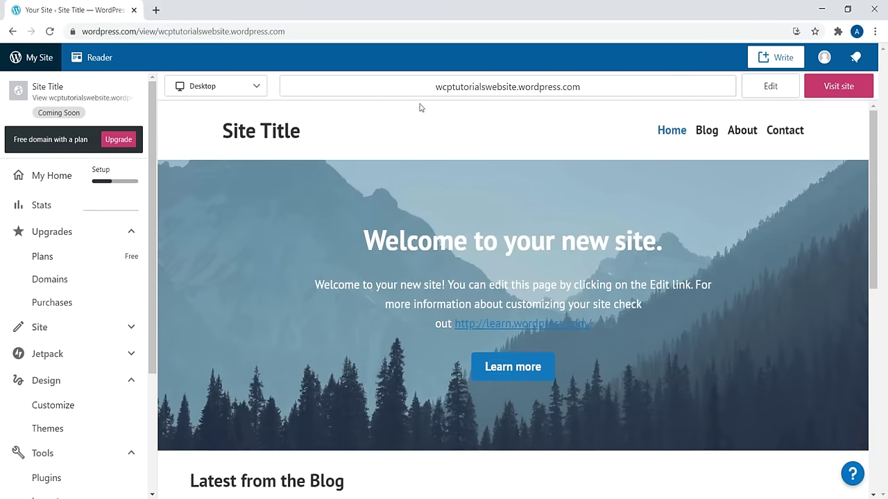
drag(422, 88, 562, 82)
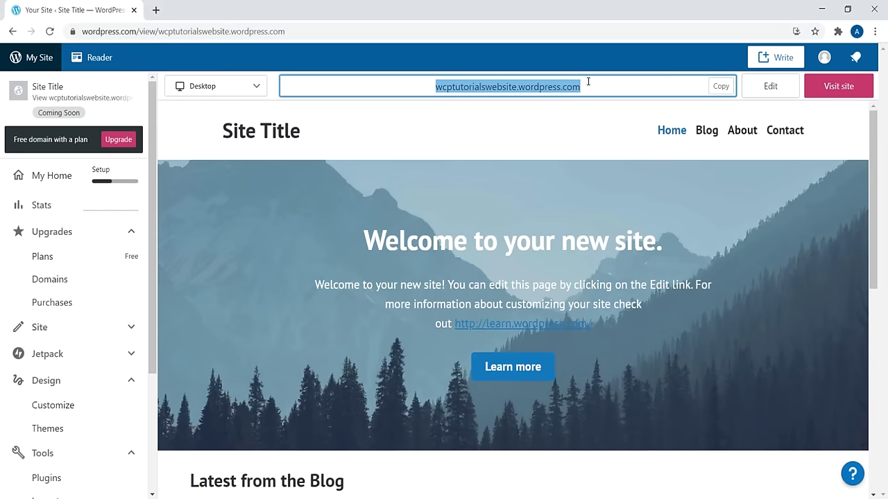
click(855, 87)
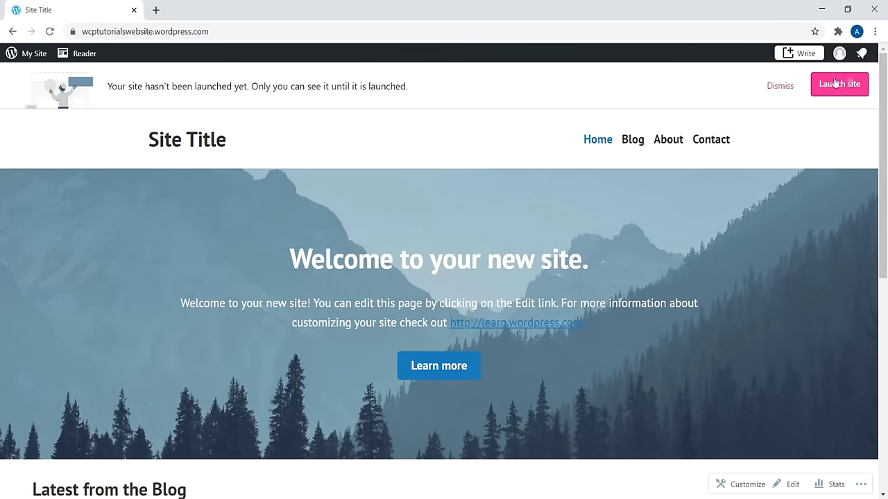
Step: Check the unlaunched site's Coming Soon page in Microsoft Edge, switch back to Chrome and return to the site preview
click(840, 84)
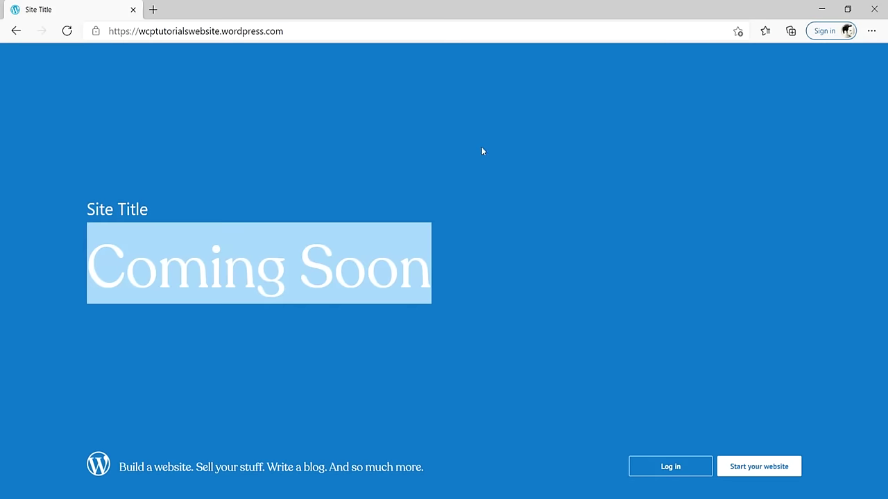
click(483, 151)
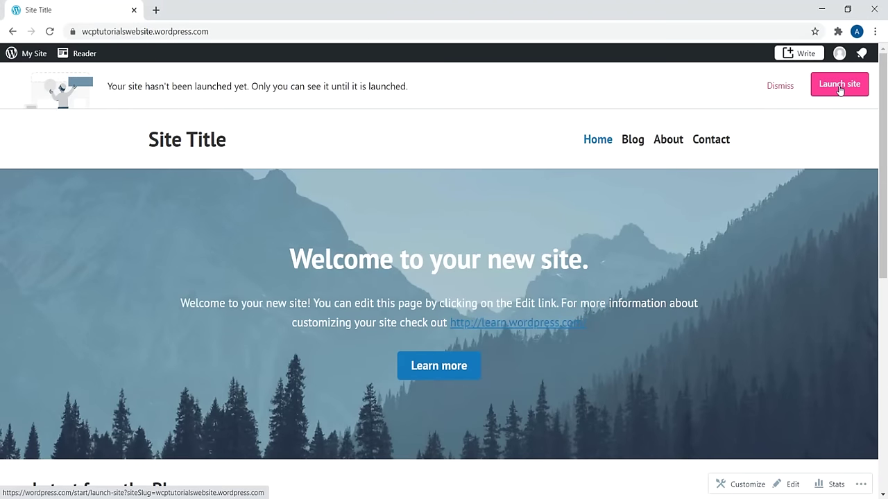
click(14, 32)
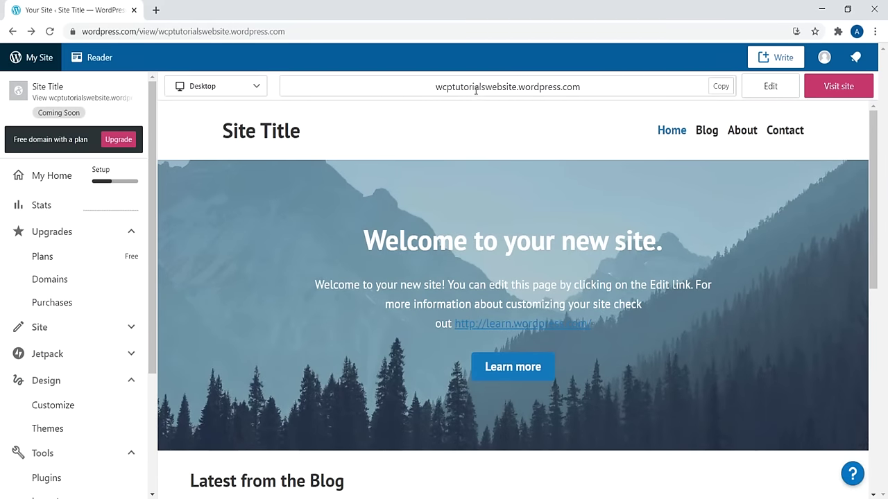
Step: Open the Domains page under Upgrades, view the free site address's settings and return to Site Domains
click(86, 234)
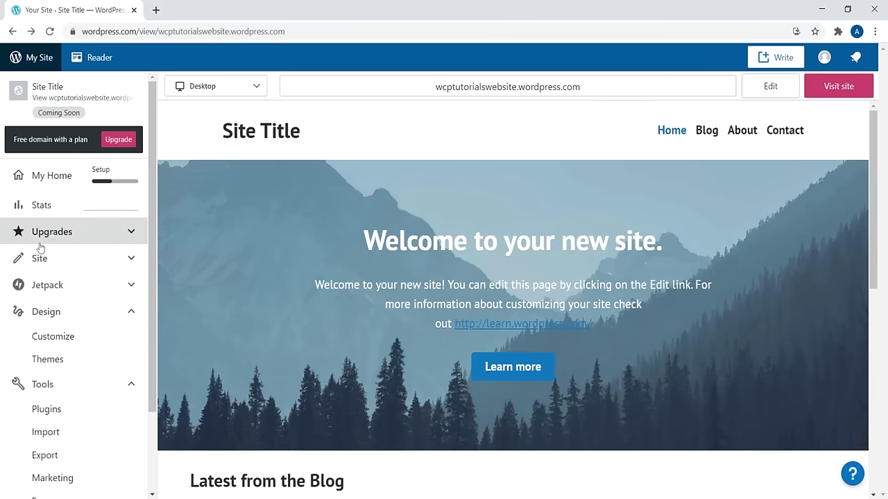
click(84, 235)
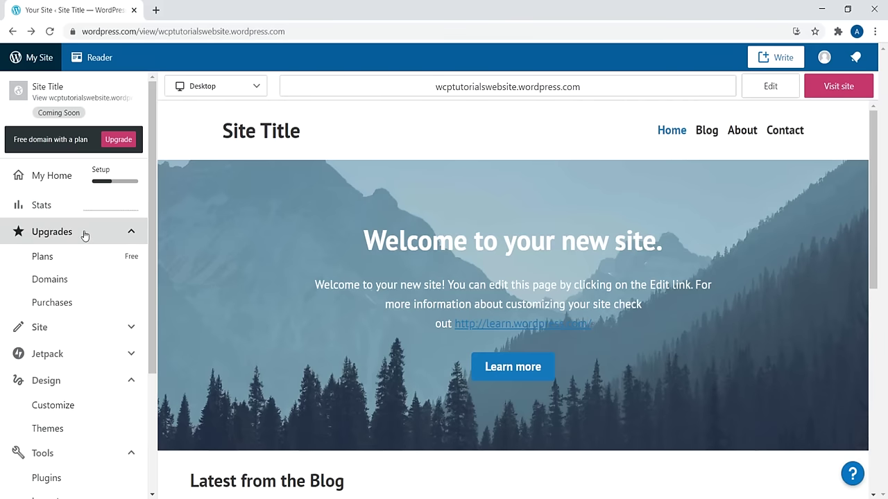
click(43, 279)
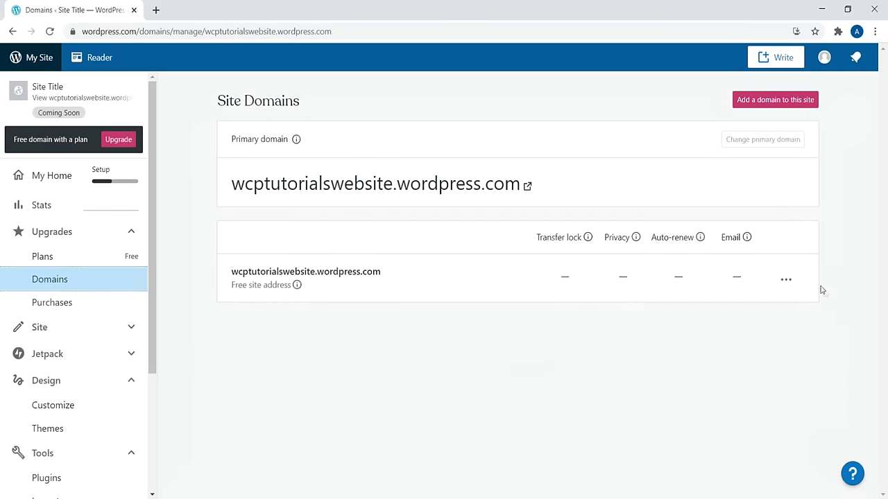
click(788, 279)
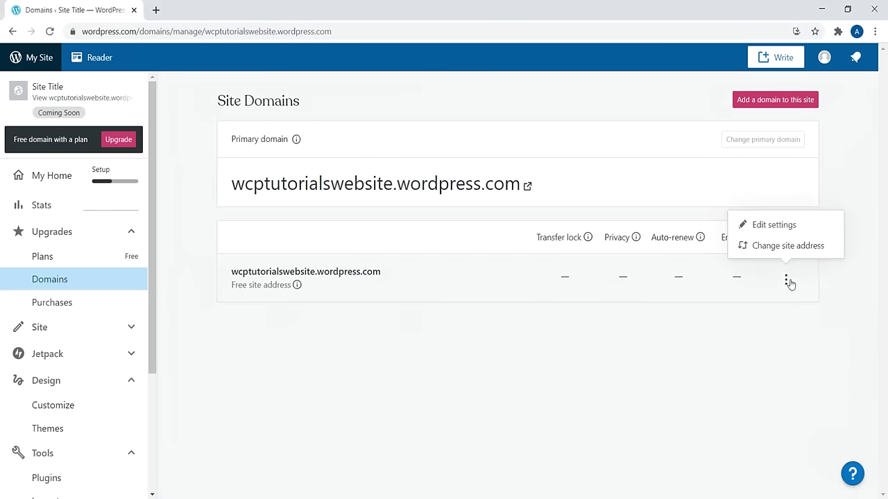
click(774, 228)
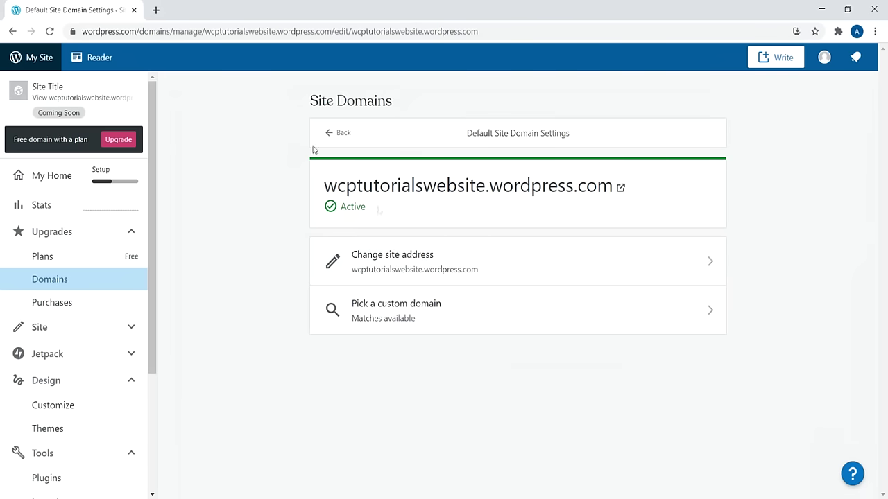
click(337, 132)
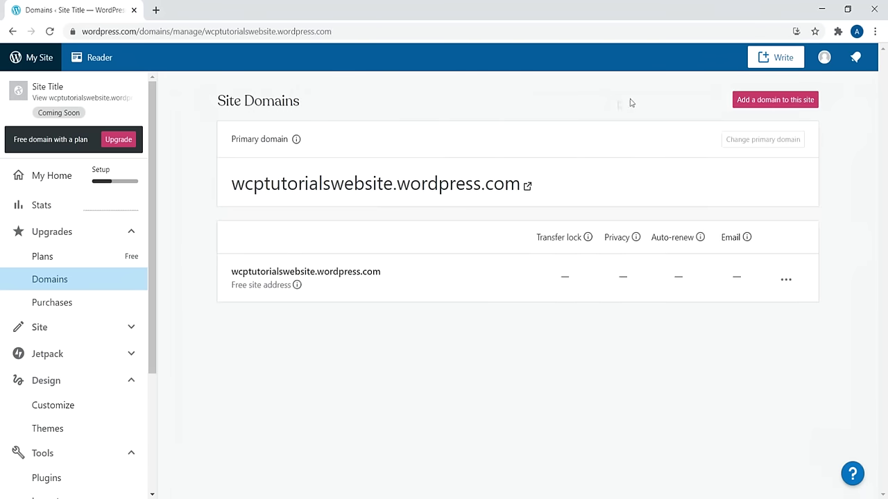
click(761, 100)
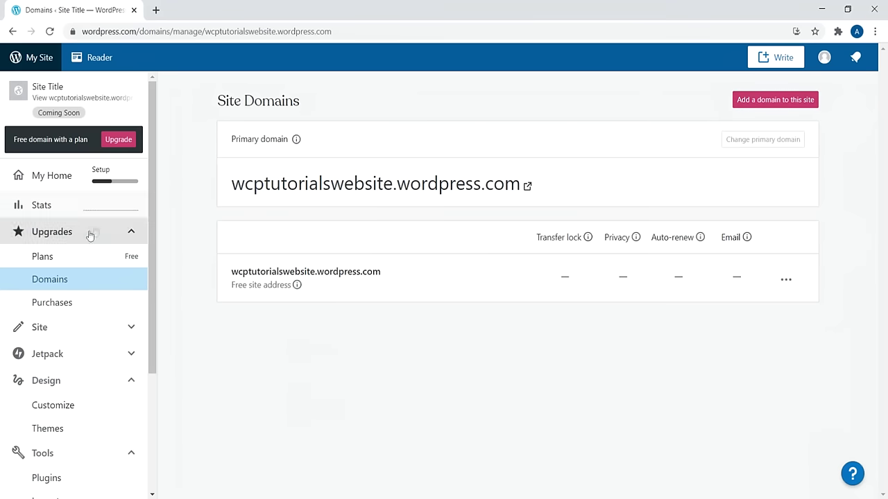
Step: Open the Plans page and compare the features of the Personal and Premium plans
click(93, 257)
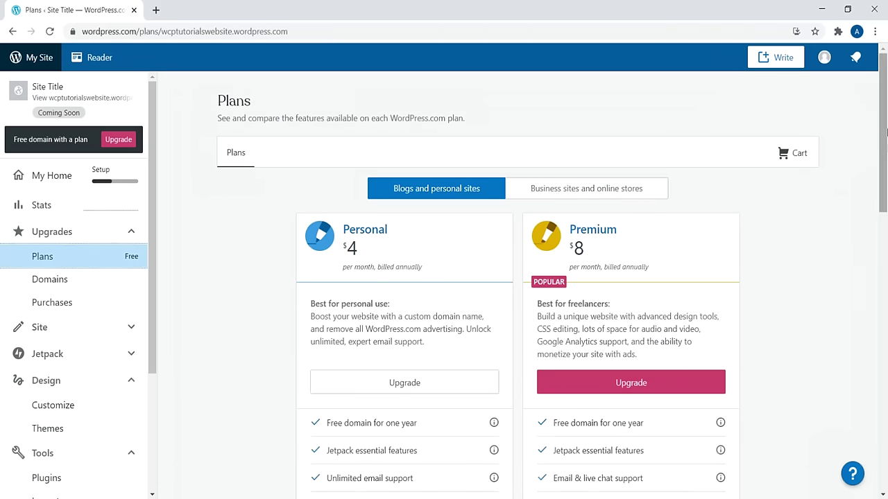
drag(886, 103, 886, 162)
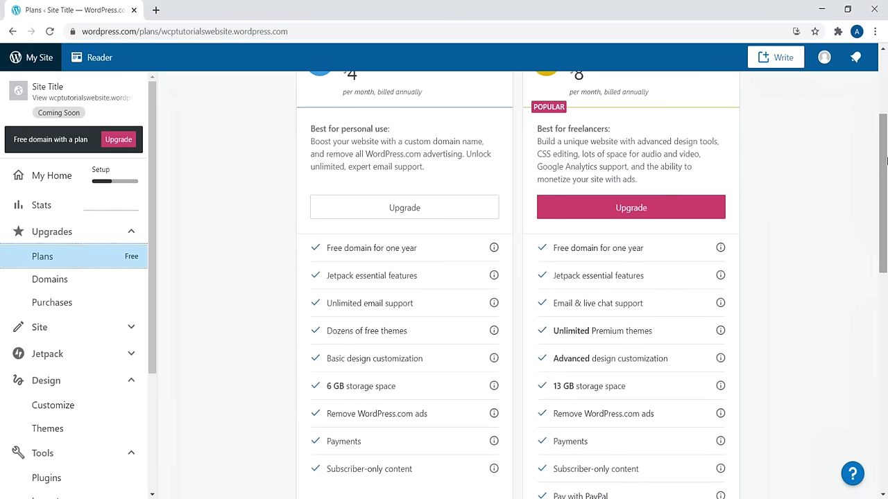
scroll(740, 151, up, 2)
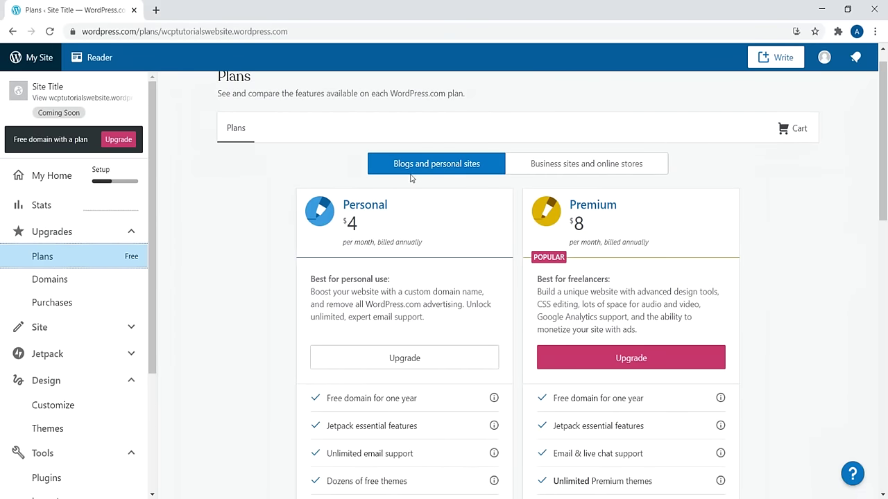
Step: Reopen the Domains page and open the settings of the free wcptutorialswebsite.wordpress.com address
click(64, 280)
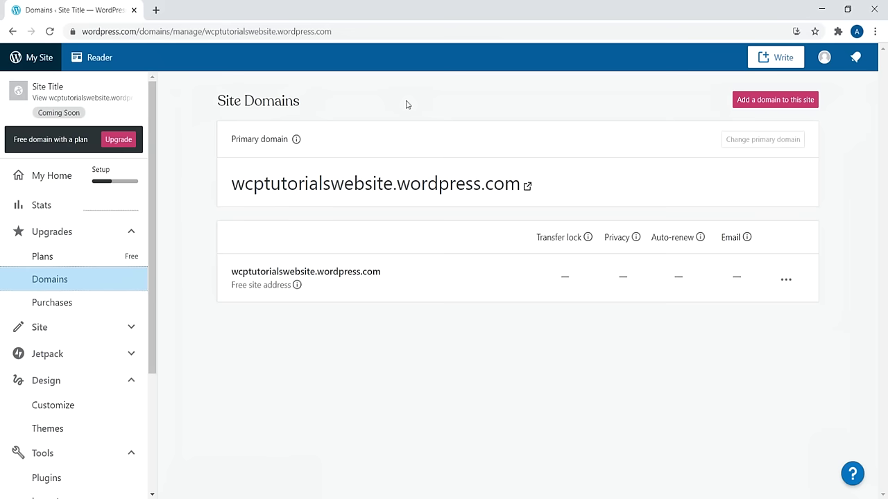
click(786, 280)
click(780, 224)
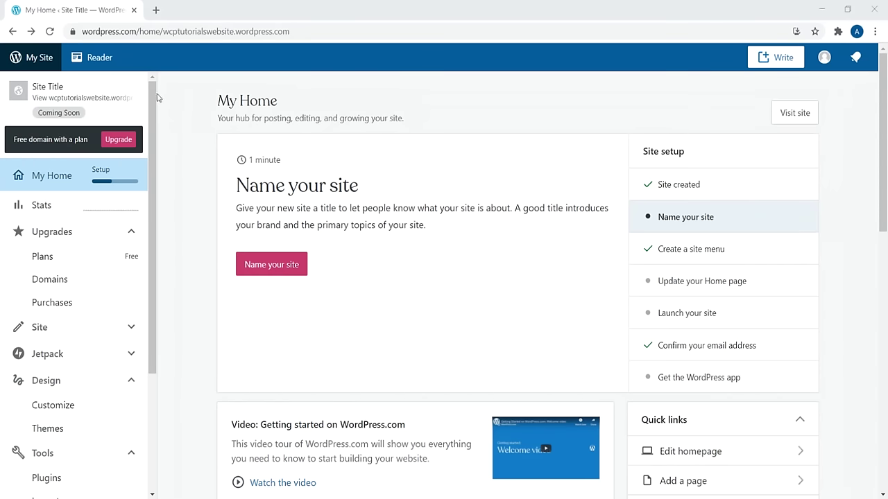
Step: Open WP Admin in a new tab and visit the site from My Home in the current one
scroll(153, 111, down, 3)
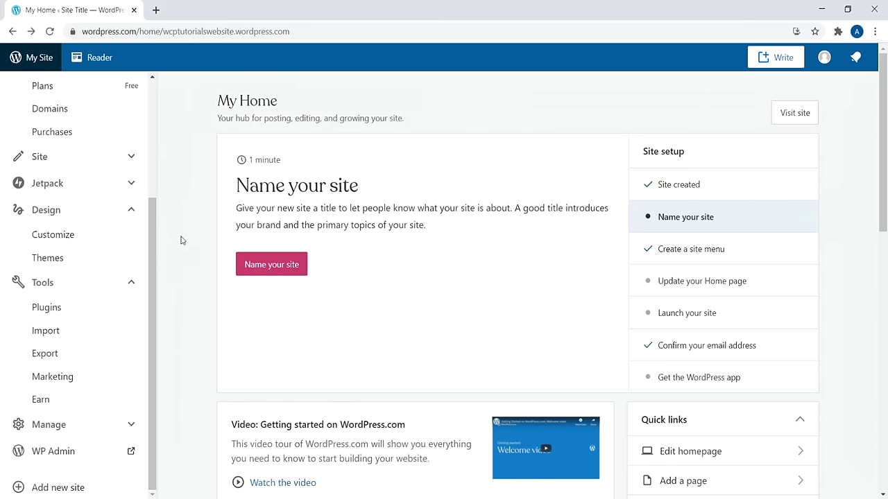
right_click(50, 452)
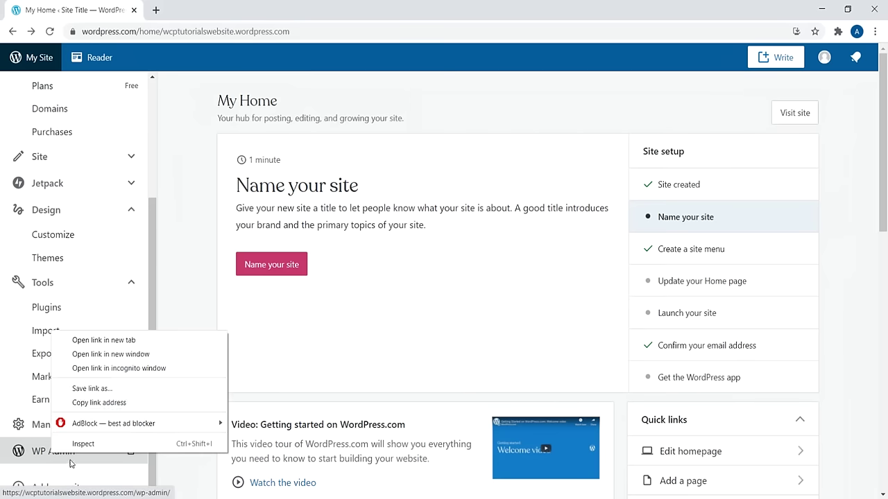
click(144, 339)
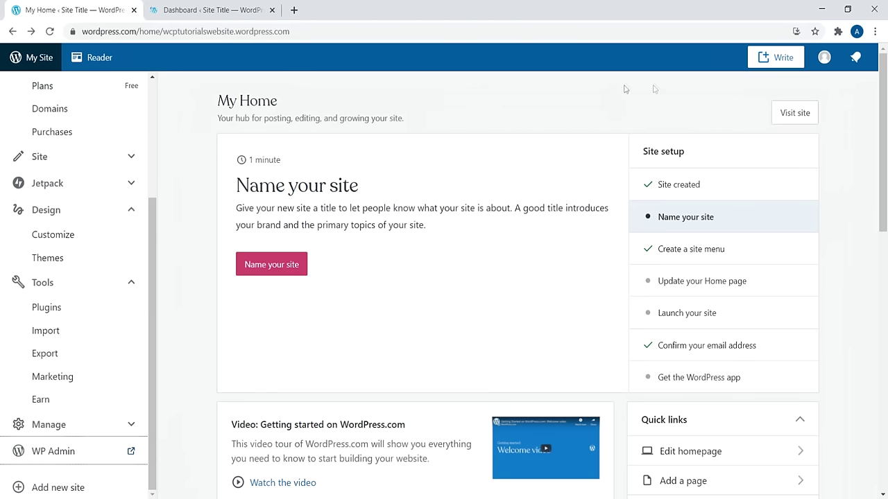
click(802, 120)
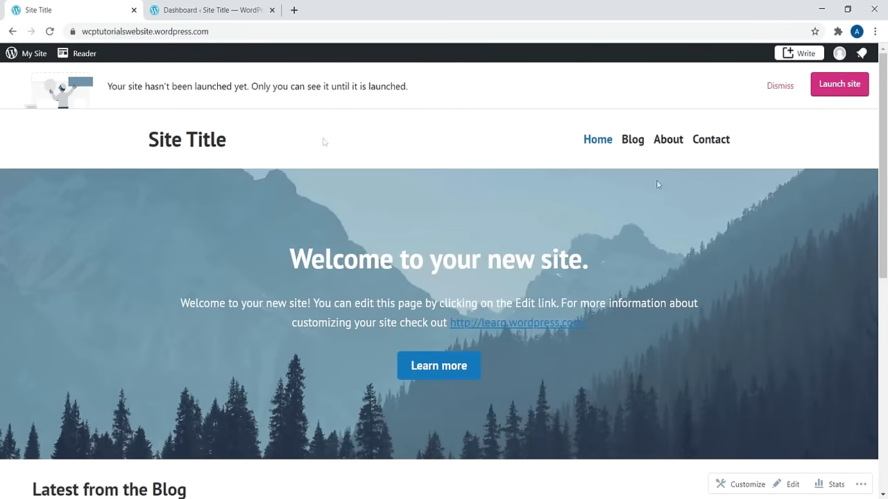
Step: Compare the WP Admin dashboard with the visitor view of the site, reloading the site, and return to the dashboard
click(208, 10)
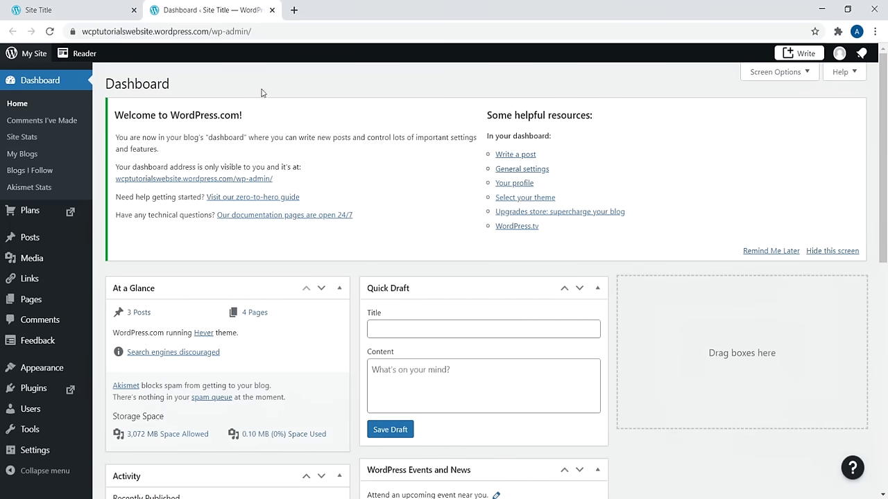
click(66, 11)
click(49, 32)
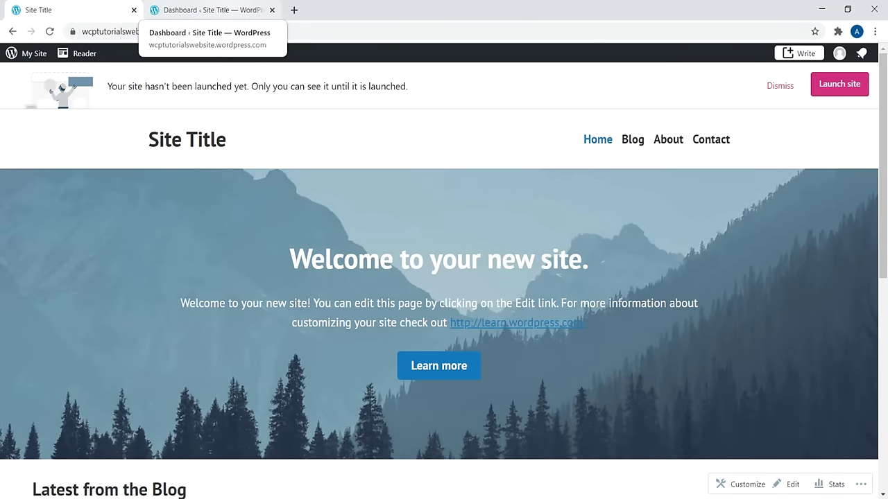
click(209, 9)
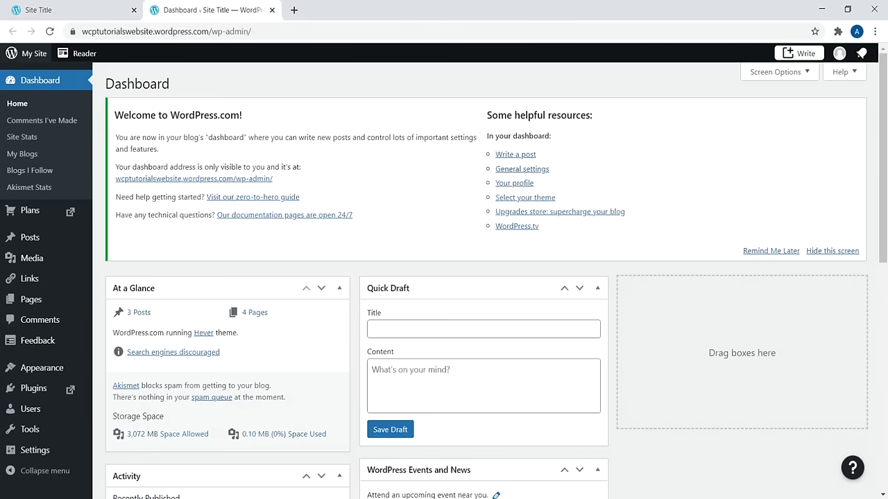
Step: Open My Site from WP Admin in a new tab, view the My Home dashboard and close that tab
right_click(21, 55)
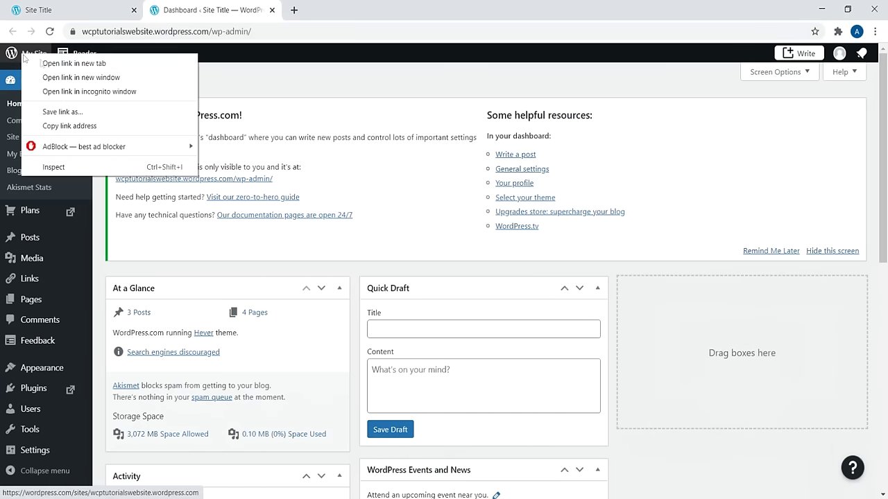
click(70, 63)
key(ctrl+Tab)
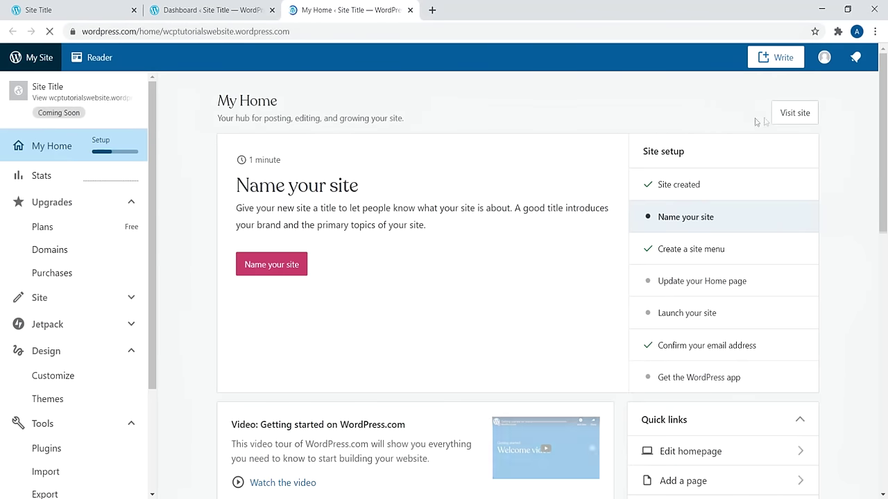
click(410, 10)
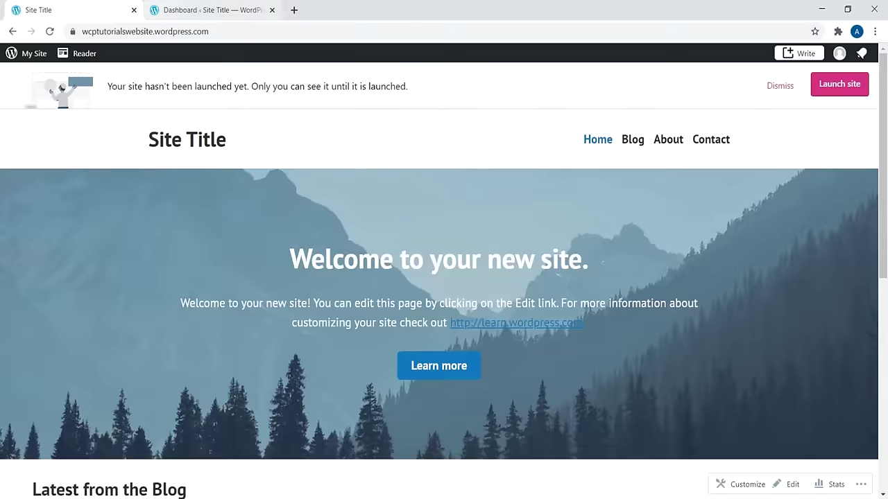
Step: Open the Themes page under Appearance in WP Admin and browse the trending themes
click(208, 10)
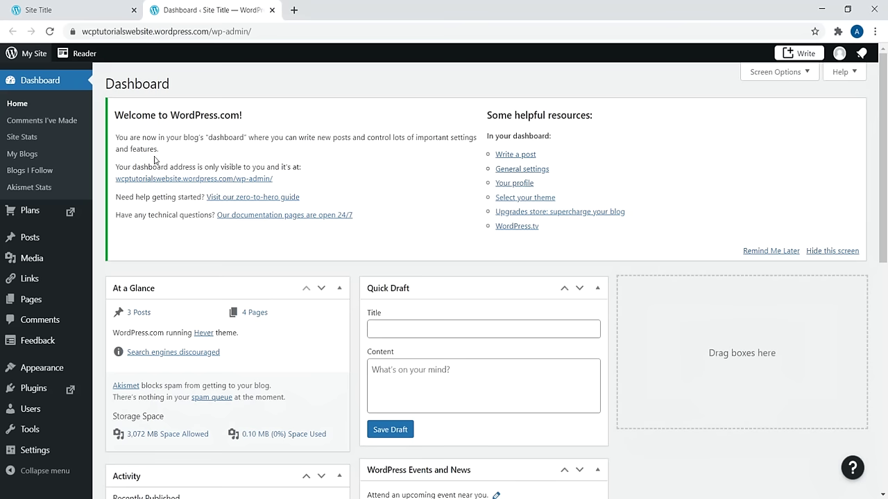
mouse_move(26, 371)
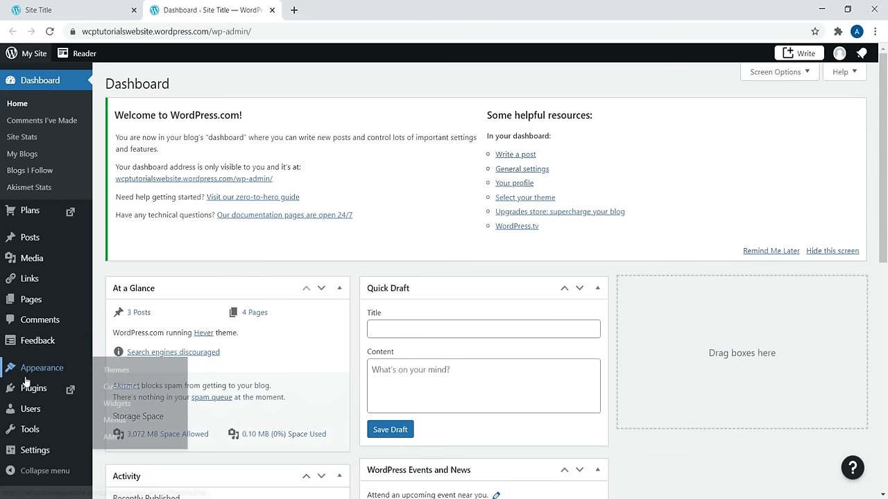
click(128, 377)
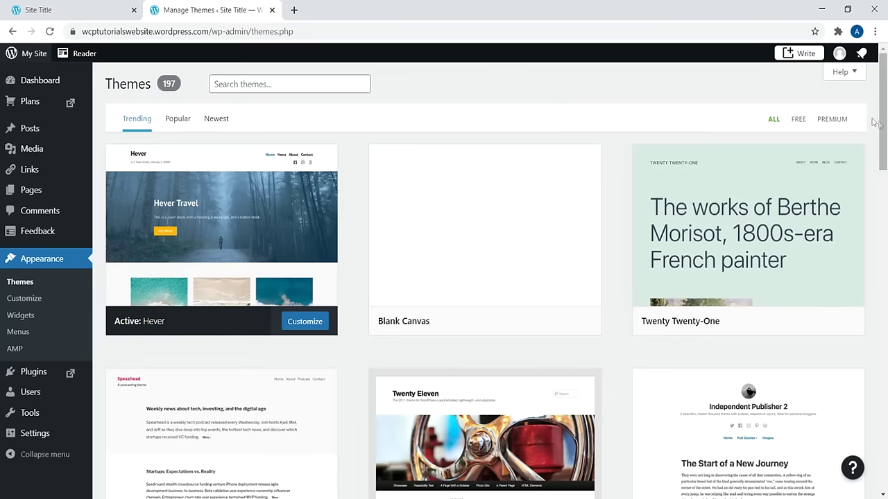
mouse_move(884, 95)
mouse_down()
mouse_move(884, 173)
mouse_move(885, 95)
mouse_up()
mouse_move(600, 312)
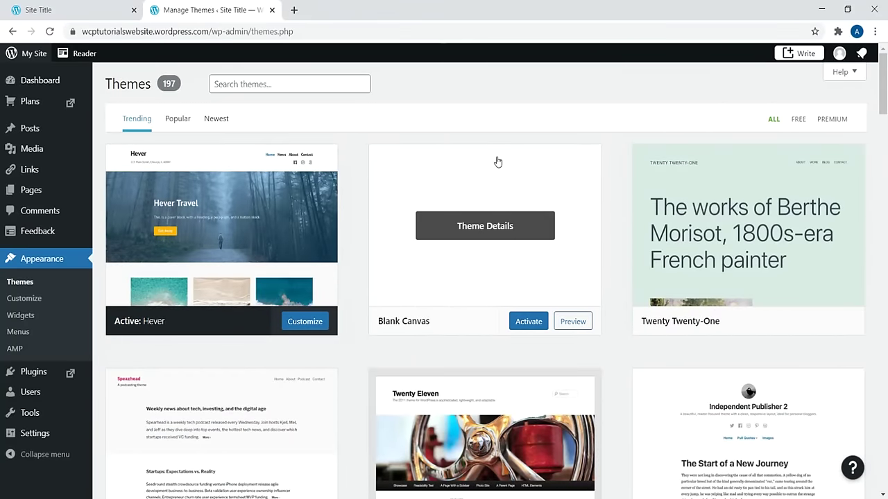
Step: Browse the premium themes, sort them by popularity and restrict the list to free themes
click(822, 121)
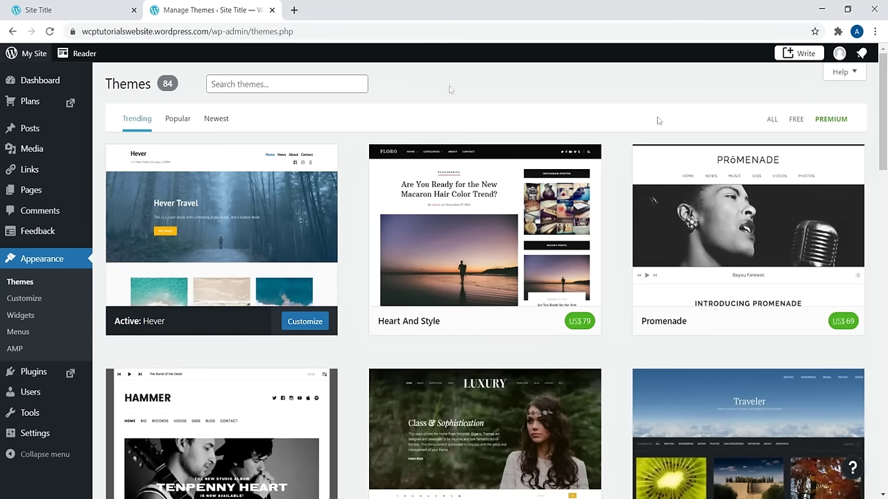
click(175, 123)
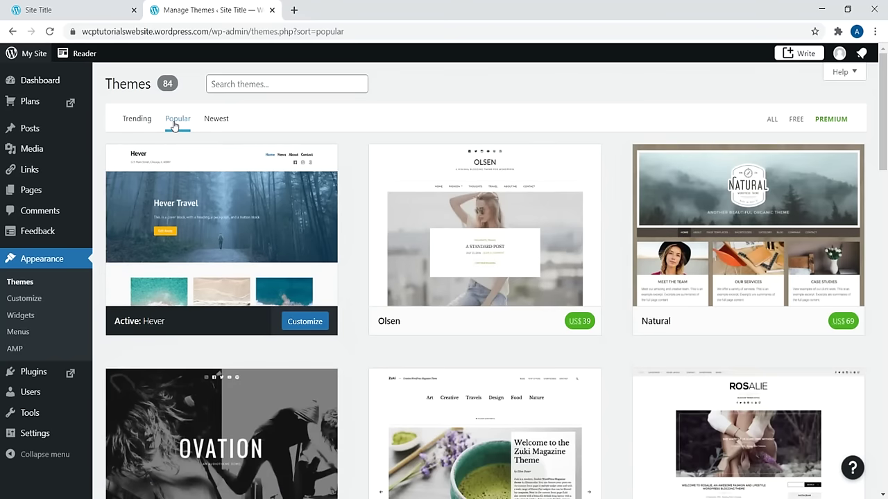
click(796, 119)
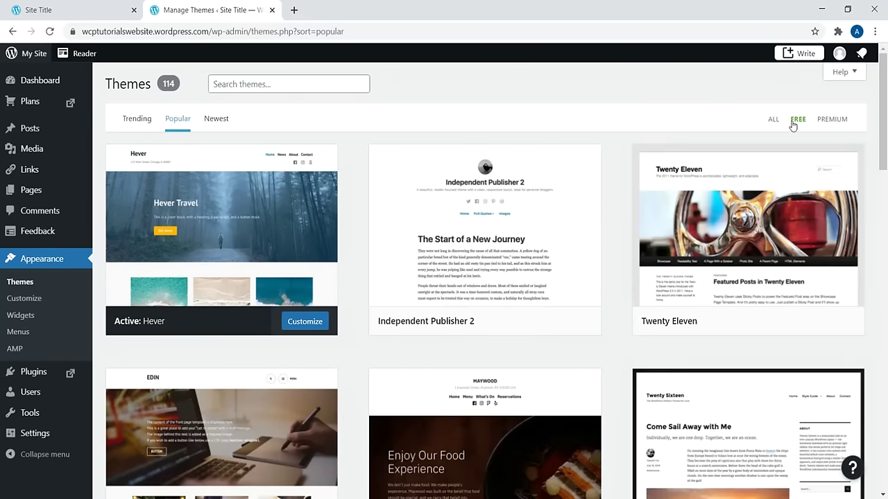
mouse_move(885, 151)
mouse_down()
mouse_move(885, 215)
mouse_move(884, 139)
mouse_up()
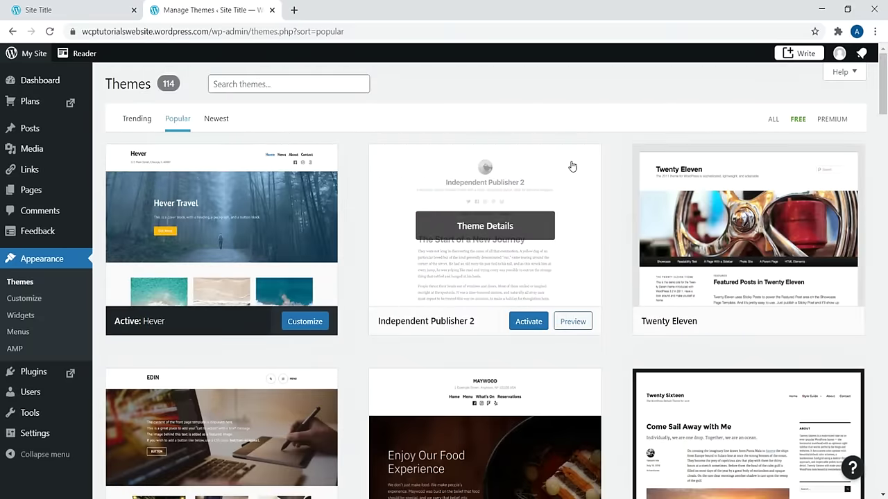
Step: Activate the Twenty Twenty-One theme from the trending free themes and close the welcome dialog
click(143, 122)
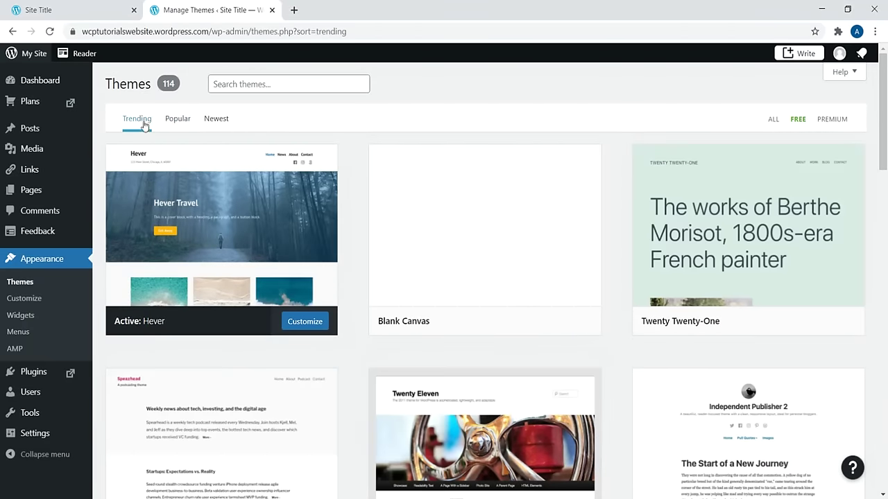
mouse_move(752, 260)
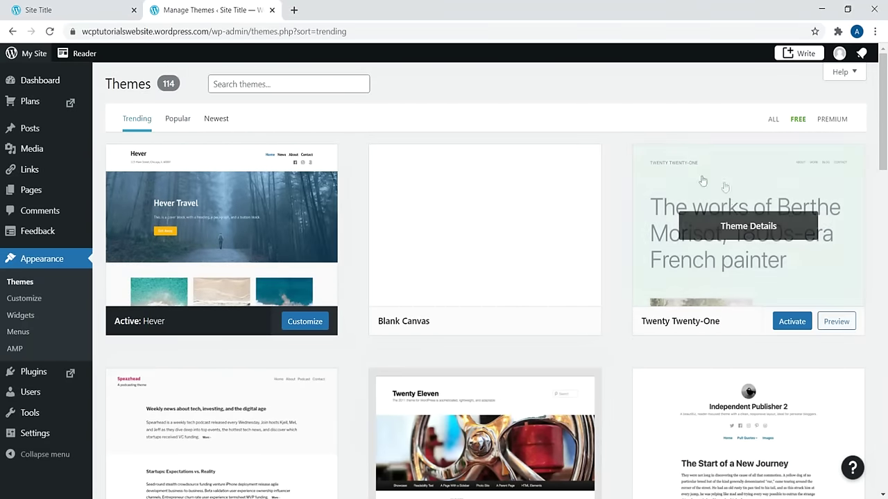
click(790, 322)
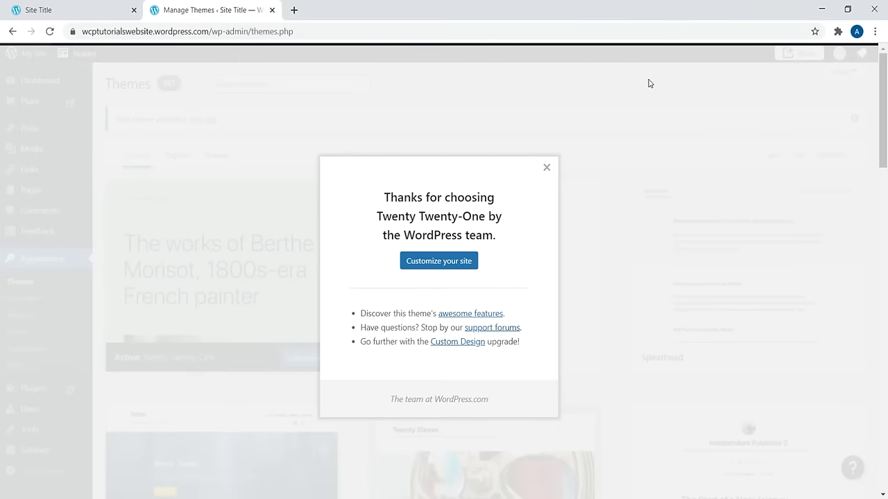
click(547, 167)
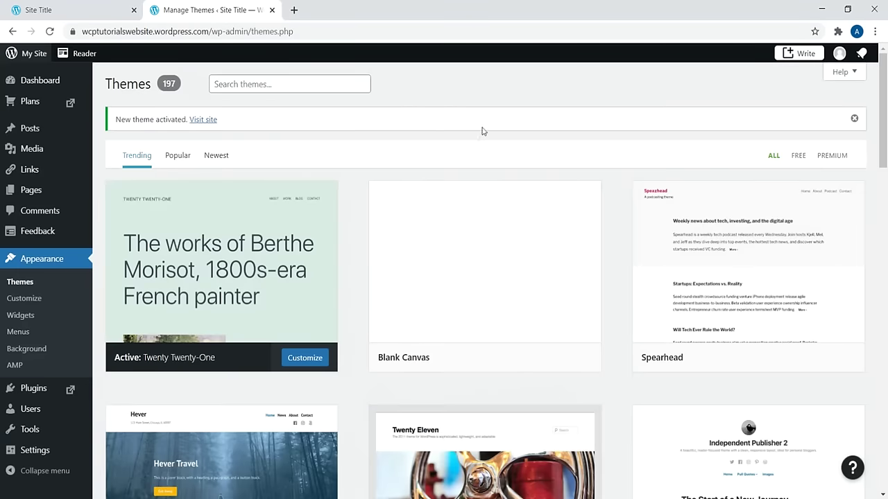
Step: Reload the site in its own tab and look through the home page with the Twenty Twenty-One theme
click(69, 10)
click(50, 31)
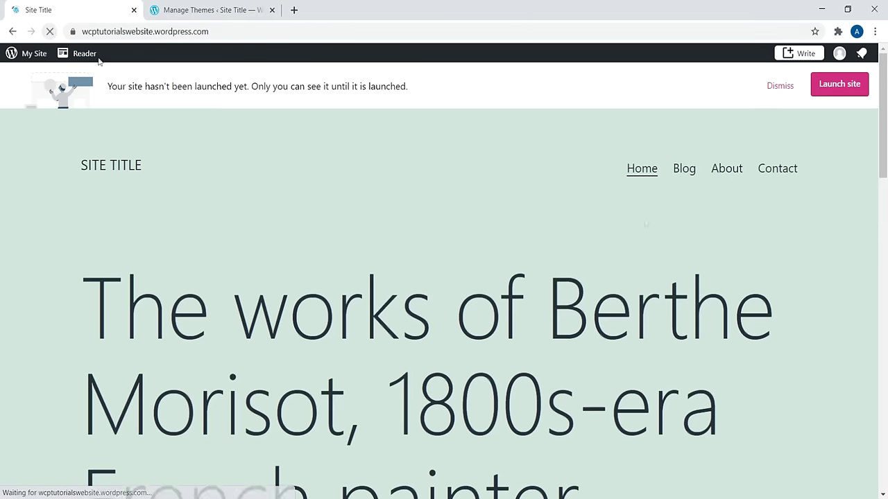
scroll(886, 97, down, 10)
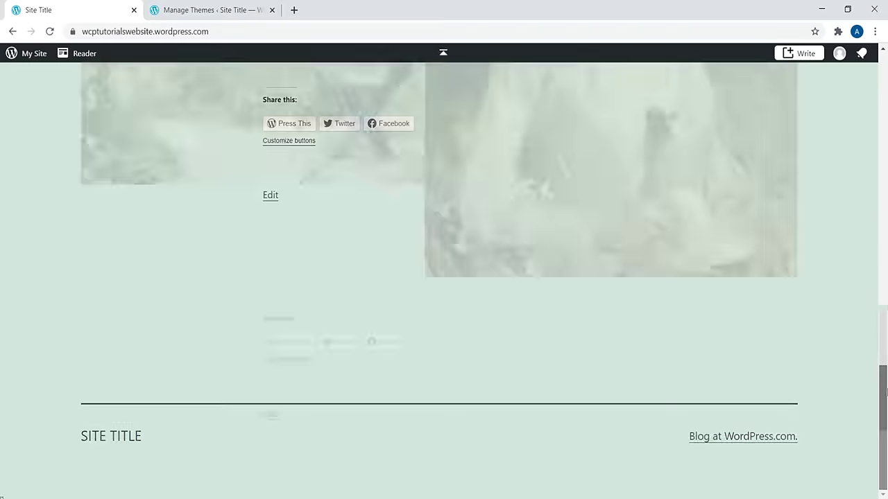
scroll(886, 97, up, 10)
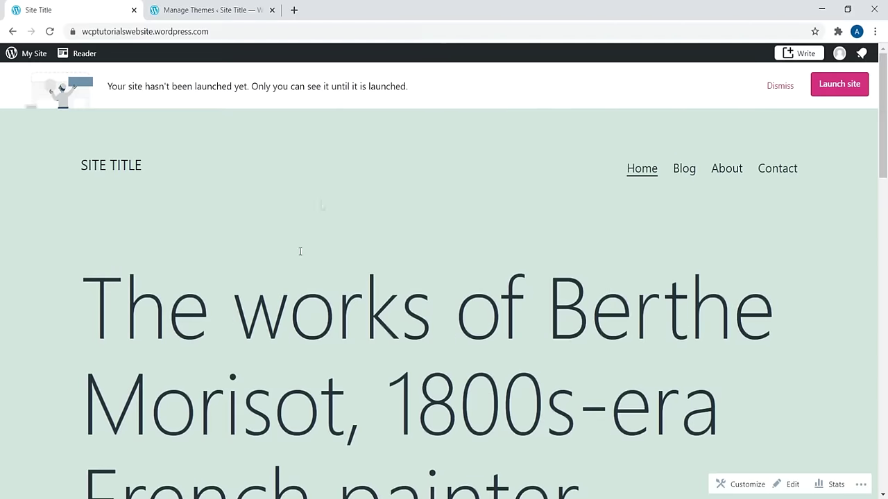
Step: Return to WP Admin, dismiss the theme activation notice and open the General Settings page
click(208, 9)
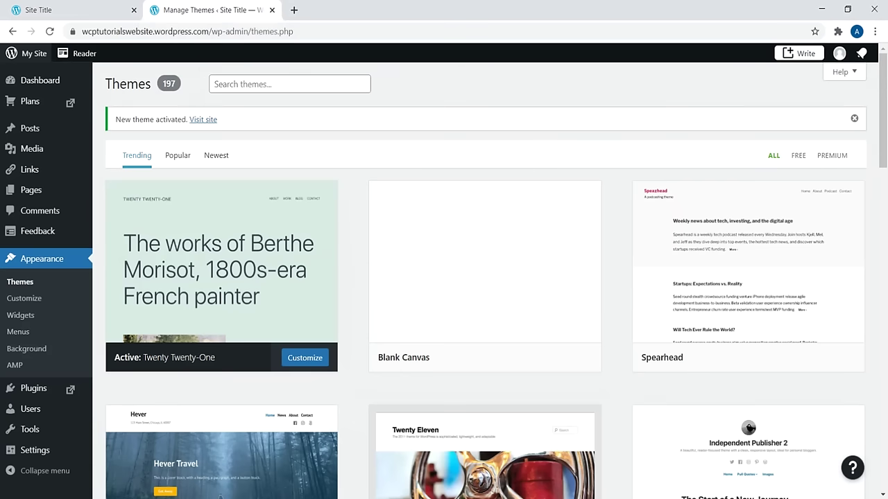
click(854, 119)
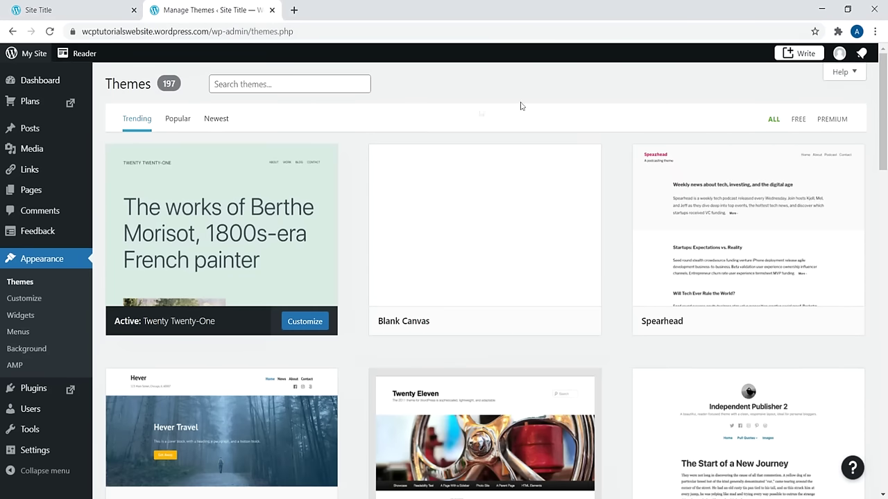
mouse_move(25, 452)
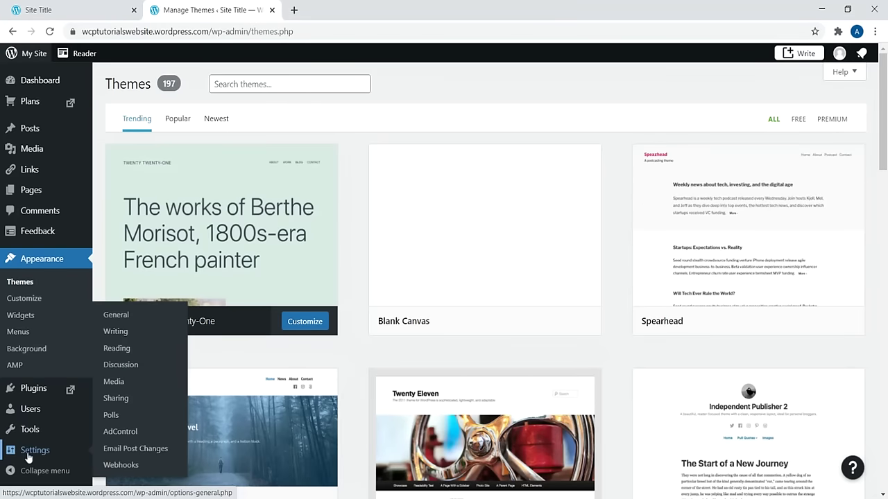
click(115, 313)
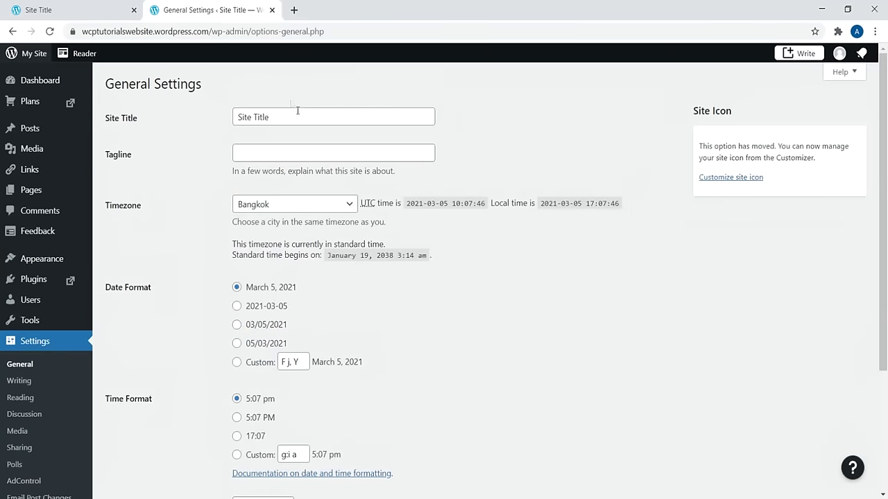
Step: Compare the Site Title and Tagline fields in General Settings with the title displayed in the site's header
drag(298, 111, 221, 119)
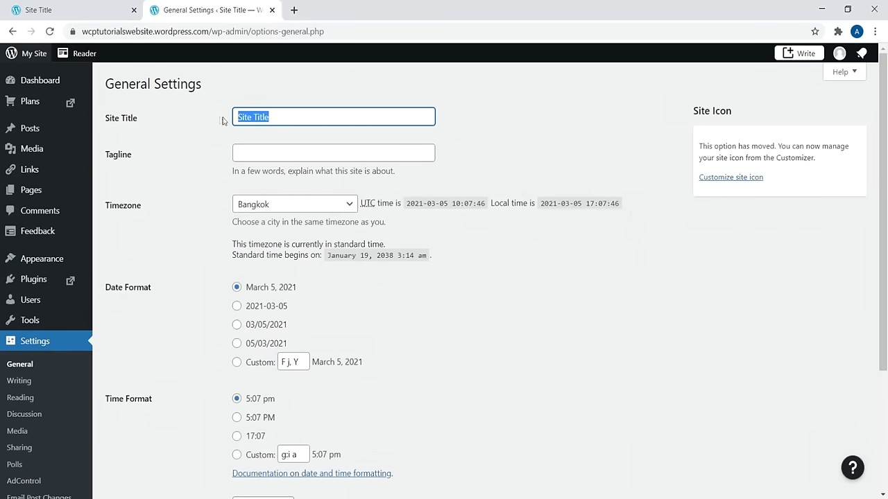
key(ctrl+Page_Up)
drag(264, 139, 127, 159)
click(76, 163)
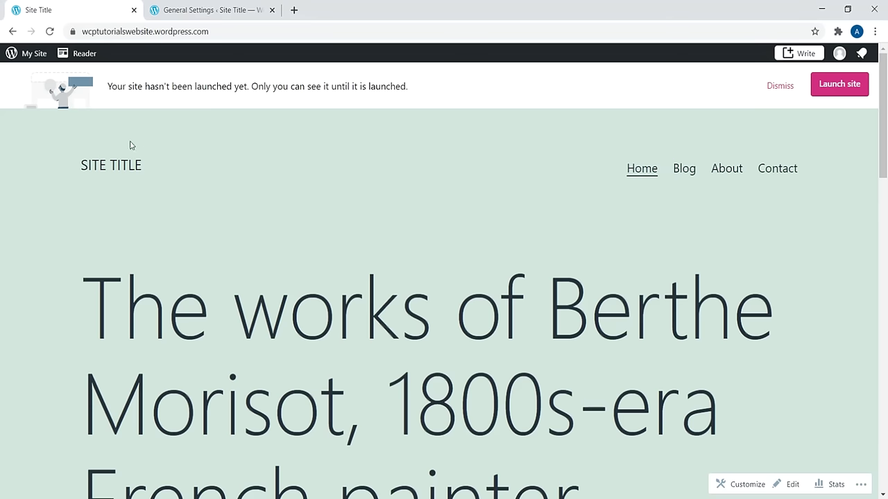
key(ctrl+Page_Down)
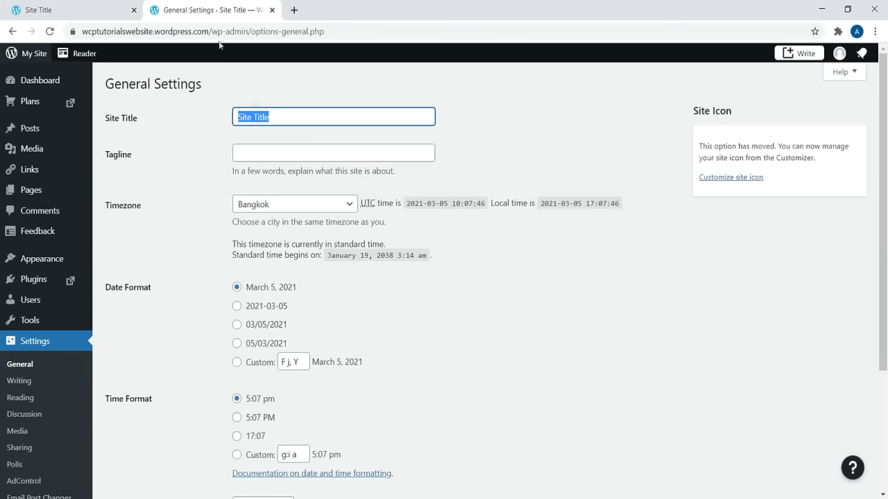
click(262, 149)
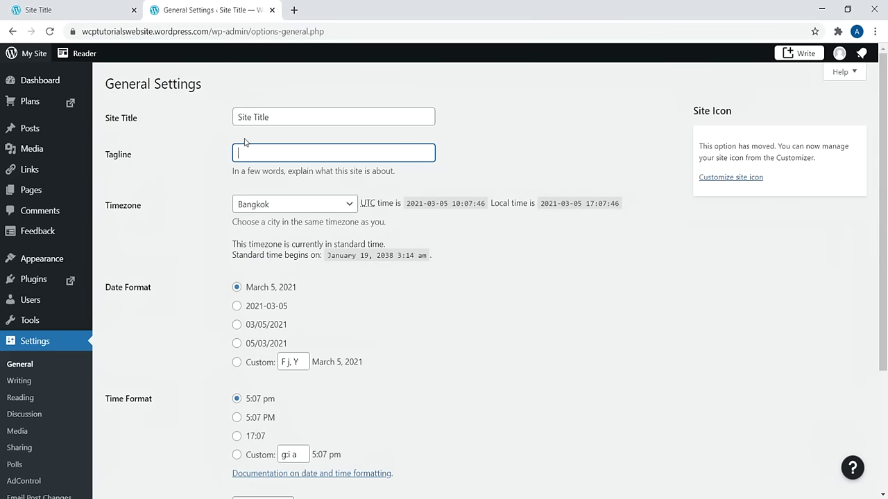
key(ctrl+Page_Up)
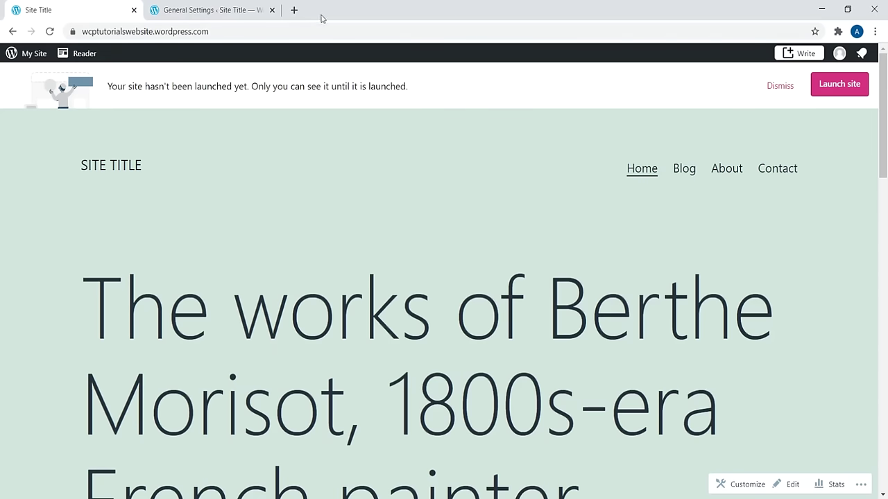
Step: Open websitecreativepro.com in a new tab, view its title and tagline as an example, and close the tab
click(294, 10)
text(web)
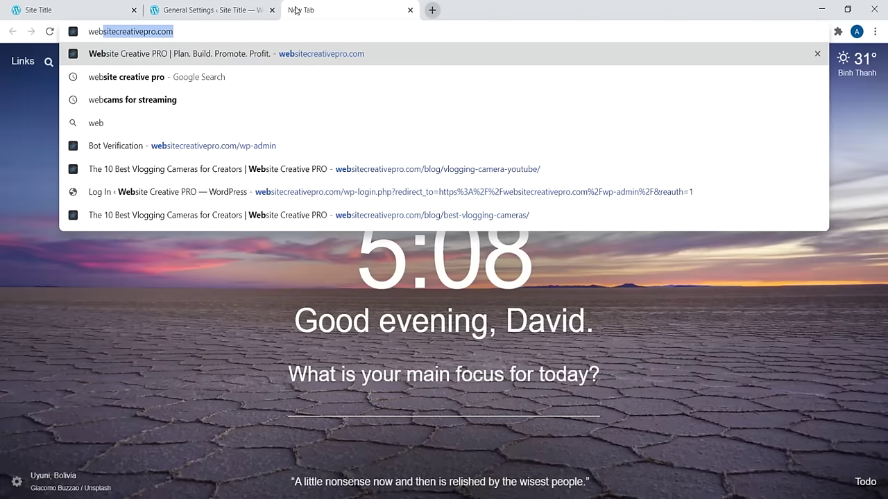
key(Return)
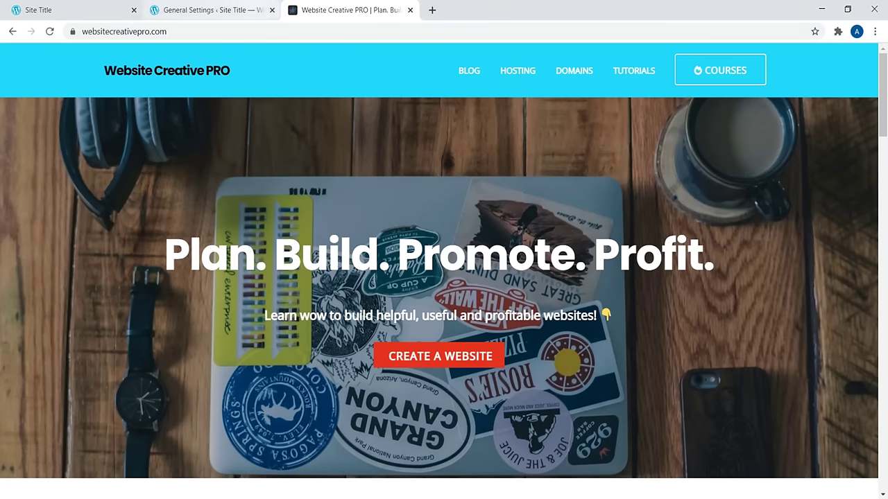
click(410, 9)
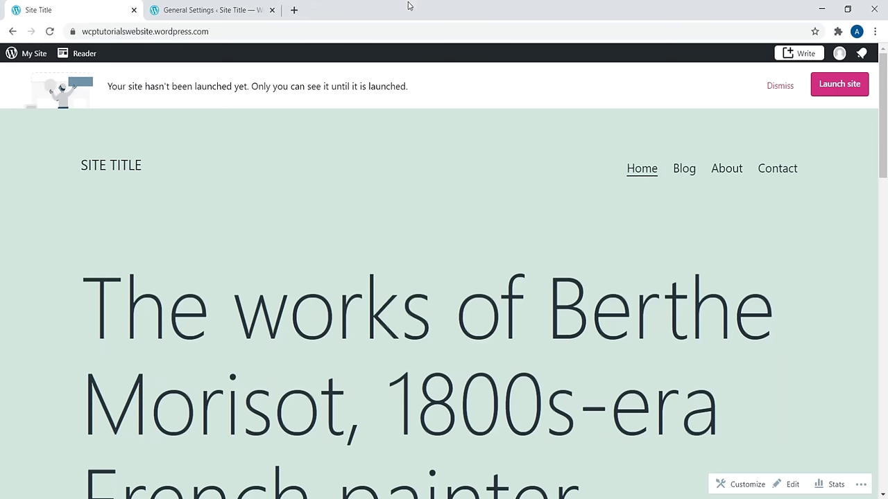
Step: Return to General Settings and look through the timezone, date format, time format, week start and language options
key(ctrl+Tab)
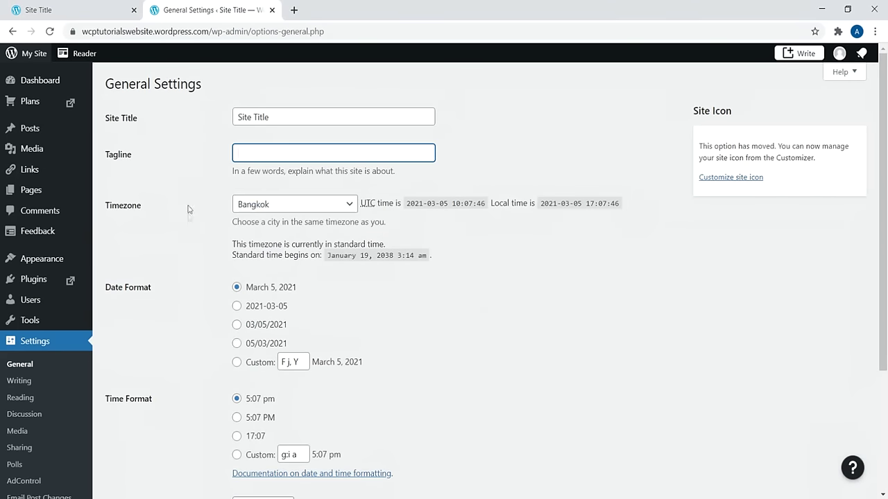
scroll(224, 240, down, 2)
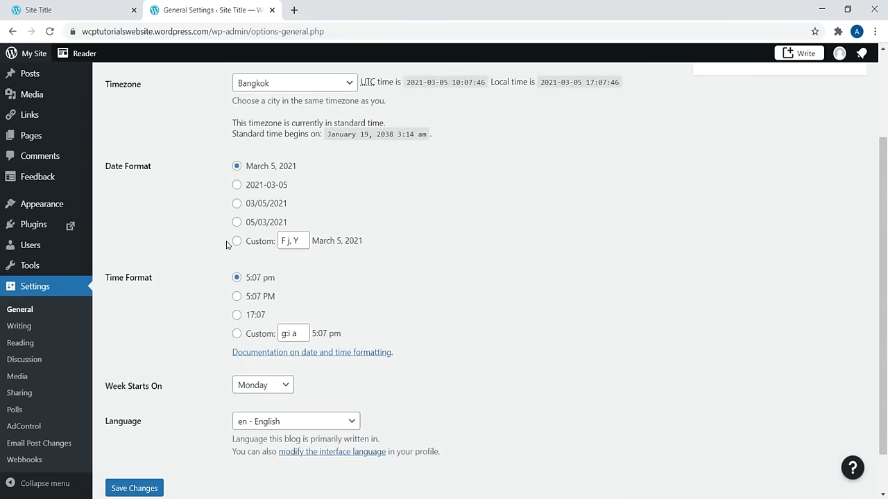
scroll(226, 243, down, 1)
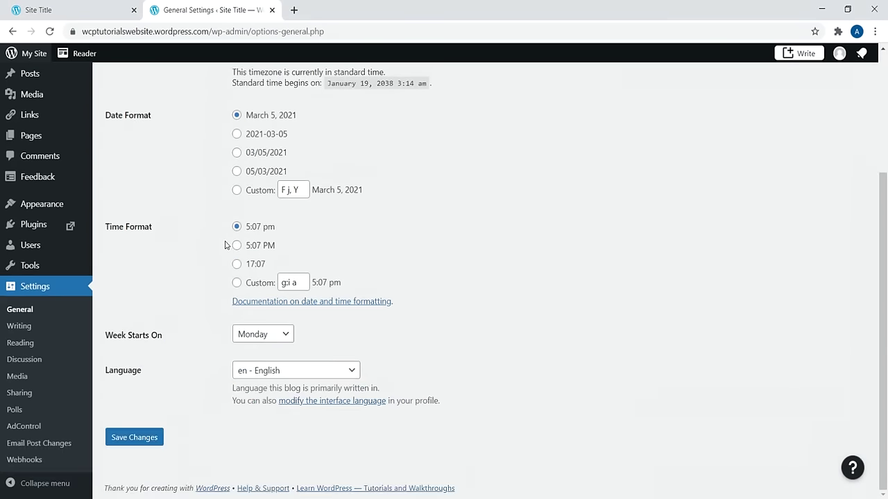
Step: Open the Writing Settings and check the choices available for Default Post Category
click(18, 327)
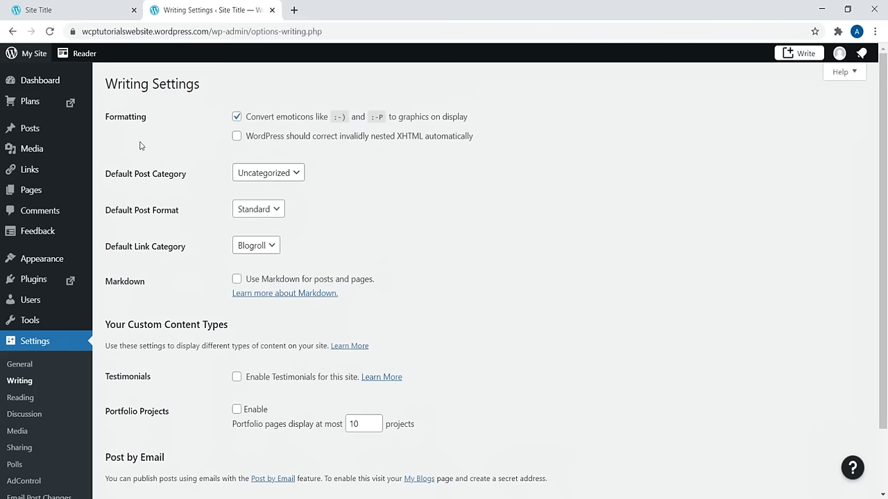
click(290, 173)
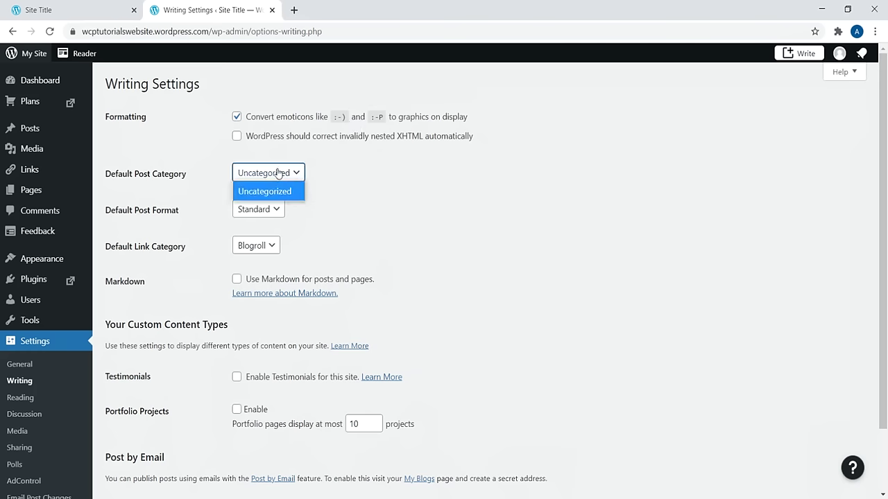
click(340, 177)
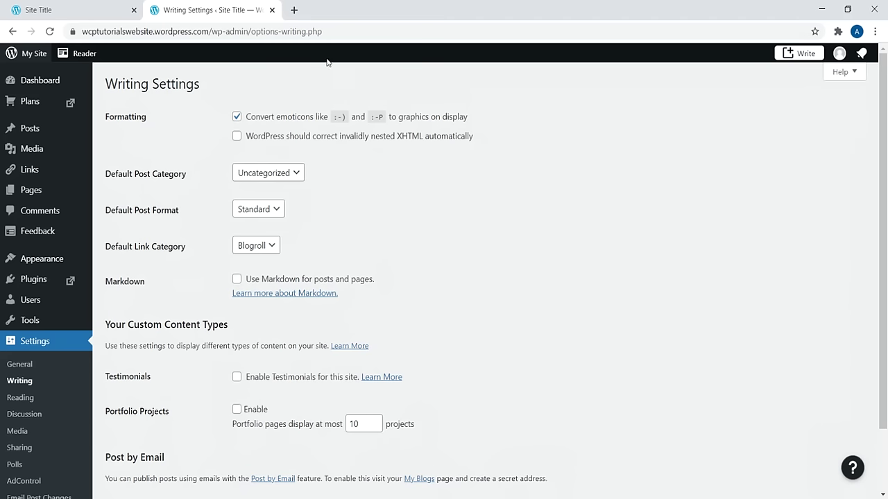
Step: Open websitecreativepro.com in a new tab, view its blog categories as an example, and return to Writing Settings
click(294, 10)
text(websitecreativepro.com)
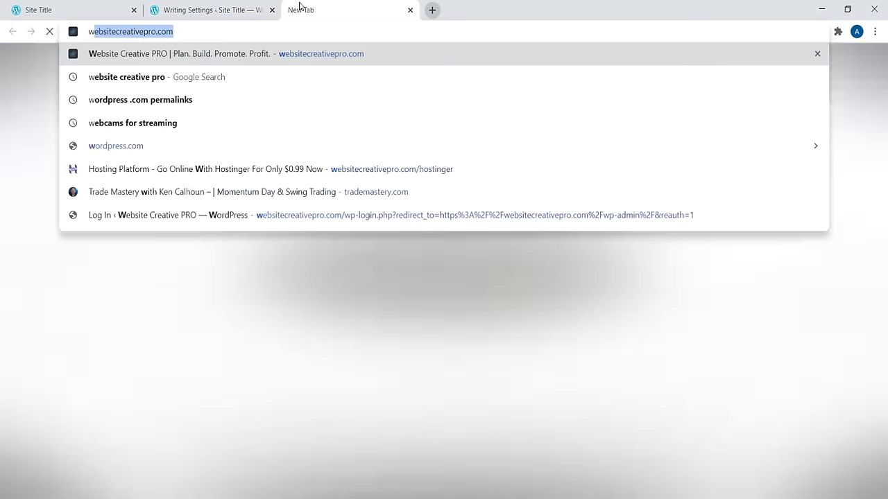
key(Return)
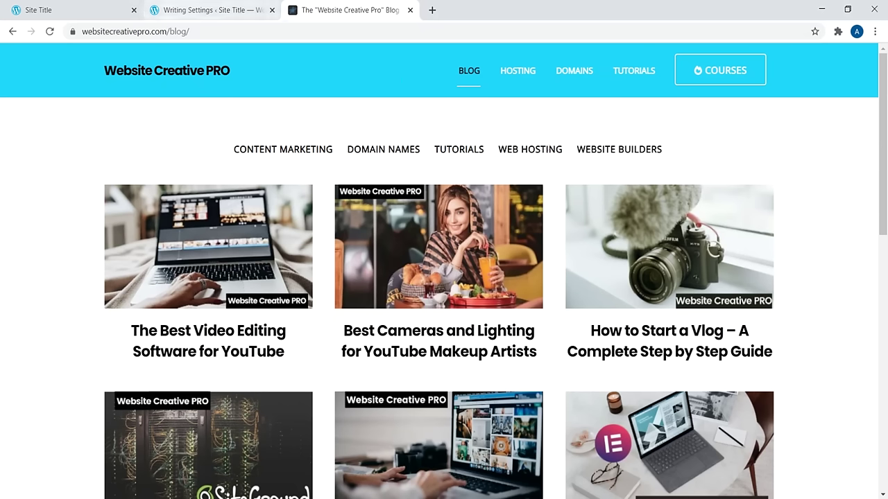
click(69, 9)
click(208, 9)
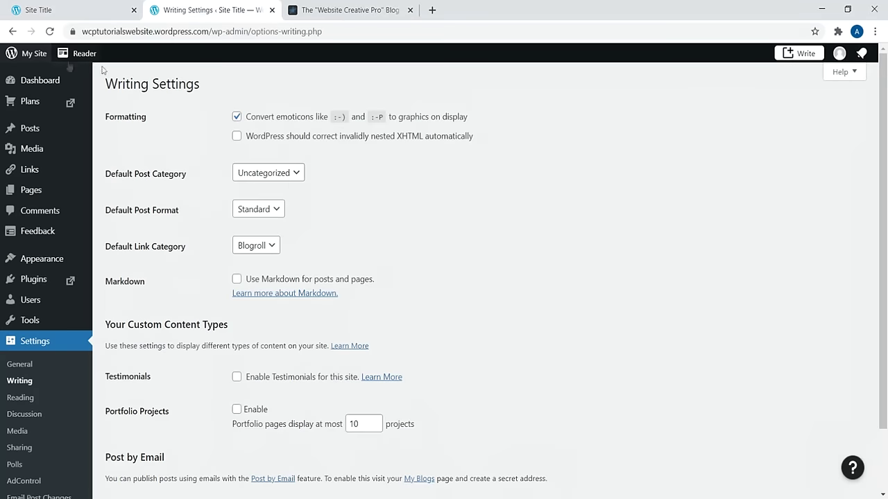
Step: Open the post Categories page, rename the default category to YouTube with Quick Edit, and update it
mouse_move(28, 128)
click(127, 164)
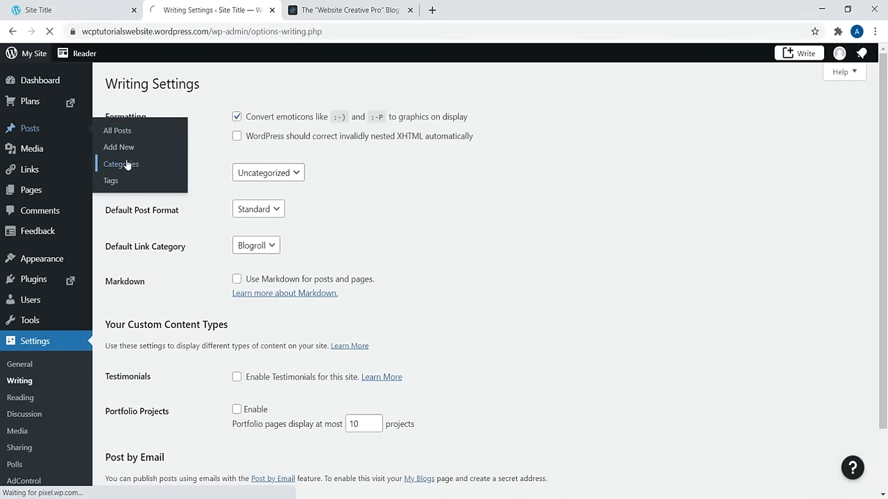
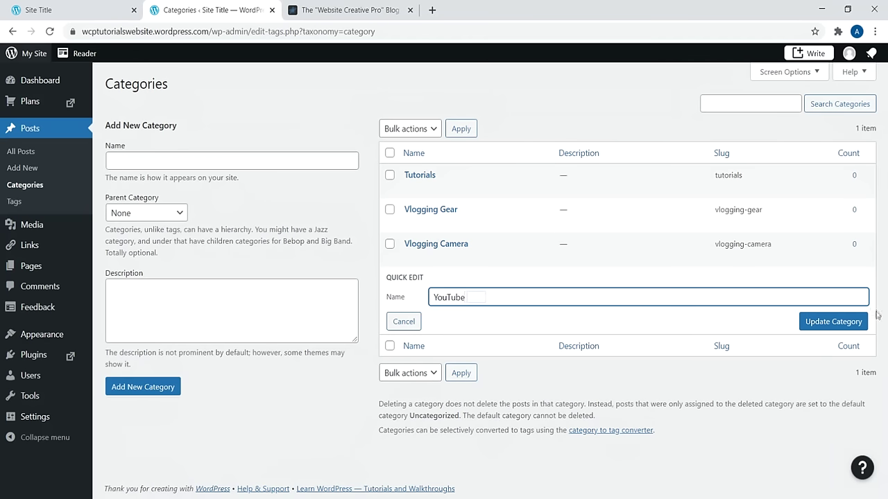
click(845, 323)
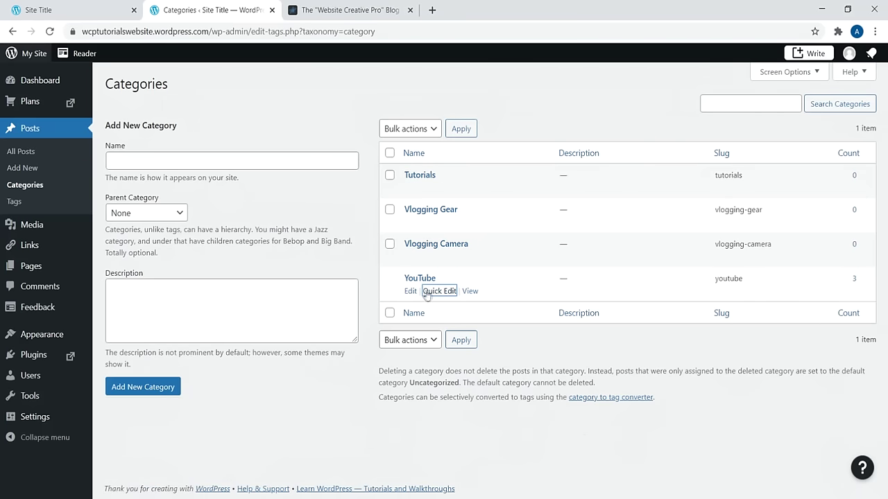
Step: Go back to the Writing Settings and check the Default Post Category
click(69, 10)
click(208, 10)
click(61, 416)
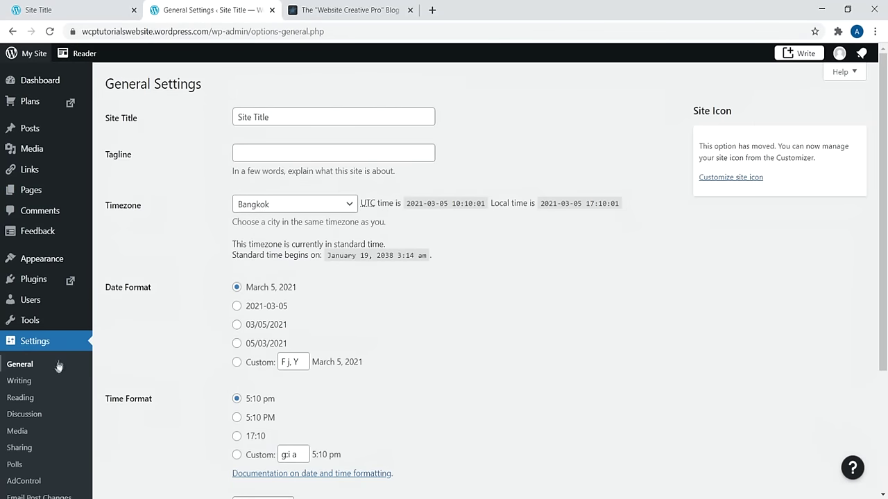
click(22, 381)
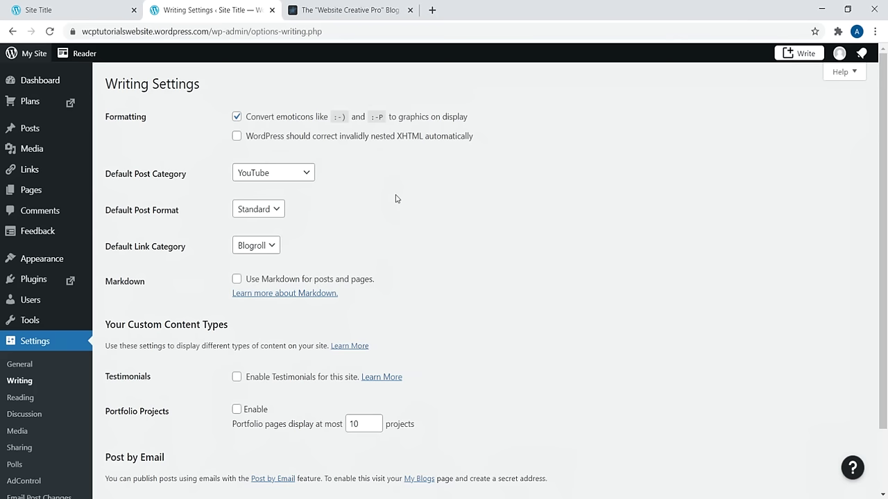
Step: In the Reading Settings, use Home as the static homepage and set the posts page to Blog
click(26, 402)
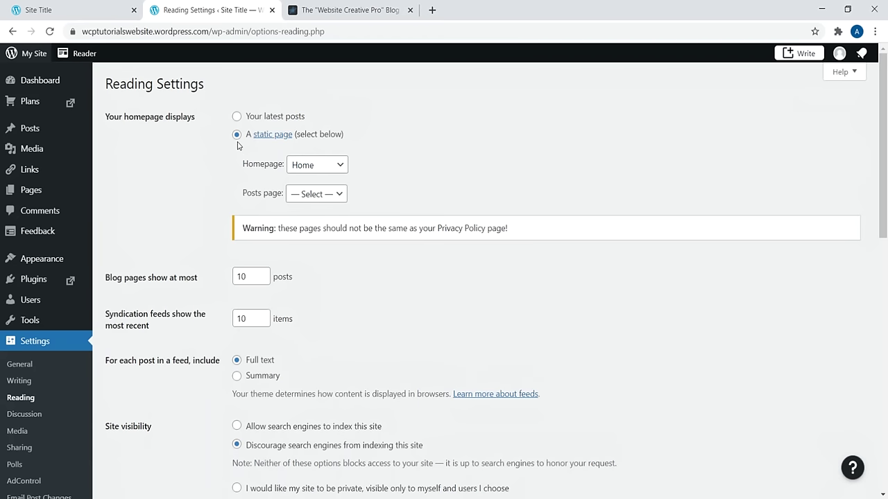
click(331, 167)
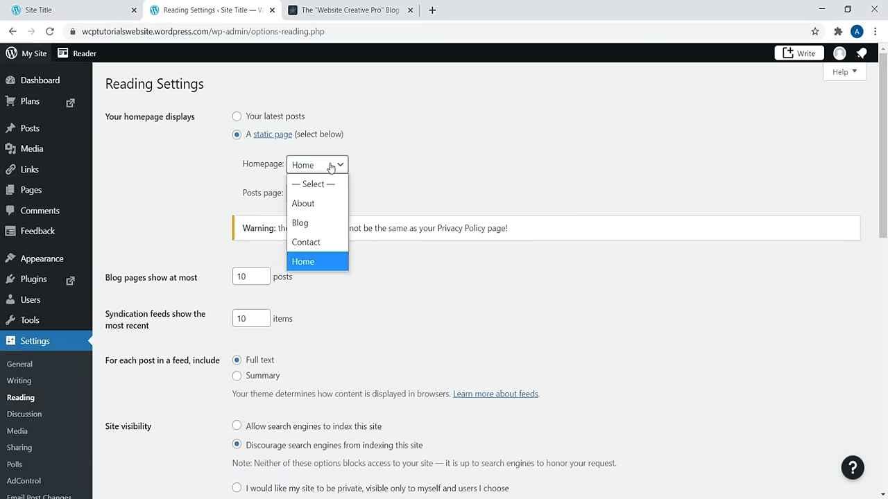
click(310, 263)
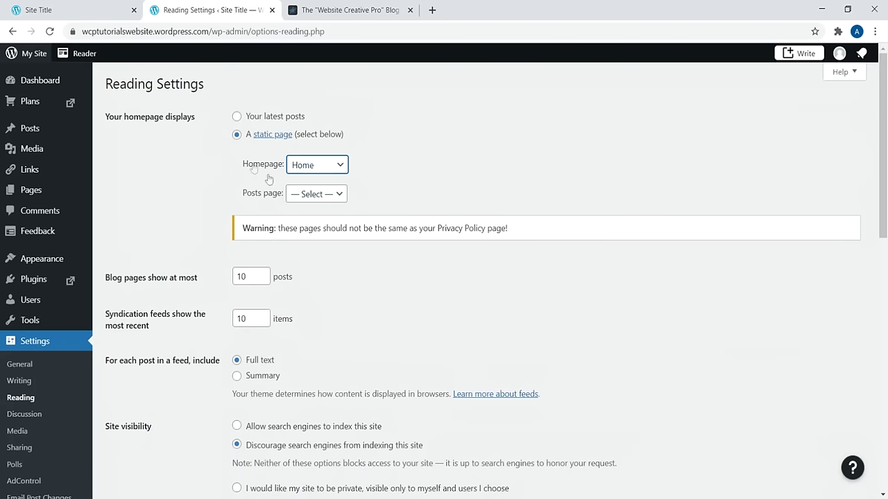
click(303, 195)
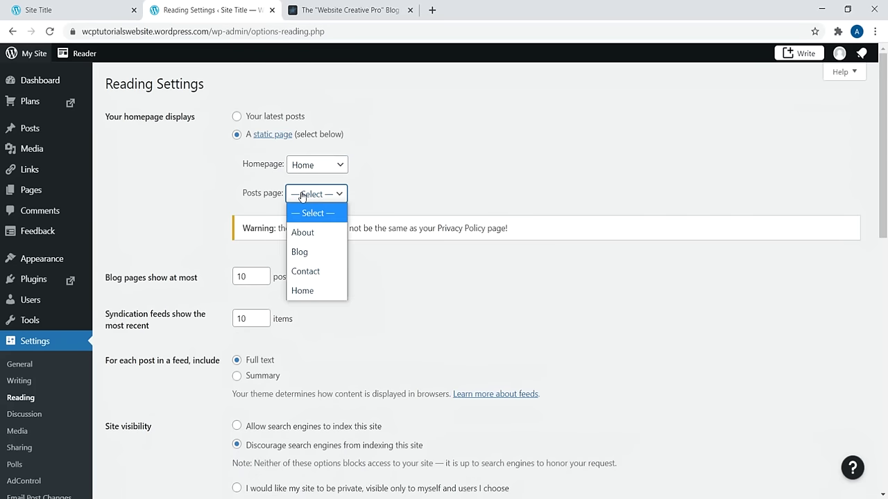
click(304, 251)
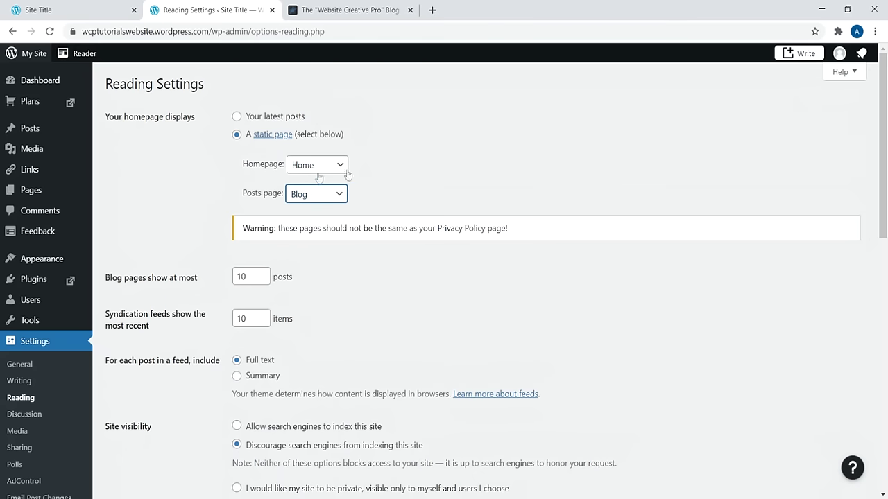
Step: Set Site visibility to allow search engines to index this site
scroll(572, 213, down, 3)
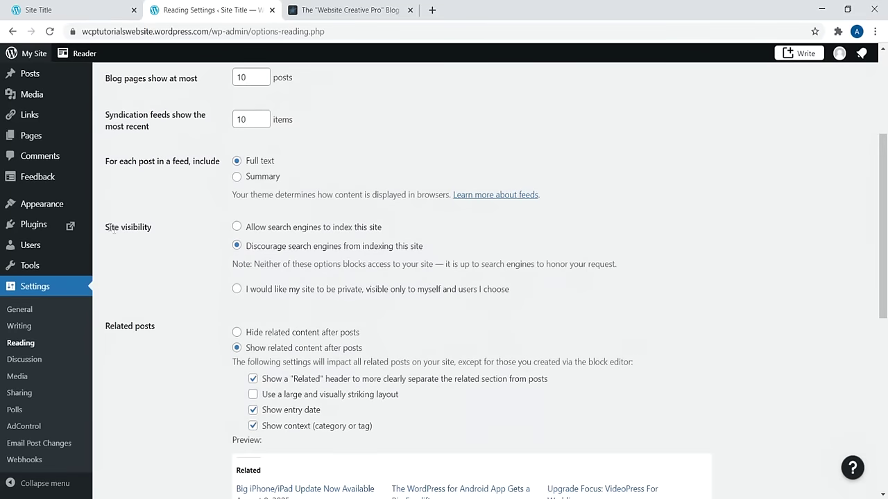
drag(104, 229, 155, 229)
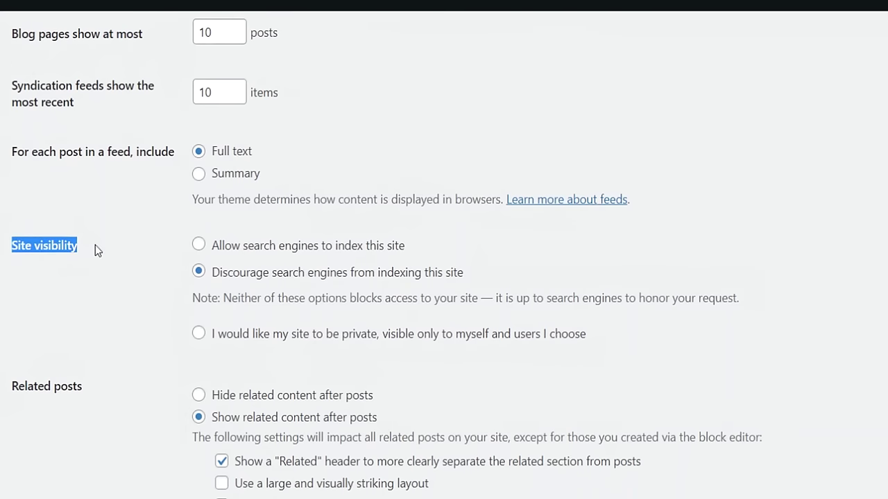
click(212, 247)
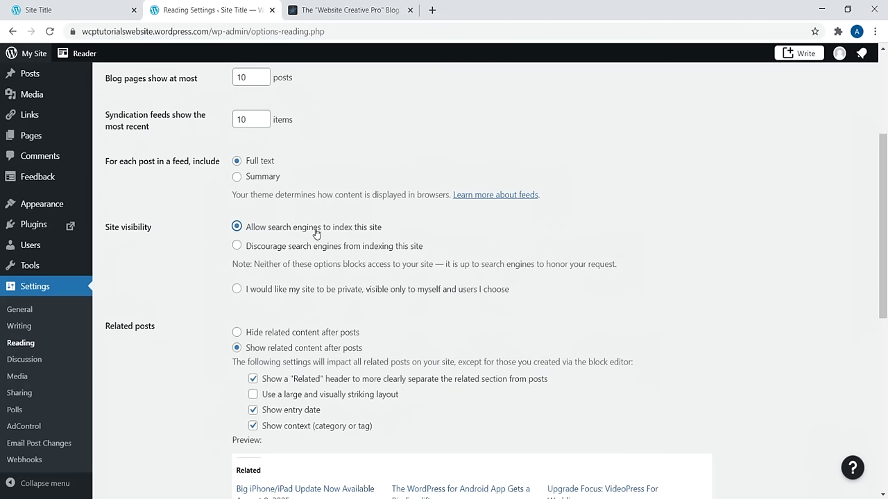
Step: View the related posts at the end of Website Creative PRO's video editing software article as an example, and return to Reading Settings
scroll(208, 263, down, 2)
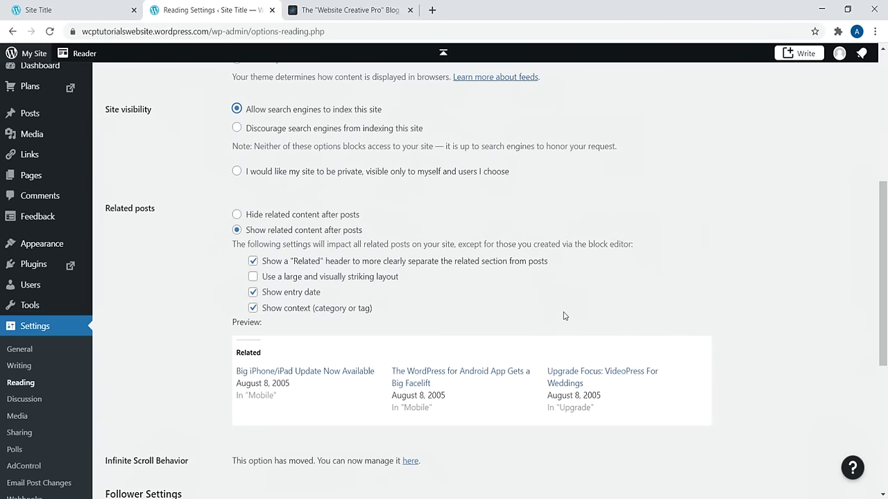
click(385, 14)
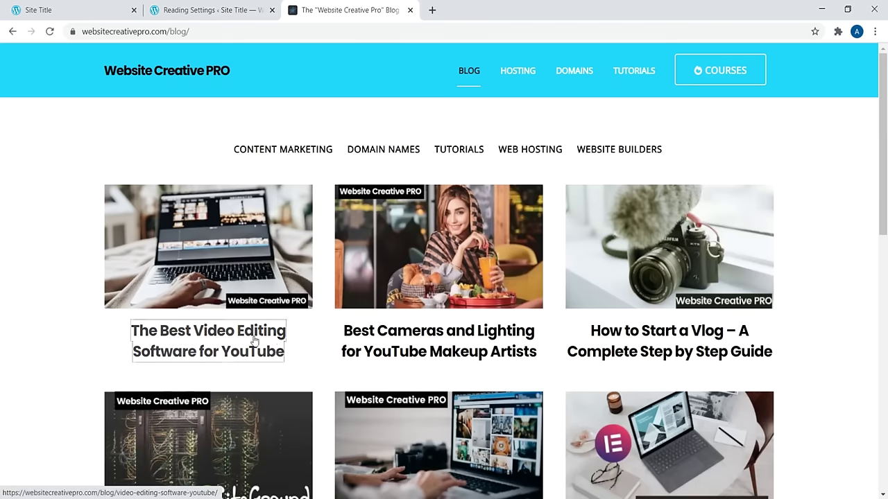
click(669, 332)
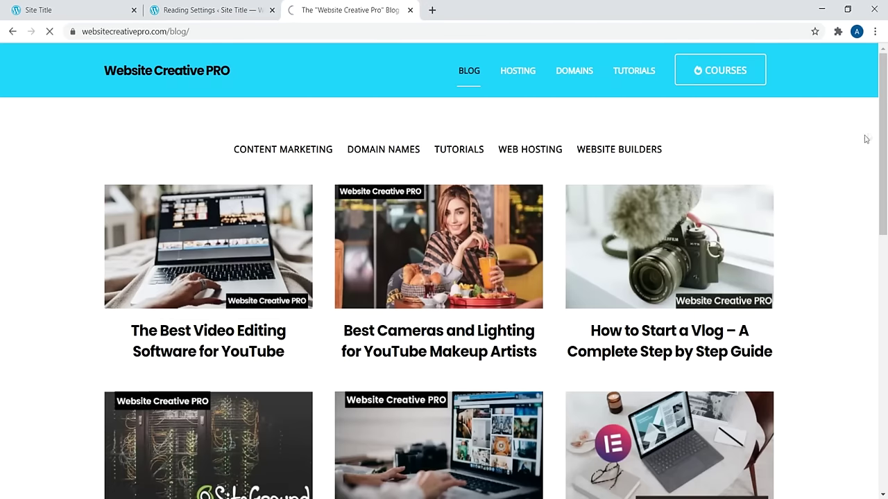
scroll(875, 137, down, 20)
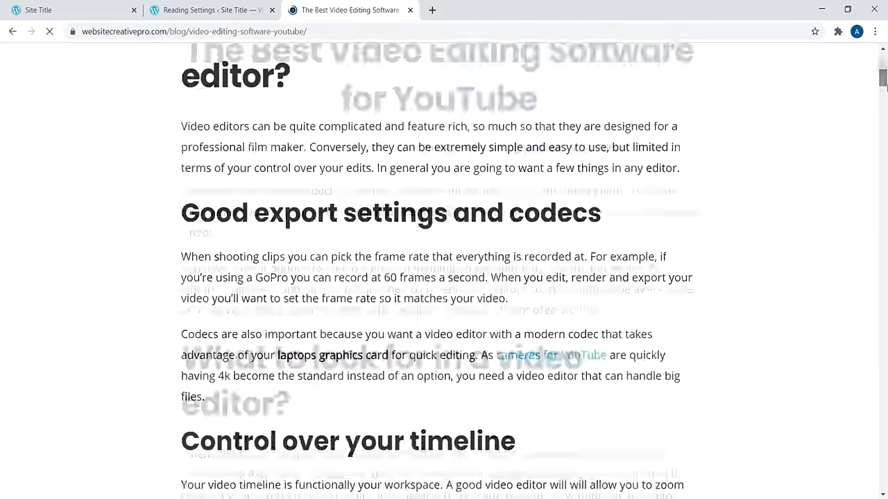
drag(882, 178, 590, 450)
scroll(590, 450, down, 1)
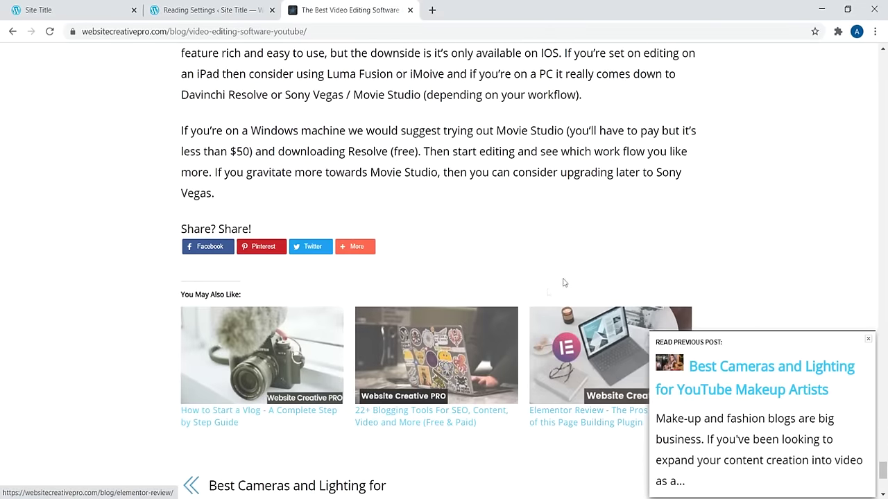
click(209, 9)
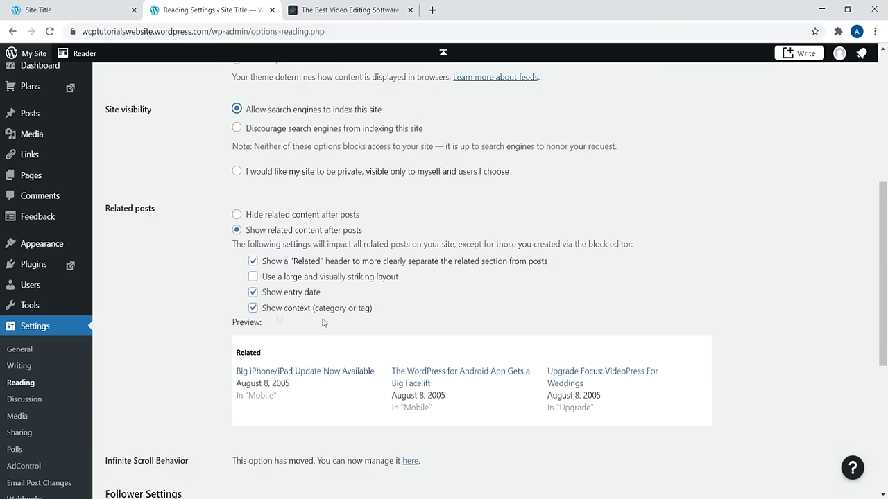
Step: Enable the large, visually striking layout for related posts, turn off the entry date and context, and save the Reading Settings
click(254, 277)
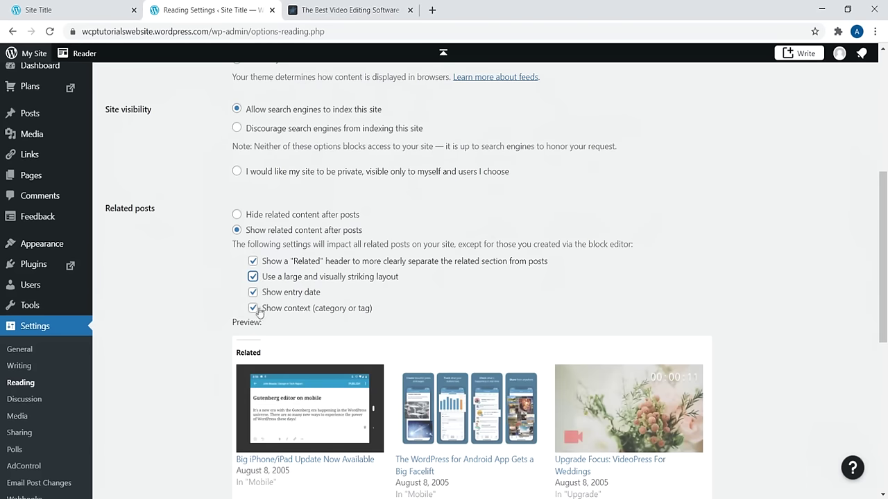
scroll(232, 306, down, 1)
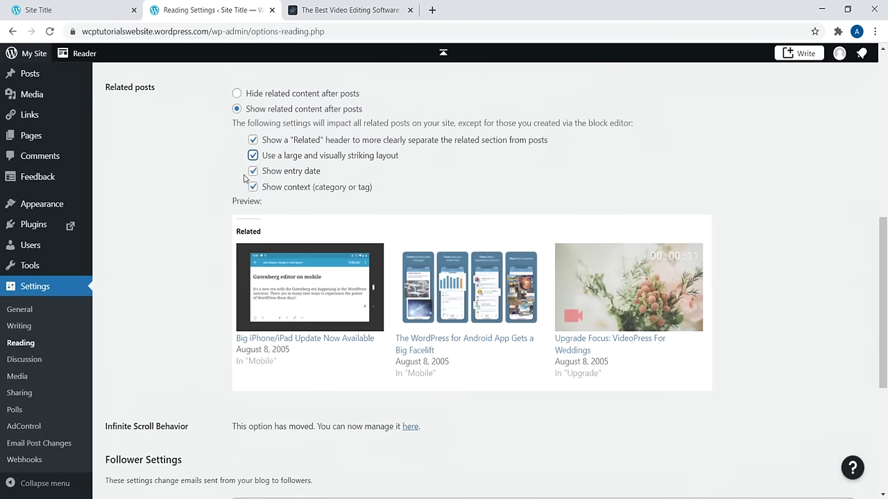
click(252, 173)
click(253, 188)
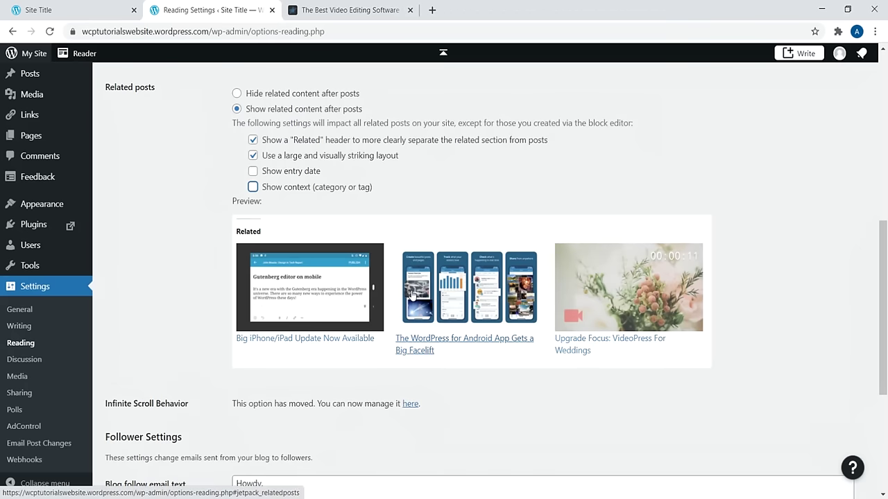
scroll(486, 312, down, 4)
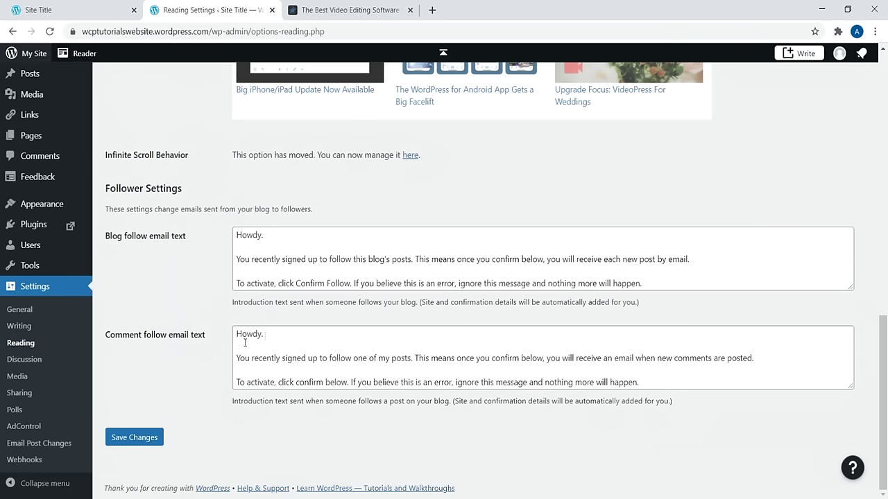
click(123, 437)
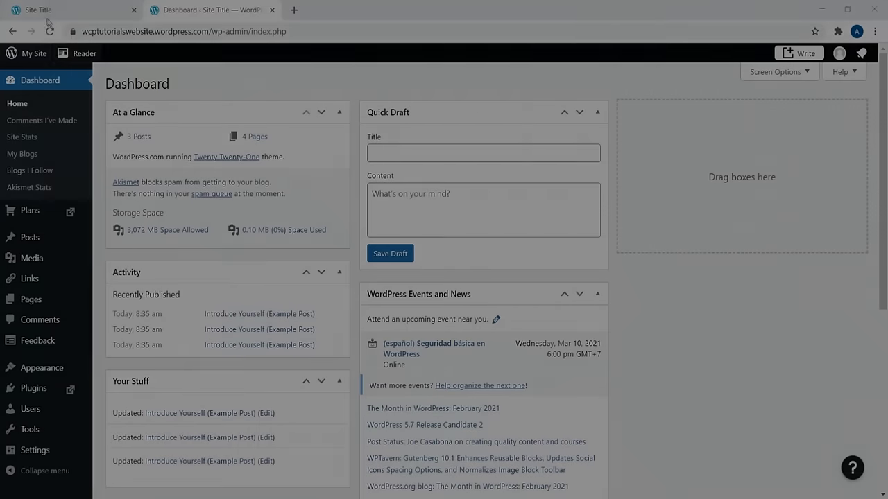
Step: View the site's home page in its own tab and return to the WP Admin Dashboard
click(70, 12)
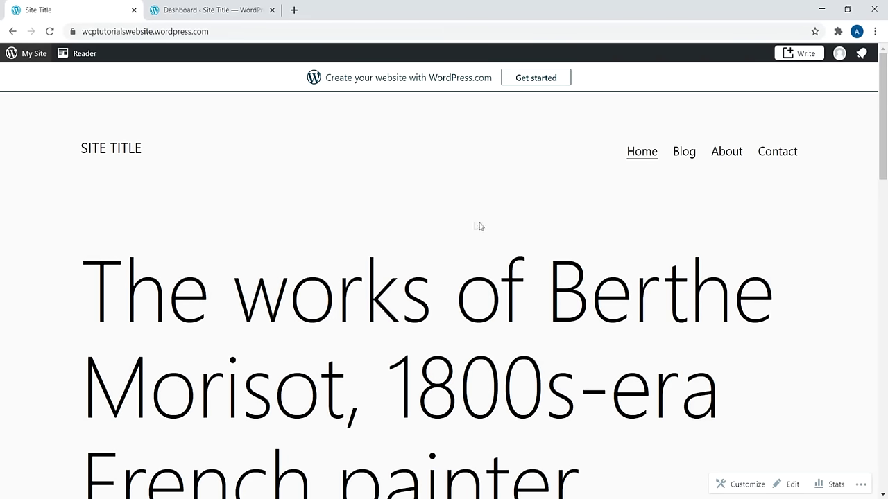
click(208, 10)
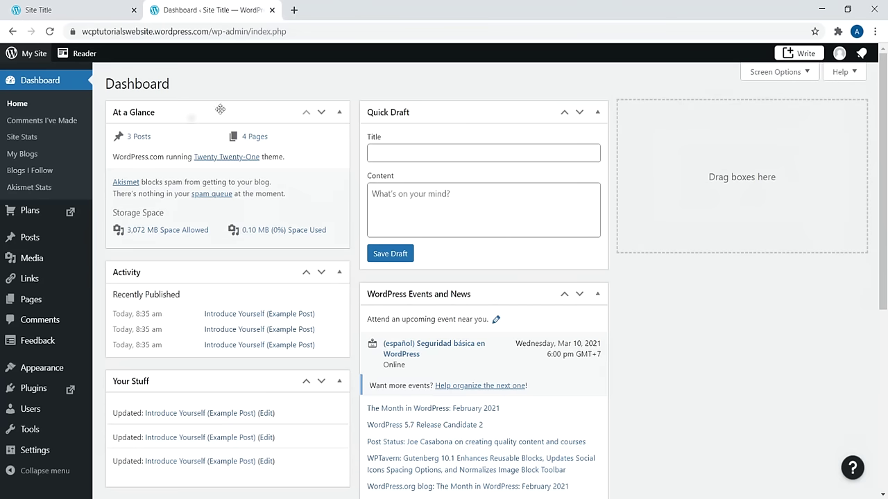
Step: Open the theme Customizer in its own tab and view the logo upload options under Site Identity
mouse_move(38, 369)
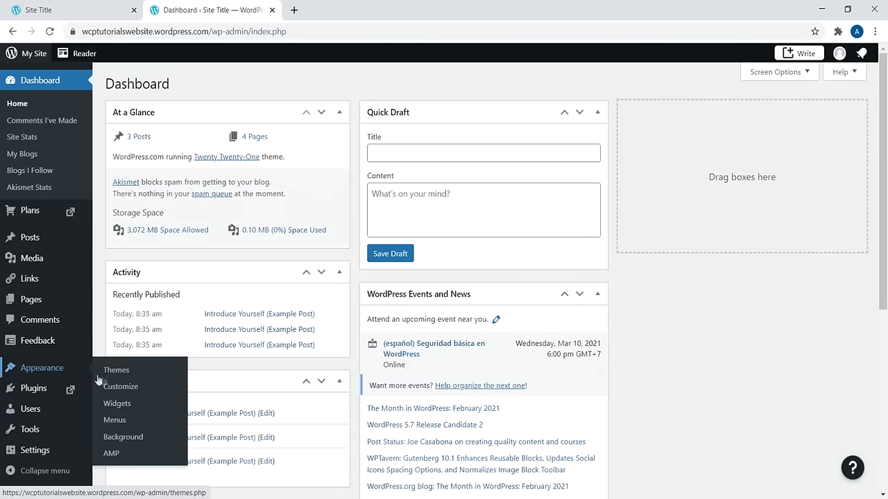
right_click(118, 386)
click(153, 275)
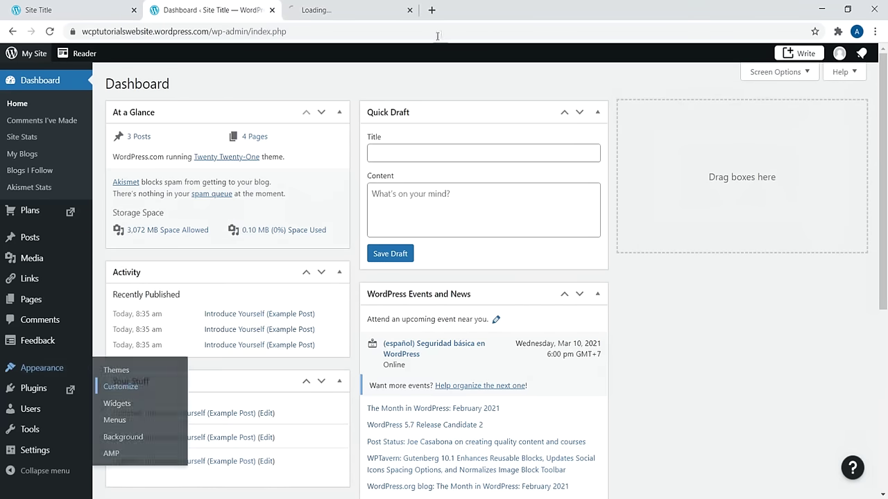
click(333, 9)
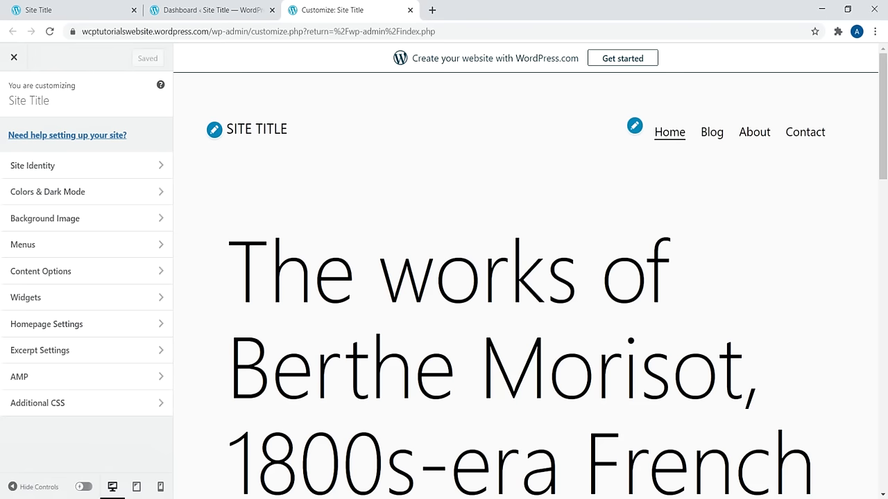
click(58, 167)
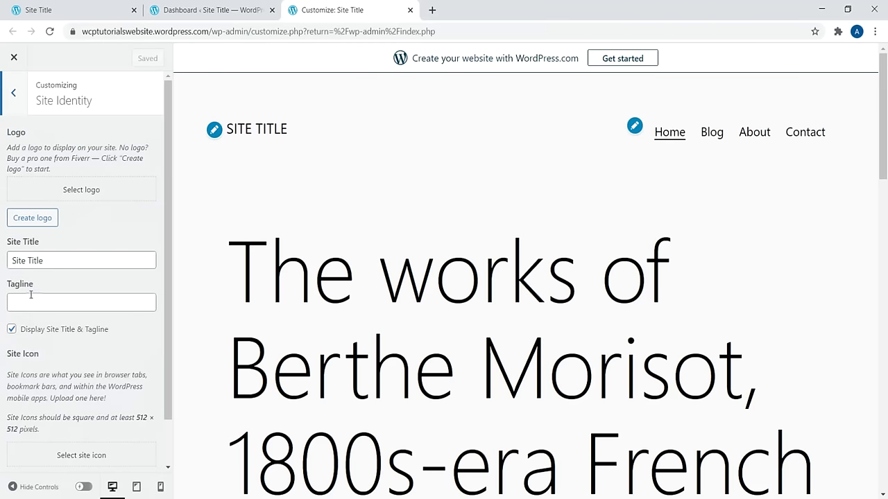
click(57, 190)
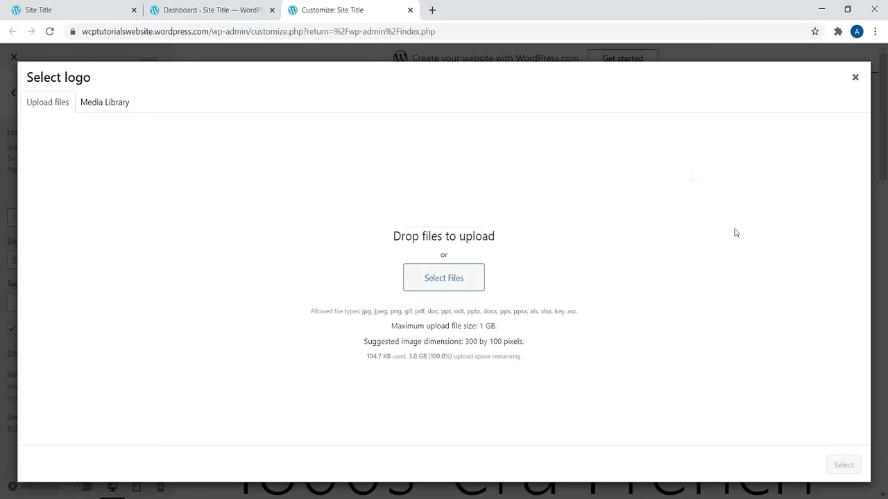
click(855, 77)
Step: View the site icon upload options under Site Identity and return to the main Customizer list
drag(168, 117, 165, 178)
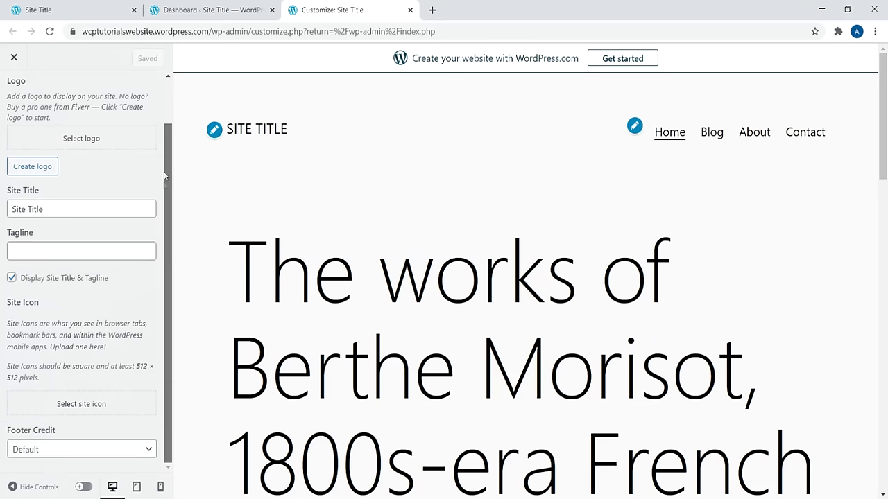
drag(56, 308, 63, 362)
click(63, 362)
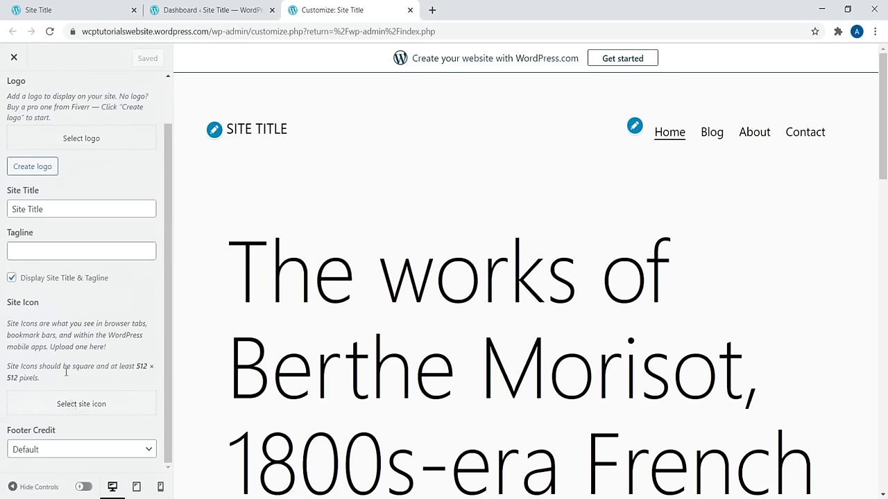
click(81, 403)
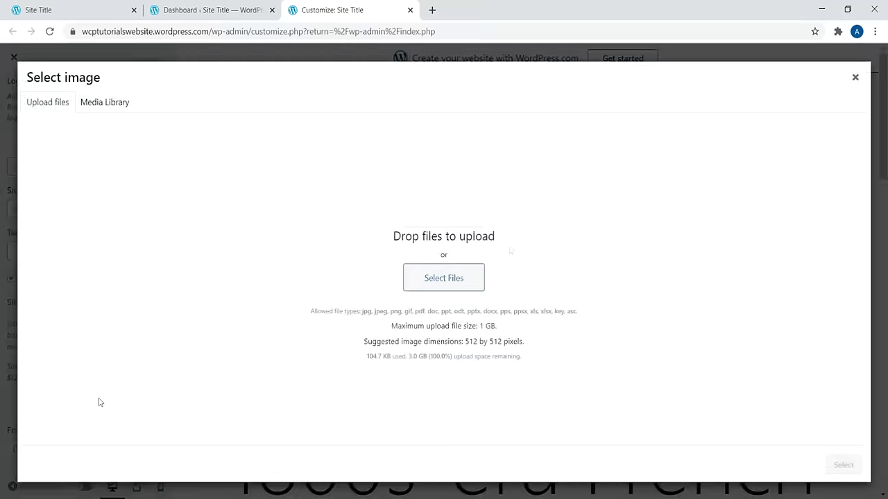
click(855, 77)
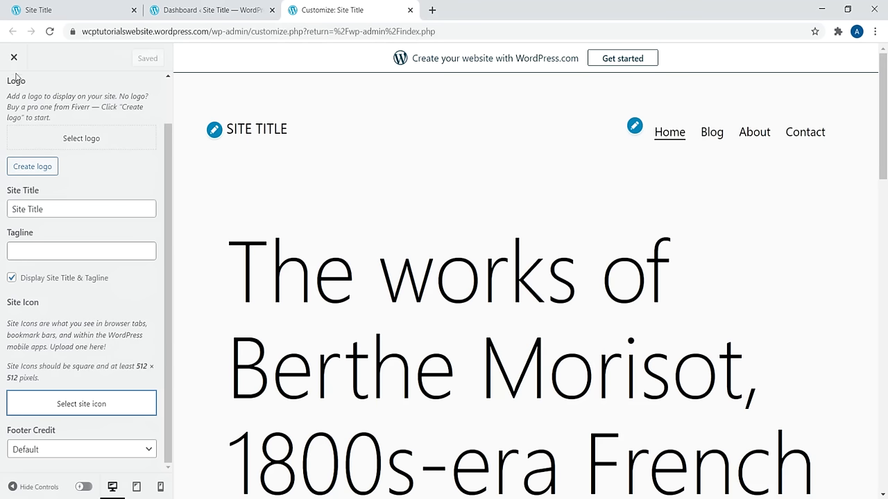
scroll(161, 146, up, 1)
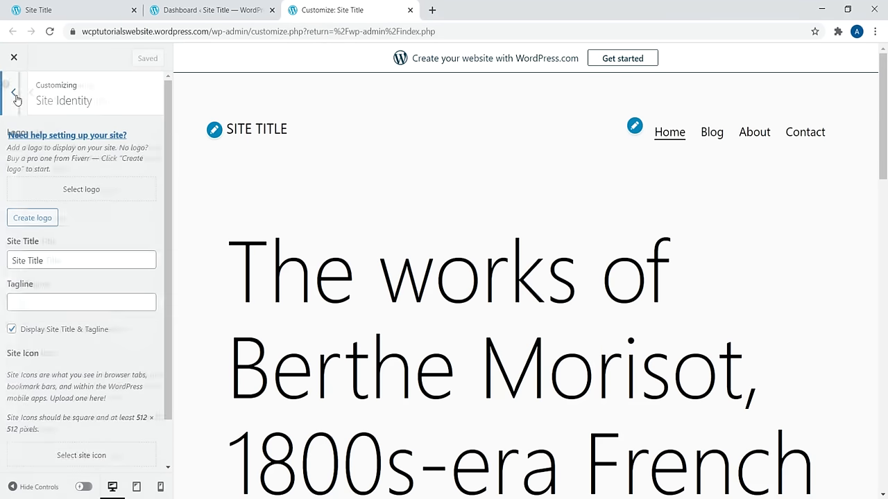
click(15, 98)
Step: View the background color choices under Colors & Dark Mode and the Background Image setting
click(84, 191)
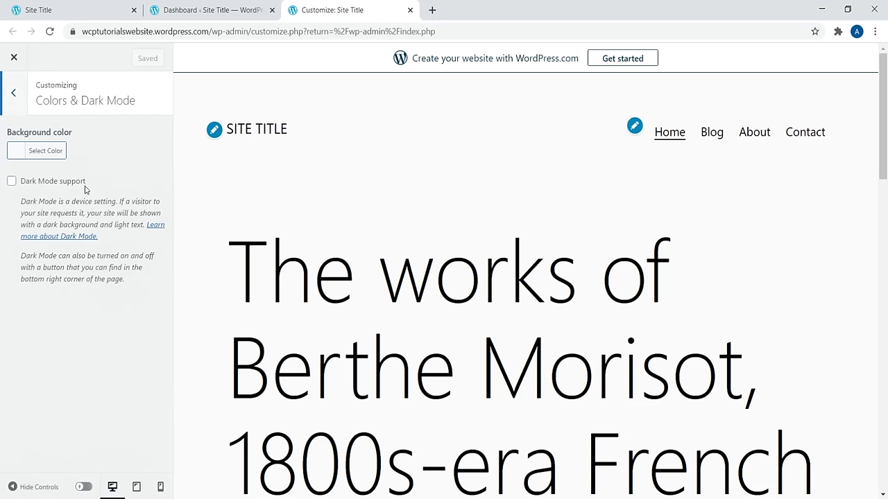
click(45, 151)
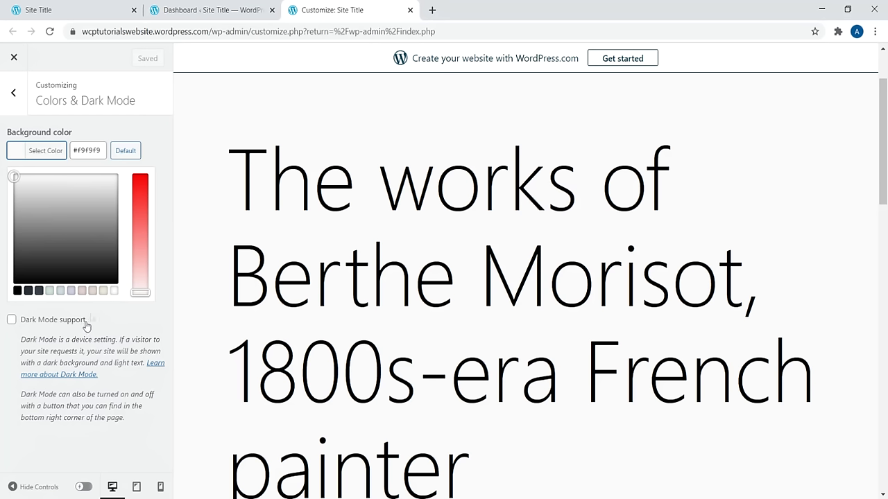
click(5, 97)
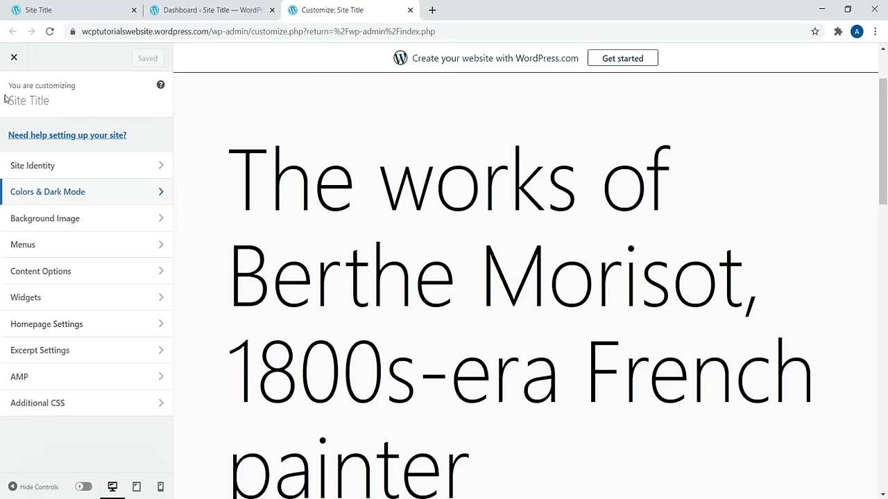
click(95, 218)
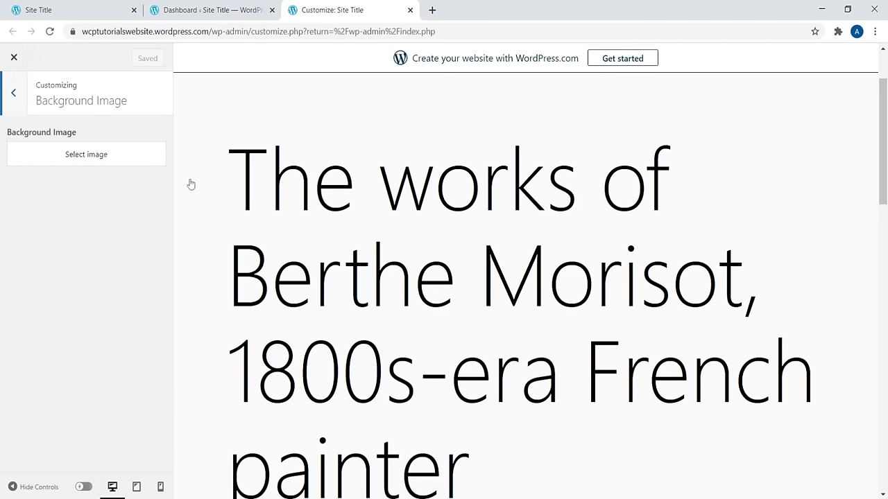
scroll(871, 262, down, 5)
scroll(871, 262, up, 5)
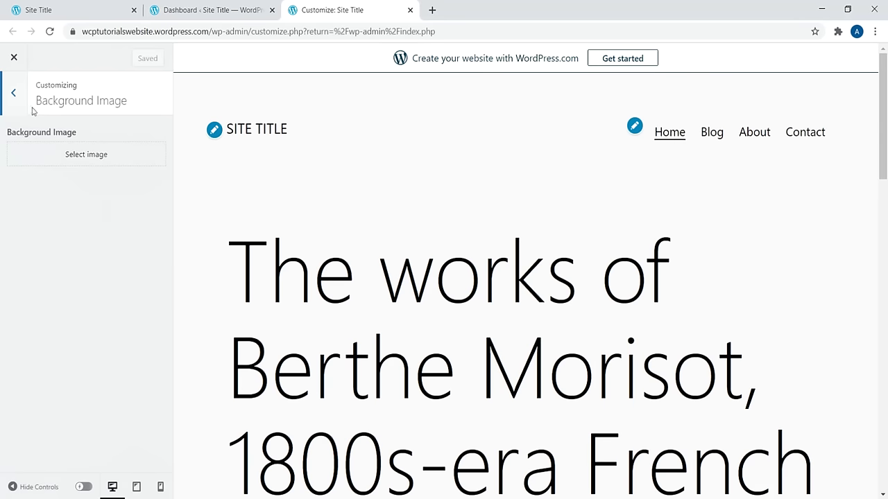
click(14, 93)
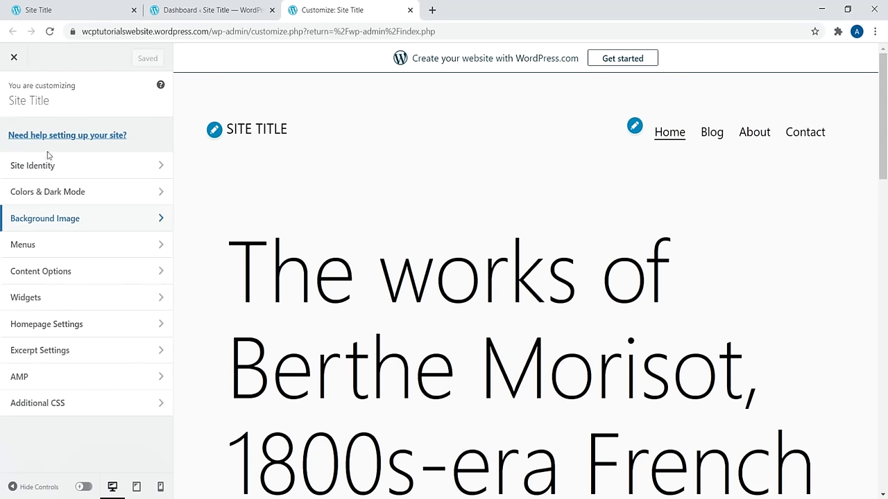
Step: Look over the Menus section and the blog display, post details and featured image choices under Content Options
click(84, 245)
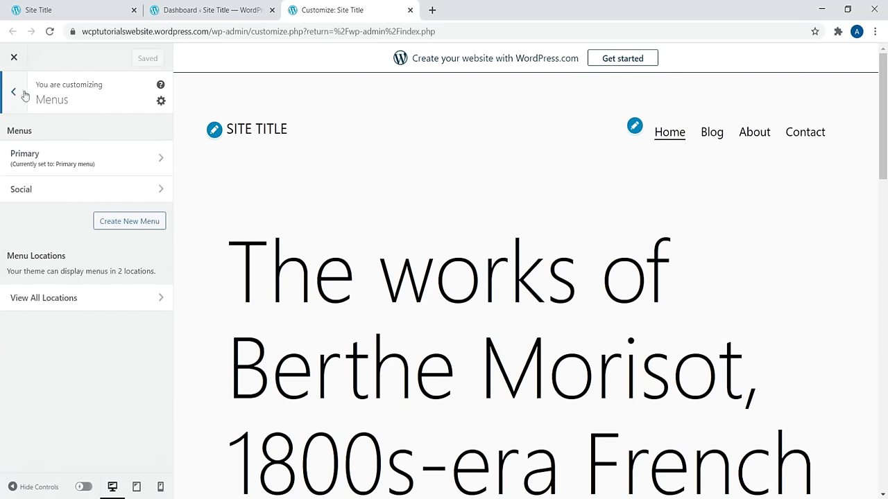
click(22, 95)
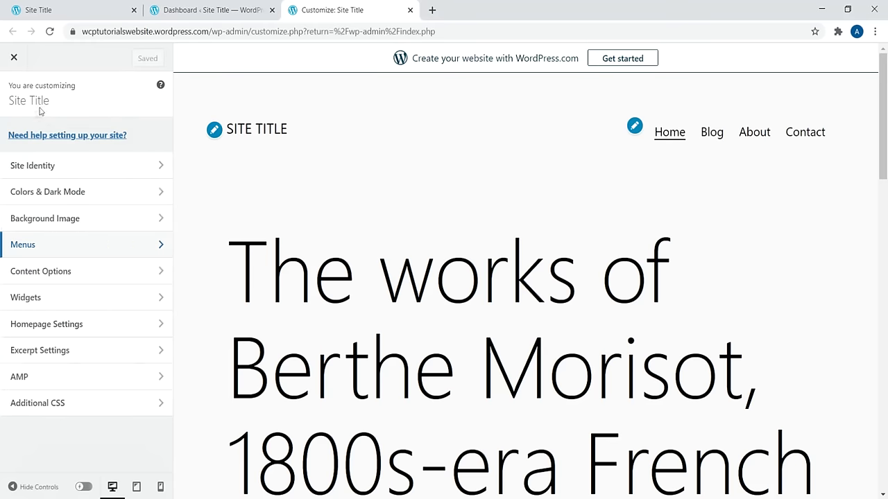
click(117, 266)
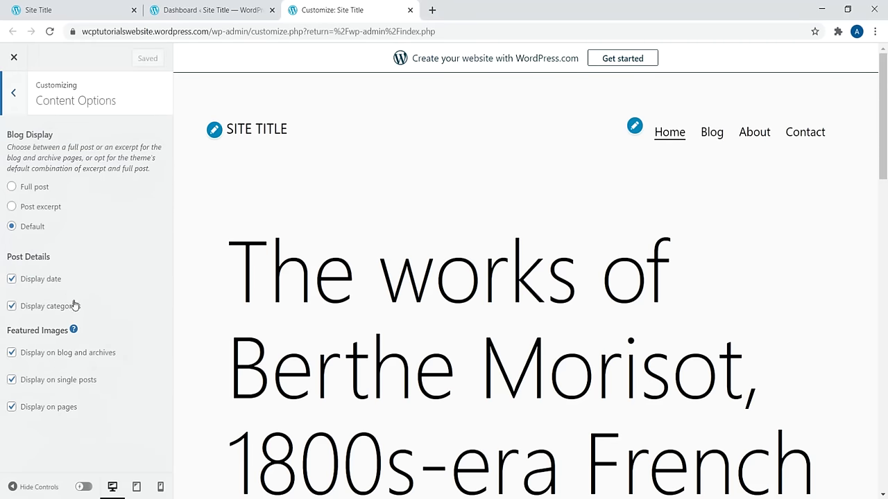
click(14, 94)
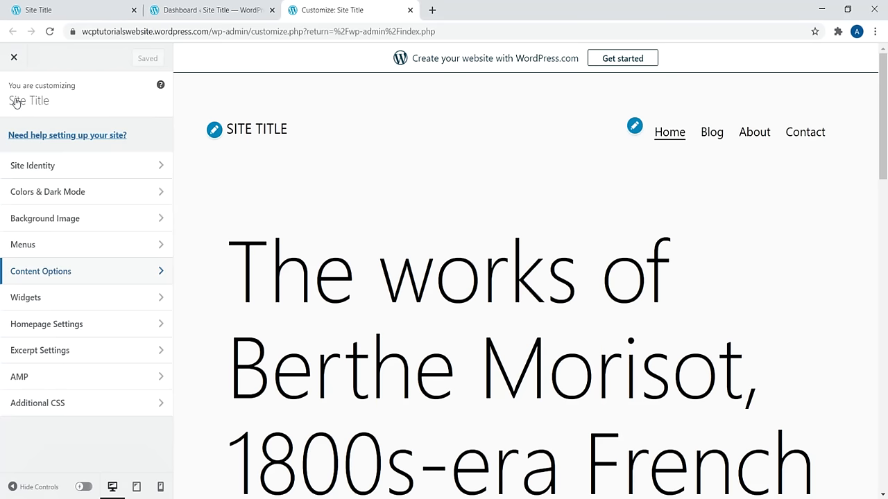
Step: Examine the Footer widget area alongside the previewed page footer, and check the Homepage Settings
click(60, 309)
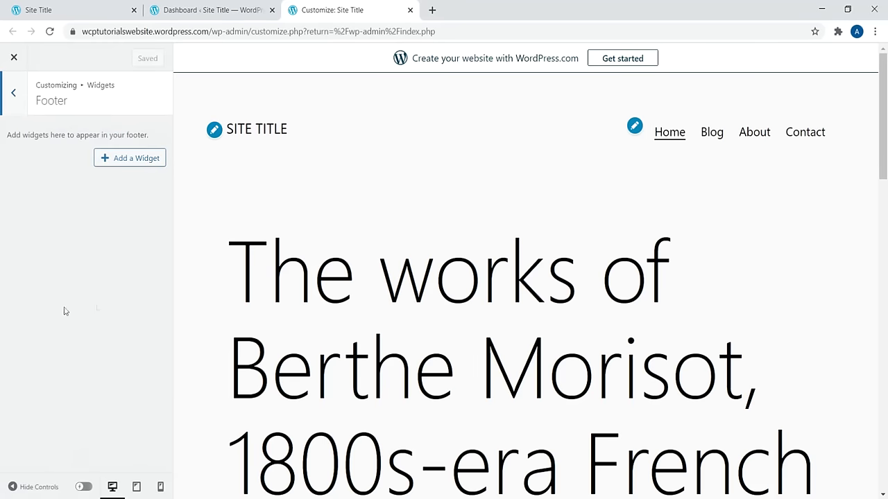
drag(23, 136, 135, 139)
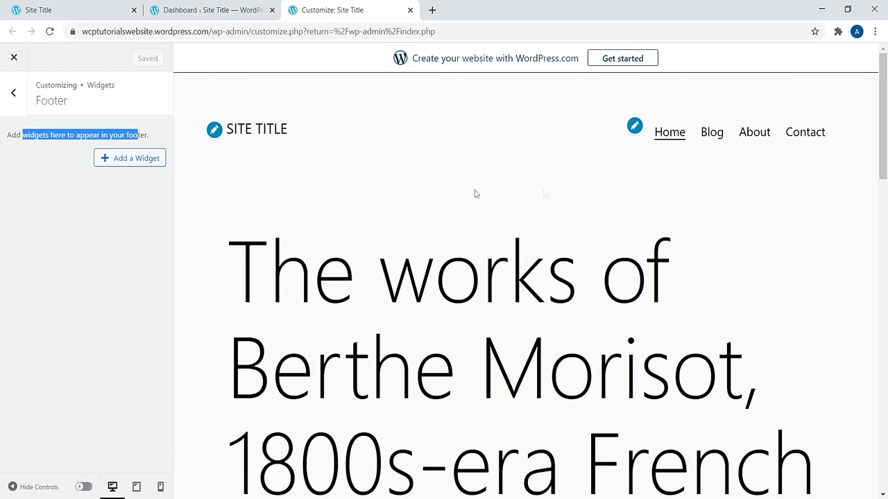
click(67, 131)
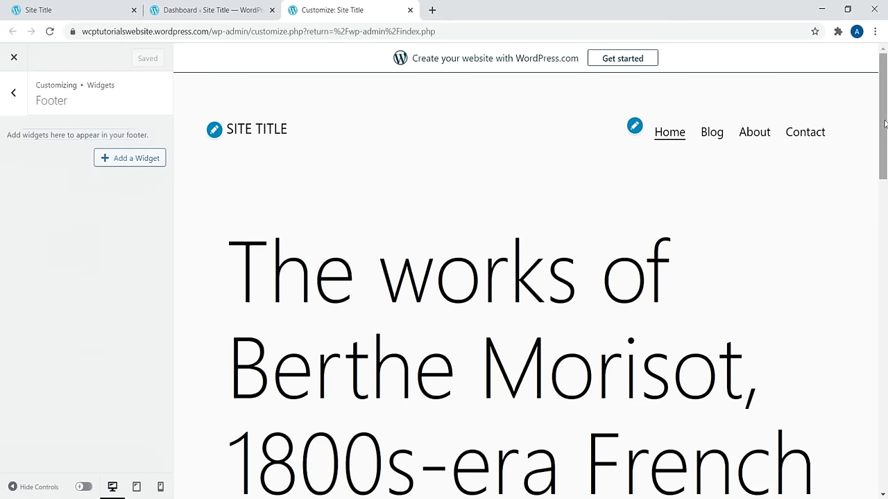
scroll(881, 314, down, 15)
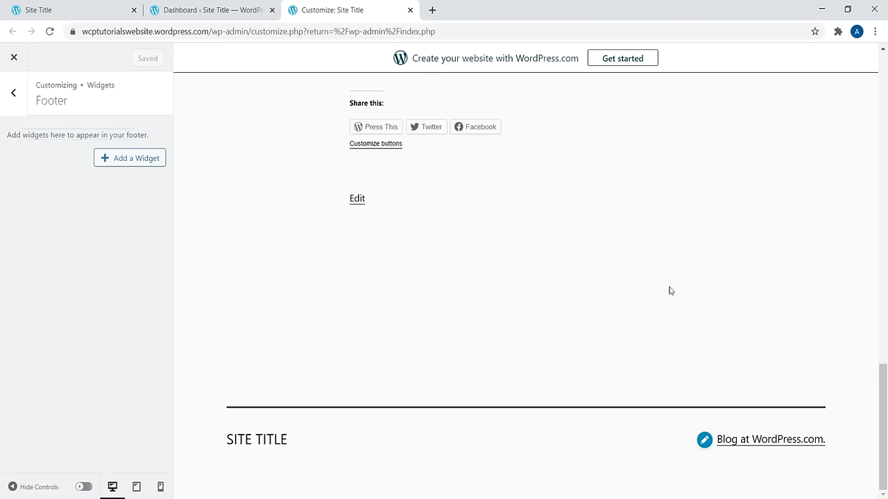
click(14, 101)
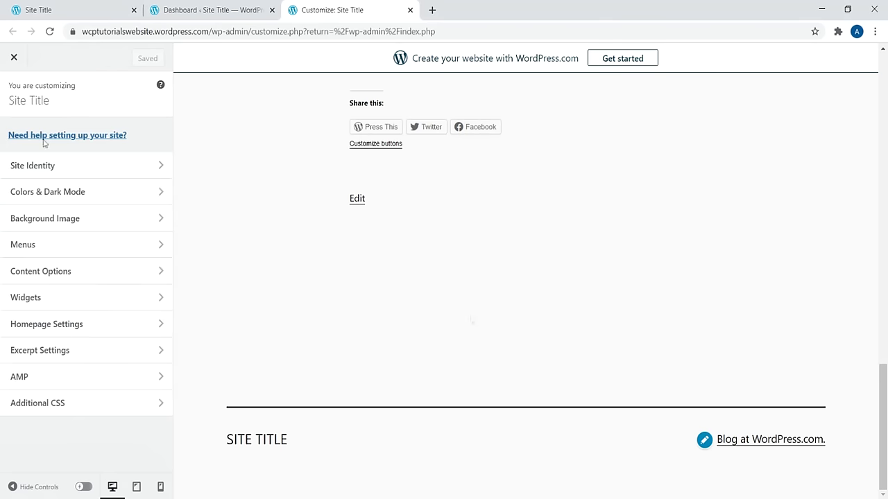
click(92, 330)
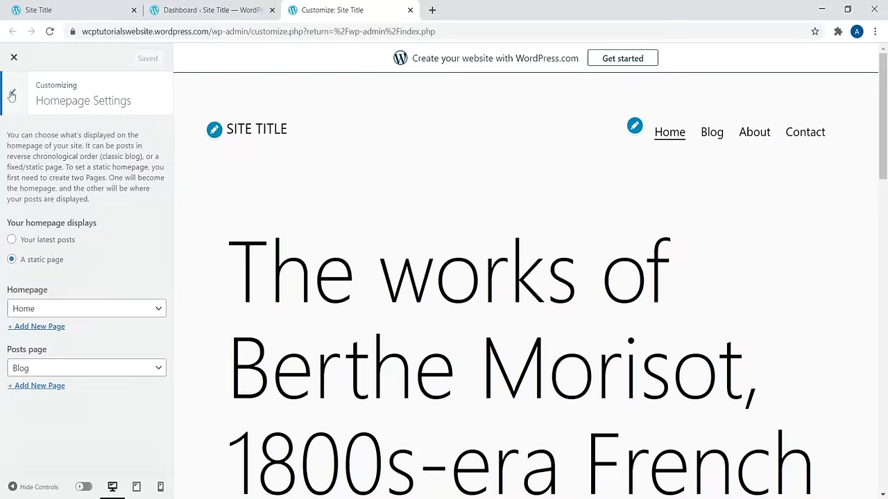
click(12, 96)
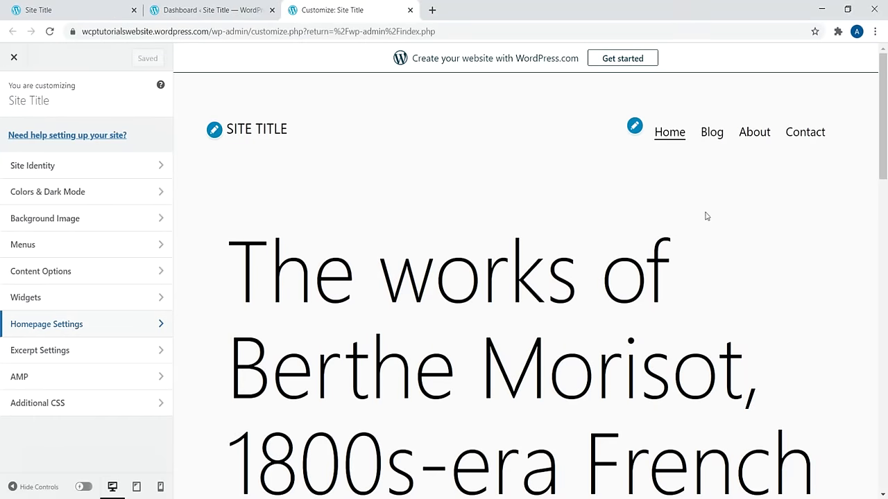
Step: Close the Customizer, look through the site's home page and return to the WP Admin Dashboard
drag(883, 166, 886, 104)
click(409, 13)
click(70, 10)
scroll(885, 154, down, 10)
scroll(886, 154, up, 10)
click(208, 10)
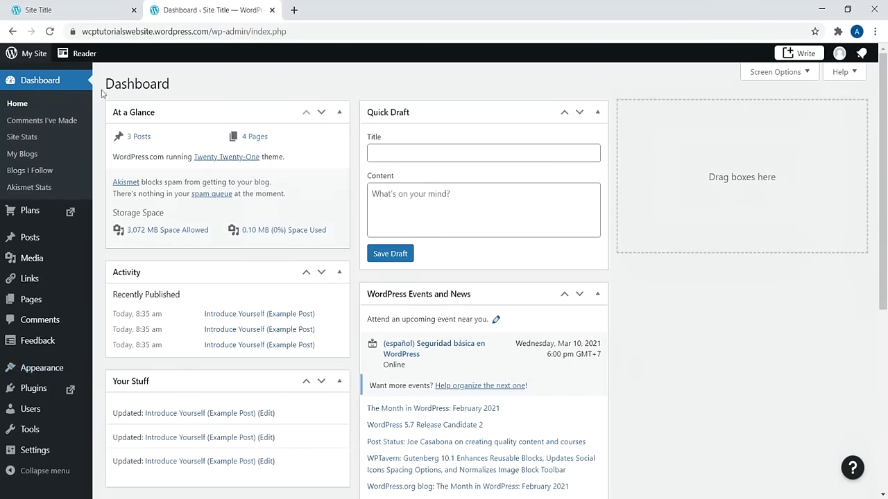
Step: Open Reading Settings in a separate tab and the Pages list in the Dashboard tab
mouse_move(29, 450)
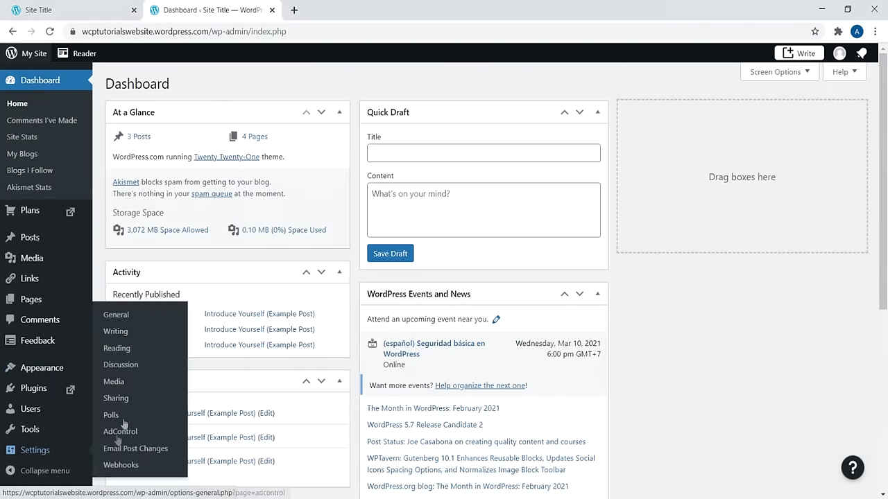
right_click(116, 349)
click(160, 358)
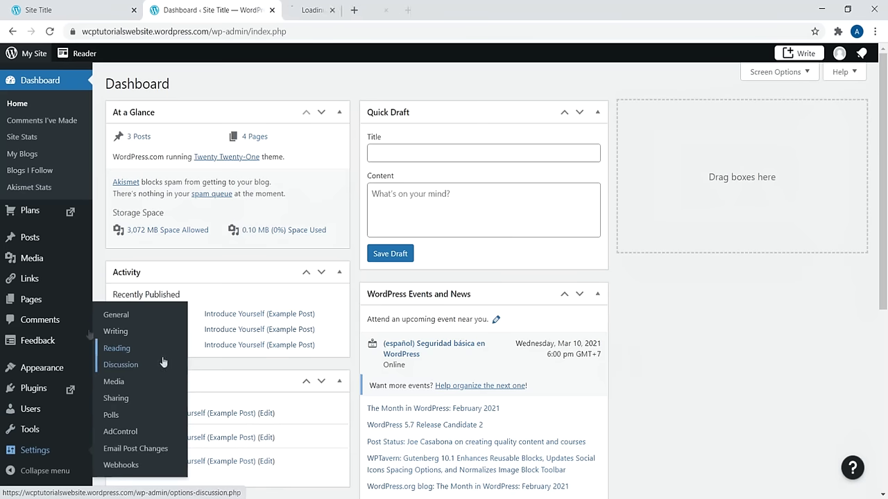
click(31, 307)
click(350, 9)
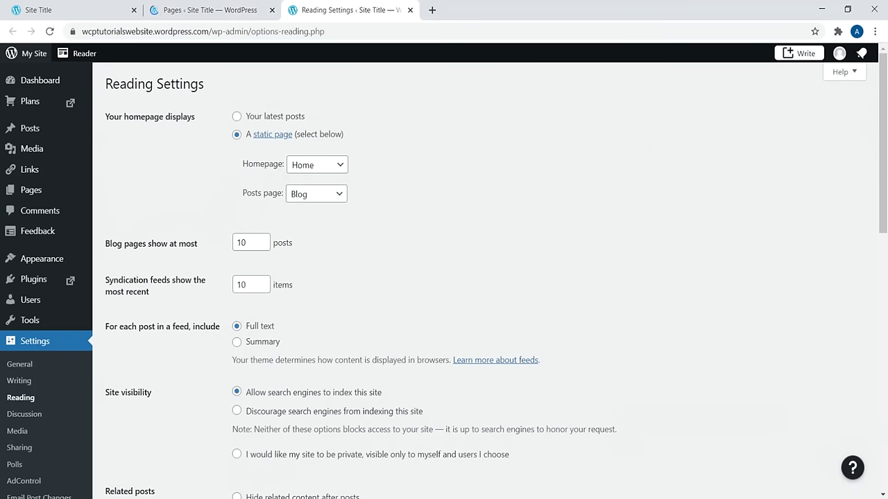
Step: Check that Home is selected as the static homepage in Reading Settings, and find the Home and Overton entries among the pages
click(308, 164)
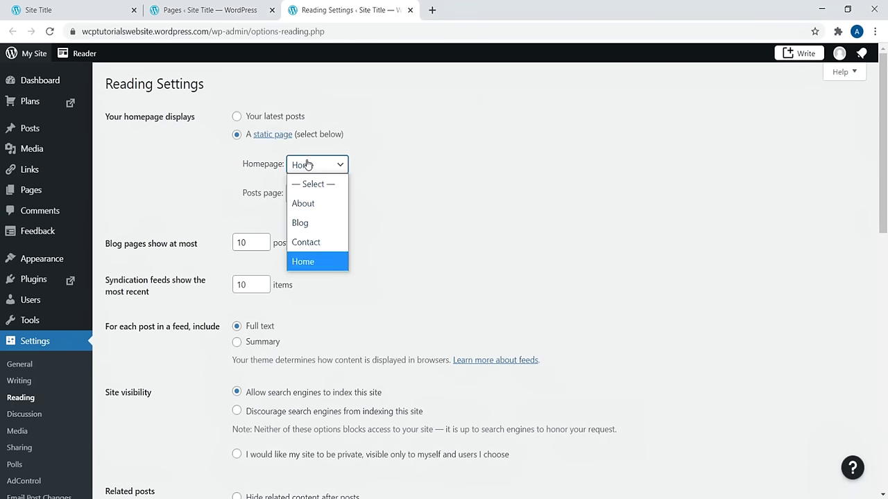
click(303, 263)
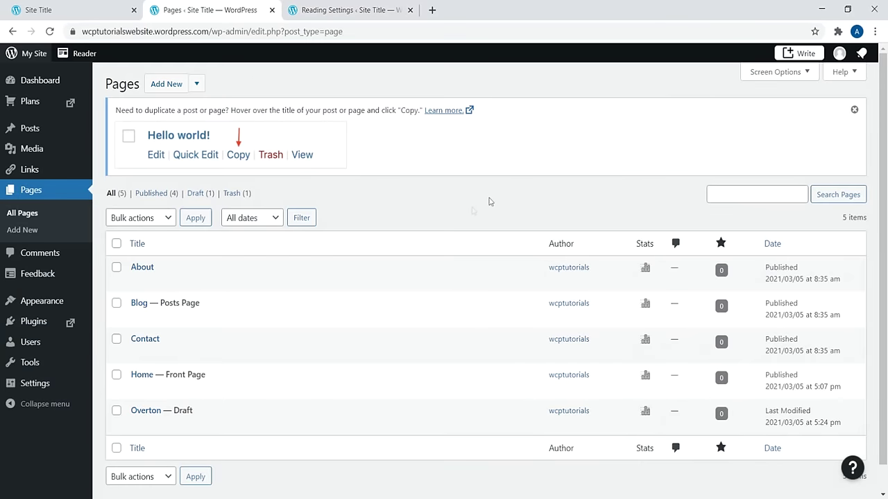
mouse_move(139, 381)
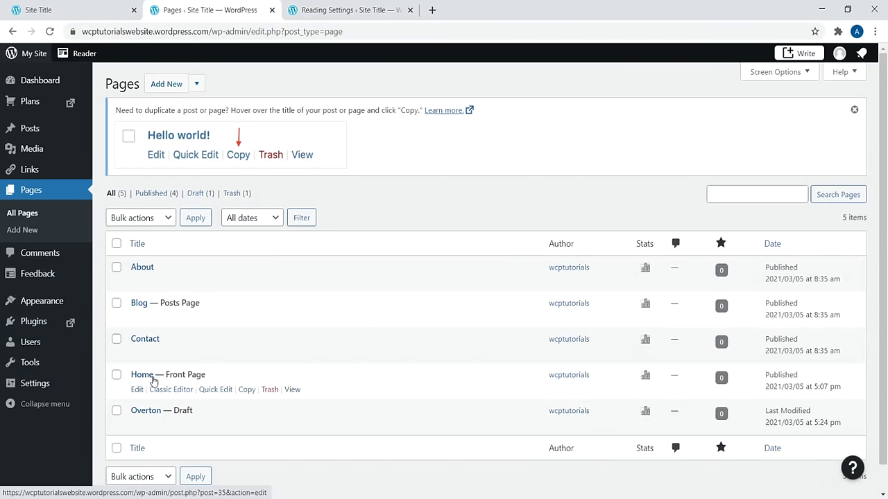
mouse_move(177, 427)
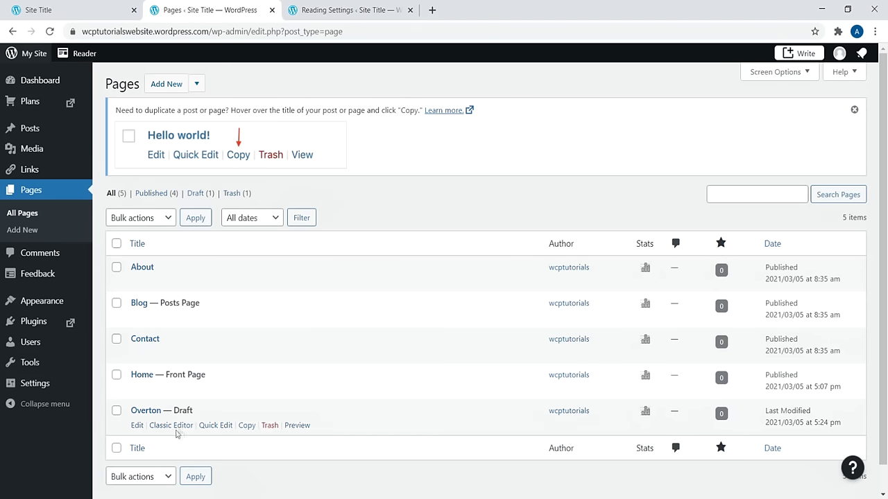
Step: Move the Overton draft to the trash and open the Home front page for editing
click(269, 426)
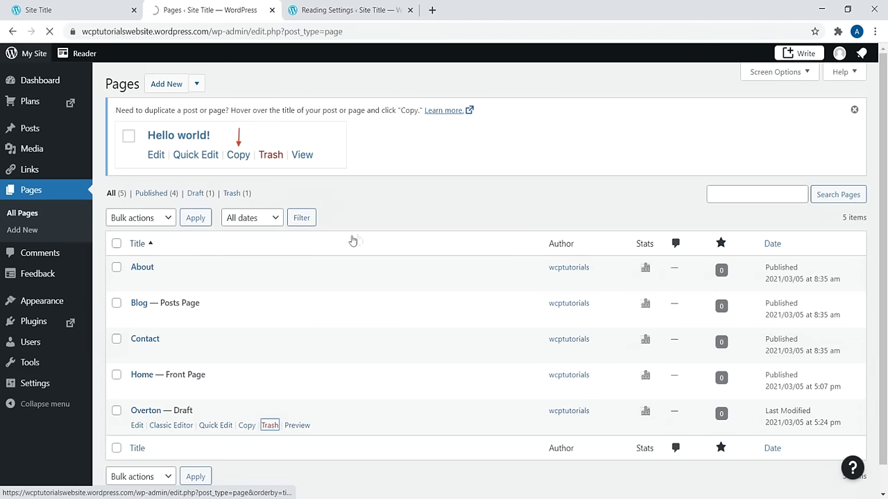
mouse_move(187, 411)
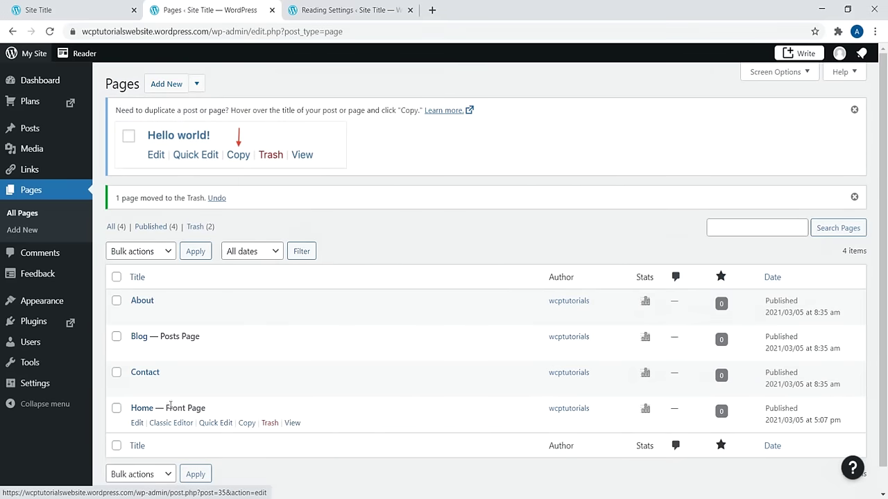
click(144, 409)
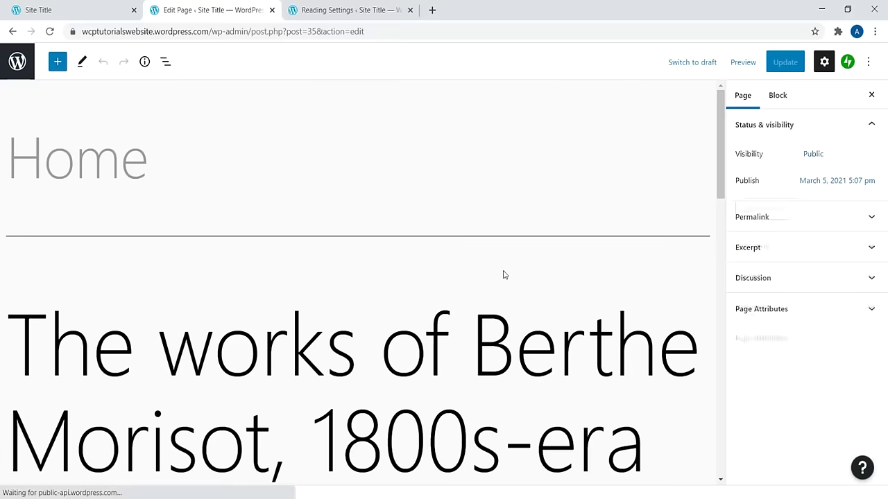
Step: Look through the Home page content in the editor, selecting the garden and portrait image blocks
drag(726, 97, 740, 310)
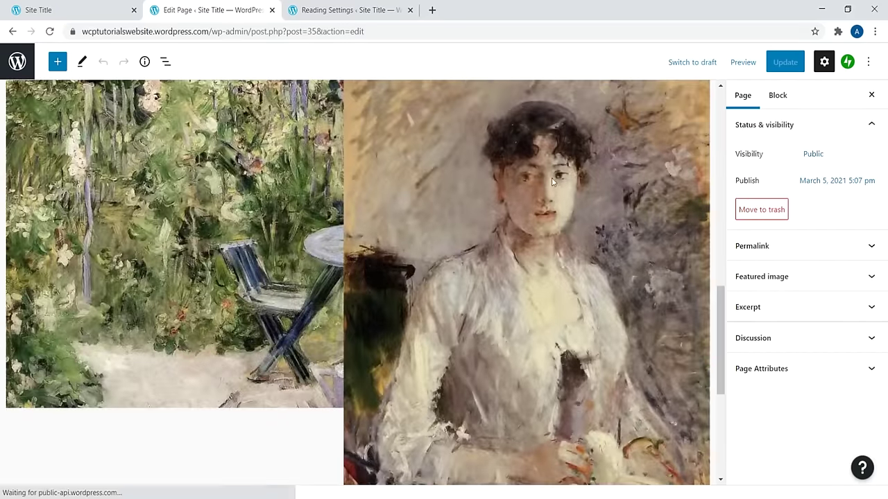
click(551, 178)
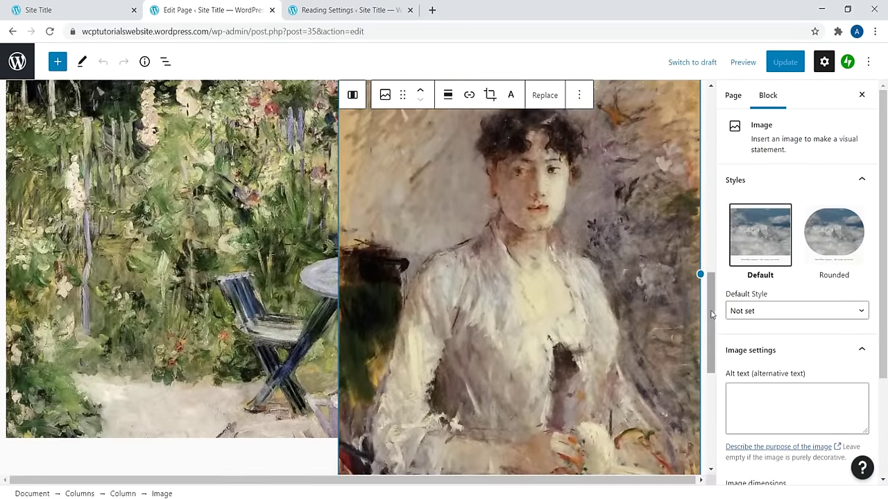
scroll(683, 296, up, 4)
scroll(687, 288, down, 2)
click(263, 270)
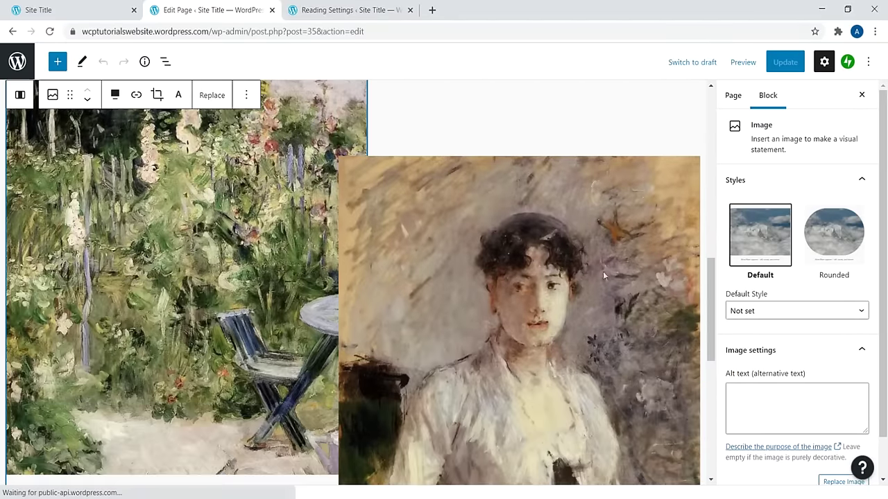
scroll(707, 263, up, 3)
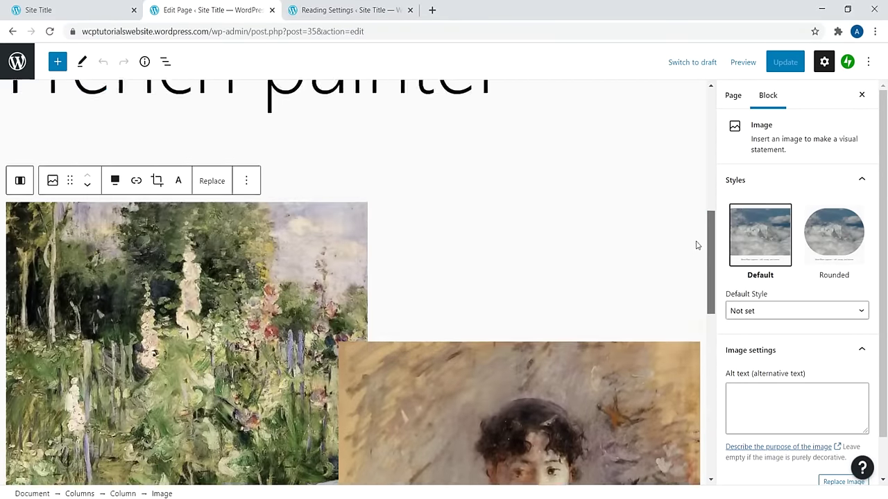
scroll(697, 278, down, 4)
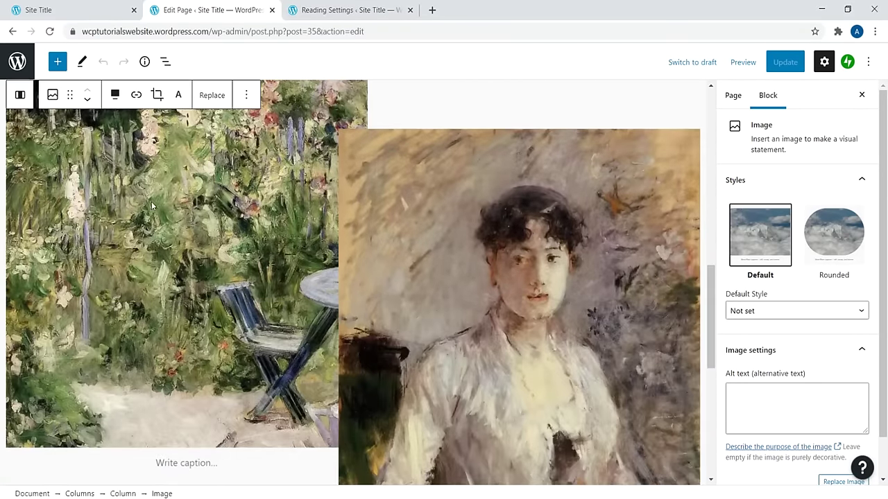
scroll(599, 305, up, 3)
click(539, 322)
scroll(682, 275, down, 5)
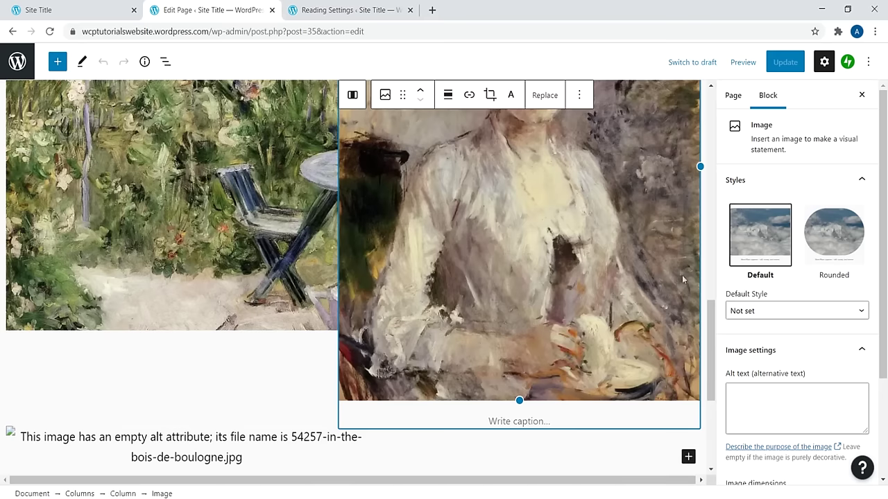
Step: Open the media picker for replacing the portrait image, then close it without choosing a file
click(550, 100)
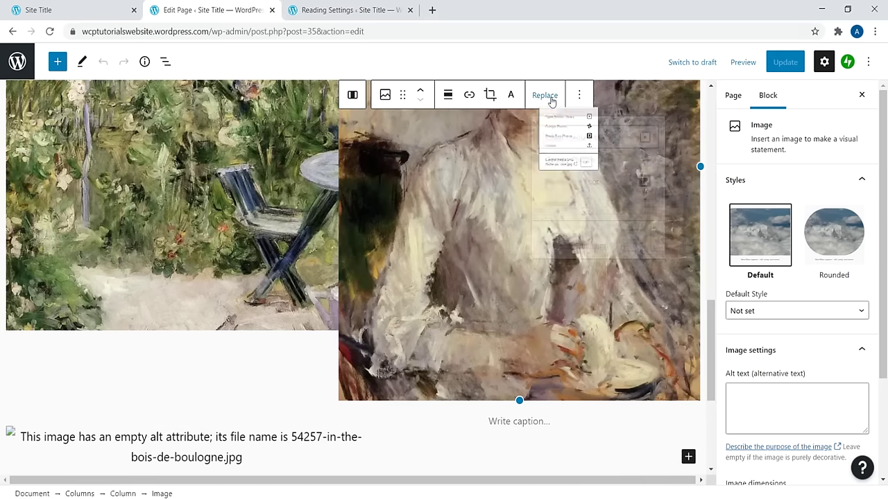
click(569, 141)
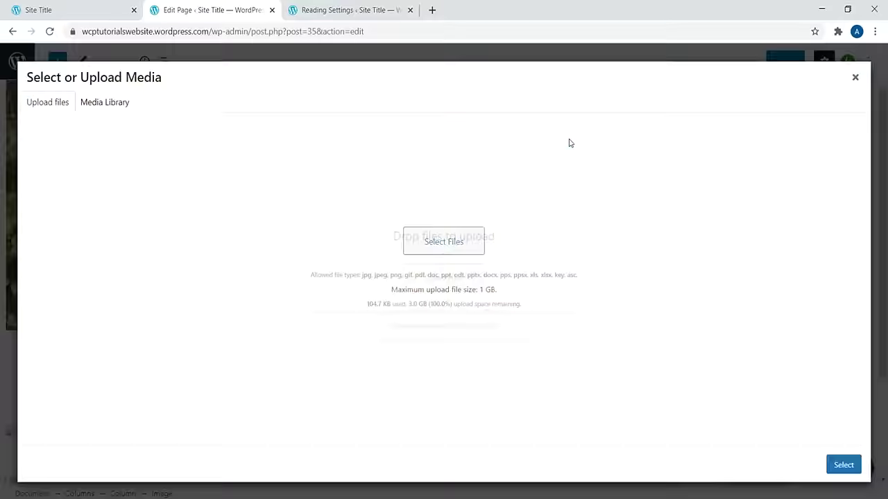
click(855, 77)
drag(713, 324, 709, 118)
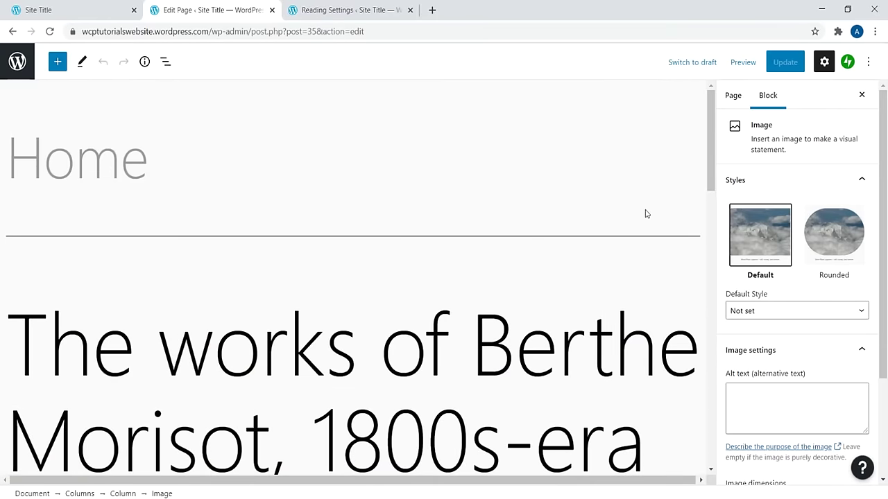
Step: Leave the Home page editor for the Pages list and dismiss the notice about duplicating pages
click(83, 10)
click(217, 11)
click(17, 61)
click(39, 101)
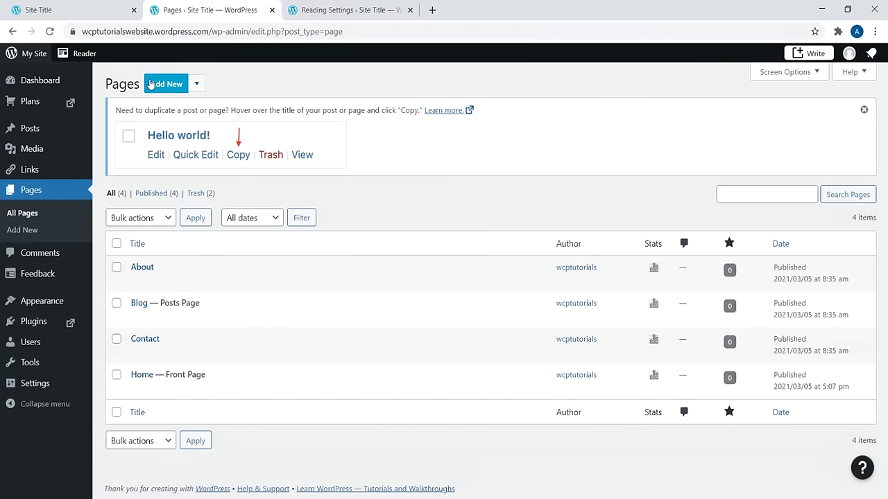
click(864, 110)
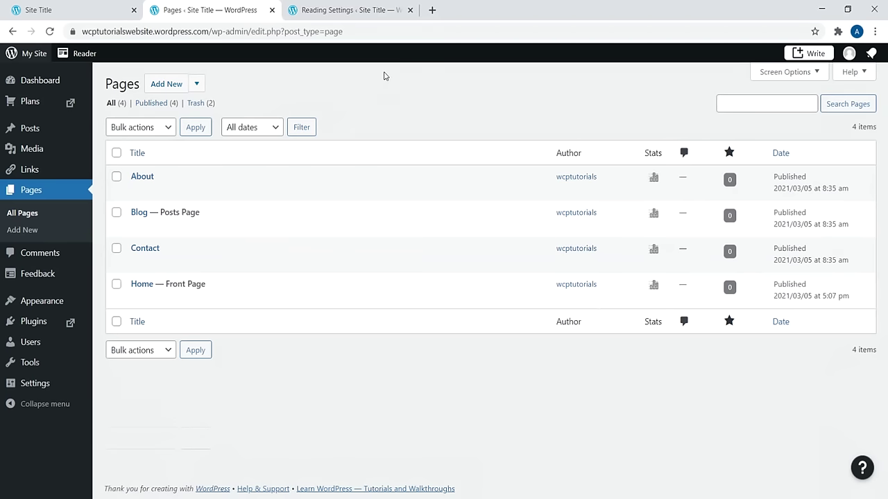
Step: Start a new page and browse the layout gallery for the Home category
click(167, 84)
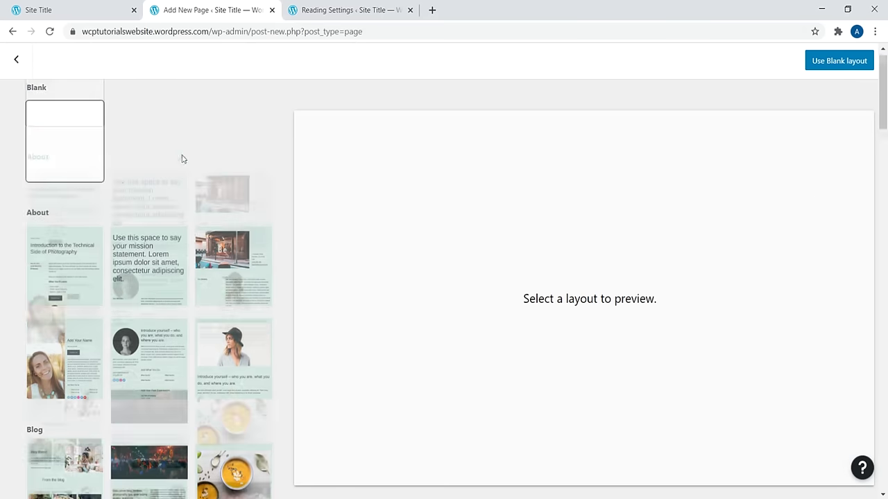
scroll(120, 123, down, 5)
scroll(120, 124, down, 3)
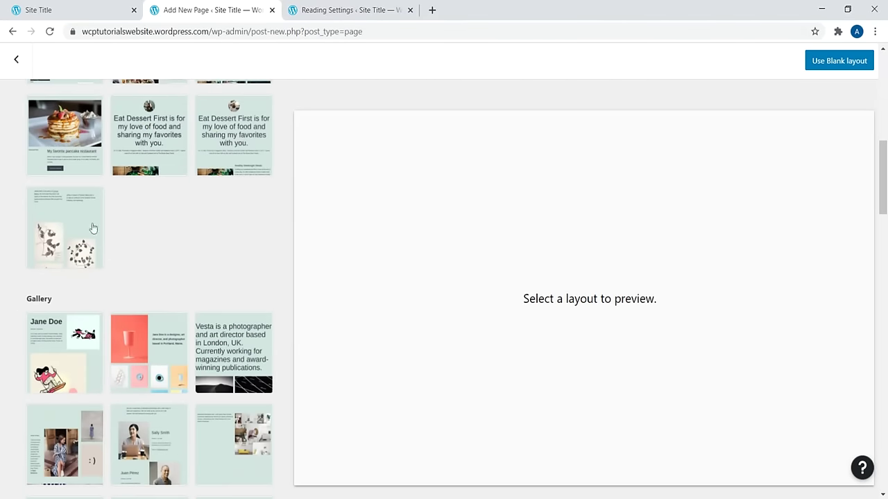
scroll(92, 252, down, 3)
scroll(101, 242, down, 10)
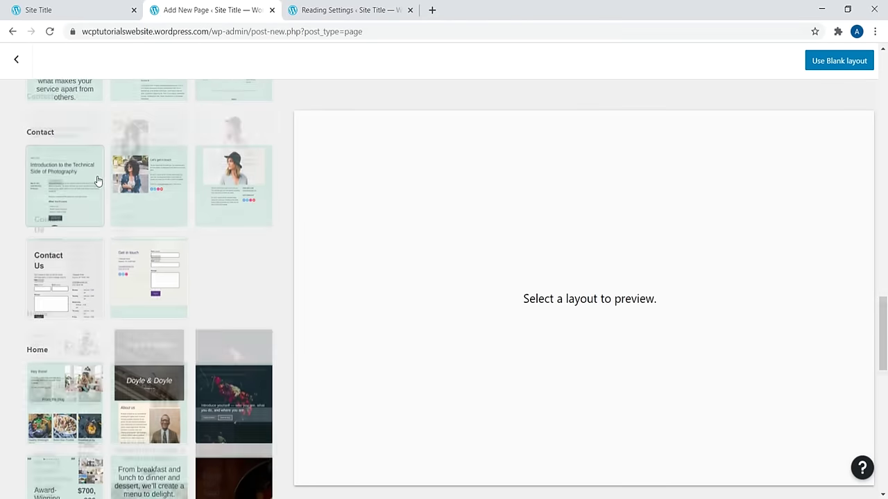
scroll(83, 177, down, 2)
scroll(97, 240, down, 4)
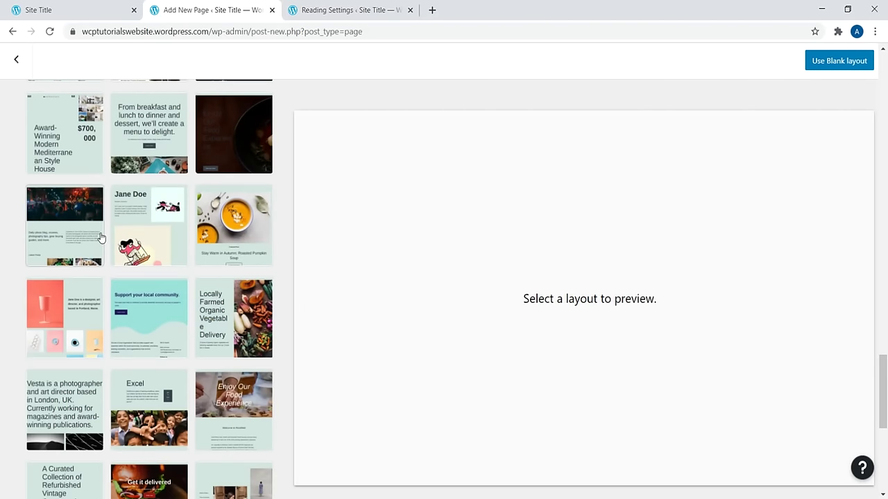
scroll(100, 238, up, 4)
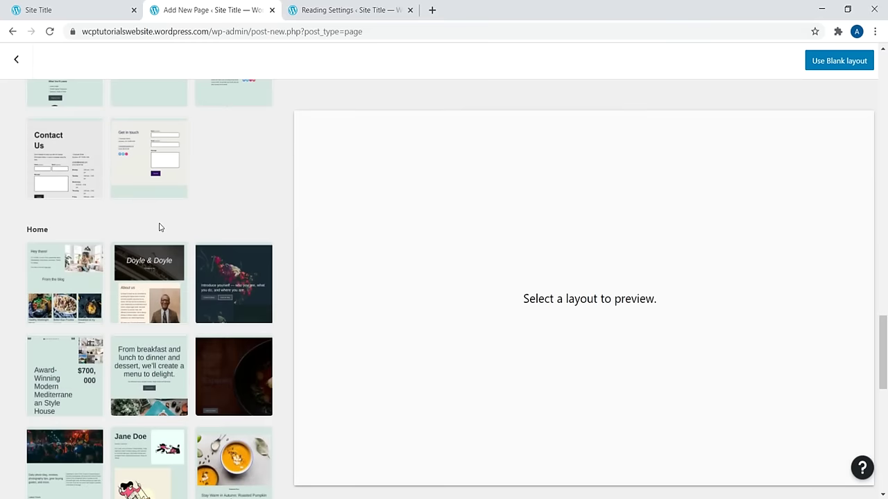
Step: Preview the Bowen, Doyle and Reynolds layouts in the Home category
click(60, 295)
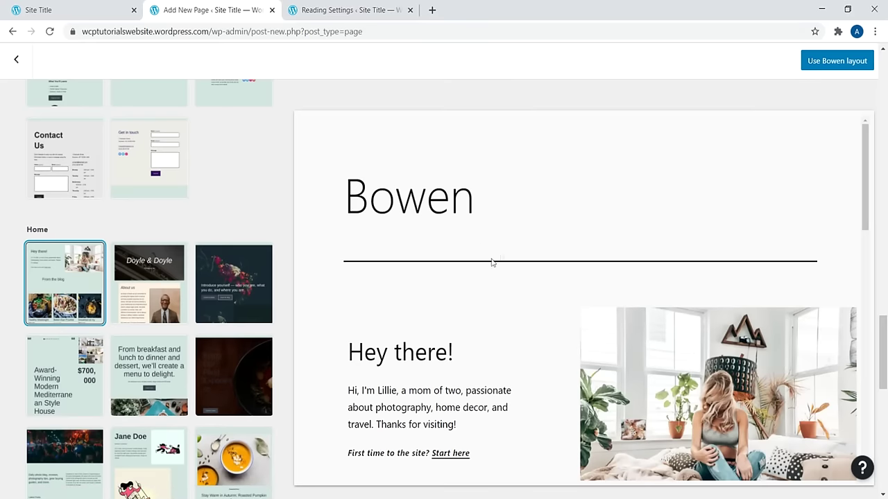
scroll(533, 235, down, 5)
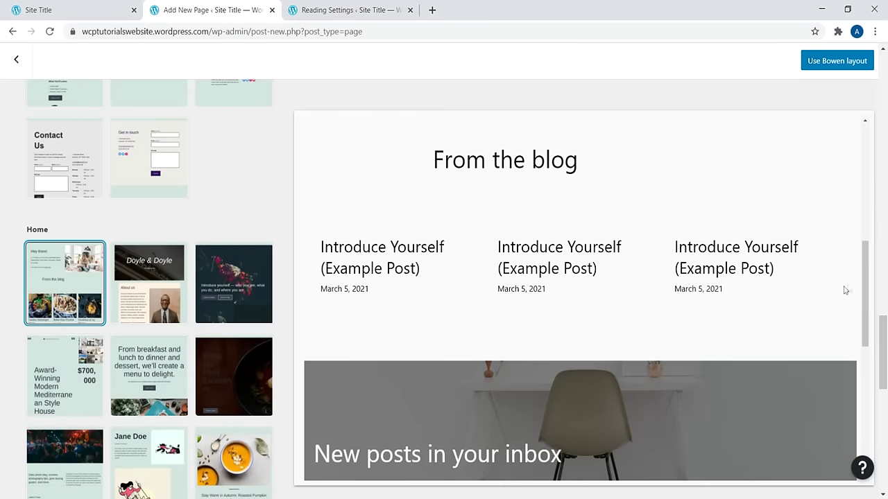
drag(859, 284, 836, 417)
click(125, 277)
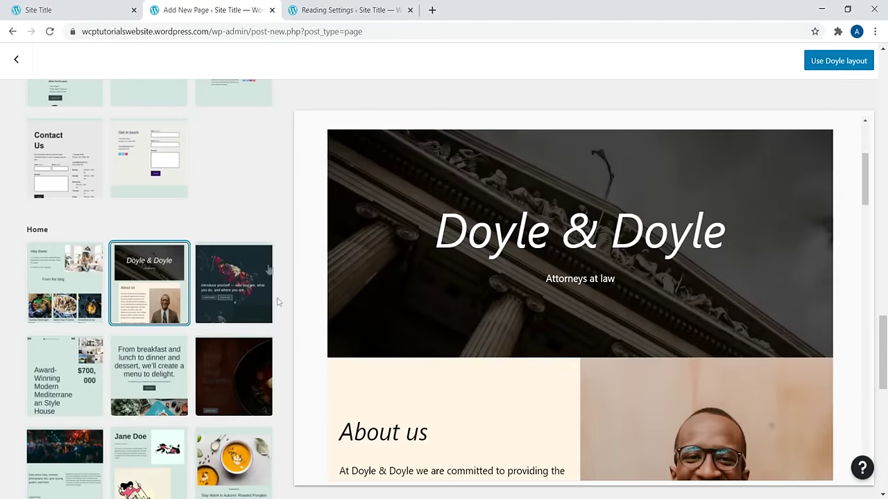
click(257, 284)
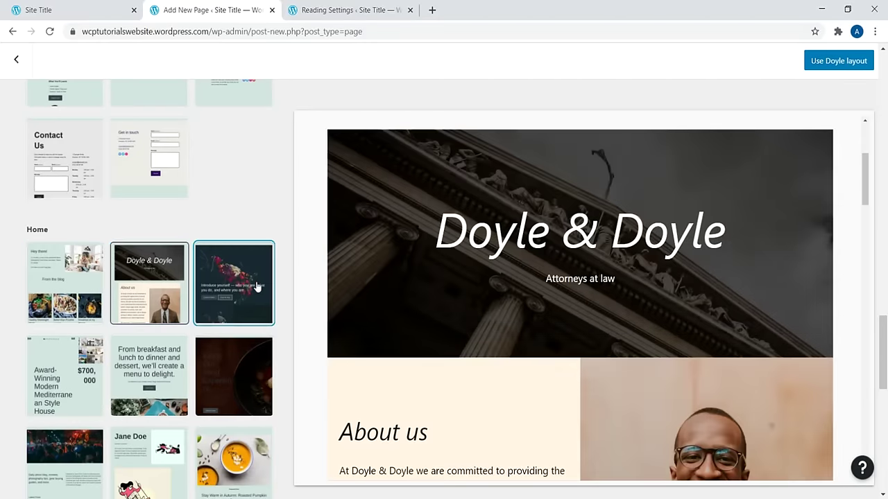
scroll(451, 236, down, 3)
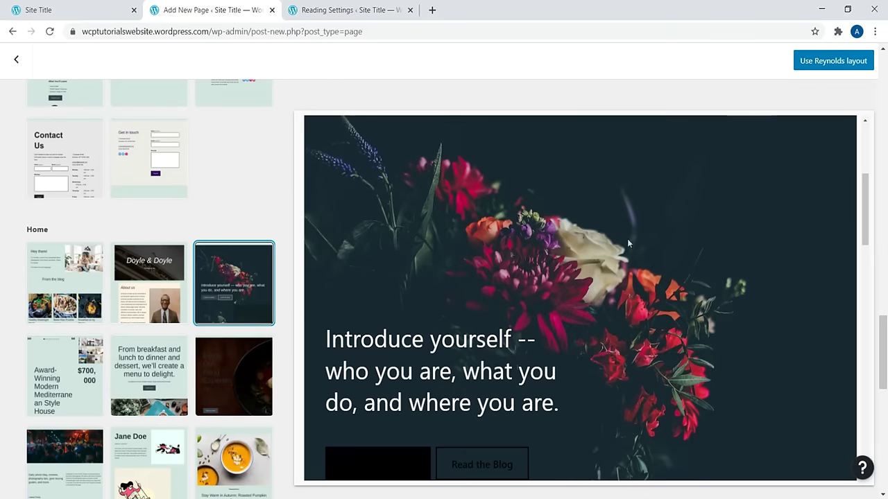
scroll(555, 271, down, 4)
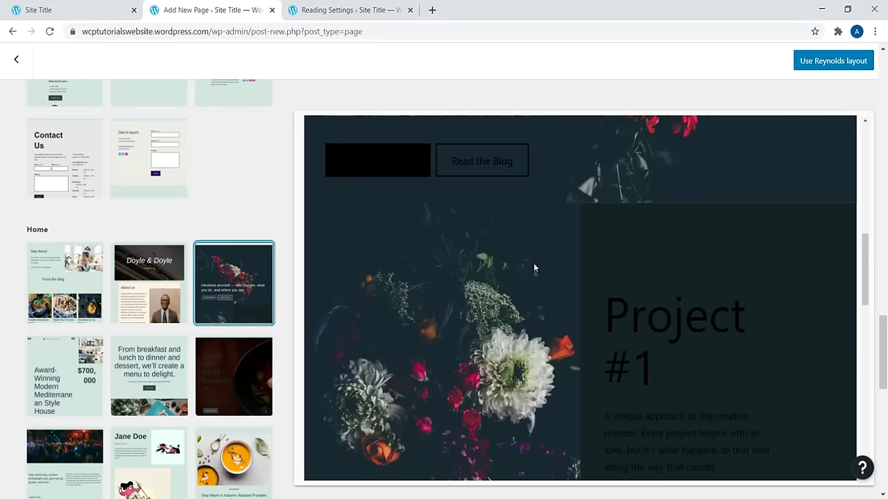
scroll(513, 287, up, 3)
scroll(158, 302, down, 2)
Step: Preview the Overton layout through its sections and browse the remaining Home layouts
click(148, 252)
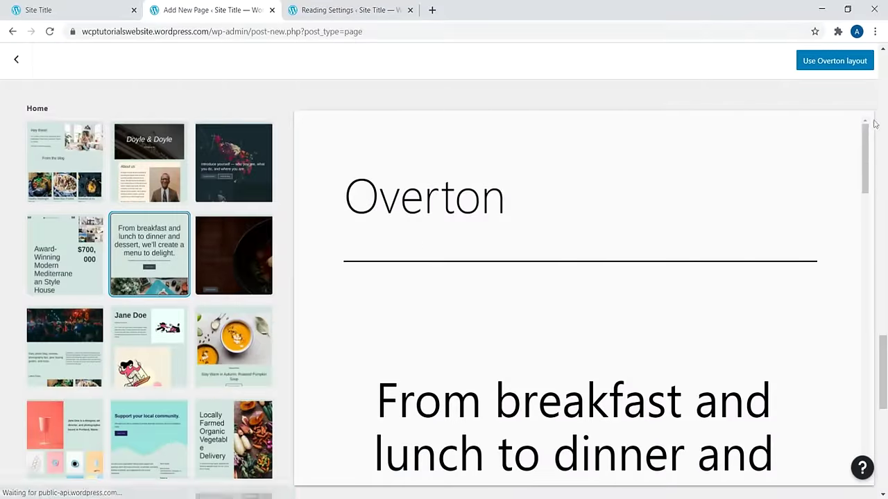
scroll(864, 188, down, 3)
scroll(864, 188, down, 5)
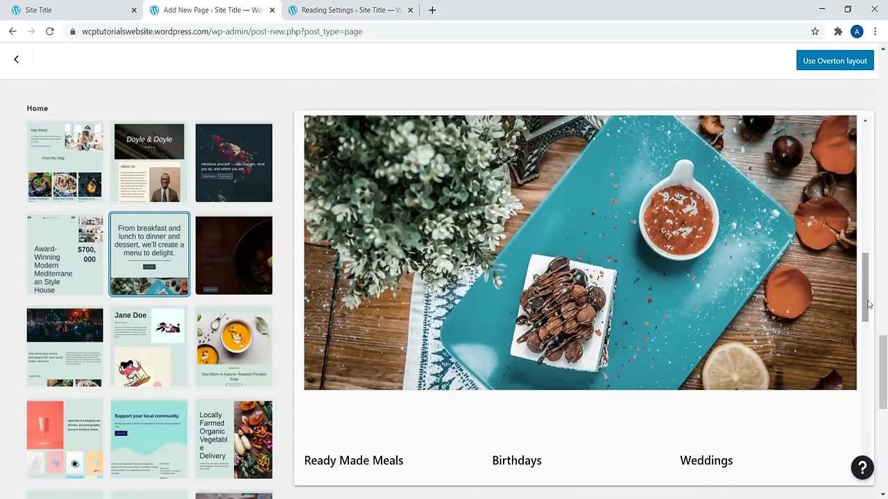
scroll(864, 285, down, 5)
scroll(172, 368, down, 7)
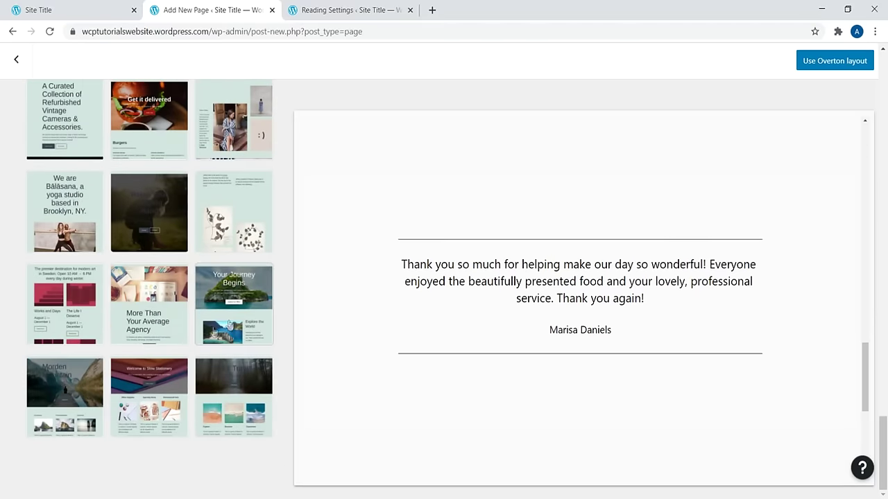
Step: Preview the Hever layout and look at the Bowen layout again
click(246, 396)
mouse_move(864, 148)
mouse_down()
mouse_move(862, 230)
mouse_move(848, 254)
mouse_move(864, 132)
mouse_up()
scroll(185, 340, up, 3)
scroll(99, 258, up, 5)
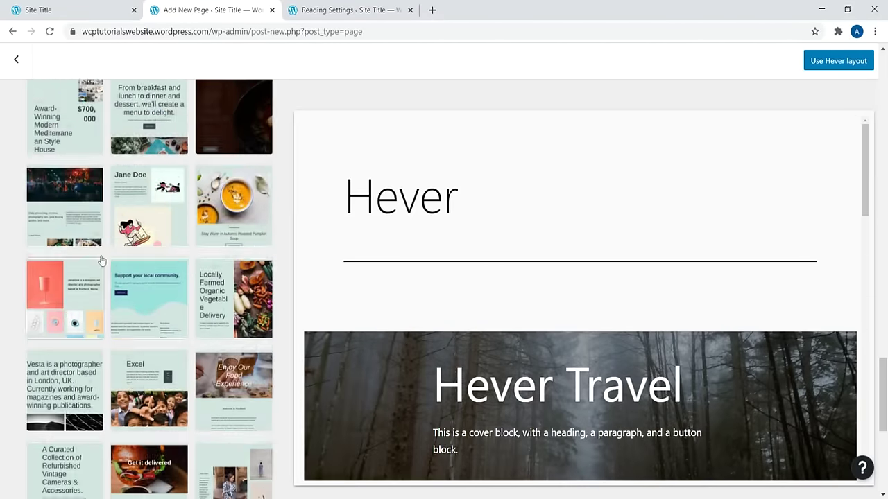
click(80, 203)
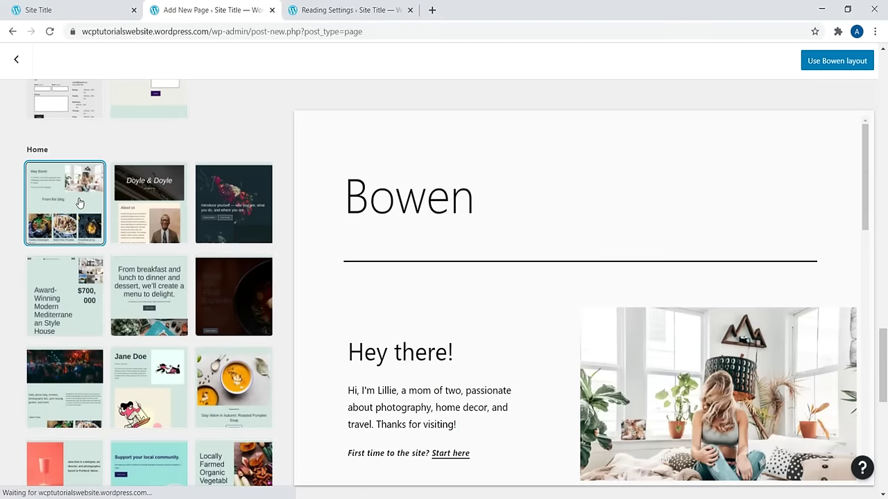
drag(863, 181, 853, 323)
Step: Select the Overton layout and apply it to the new page
click(159, 305)
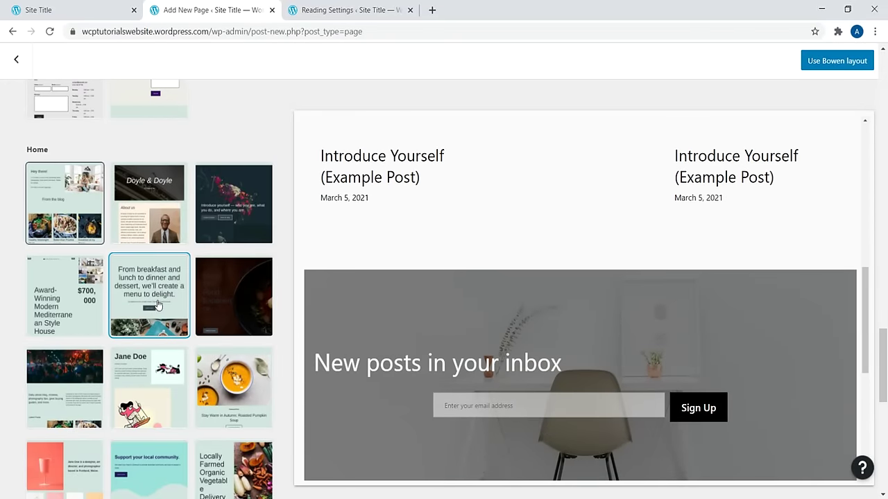
mouse_move(864, 152)
mouse_down()
mouse_move(872, 245)
mouse_move(867, 155)
mouse_up()
click(847, 68)
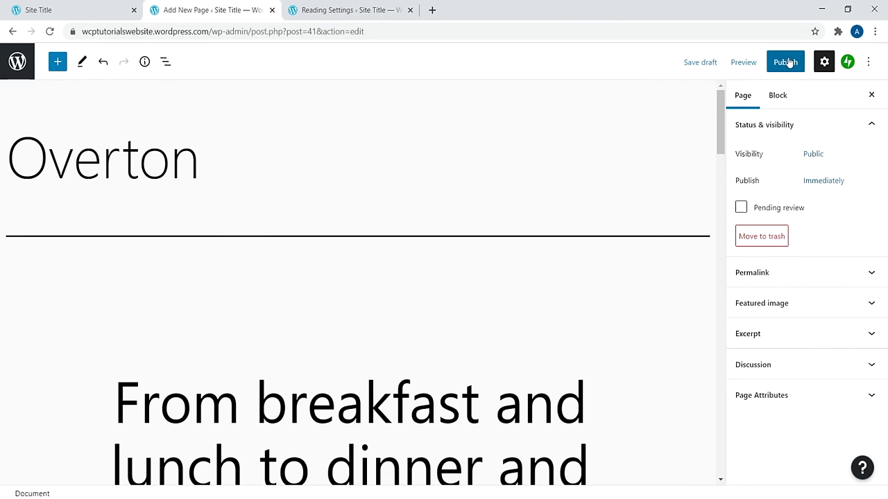
Step: Select the "From breakfast and lunch to dinner and dessert" heading to view its block settings
drag(719, 110, 726, 144)
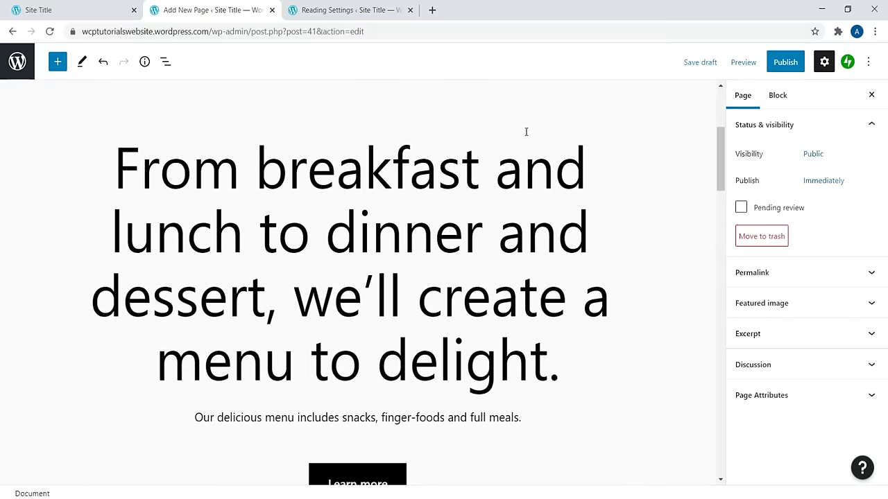
click(419, 193)
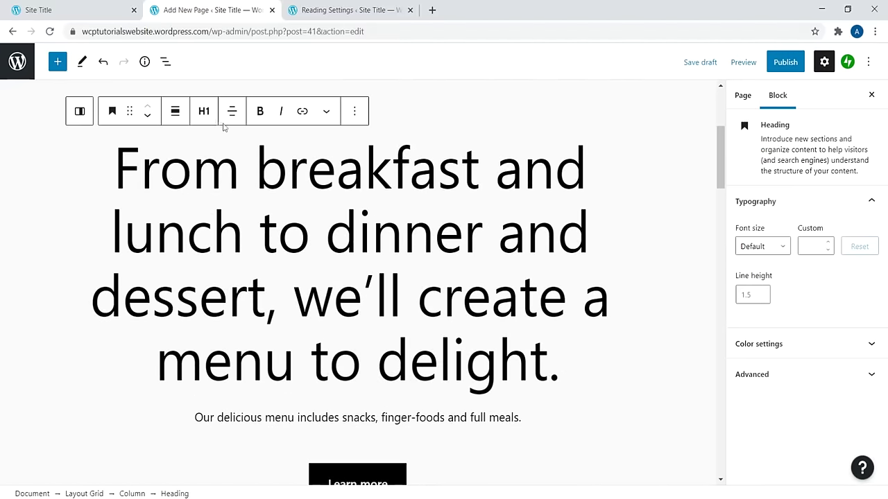
scroll(718, 160, up, 3)
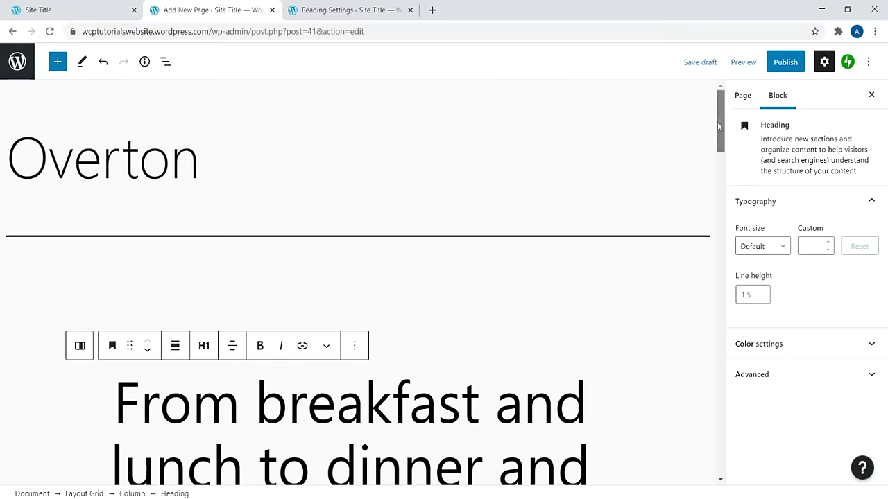
Step: Look at the preview device options, expand the page's Permalink settings and open its page link
click(752, 60)
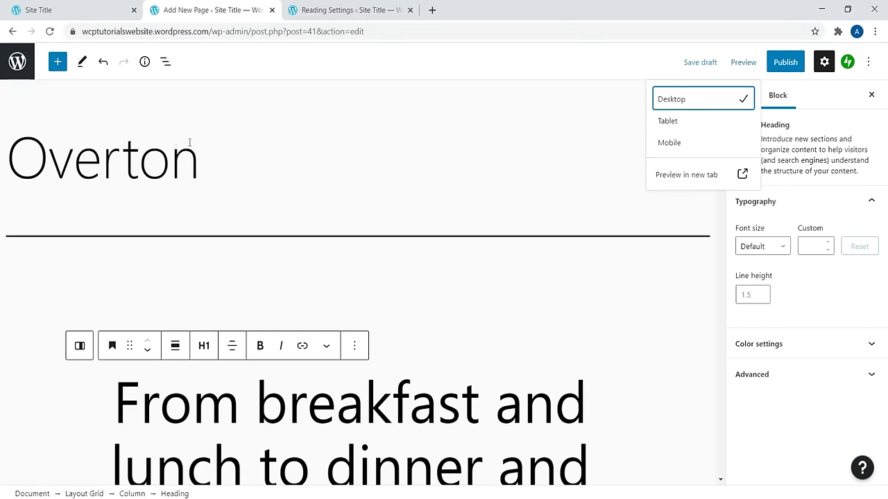
click(141, 153)
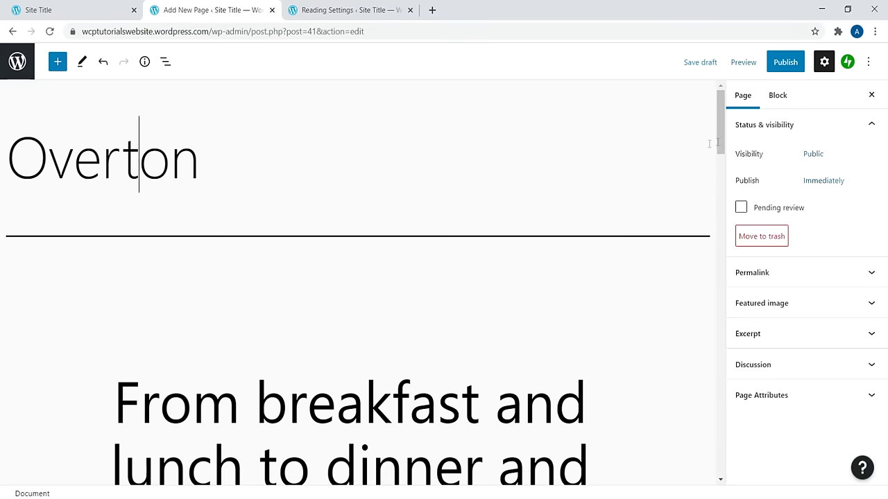
click(766, 273)
click(818, 393)
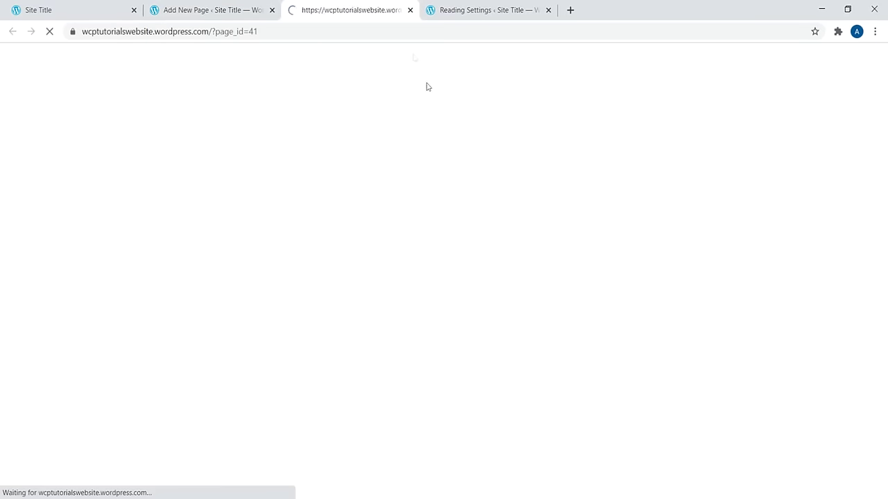
Step: Inspect the Overton page title in the browser's developer tools, close them and view the page's first section
drag(278, 292, 123, 288)
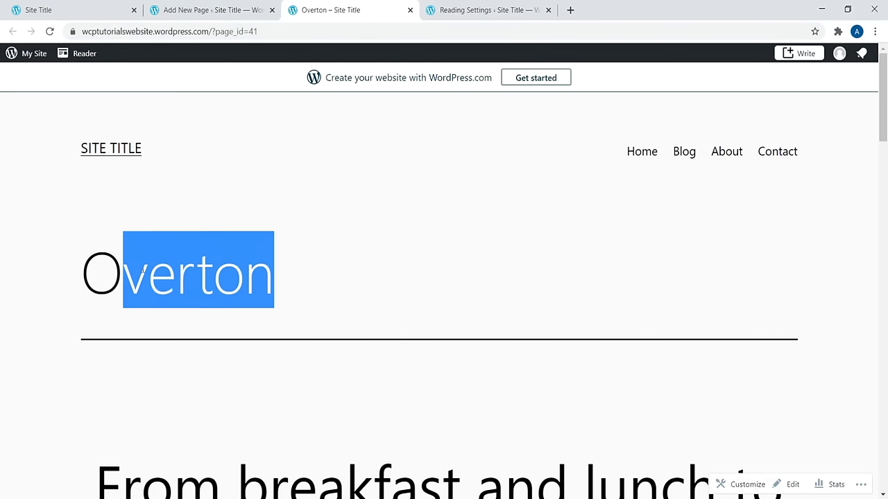
right_click(176, 278)
click(201, 373)
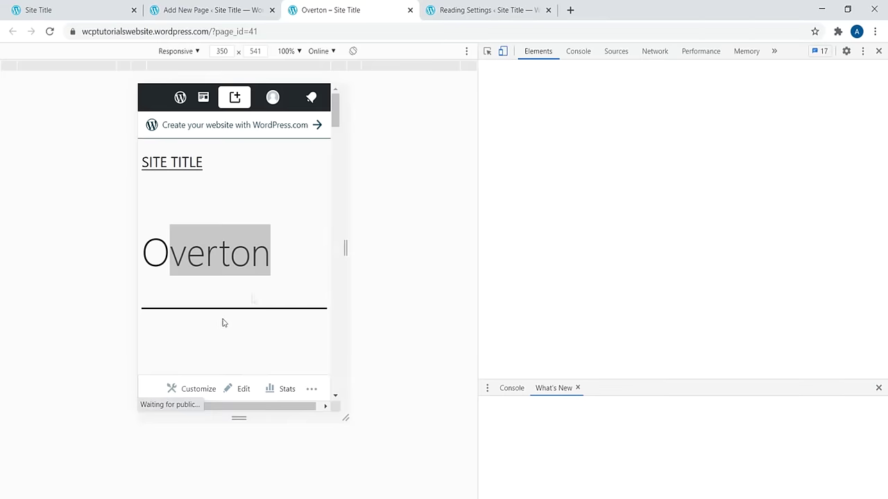
click(878, 52)
scroll(277, 263, down, 5)
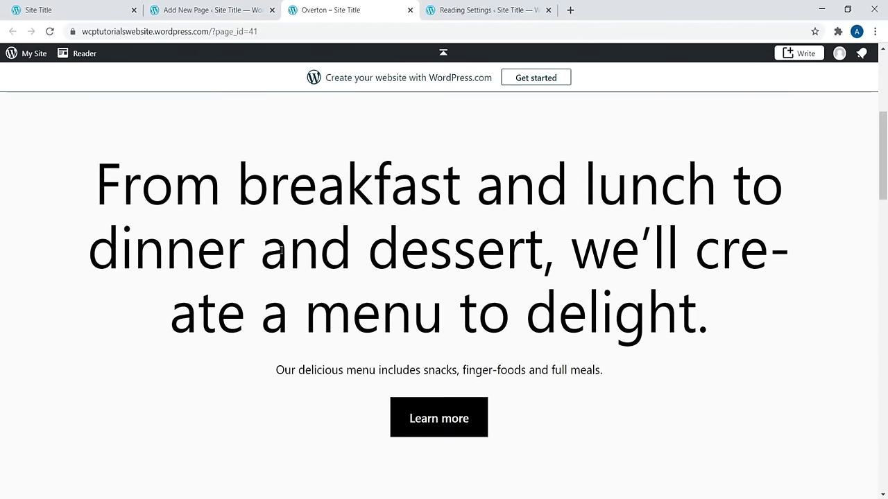
Step: Return to the page editor and change the "From breakfast and lunch to dinner and dessert" heading to level H2
click(208, 10)
scroll(353, 323, down, 2)
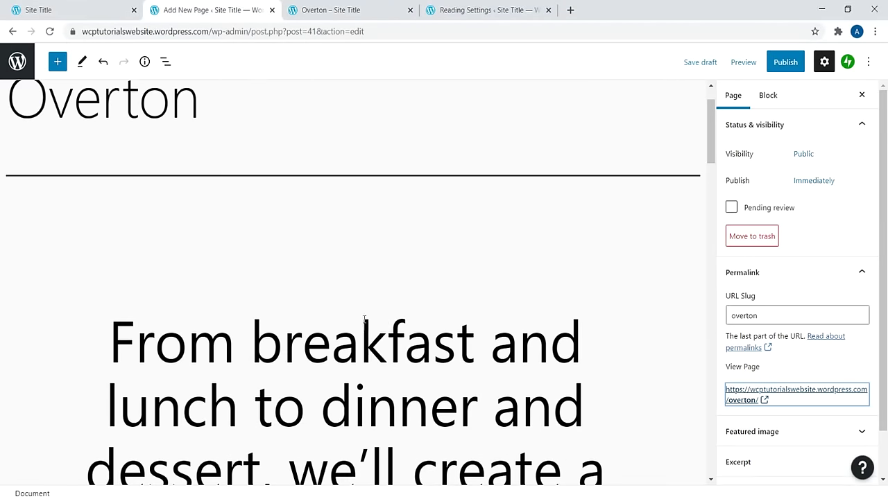
click(352, 359)
scroll(312, 326, down, 1)
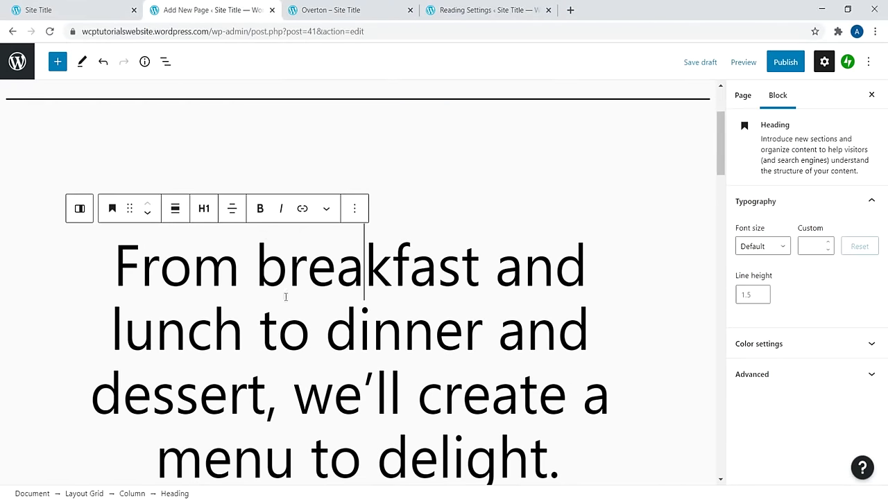
click(203, 208)
click(224, 245)
click(470, 277)
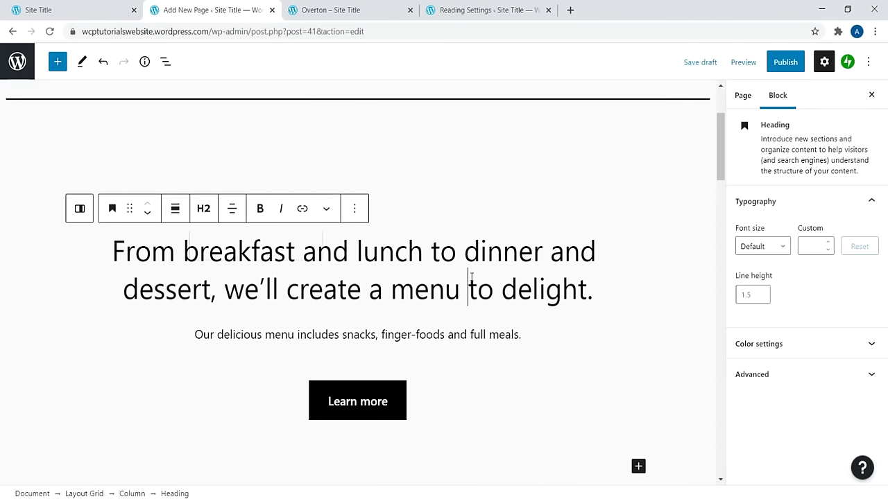
Step: Replace the page title Overton with "Vlogging Made Easy"
scroll(340, 256, up, 2)
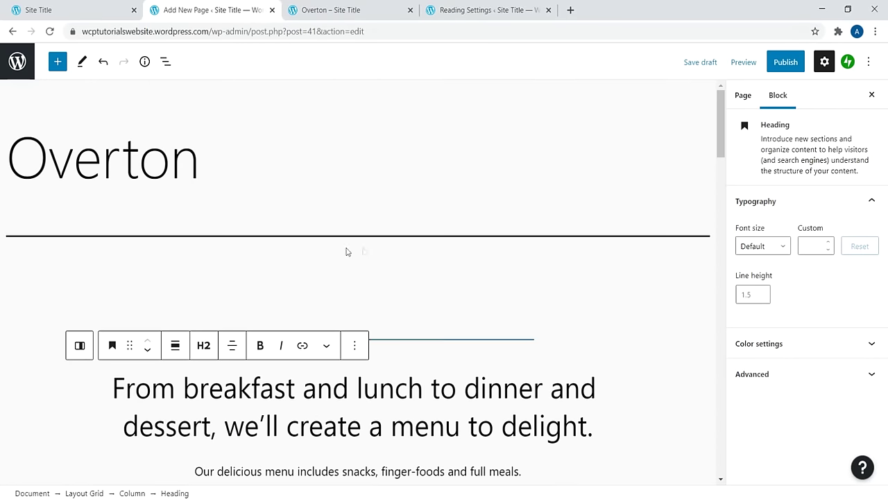
click(181, 158)
click(215, 165)
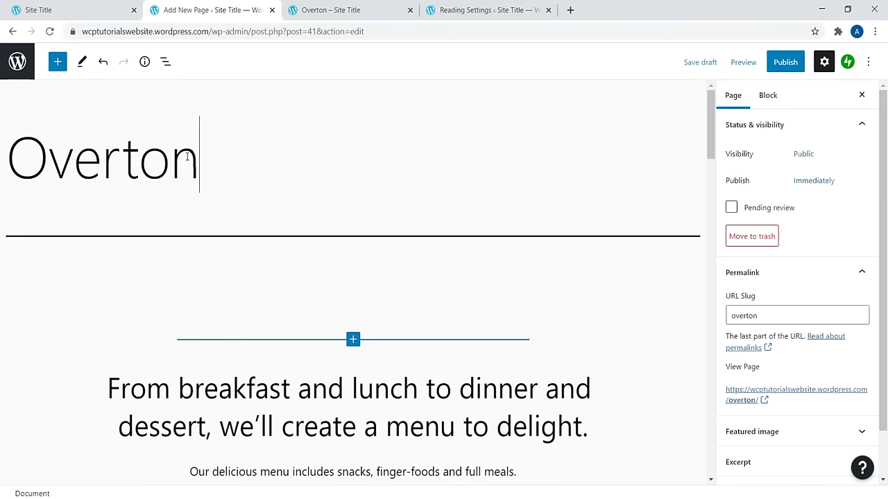
scroll(208, 194, down, 3)
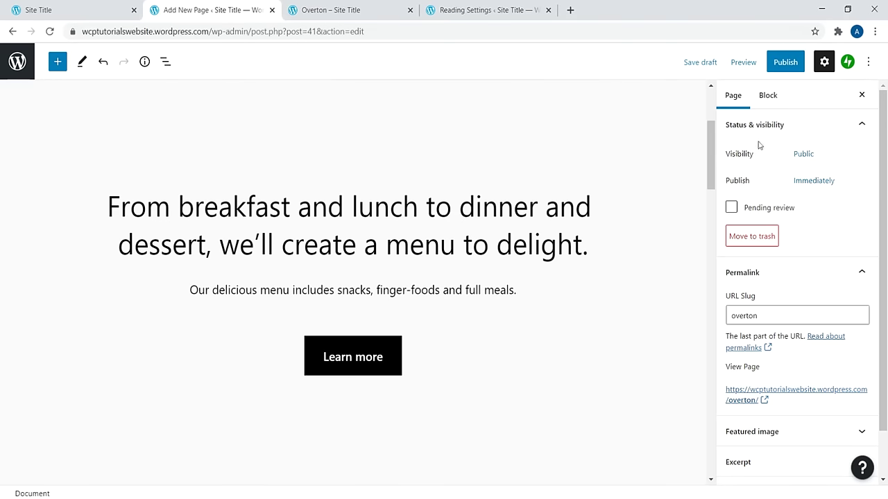
scroll(172, 165, up, 3)
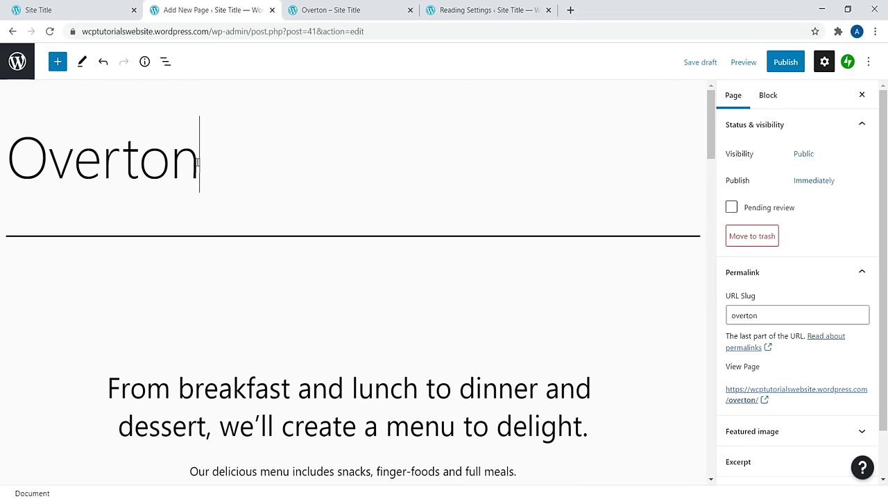
drag(197, 162, 79, 163)
key(BackSpace)
key(BackSpace)
key(BackSpace)
text(Vlo)
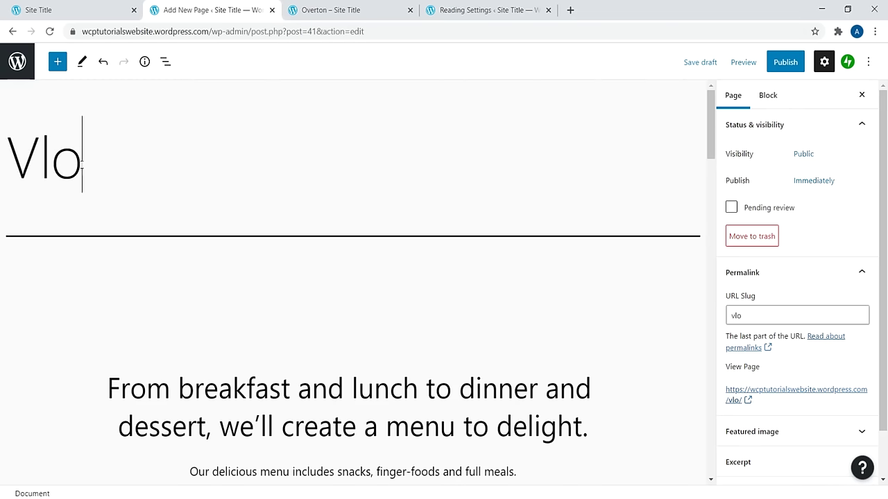
text(gging Made Easy)
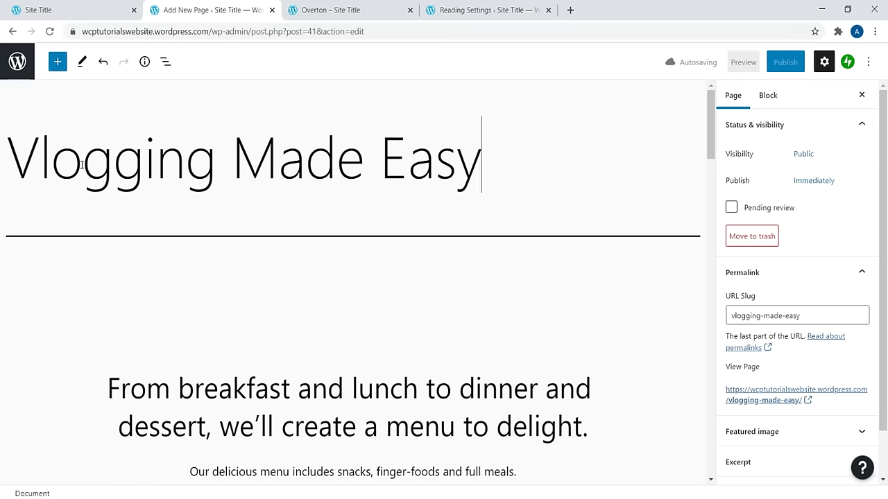
Step: Select the "From breakfast and lunch" heading and compare the page settings with its block settings
scroll(231, 275, down, 2)
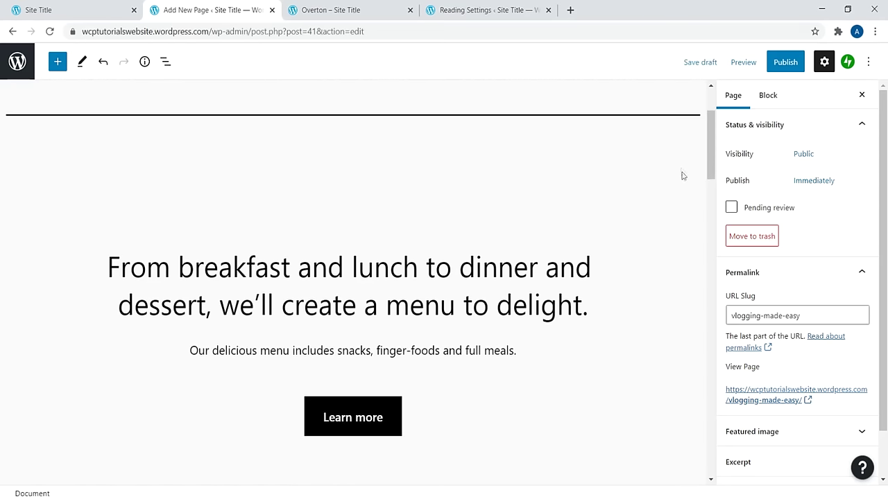
scroll(380, 203, down, 2)
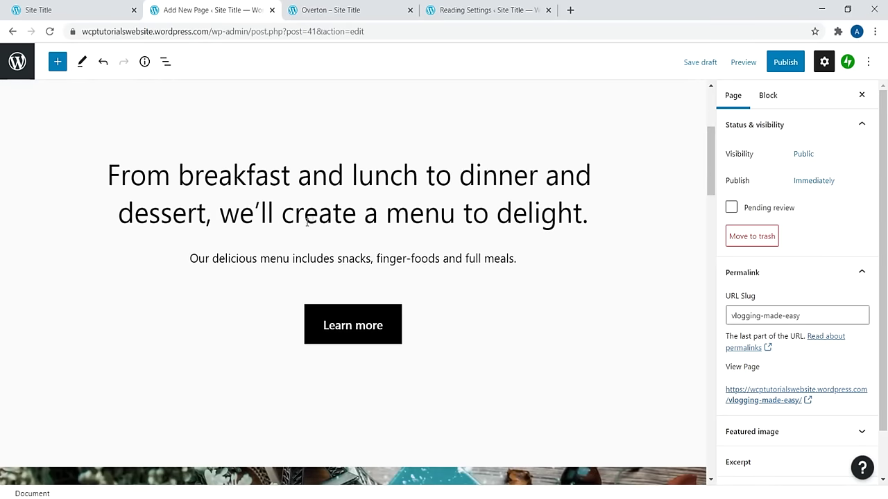
click(341, 191)
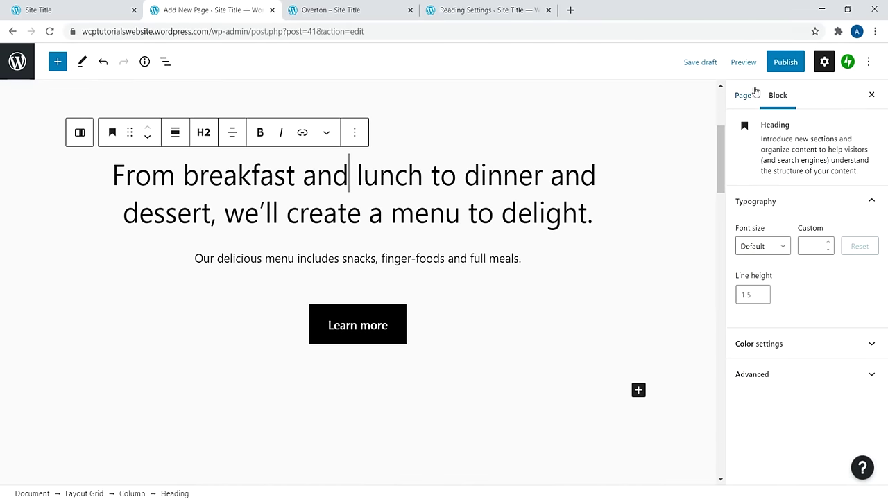
click(742, 97)
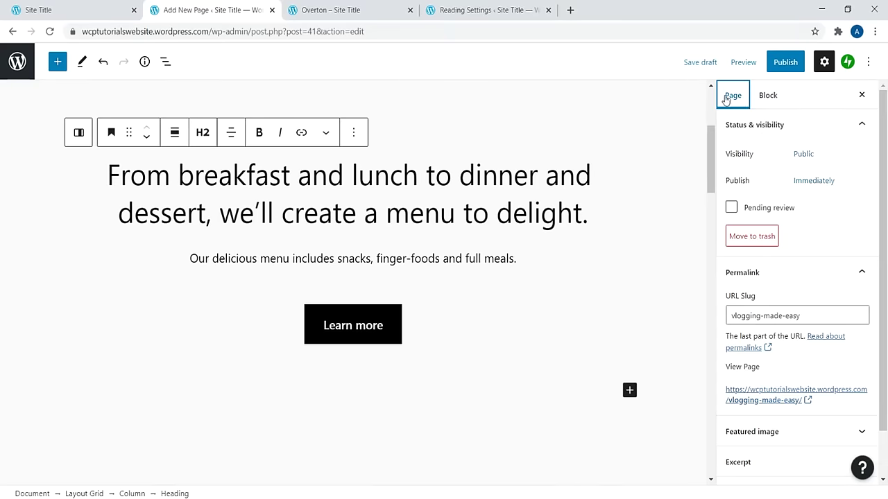
click(773, 98)
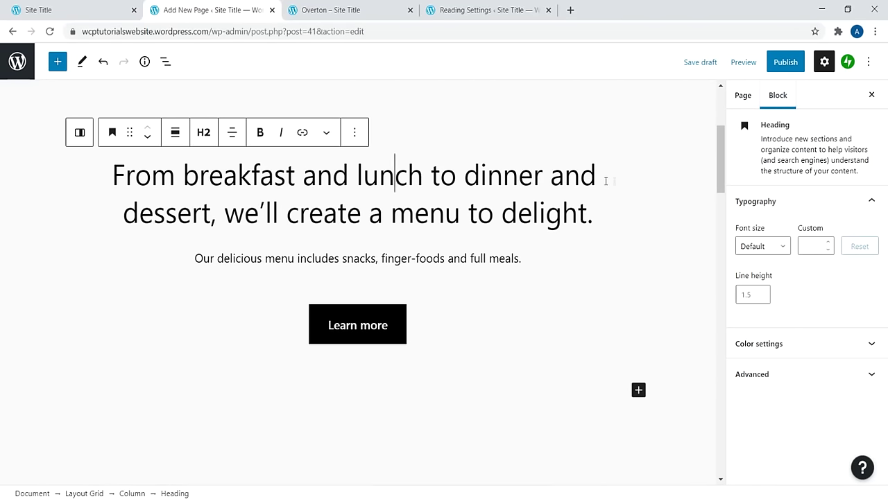
Step: Try the Large, Extra large and Huge font sizes on the "From breakfast and lunch" heading
click(761, 245)
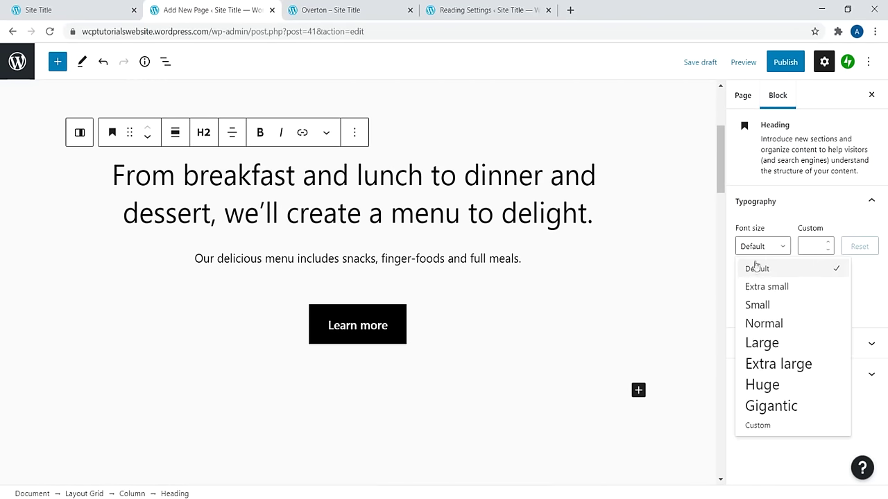
click(757, 342)
click(763, 248)
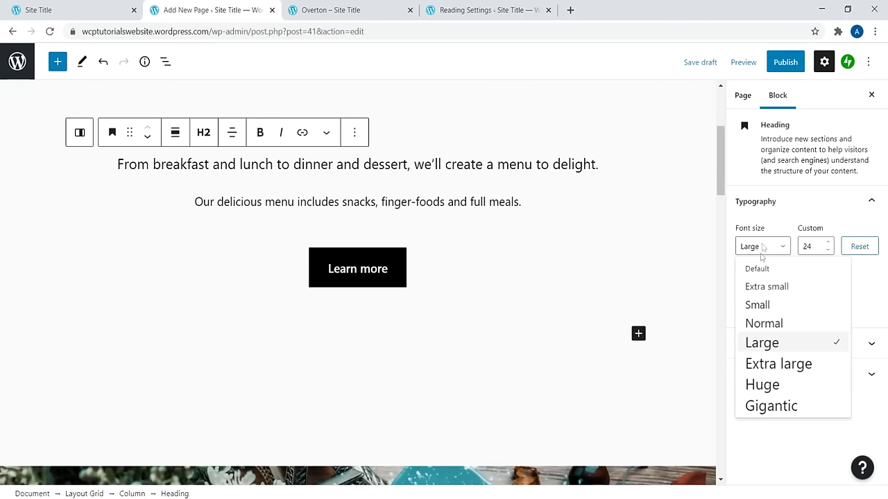
click(780, 369)
click(779, 246)
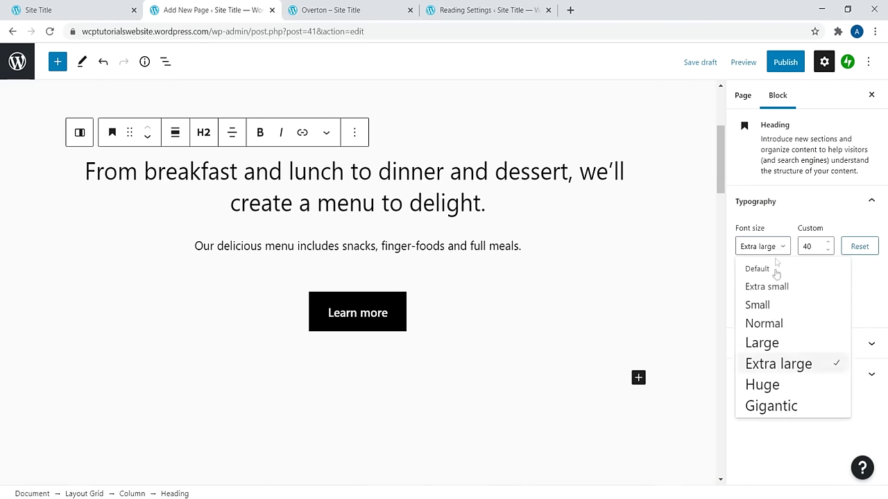
click(774, 384)
Step: Set the heading's font size to Extra large and raise its custom size to 45
click(767, 247)
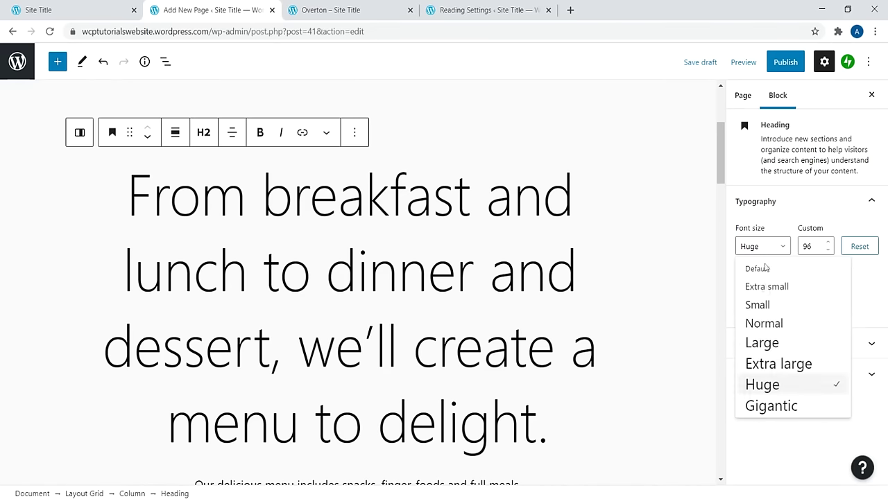
click(779, 362)
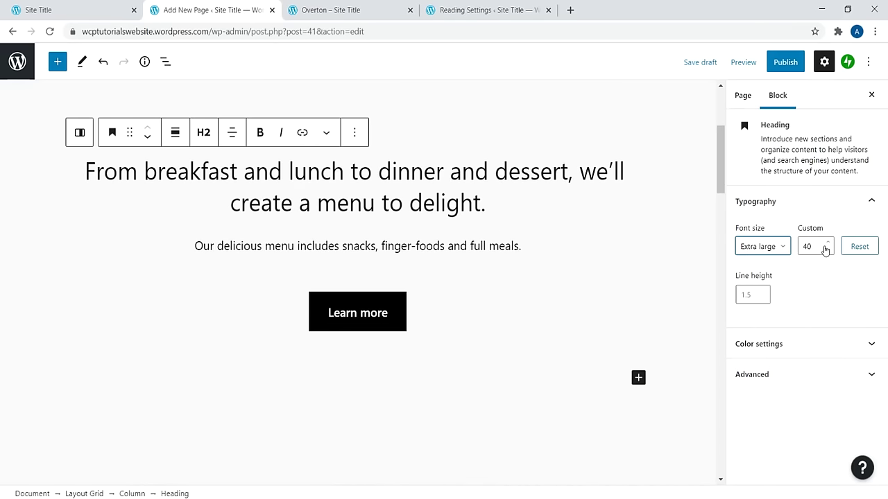
click(828, 243)
click(827, 243)
click(827, 243)
click(828, 243)
click(827, 243)
click(829, 251)
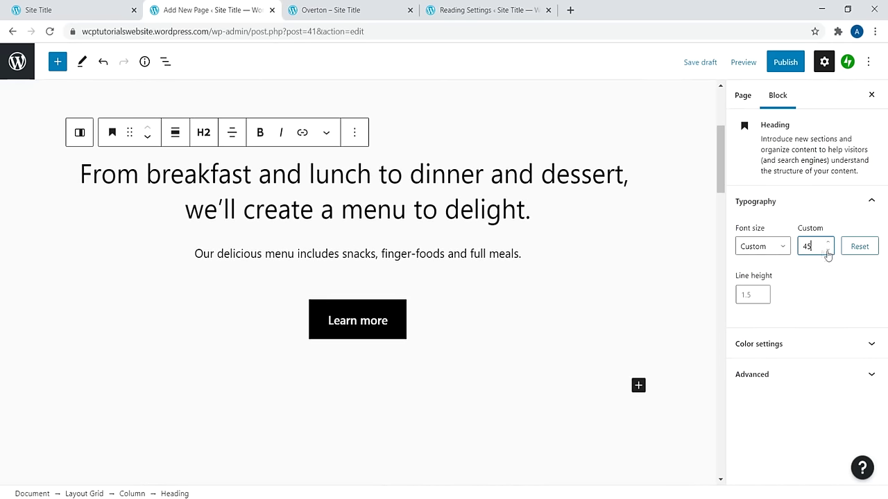
Step: Link the "Learn more" button to facebook.com and make the link open in a new tab
click(366, 314)
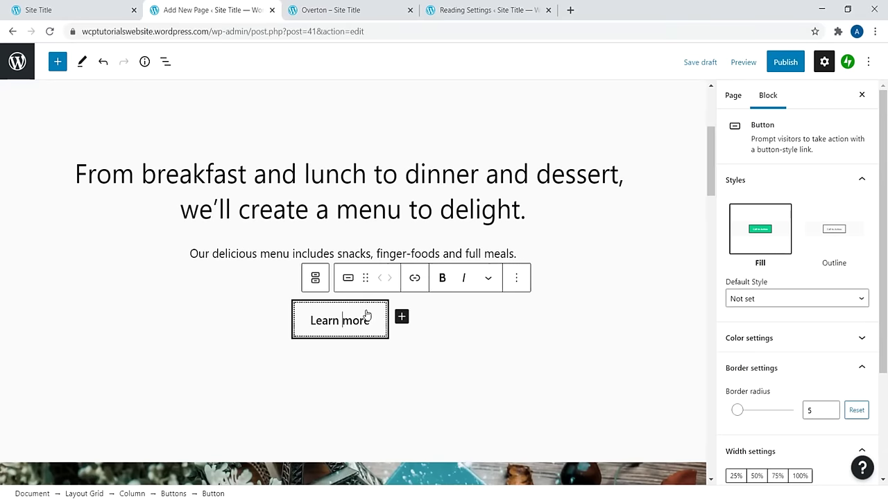
click(405, 279)
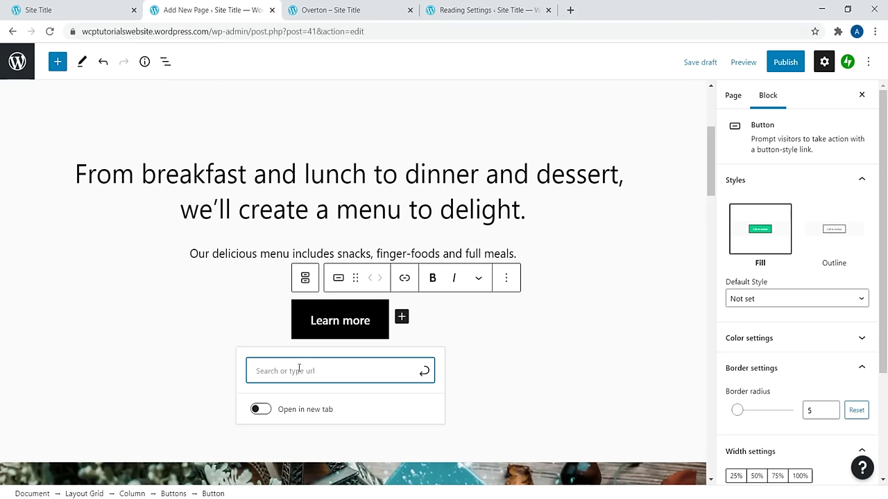
text(facebook.com)
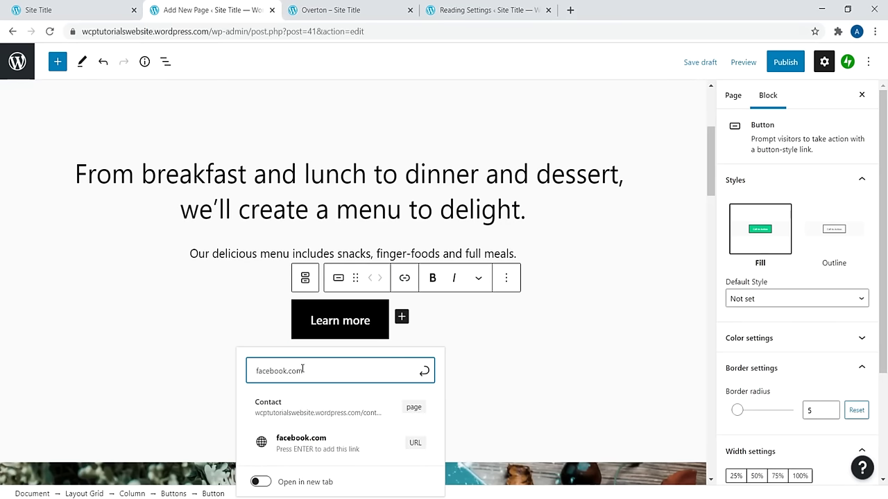
scroll(230, 381, down, 2)
click(259, 362)
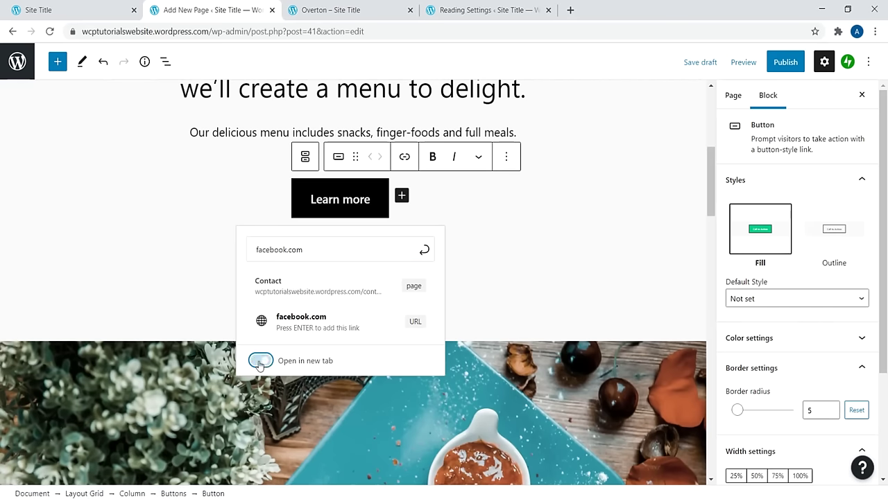
click(426, 250)
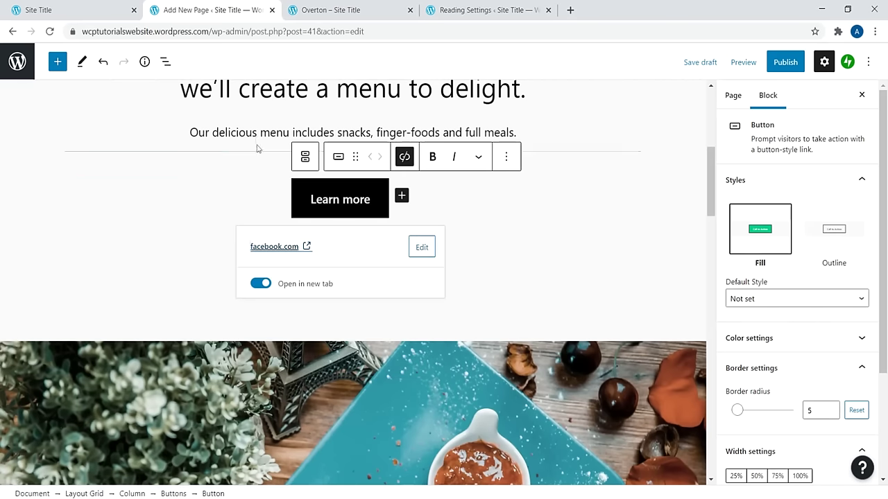
Step: Examine the cover image's paragraph block and the section below it along with their block settings
click(688, 219)
drag(717, 161, 719, 201)
click(357, 292)
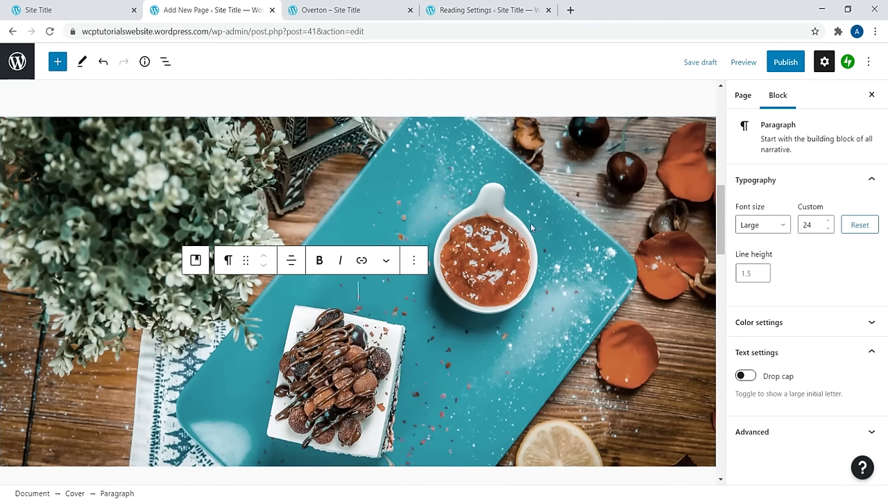
drag(721, 209, 713, 298)
click(417, 212)
Step: Examine the blog posts section and the Overton Catering footer, selecting its column and group blocks to see their settings
drag(716, 265, 707, 361)
scroll(359, 265, down, 2)
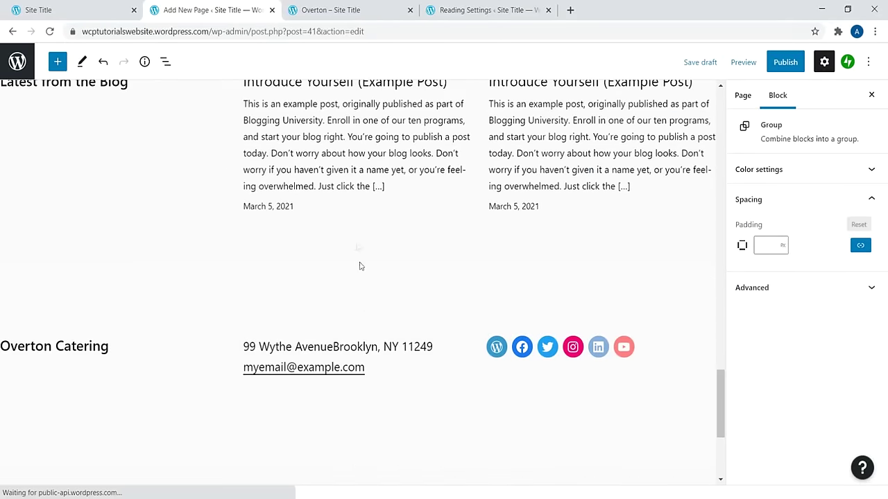
click(355, 248)
click(342, 323)
click(217, 386)
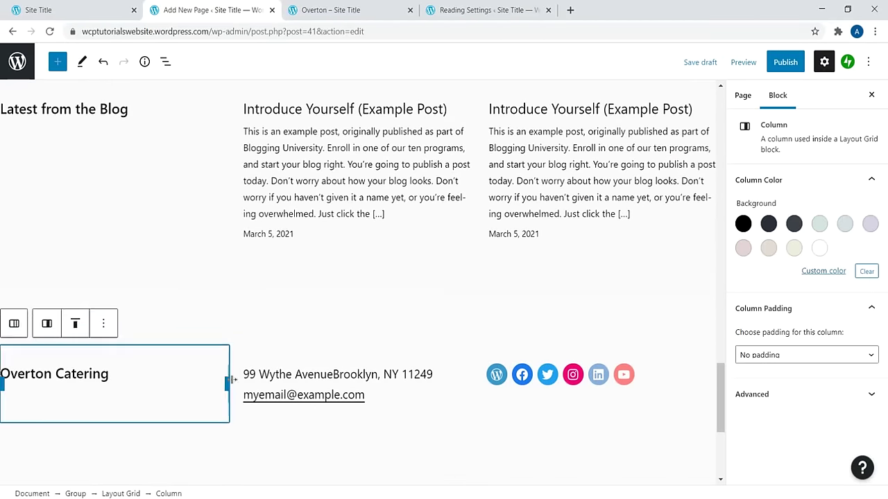
scroll(298, 368, down, 2)
click(335, 388)
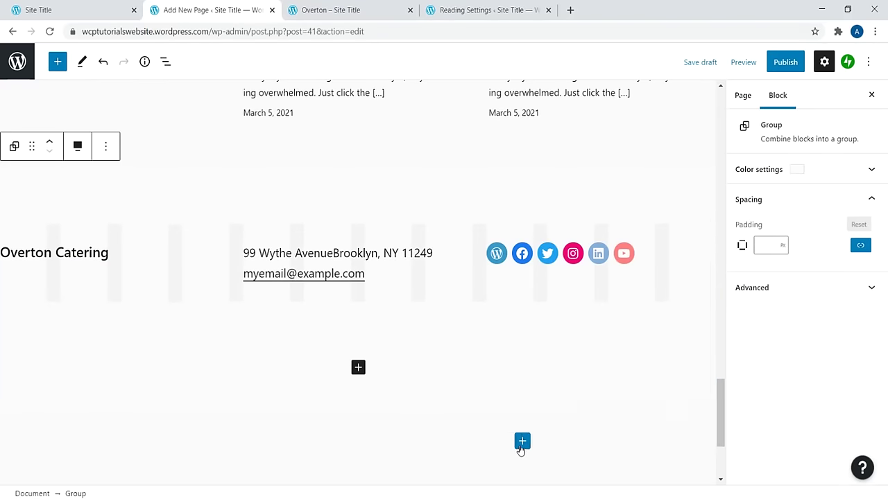
Step: Insert a Cover block below the footer group and upload the camera photo from the desktop as its image
click(522, 441)
text(co)
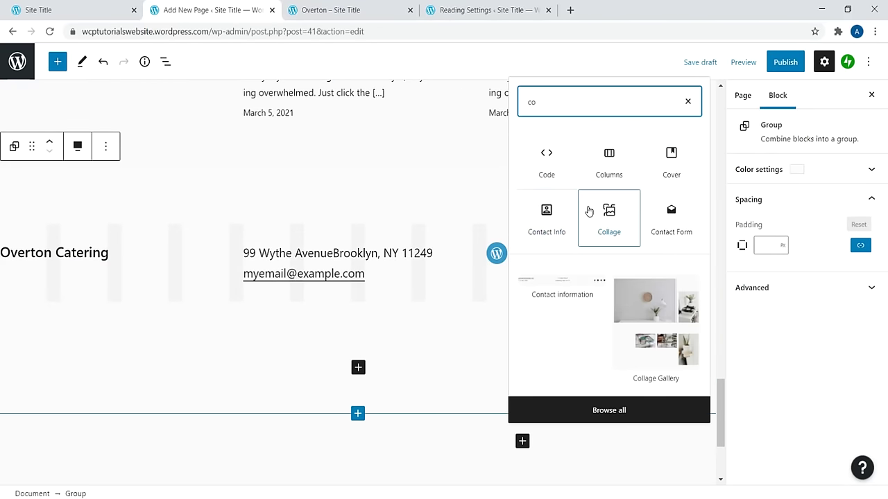
click(673, 155)
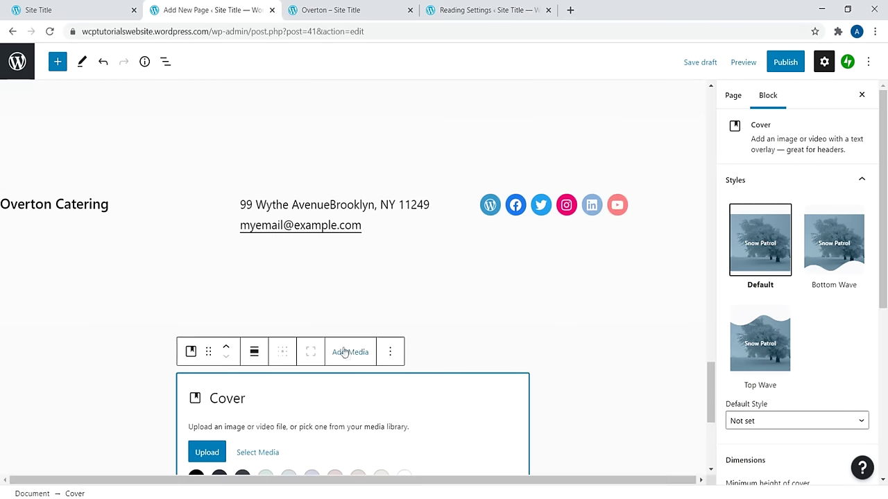
click(348, 353)
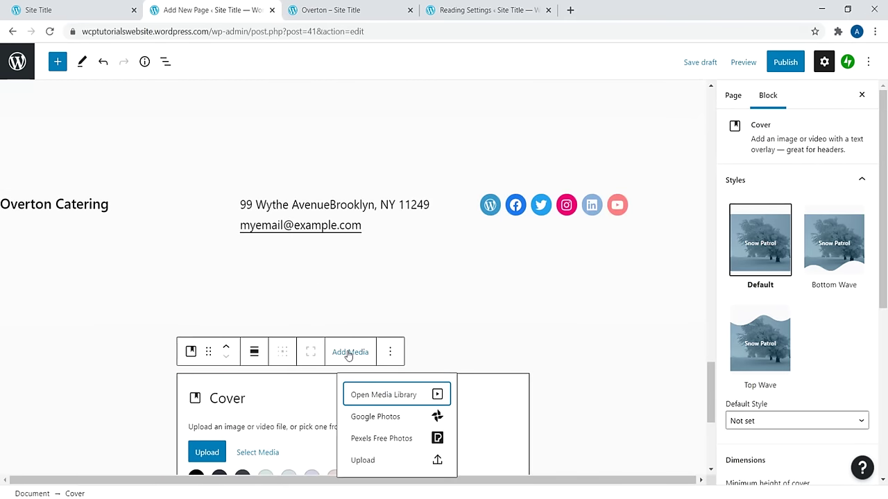
click(379, 396)
click(848, 10)
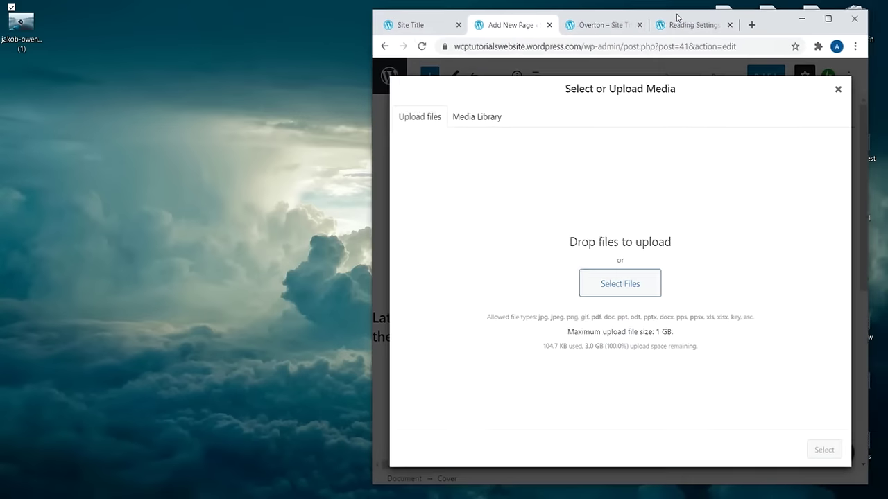
drag(21, 24, 611, 263)
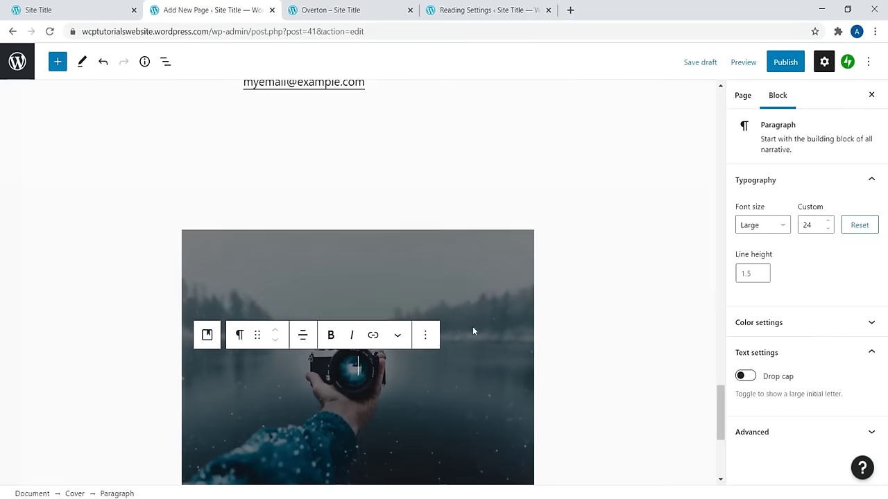
scroll(473, 323, down, 1)
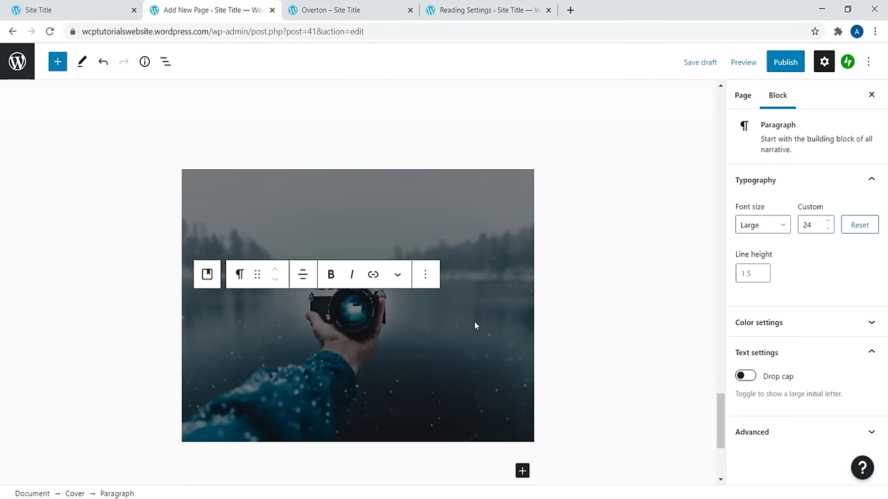
Step: Set the new camera cover's alignment to Full width
click(410, 216)
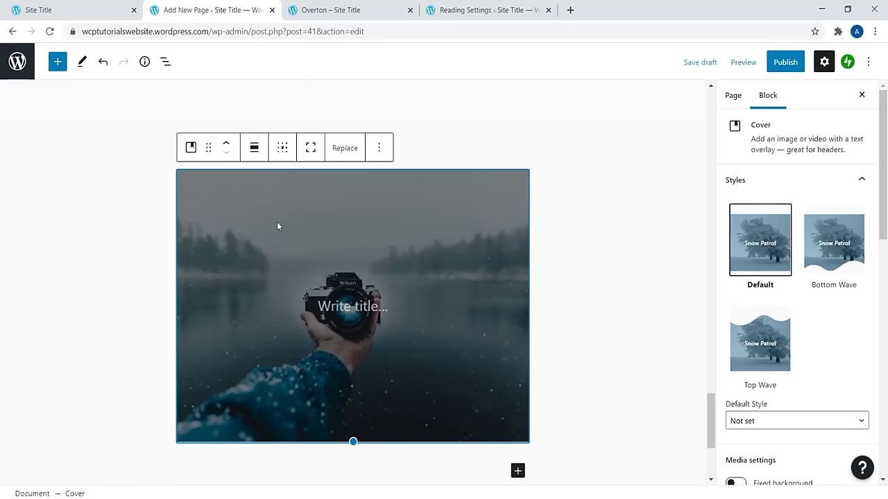
click(253, 152)
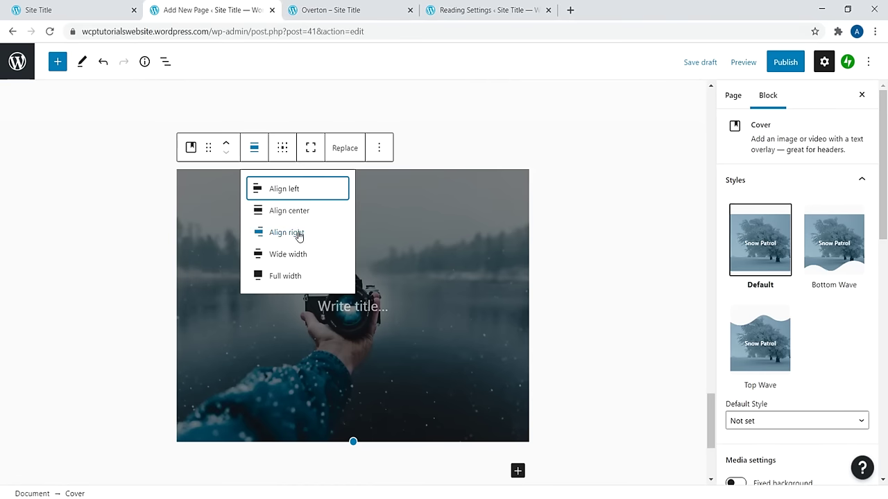
click(295, 276)
Step: Remove the camera image block between the testimonial and the Latest from the Blog section
drag(710, 425, 702, 244)
scroll(682, 297, down, 10)
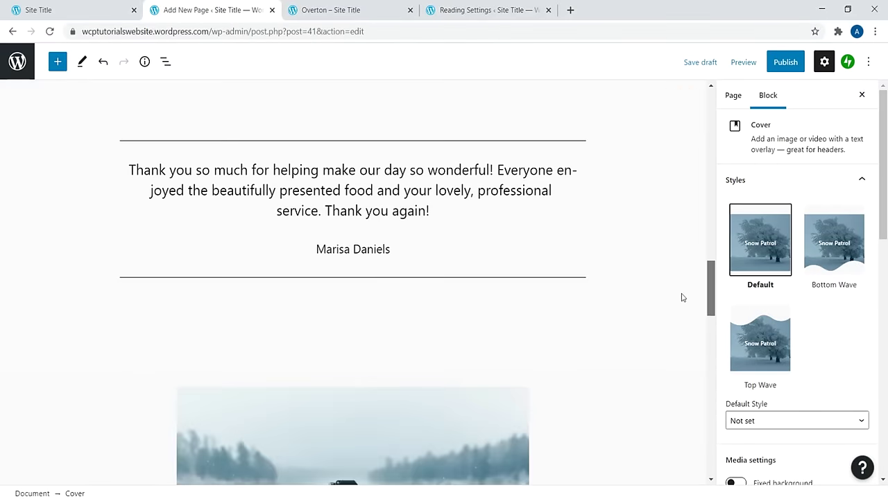
click(433, 143)
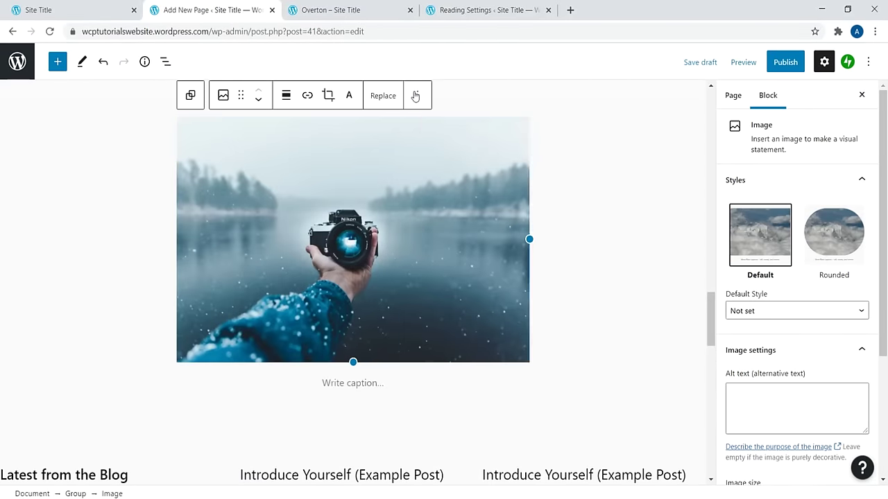
click(416, 95)
click(458, 369)
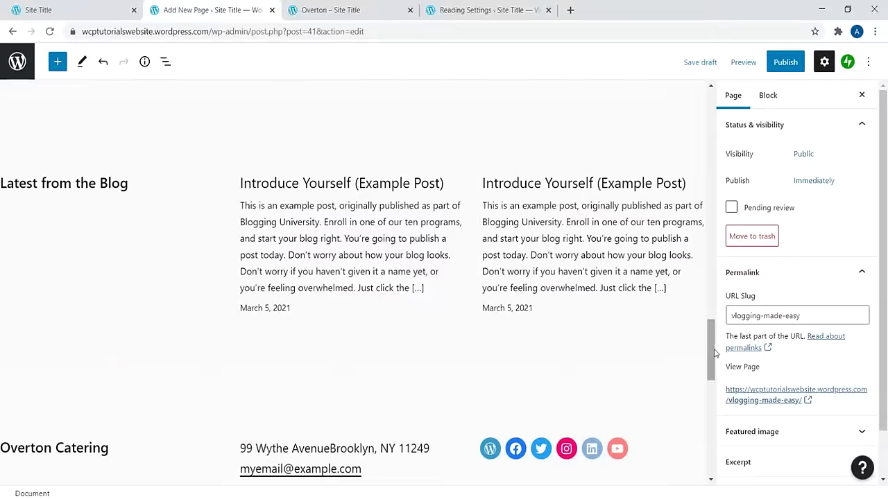
Step: Try the Fixed background option on the full-width camera cover and turn it off again
drag(710, 354, 687, 427)
click(530, 211)
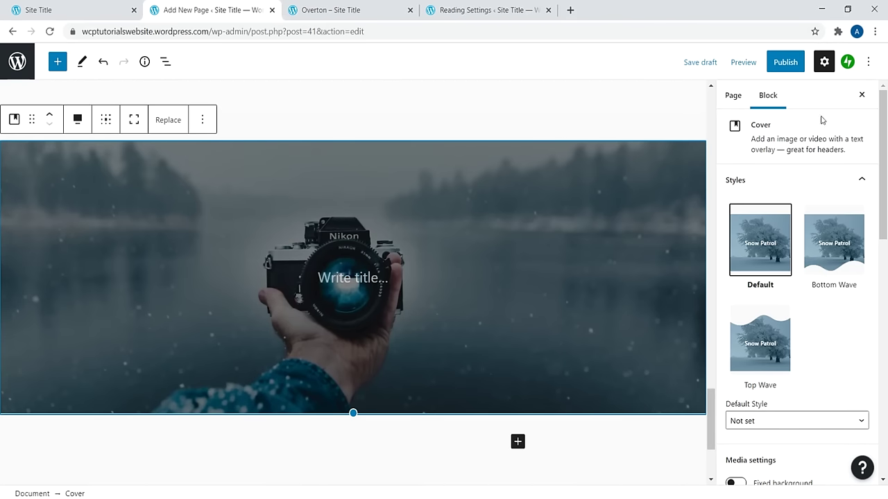
drag(883, 129, 884, 215)
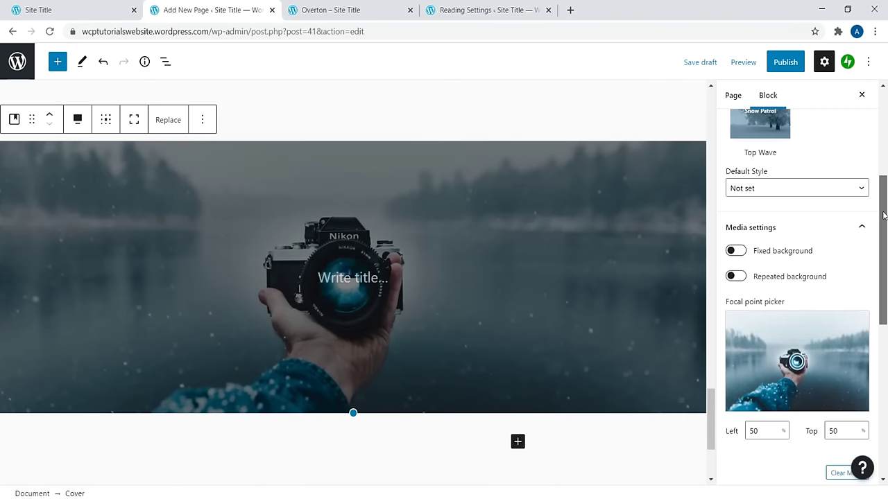
click(736, 250)
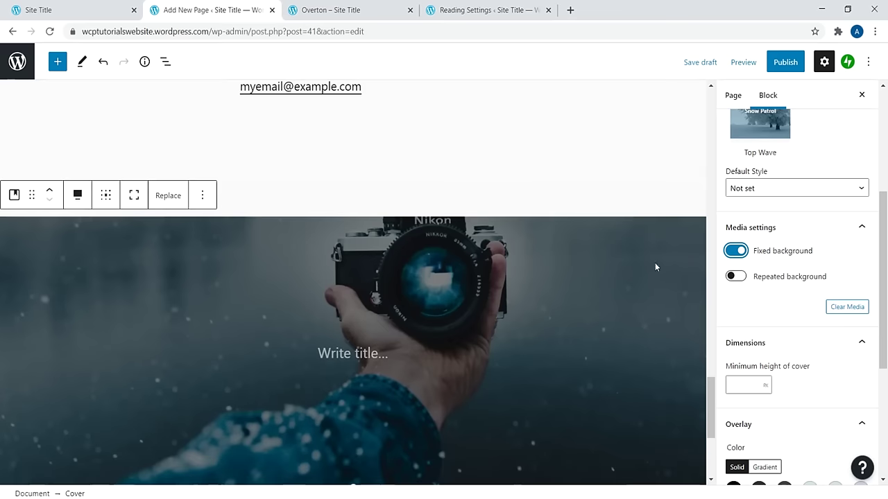
click(735, 250)
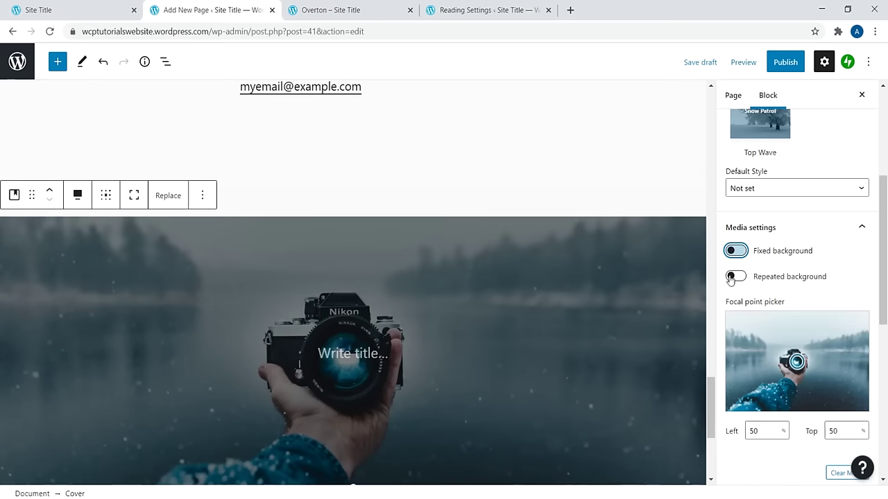
Step: Lower the camera cover's overlay opacity to 0 and remove the cover block from the page
scroll(833, 328, down, 5)
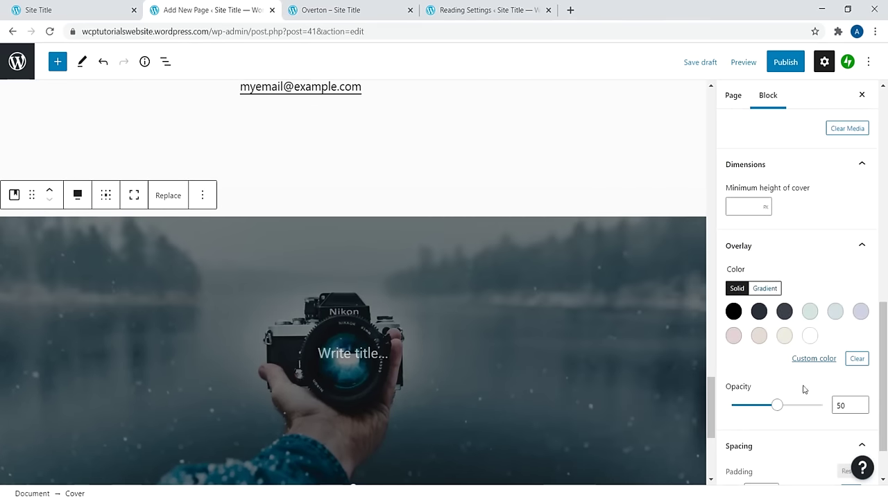
drag(779, 409, 715, 410)
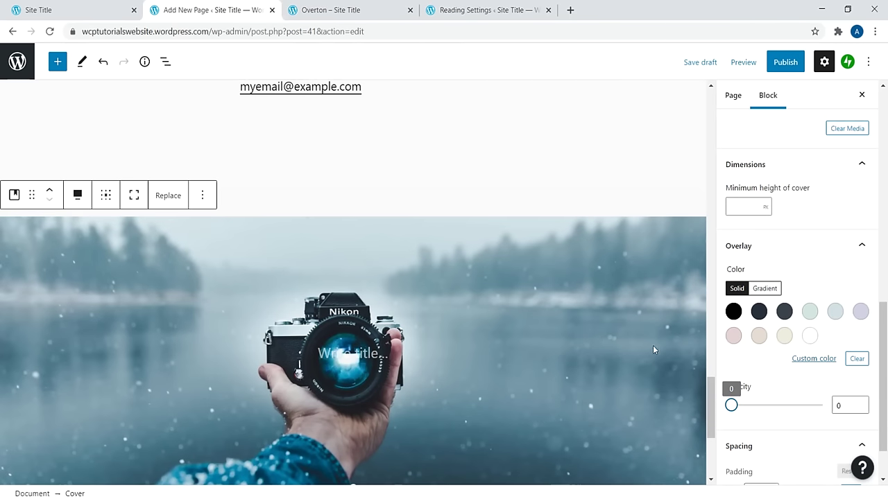
click(201, 197)
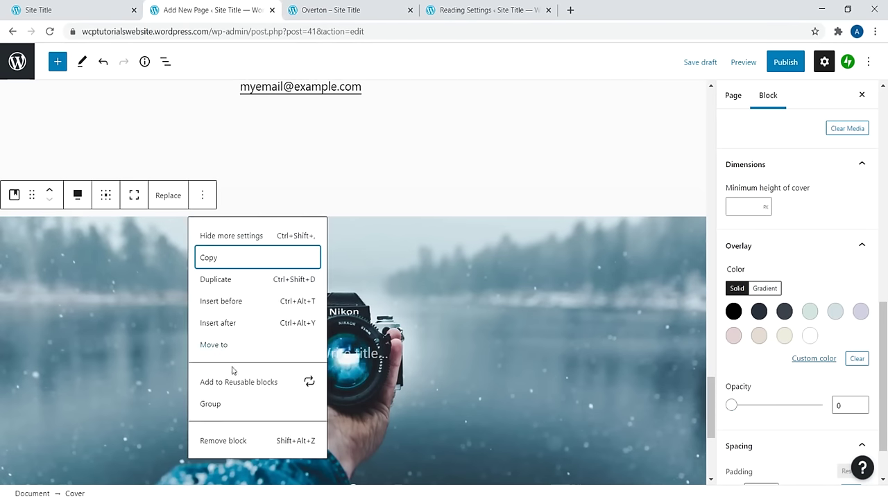
click(232, 448)
Step: Enter "View our courses" as the title on the food cover image above the Ready Made Meals section
drag(721, 436, 706, 248)
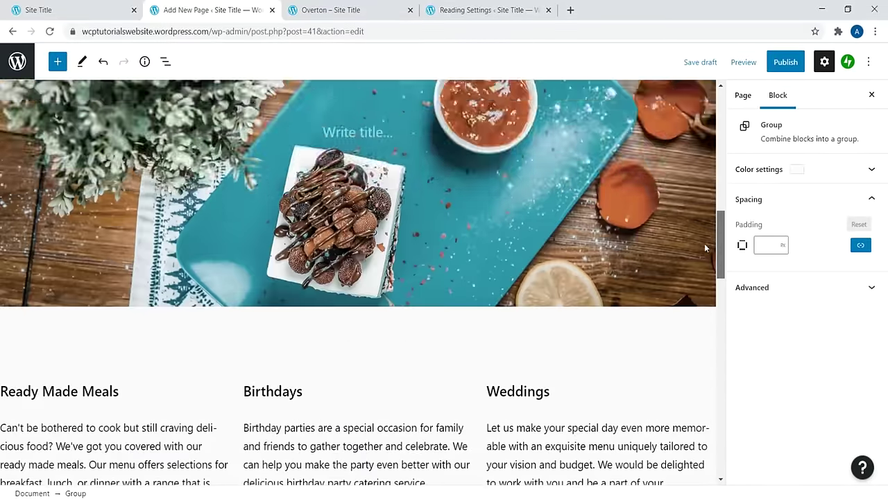
scroll(528, 265, up, 2)
click(516, 268)
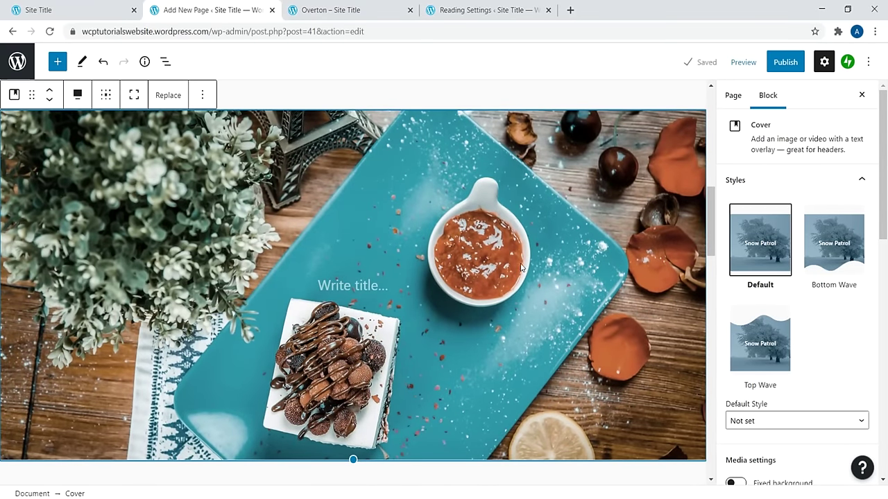
click(352, 285)
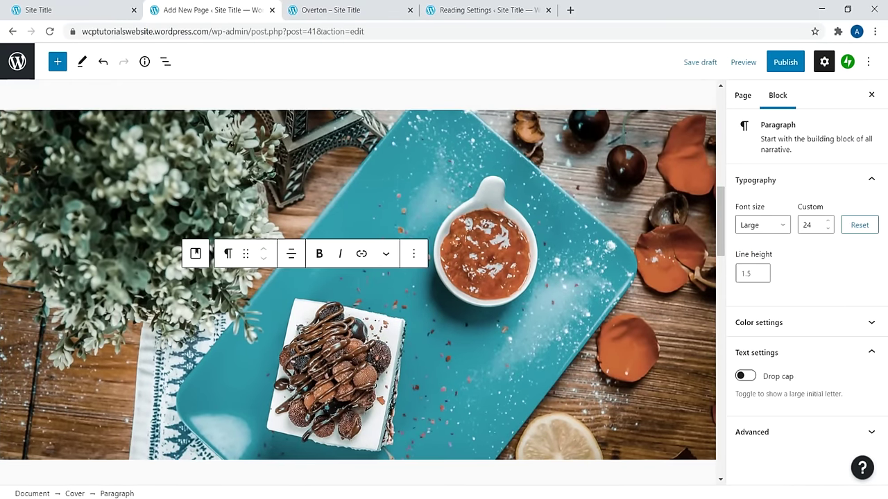
text(View our co)
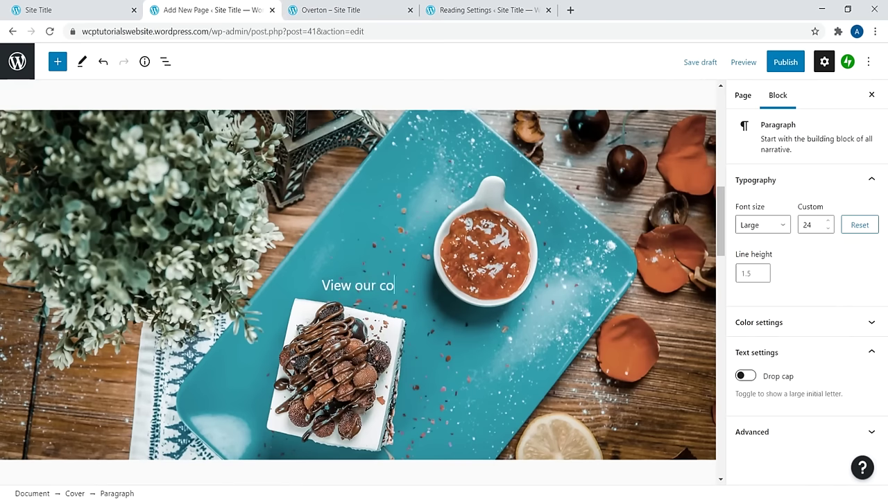
text(urses)
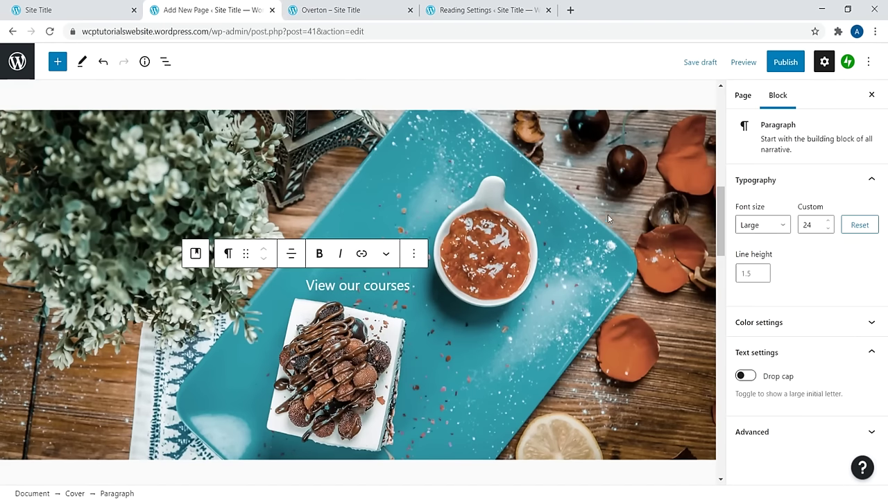
click(597, 182)
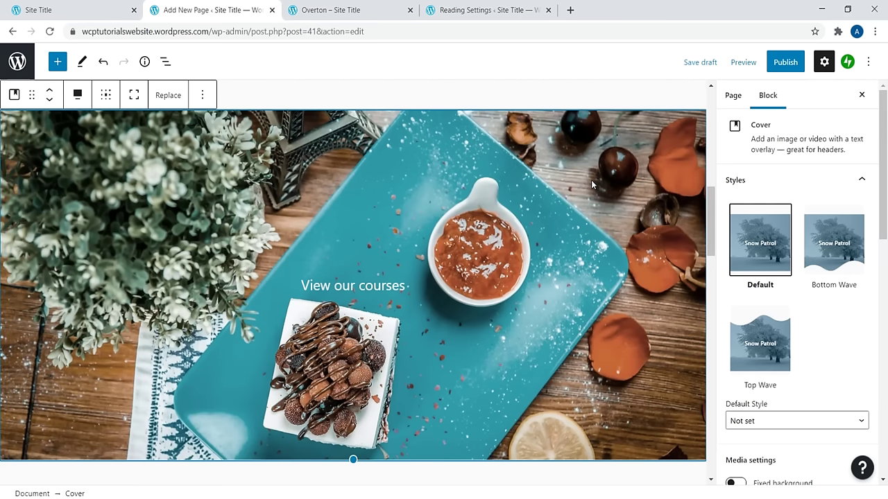
click(168, 101)
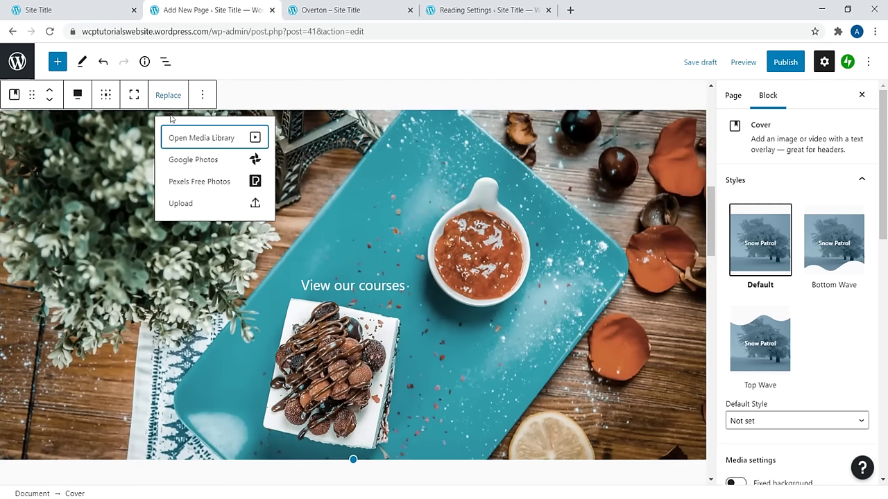
click(194, 140)
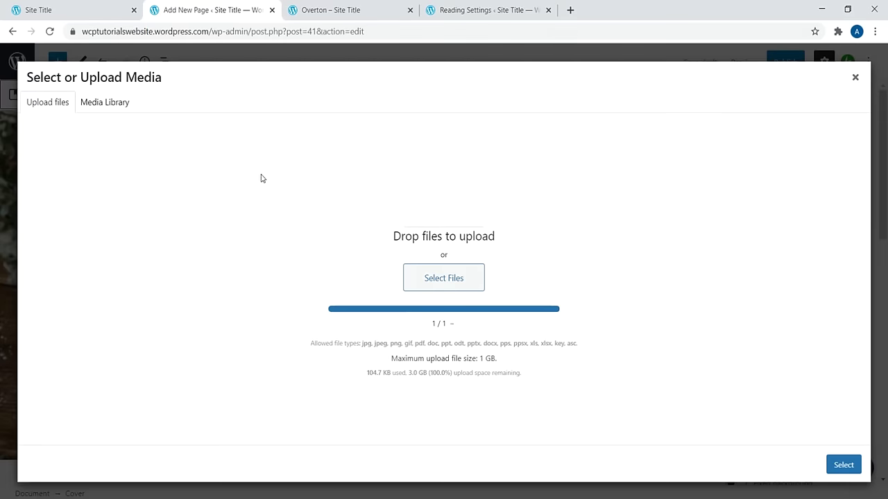
click(90, 106)
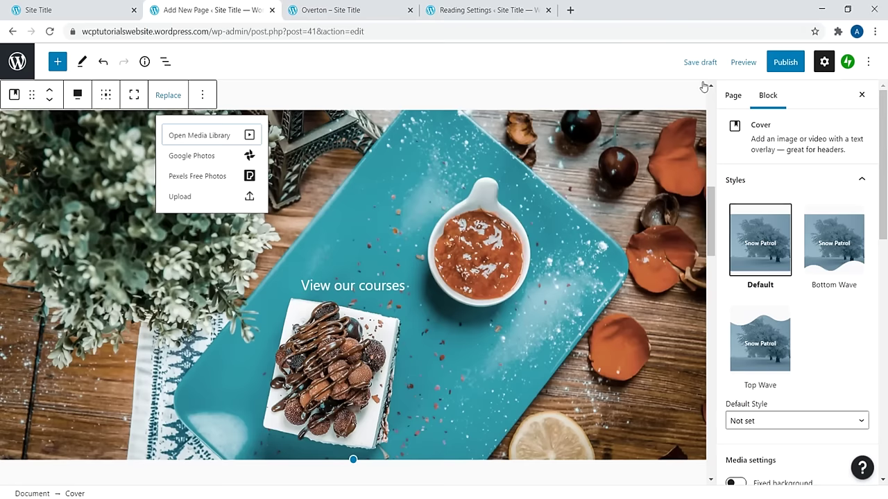
click(855, 77)
click(399, 148)
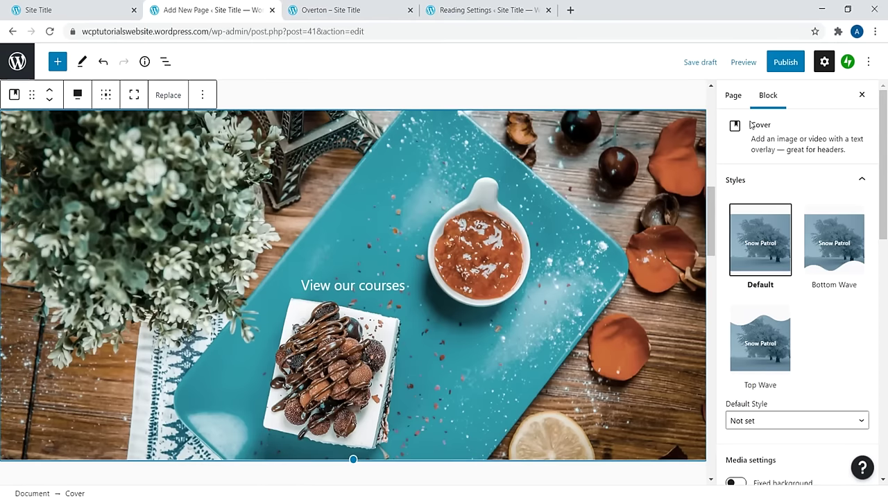
Step: Try a cream and a white overlay at 30 opacity on the food cover, keep white and lower the opacity to 0
scroll(784, 330, down, 2)
scroll(784, 331, down, 5)
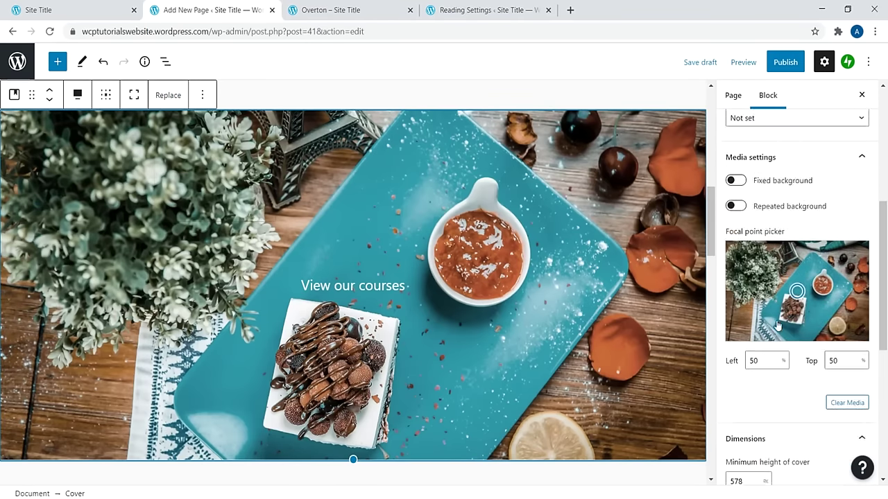
scroll(779, 410, down, 3)
drag(734, 342, 759, 346)
click(784, 272)
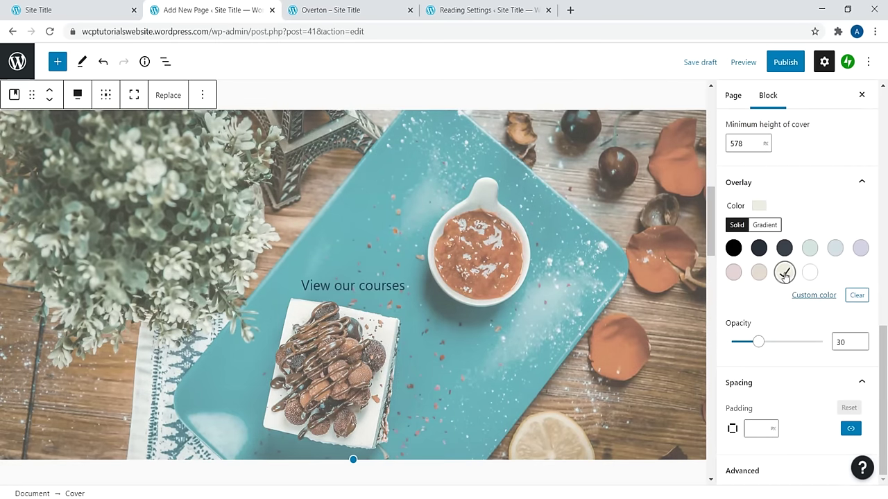
click(810, 271)
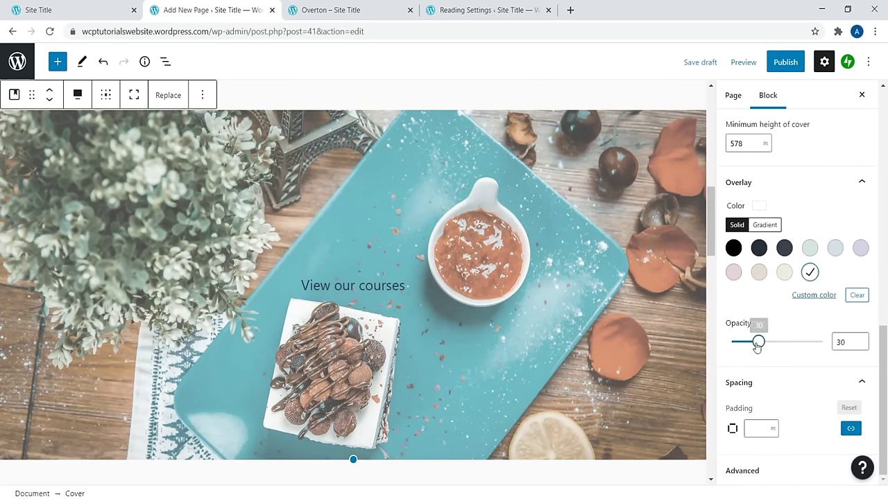
drag(758, 341, 731, 342)
Step: Go through the text blocks of the Ready Made Meals, Birthdays and Weddings columns, selecting part of the Weddings paragraph
scroll(715, 210, down, 5)
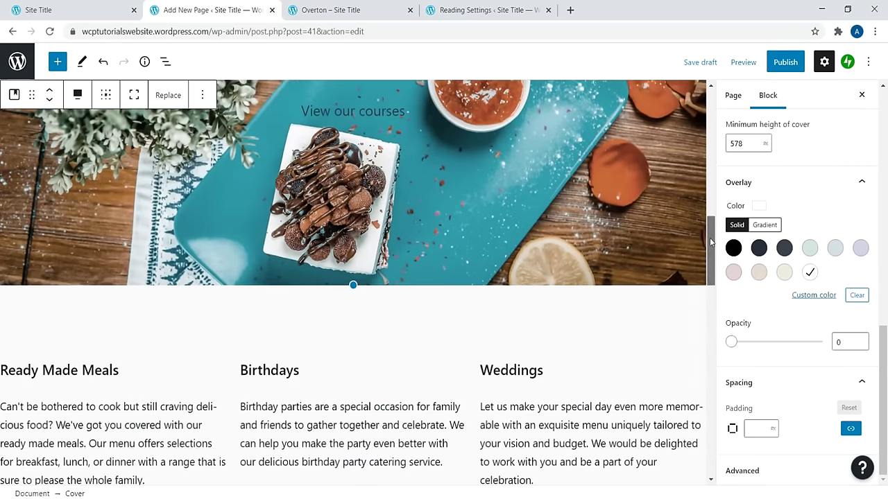
click(154, 221)
click(307, 207)
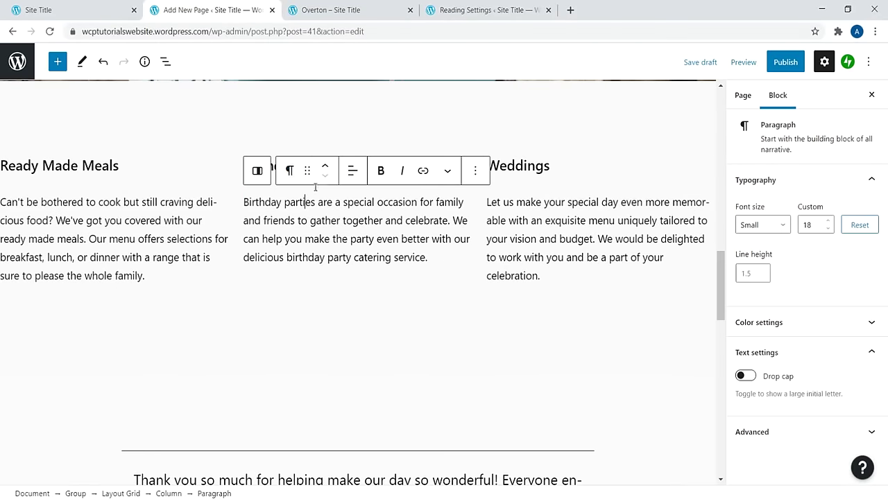
click(556, 221)
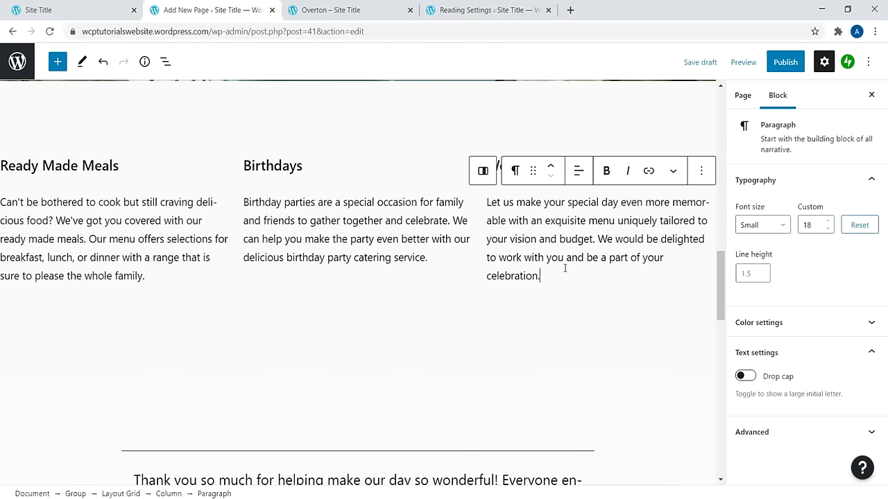
drag(565, 269, 524, 220)
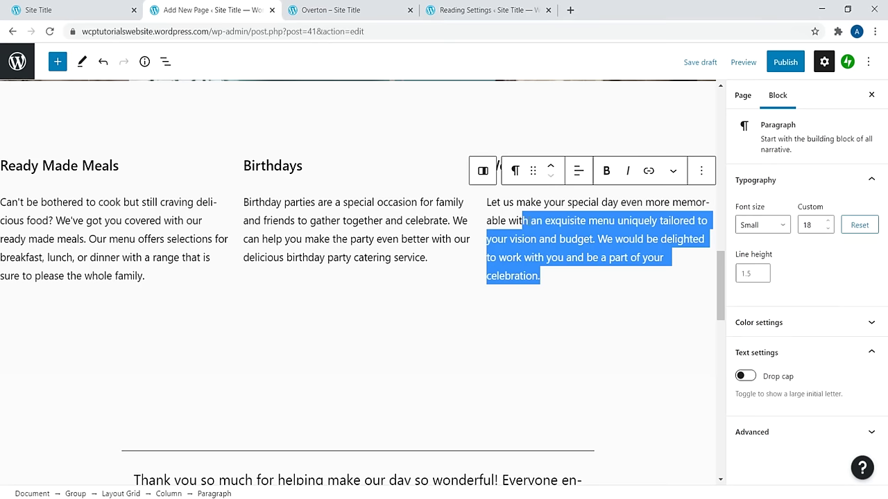
Step: Go through the customer testimonial section below the three columns, selecting its quote and signature blocks
scroll(719, 292, down, 3)
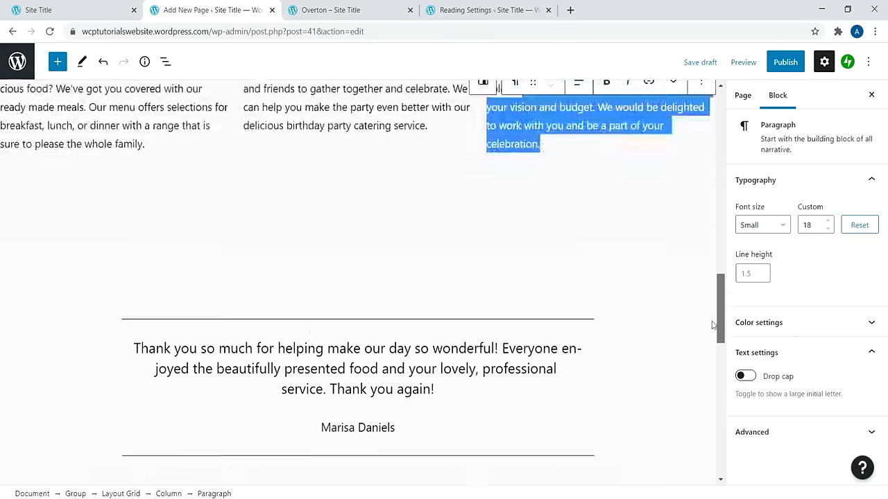
drag(428, 347, 135, 240)
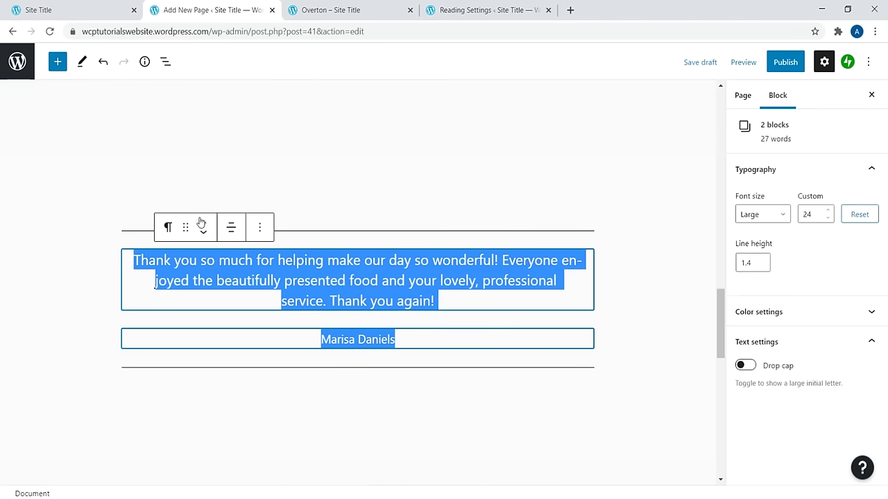
click(204, 223)
click(99, 173)
drag(716, 335, 719, 396)
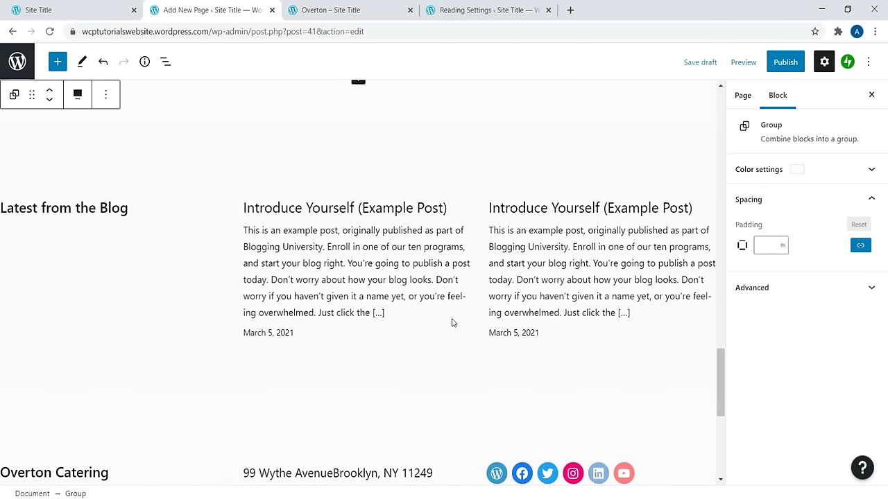
Step: Examine the Latest from the Blog heading and the transform and style options of the Blog Posts block beside it
click(280, 201)
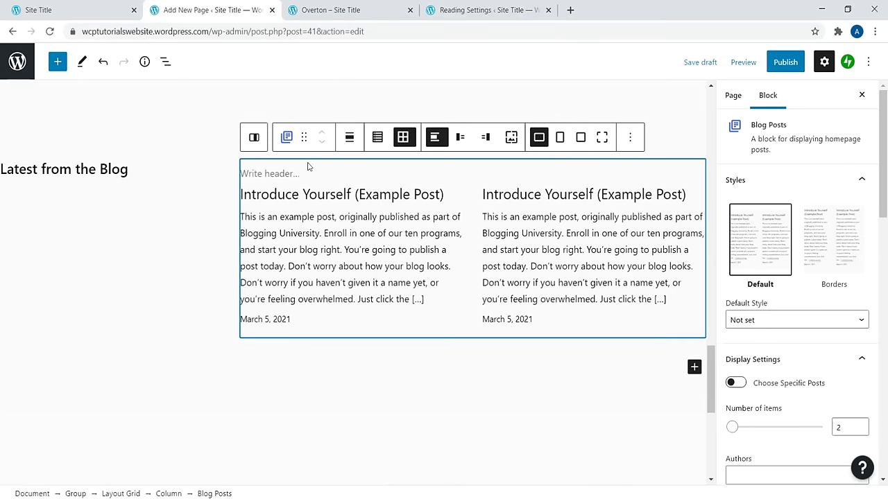
click(84, 168)
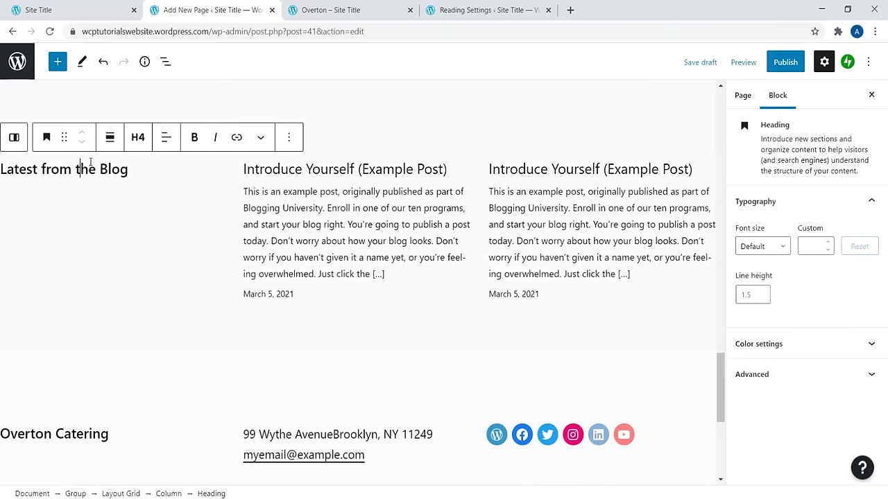
click(291, 199)
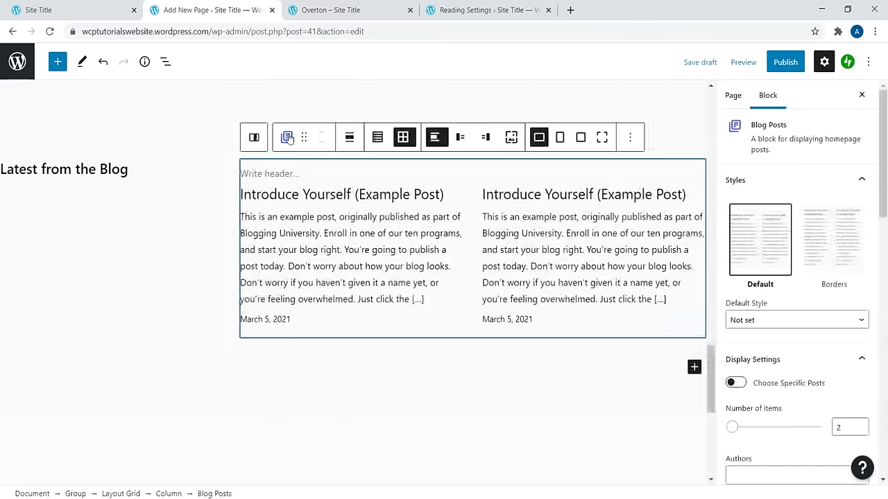
click(287, 137)
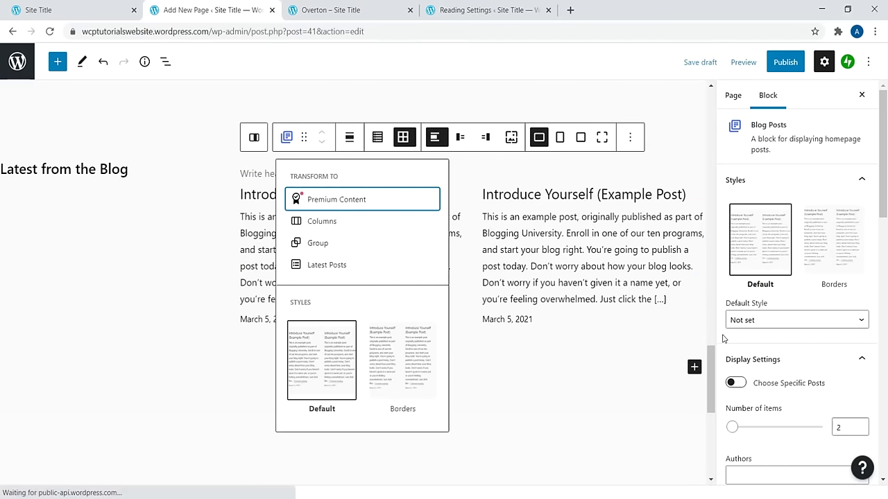
Step: Search the available blocks for "blo" in the empty area below the Overton Catering footer
scroll(714, 378, down, 2)
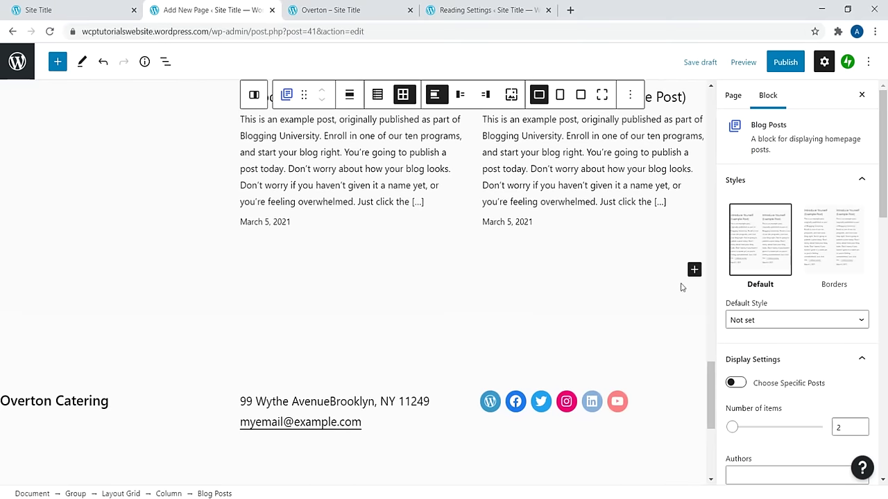
scroll(406, 314, down, 4)
click(518, 278)
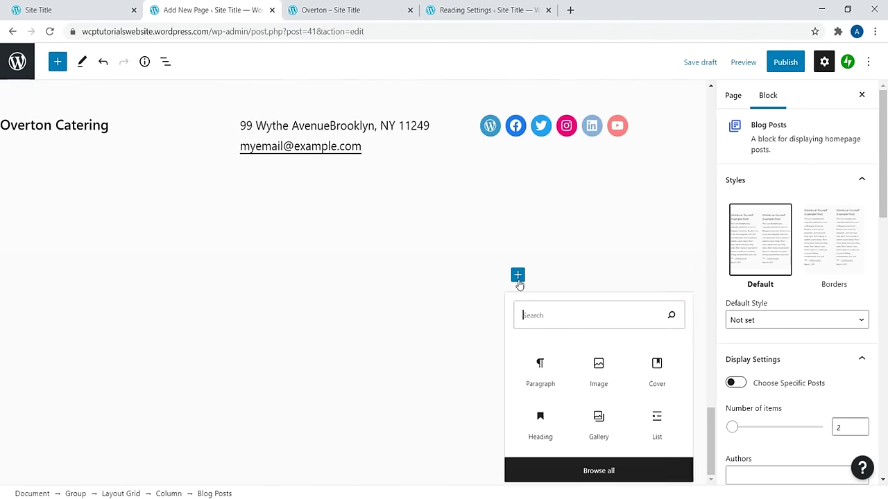
text(blo)
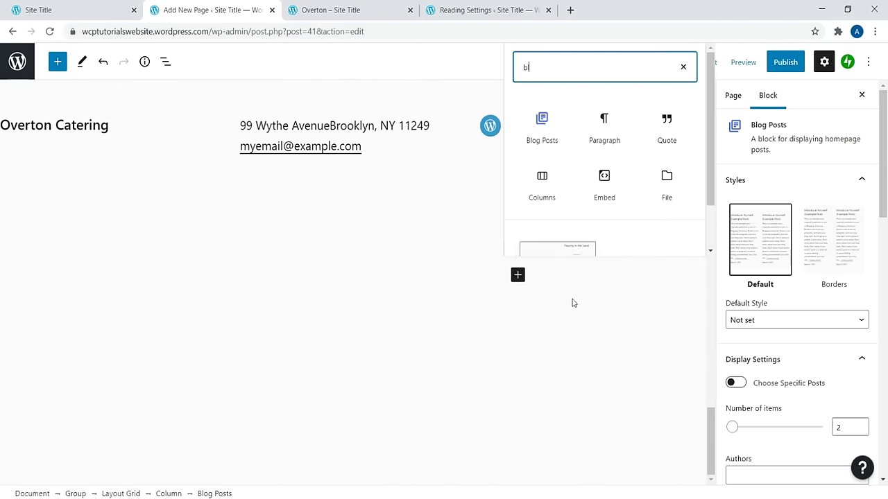
click(511, 115)
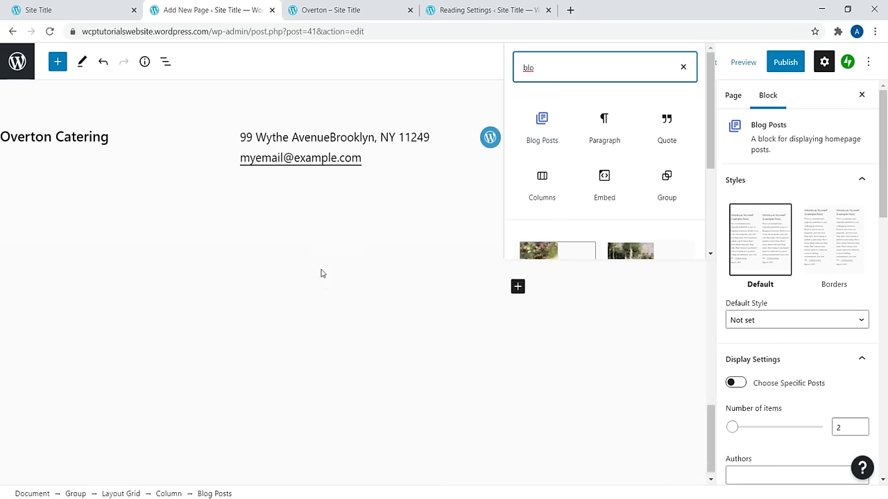
Step: Publish the Vlogging Made Easy page and close the publishing confirmation
drag(705, 396, 714, 138)
click(785, 62)
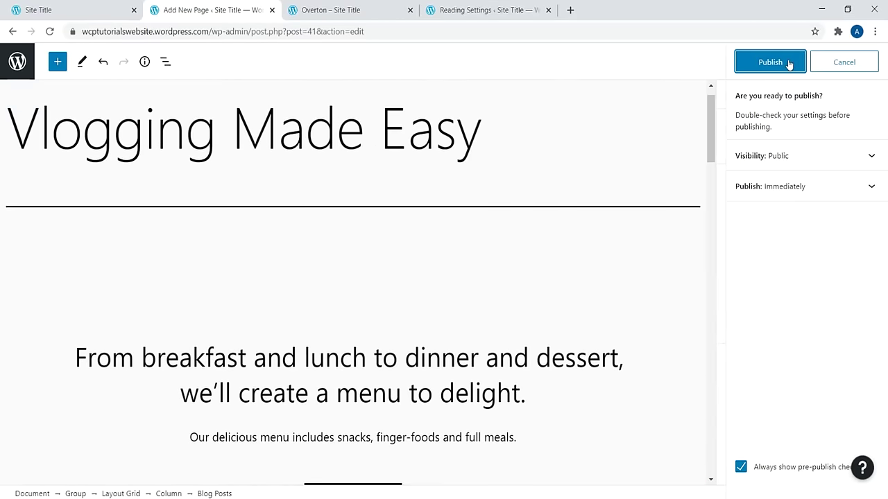
click(788, 63)
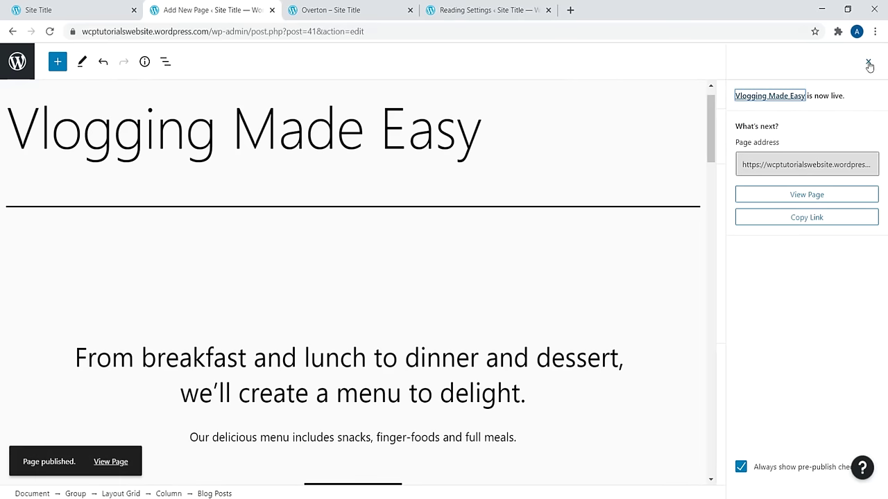
click(868, 64)
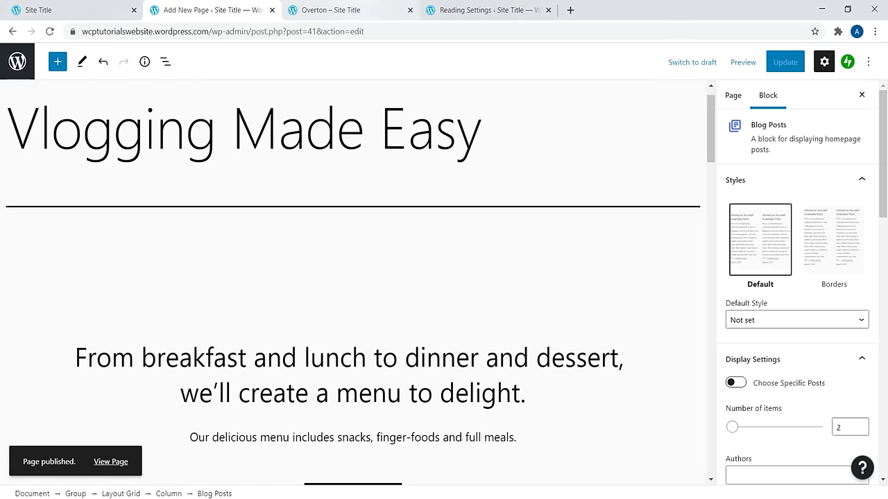
Step: Leave the editor for the Reading settings, set the static homepage to Vlogging Made Easy and save the changes
click(18, 61)
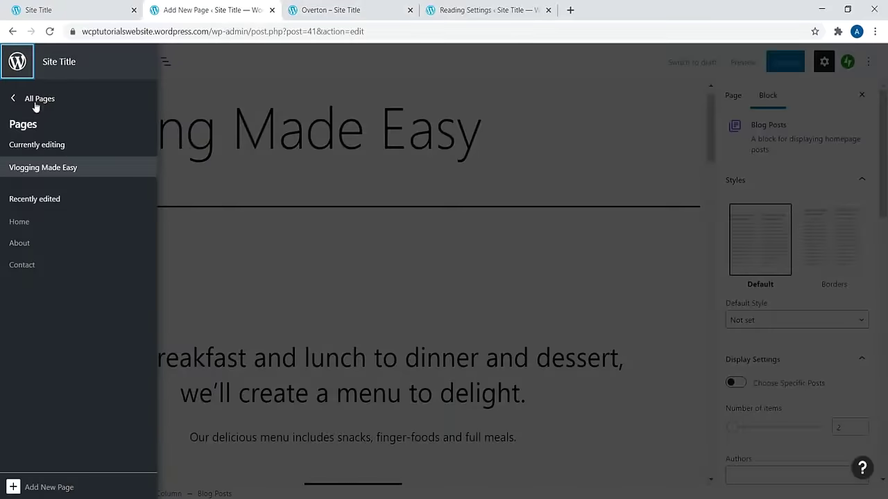
click(37, 100)
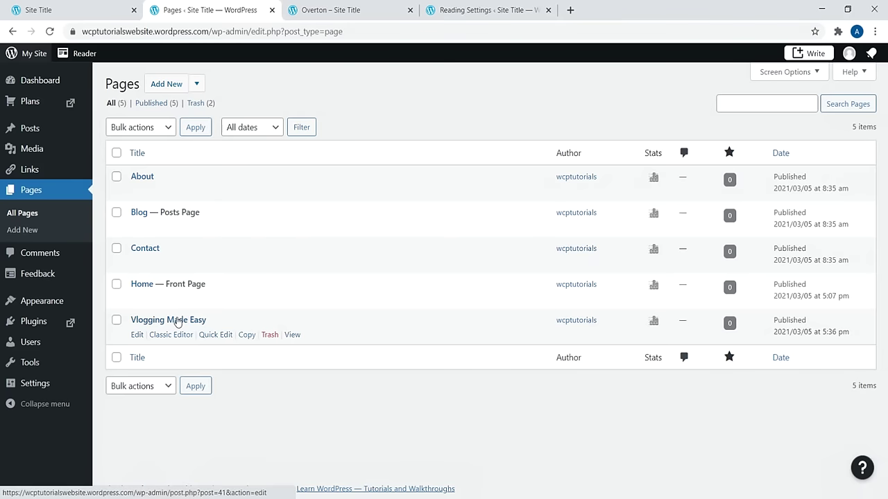
mouse_move(43, 386)
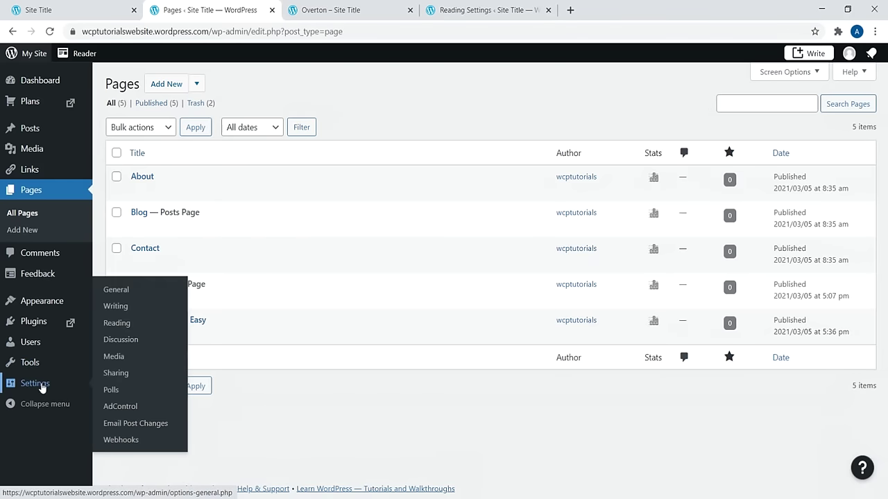
click(116, 323)
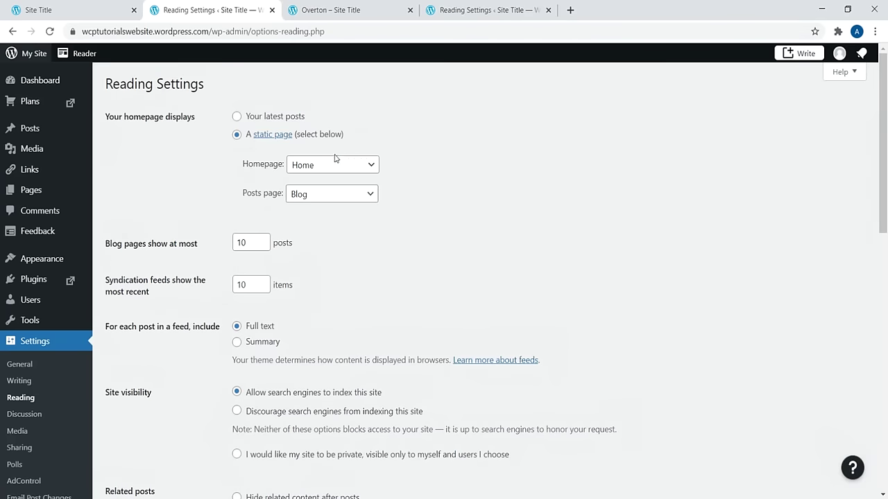
click(333, 164)
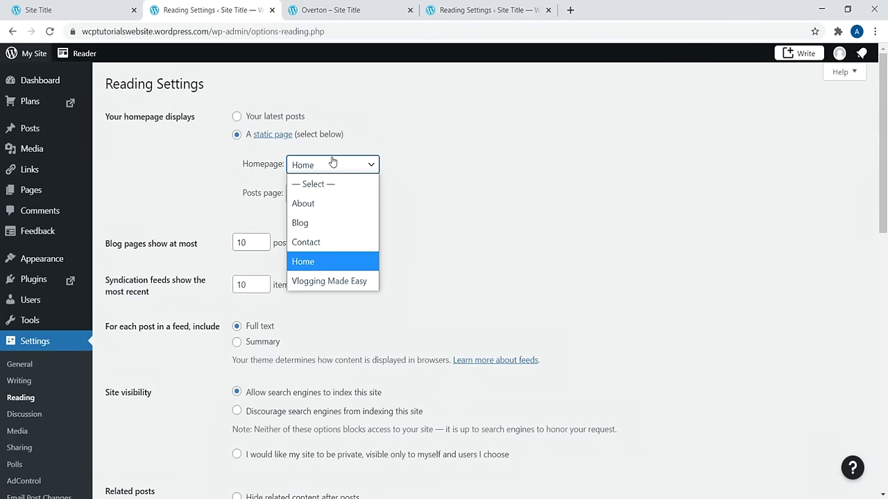
click(339, 280)
scroll(843, 168, down, 15)
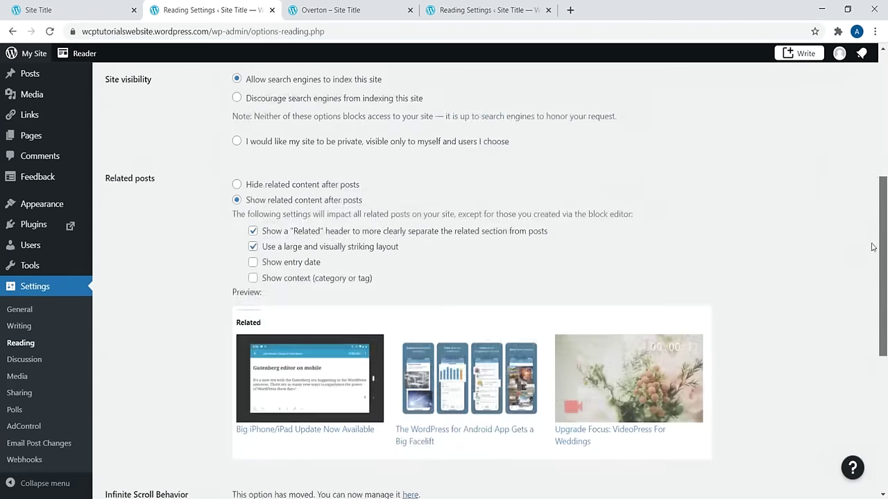
click(134, 437)
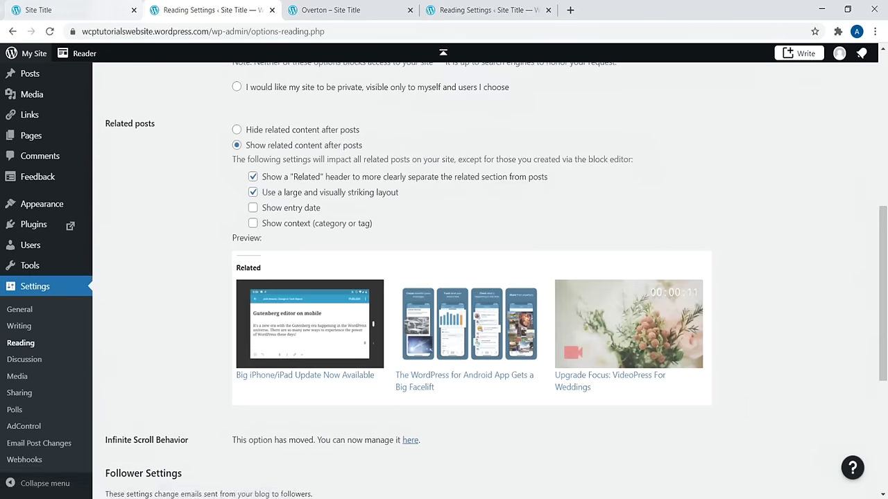
Step: Reload the live site and check its homepage
click(76, 9)
click(49, 32)
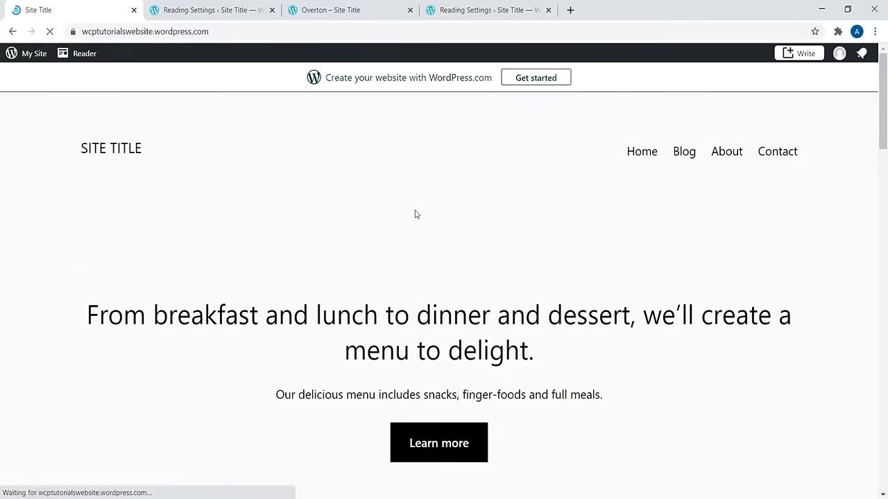
scroll(885, 102, down, 1)
drag(886, 102, 886, 75)
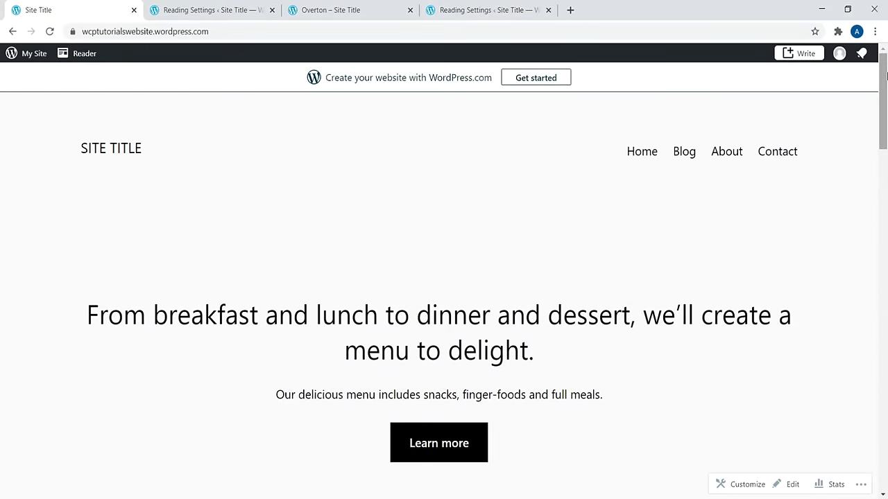
mouse_move(886, 75)
mouse_down()
mouse_move(886, 368)
mouse_move(885, 76)
mouse_up()
Step: Return to the Reading settings and open the site's list of pages
click(208, 10)
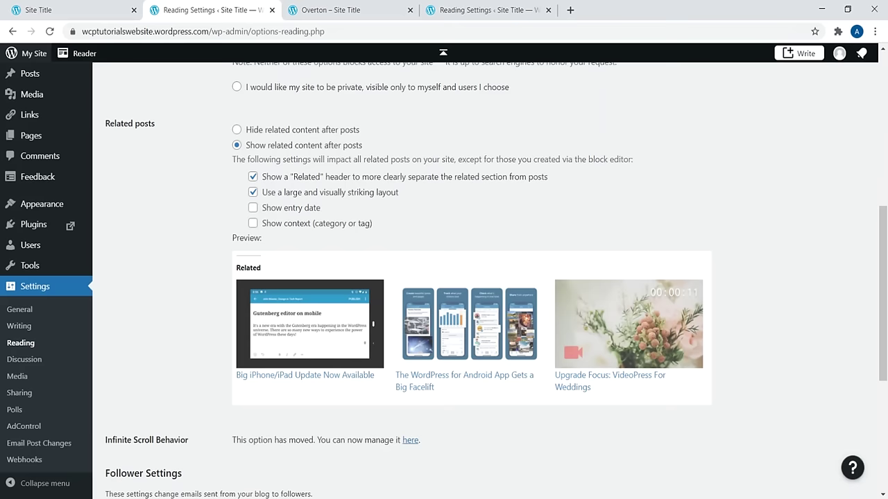
scroll(184, 142, up, 4)
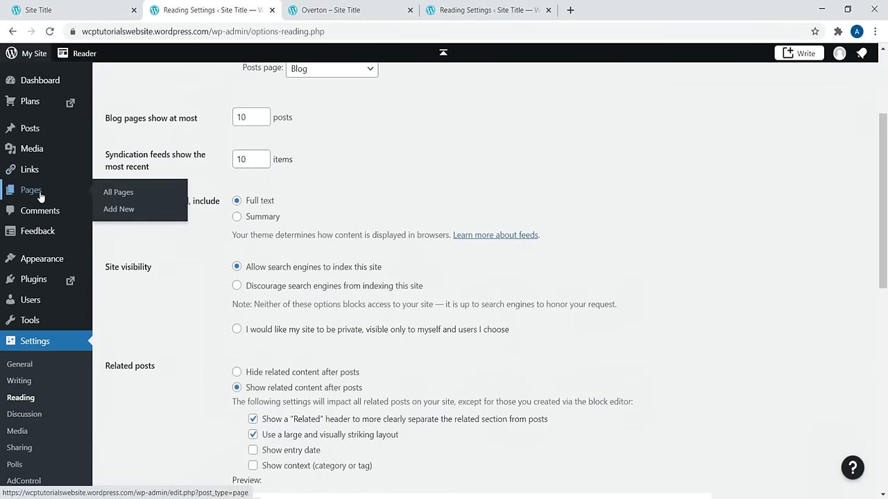
click(40, 198)
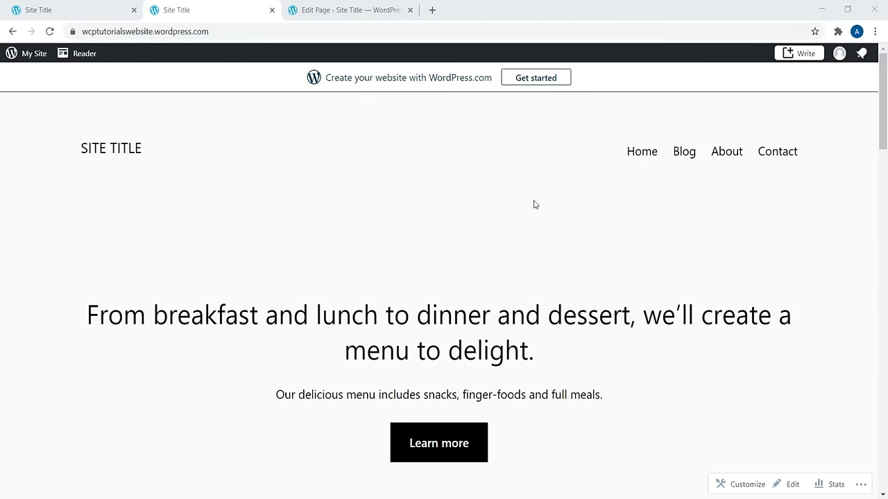
Step: Compare the page title in the Vlogging Made Easy editor with the live homepage
click(347, 9)
drag(480, 160, 81, 152)
click(208, 10)
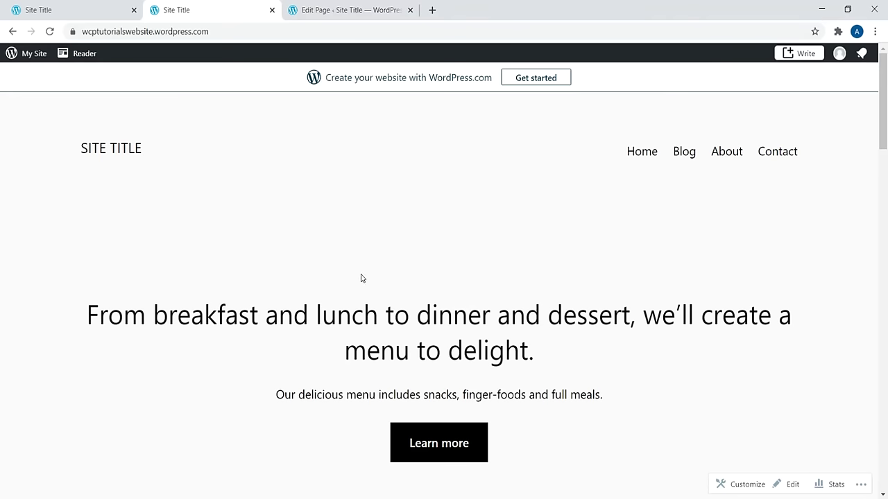
click(372, 8)
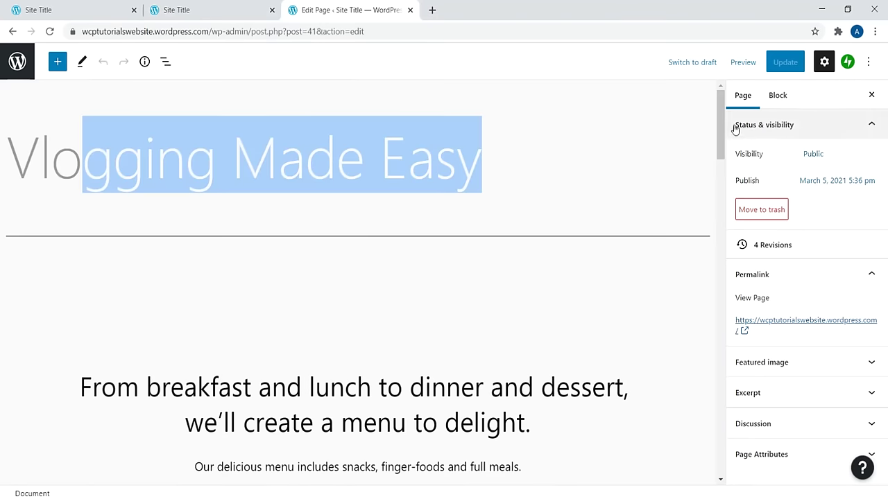
Step: Change the "From breakfast and lunch to dinner and dessert" heading to level H1
drag(720, 129, 722, 159)
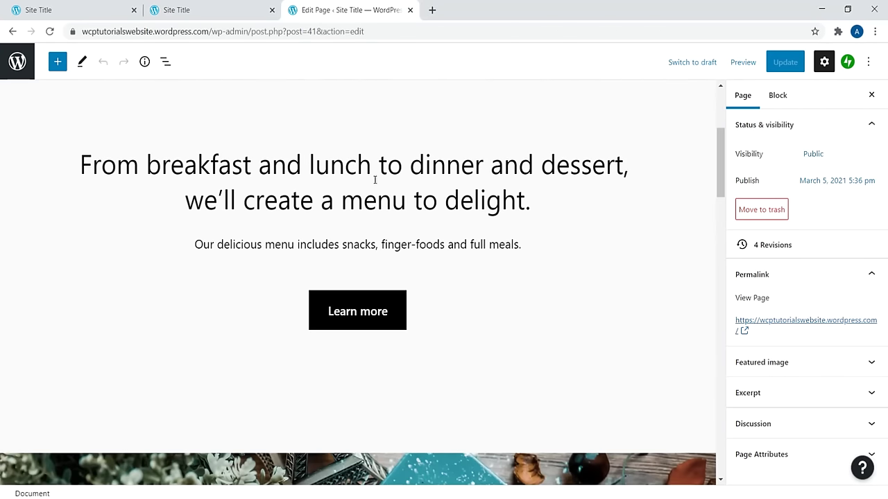
click(410, 166)
drag(509, 185, 67, 118)
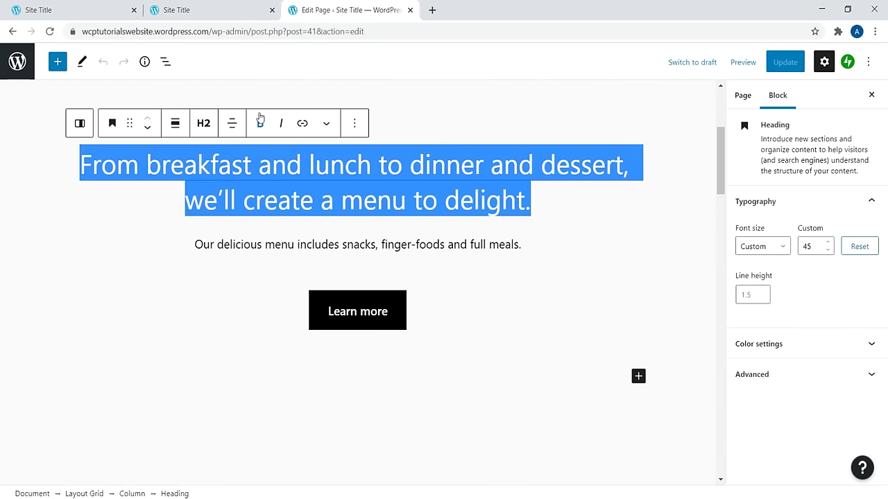
click(203, 124)
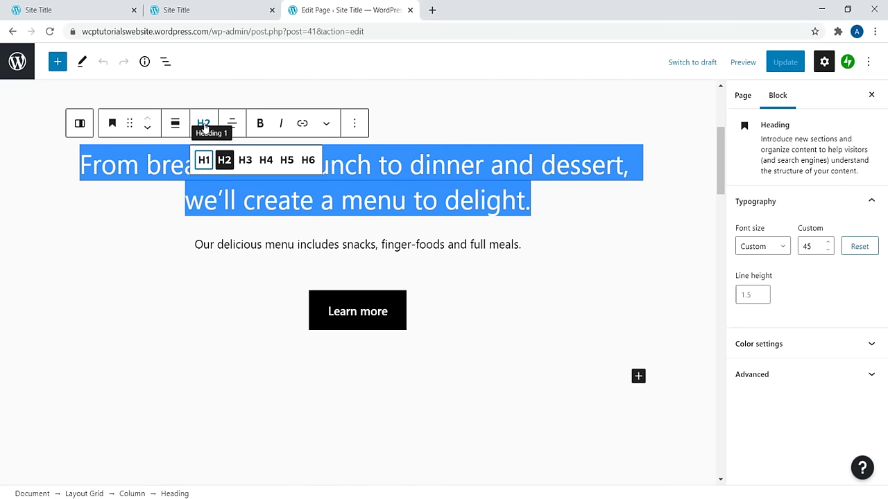
click(204, 161)
click(478, 215)
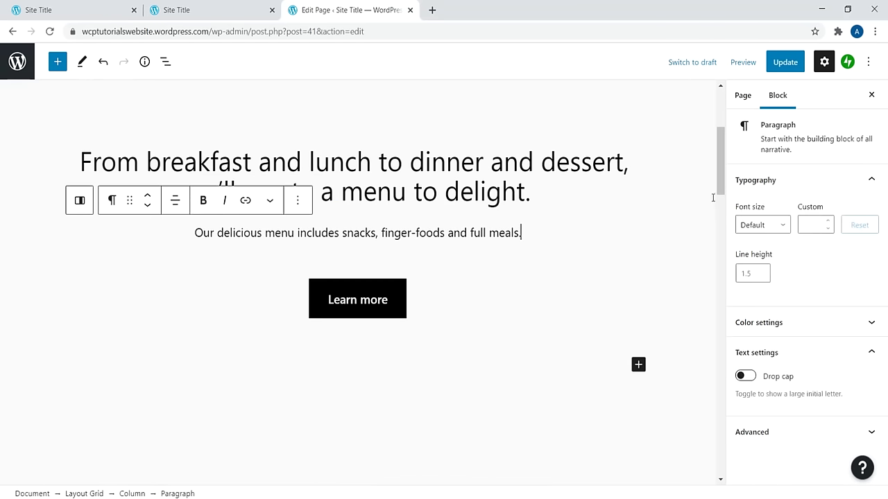
Step: Highlight part of the page title "Vlogging Made Easy"
scroll(423, 116, up, 3)
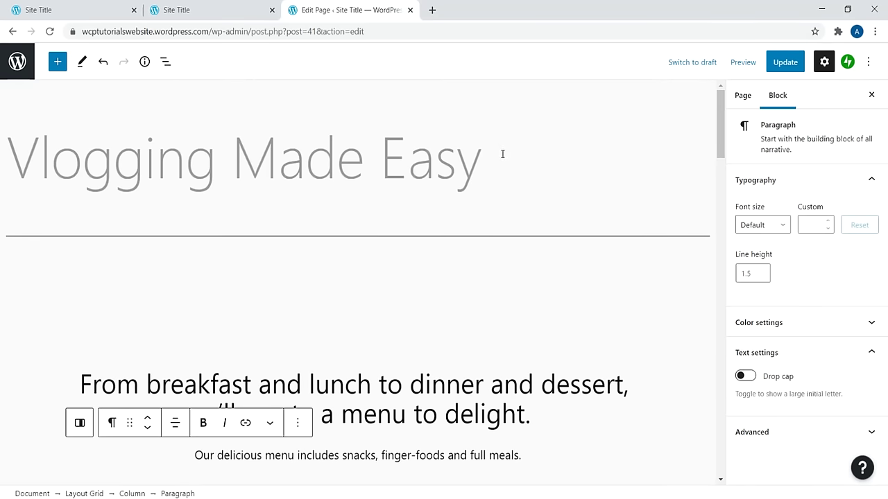
drag(502, 154, 112, 126)
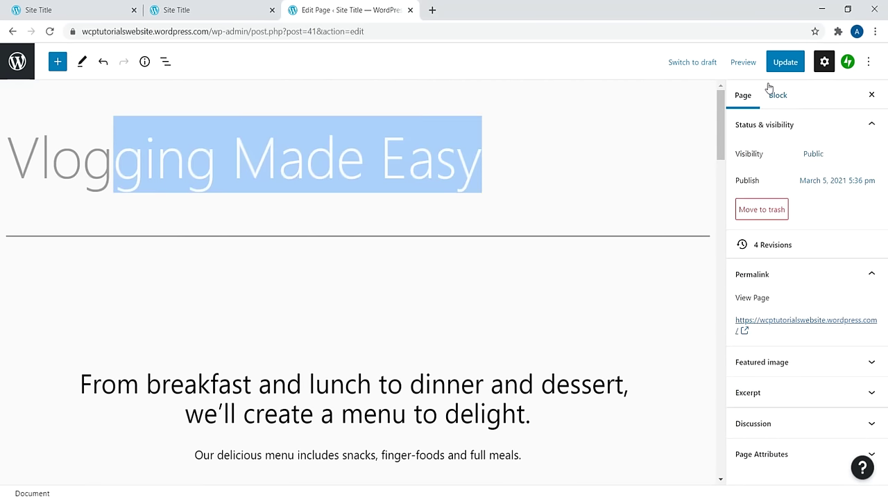
Step: Update the Vlogging Made Easy page and reload the live homepage to check the changes
click(784, 62)
click(202, 10)
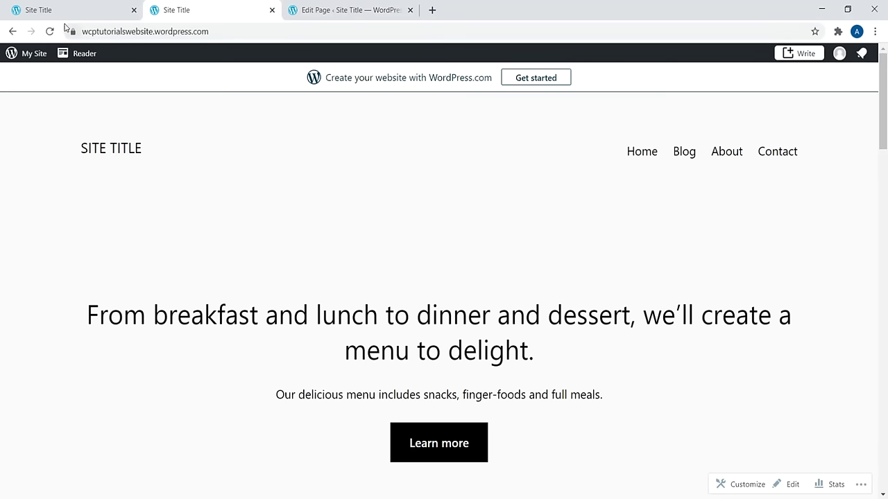
click(50, 32)
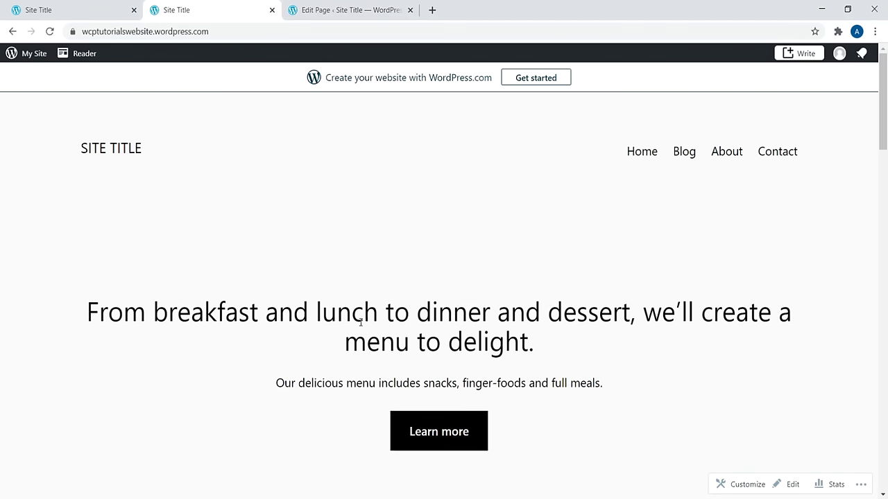
Step: Return to the page editor and set the "From breakfast and lunch" heading's font size to the Huge preset after trying Extra large
click(346, 9)
click(531, 381)
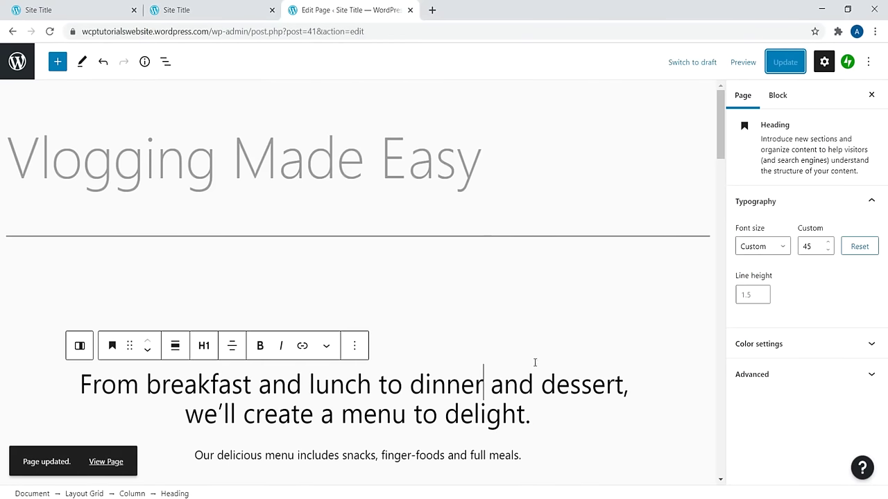
click(783, 248)
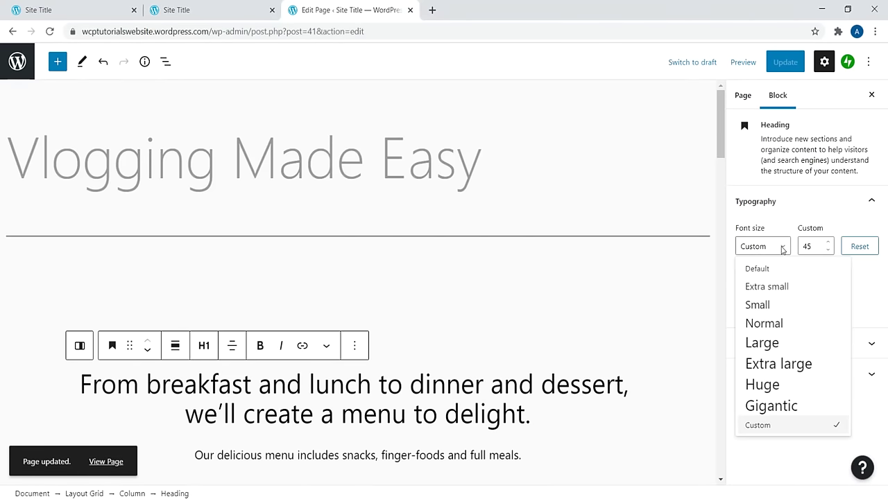
click(784, 364)
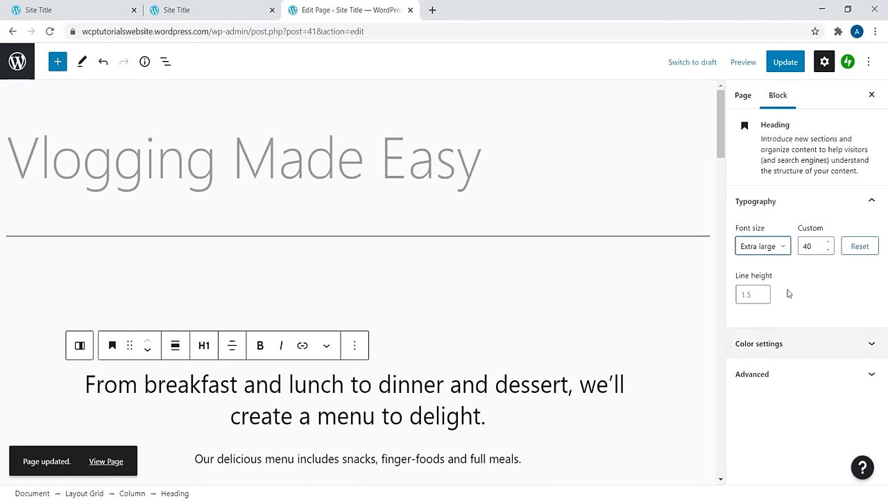
click(768, 252)
click(766, 383)
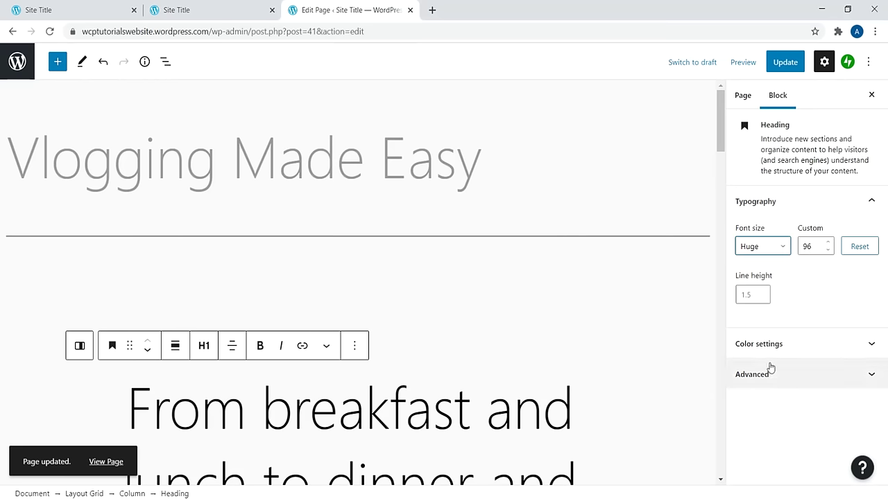
Step: Reduce the heading's custom font size to 81
click(829, 257)
click(830, 257)
click(830, 258)
click(829, 257)
click(829, 258)
click(829, 258)
click(829, 258)
click(829, 257)
click(829, 257)
click(830, 257)
Step: Save the resized heading by updating the page, and reload the live homepage to inspect it
click(787, 68)
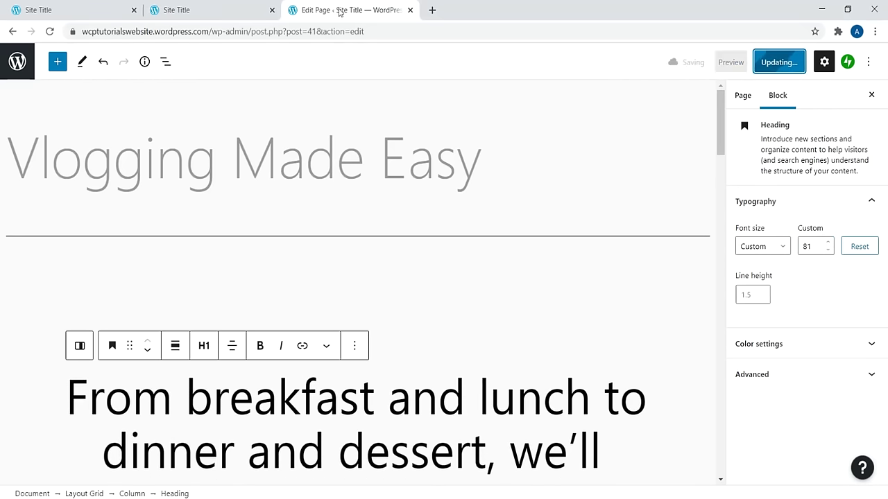
click(194, 10)
click(49, 31)
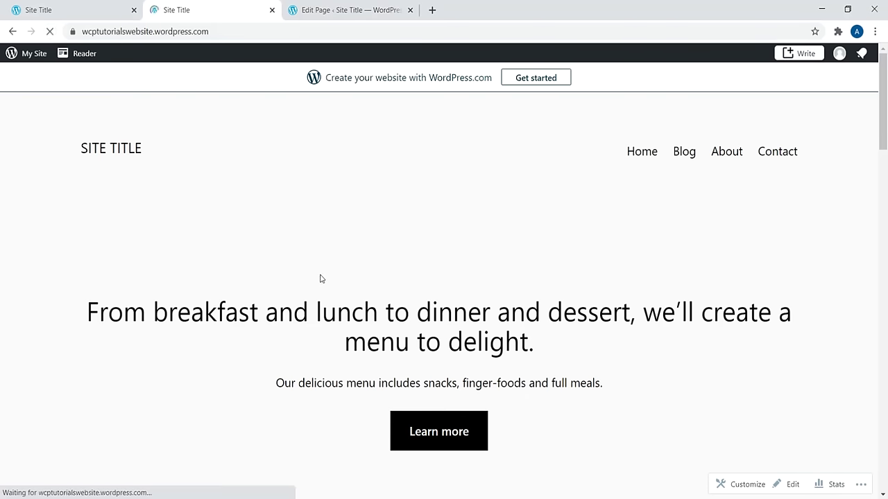
drag(885, 114, 886, 125)
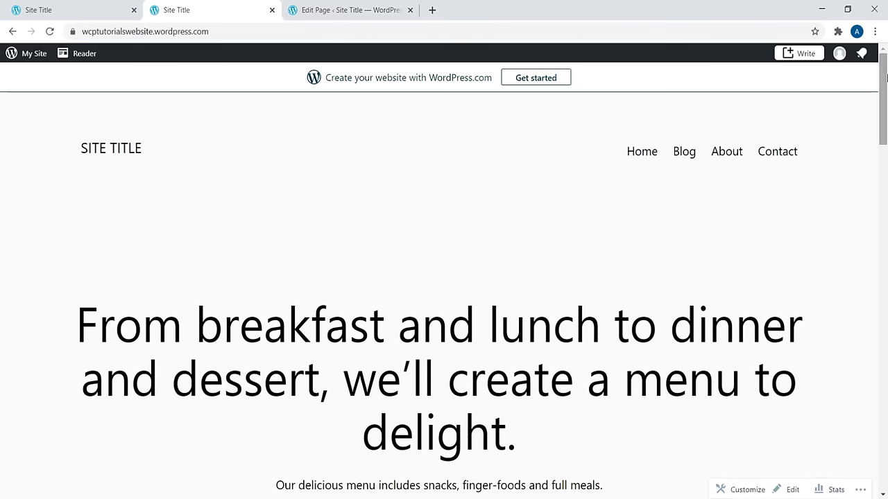
drag(527, 425, 258, 323)
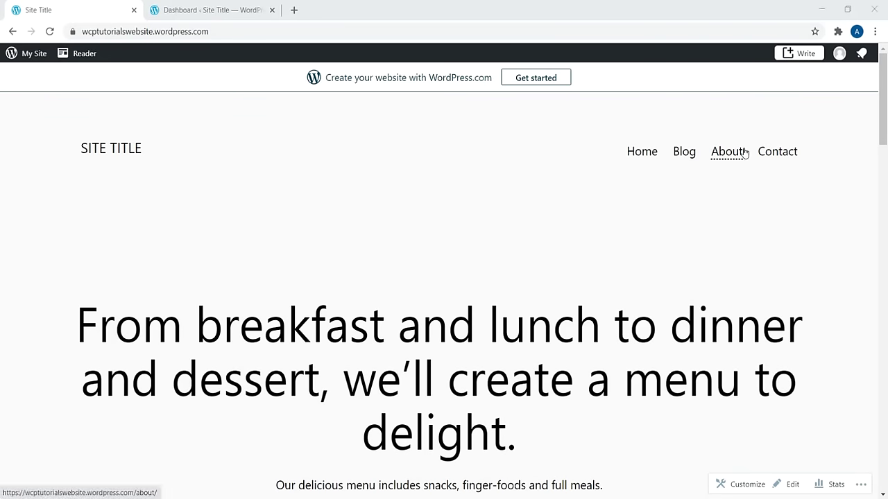
Step: Open the Blog page on the live site and look through its posts
drag(883, 97, 833, 61)
click(683, 151)
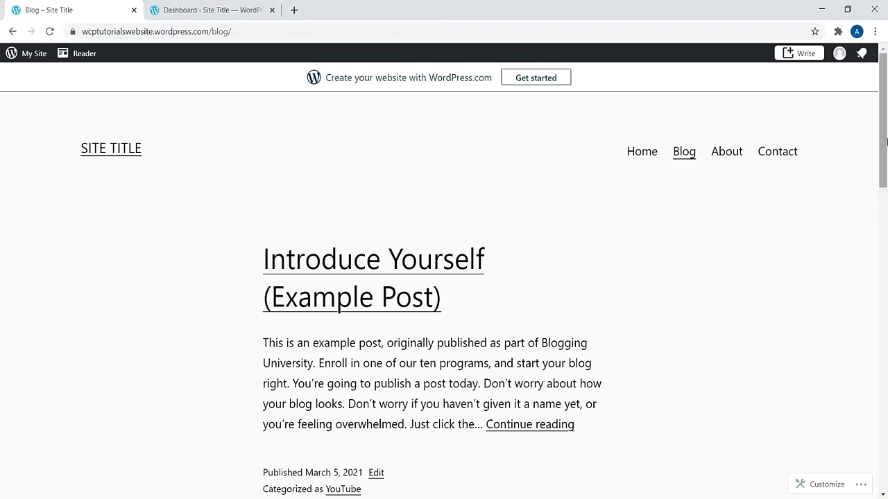
mouse_move(886, 106)
mouse_down()
mouse_move(886, 416)
mouse_move(885, 100)
mouse_up()
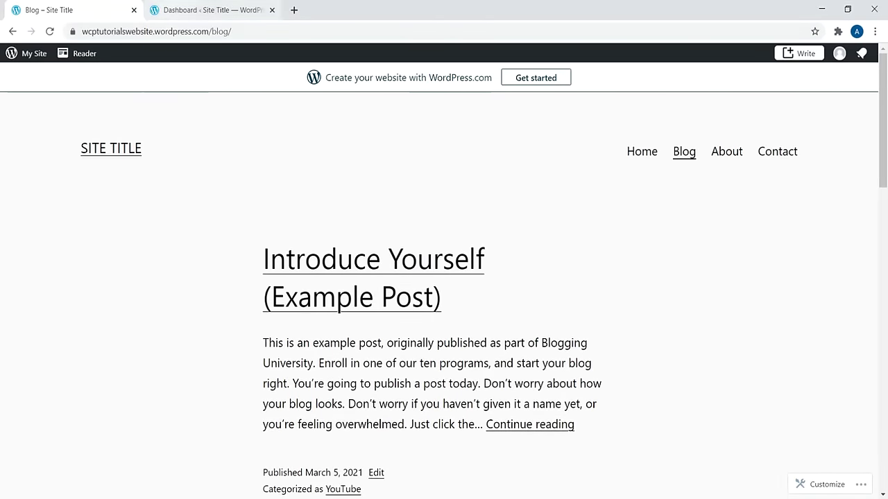
Step: Review the homepage and posts page assignments in the Reading Settings and compare them with the live Blog page
click(206, 6)
mouse_move(31, 450)
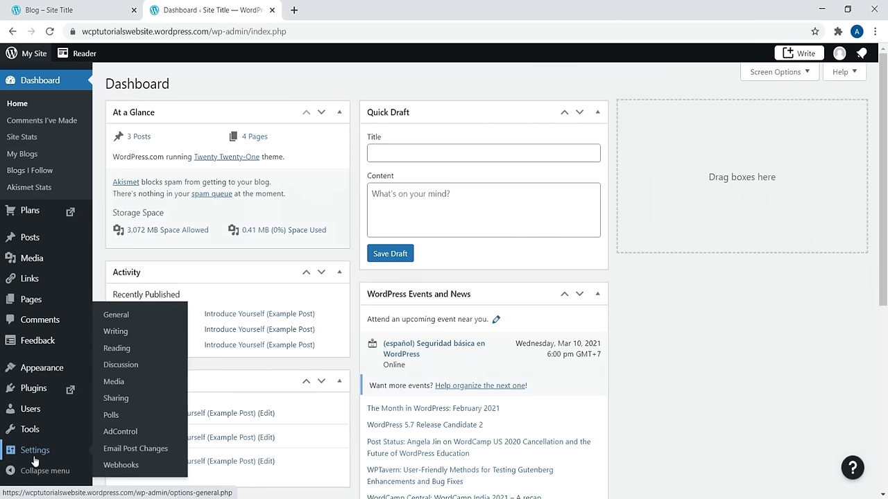
click(116, 348)
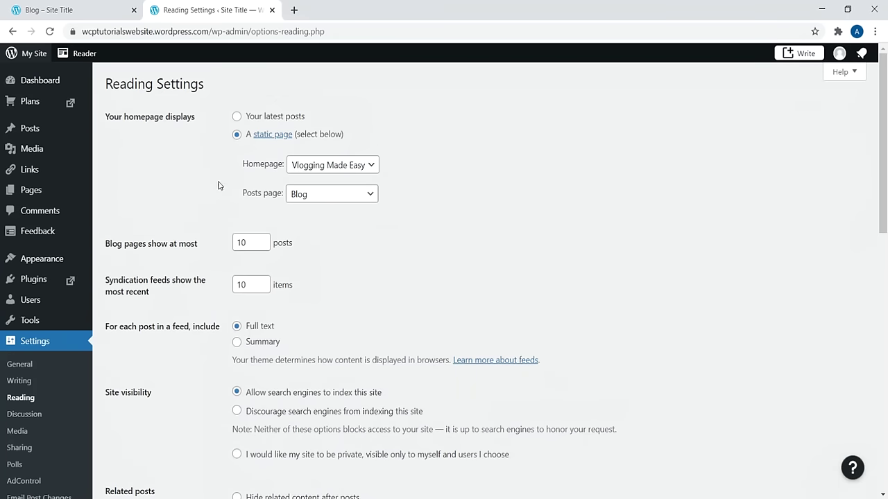
click(69, 9)
drag(886, 108, 726, 90)
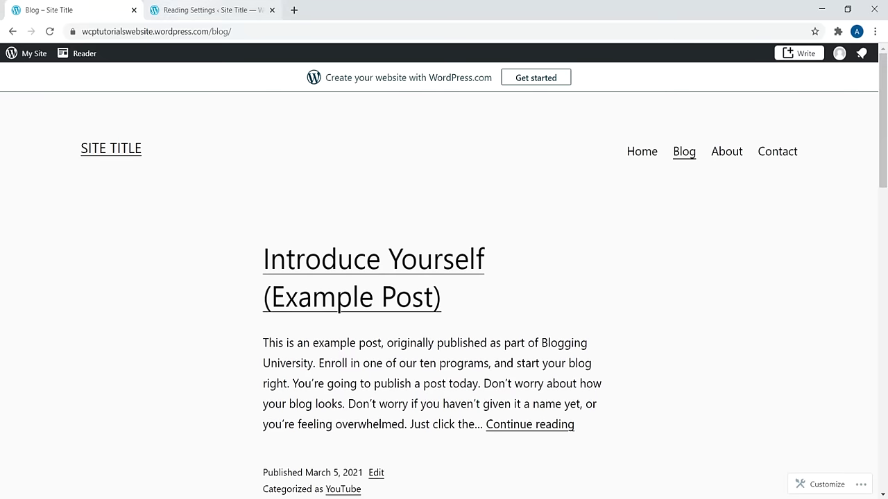
click(185, 8)
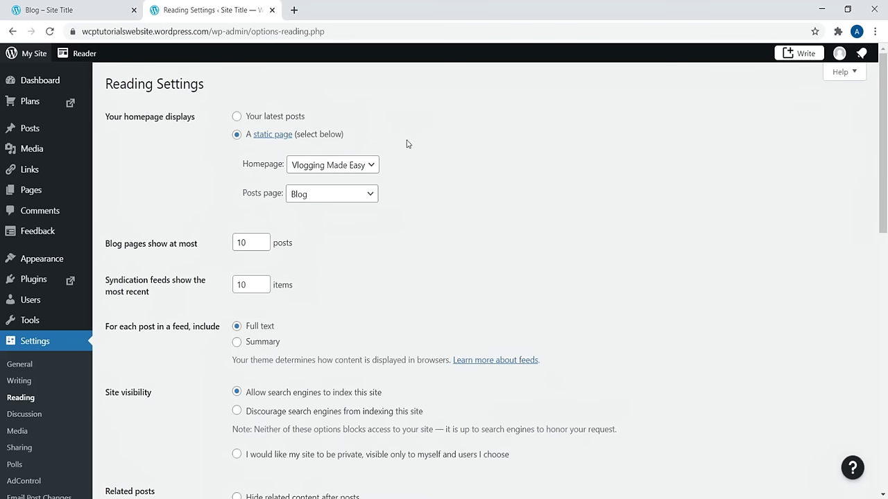
Step: Start a new page from the site's page list and browse to the Blog layouts
click(31, 189)
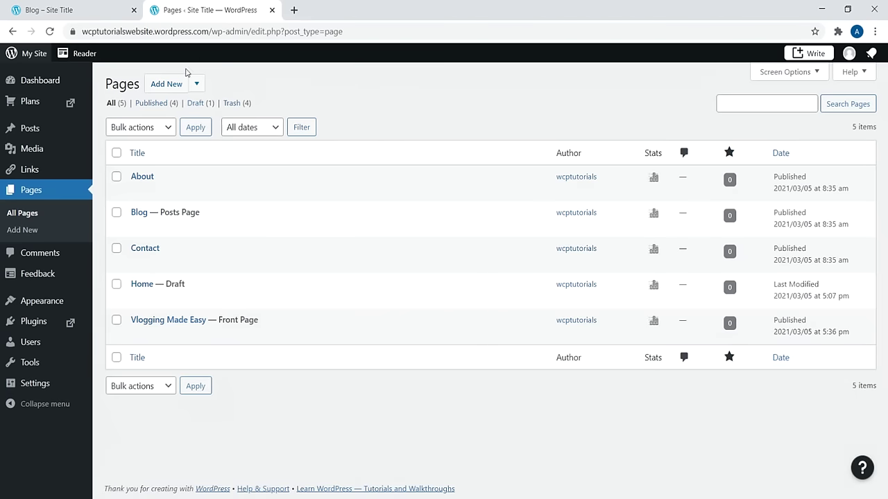
click(178, 84)
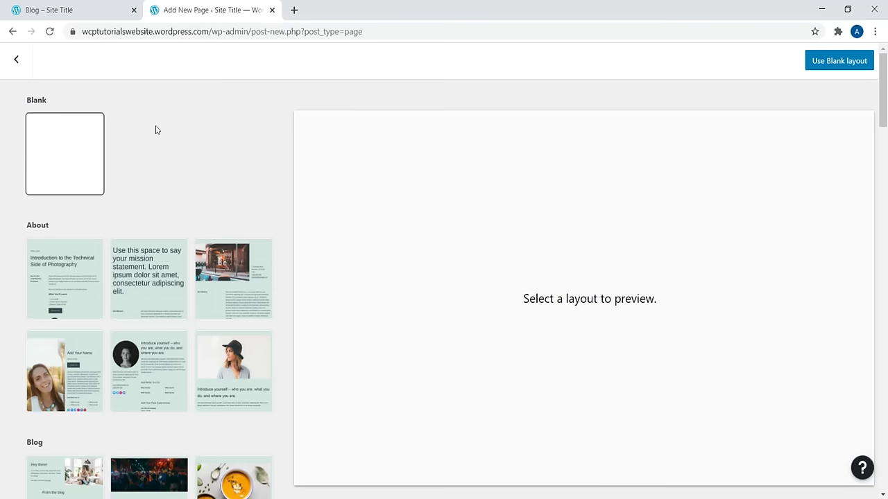
scroll(156, 129, down, 4)
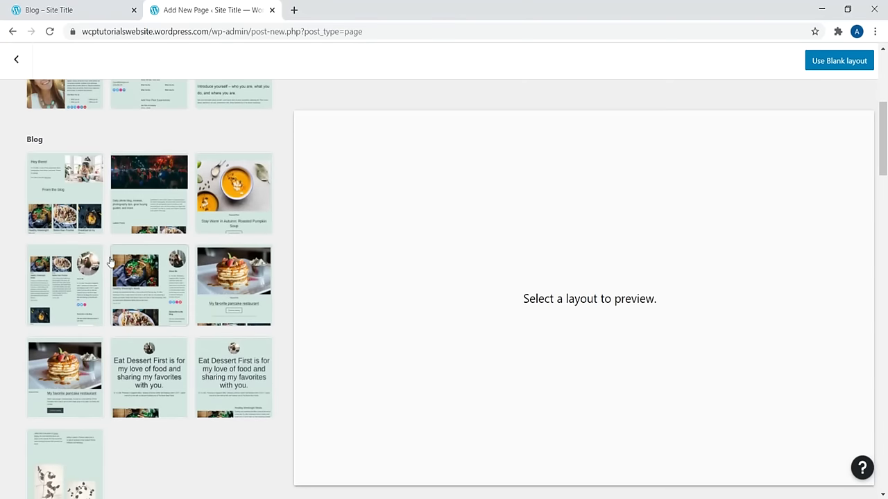
Step: Preview both "Eat Dessert First" layouts and the centered "My favorite pancake restaurant" layout among the Blog layouts
click(167, 375)
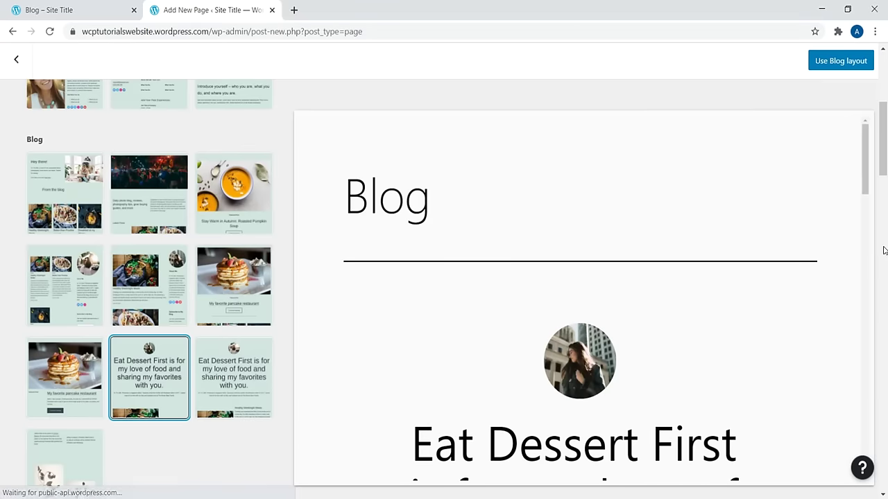
drag(864, 138, 857, 230)
click(233, 378)
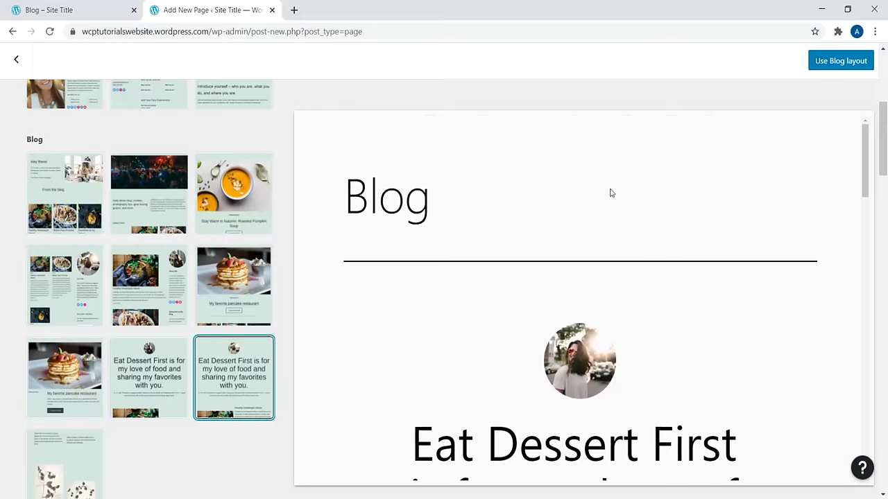
scroll(610, 193, down, 3)
click(234, 284)
scroll(844, 186, down, 2)
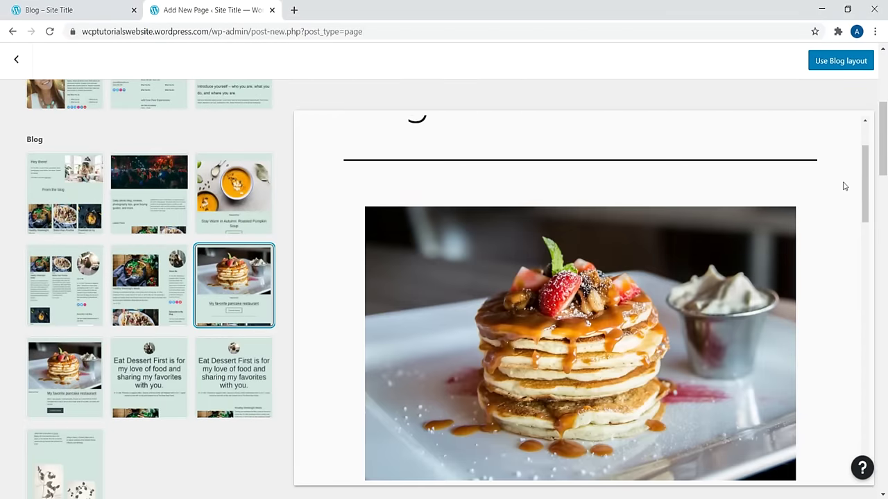
drag(864, 151, 858, 206)
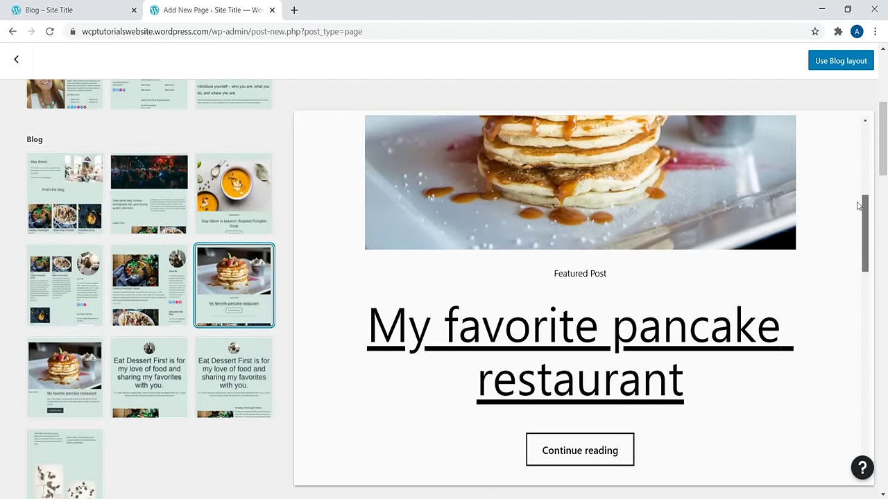
scroll(857, 205, up, 5)
Step: Choose the second "Eat Dessert First" Blog layout, review its preview and apply it to the new page
click(229, 368)
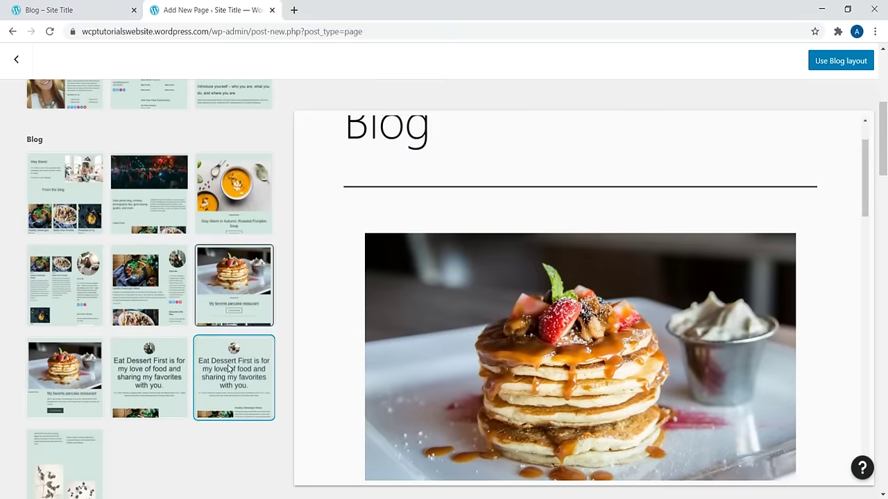
scroll(617, 253, down, 5)
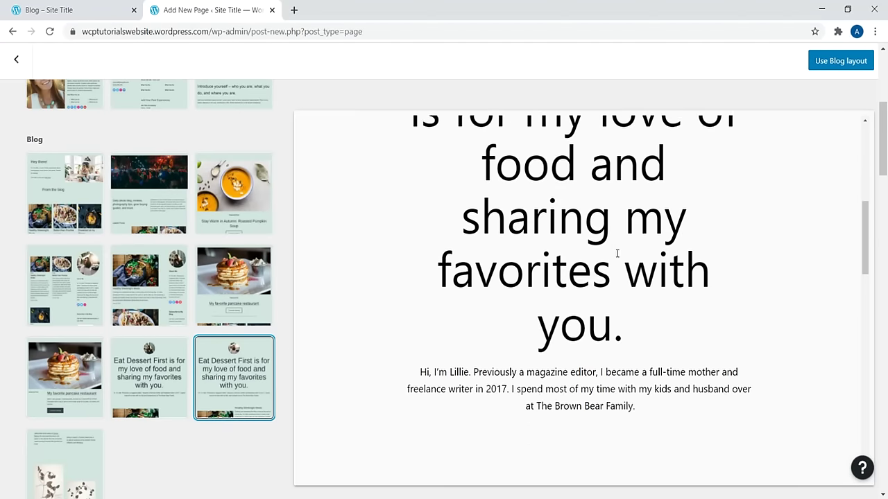
scroll(617, 254, down, 10)
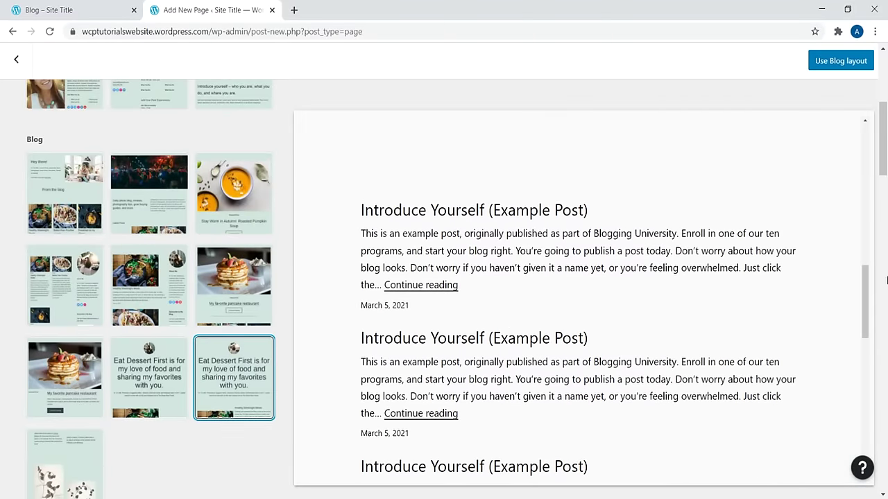
drag(864, 294, 866, 137)
click(833, 64)
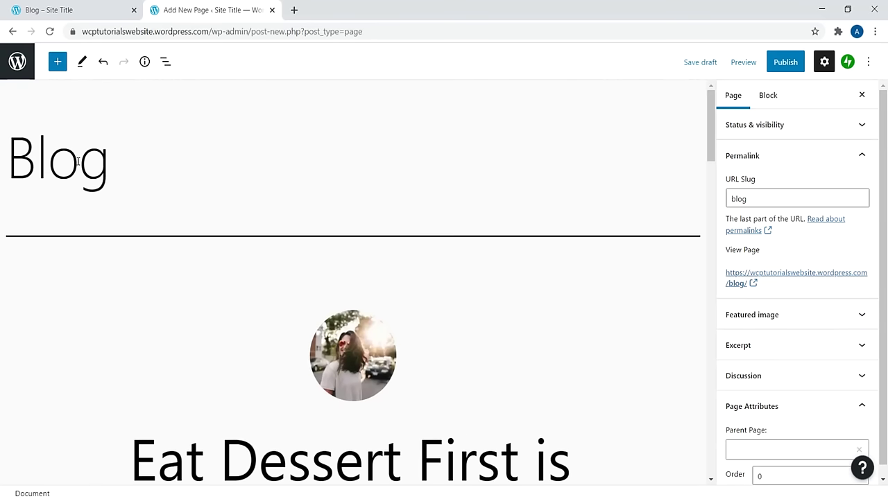
Step: Title the new page "Blog 2" and publish it
text(2)
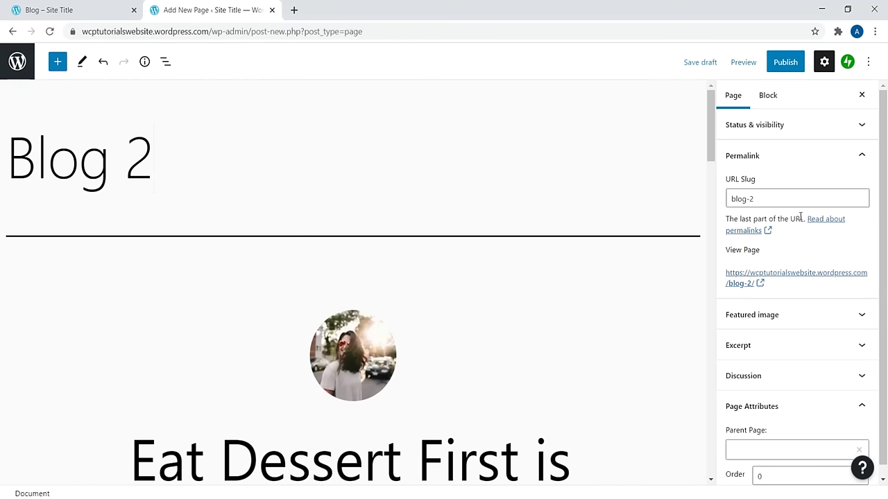
drag(774, 198, 728, 198)
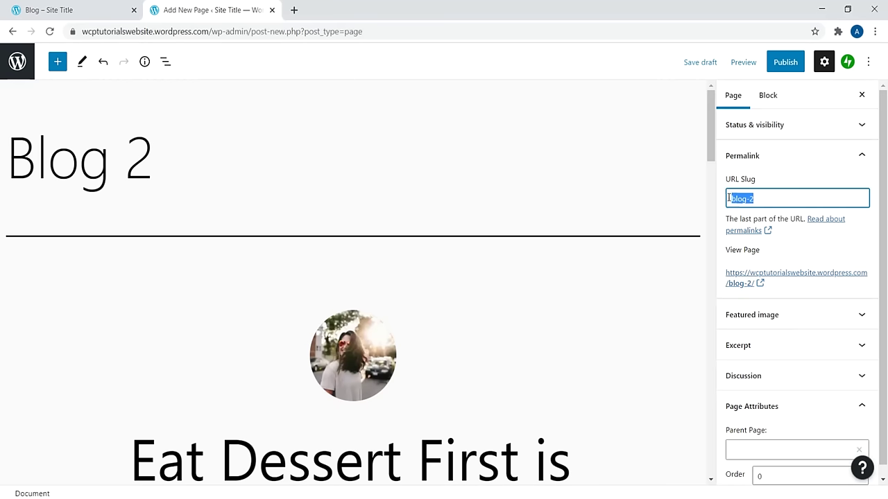
click(792, 64)
click(779, 63)
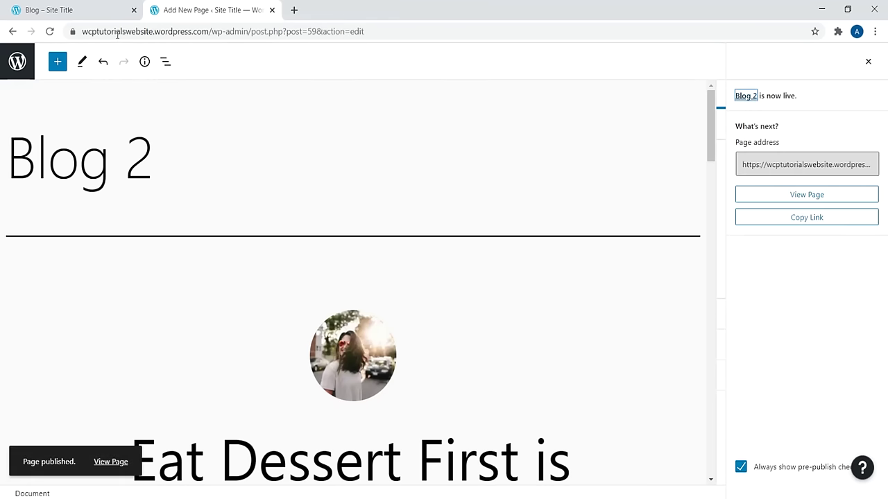
key(ctrl+shift+Tab)
key(ctrl+Tab)
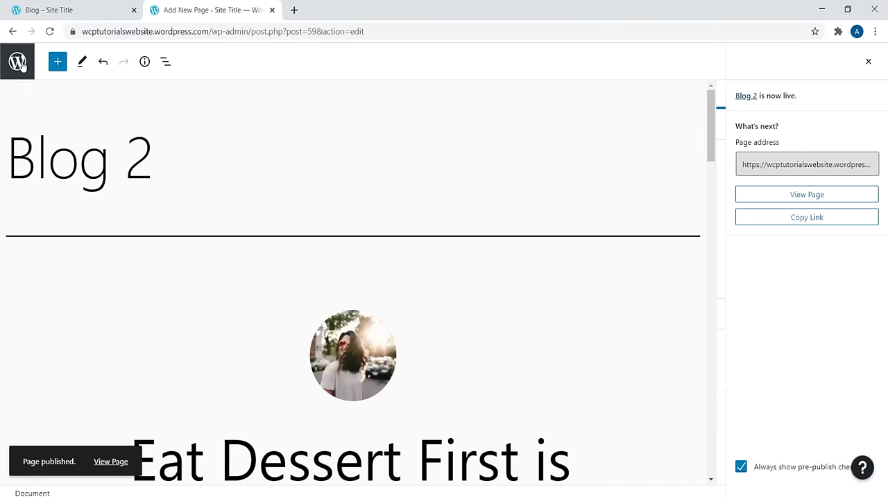
Step: Set the posts page to "Blog 2" in the site's Reading settings and save the changes
click(17, 61)
click(54, 104)
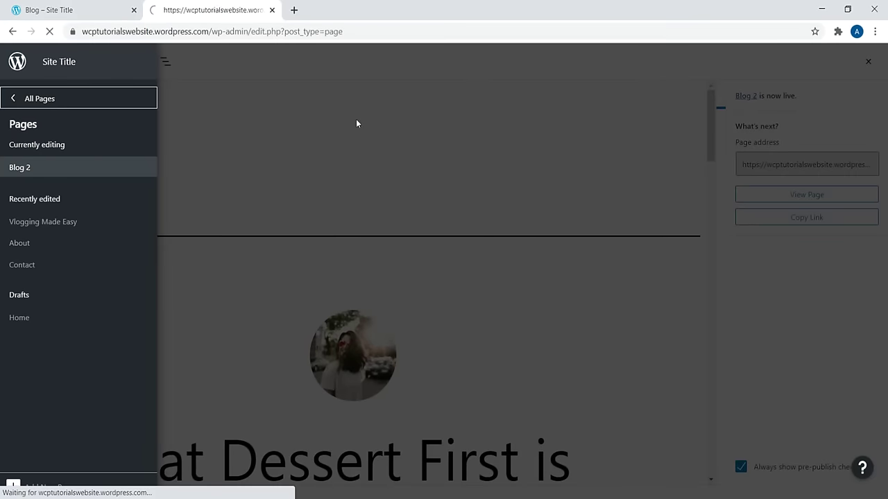
mouse_move(43, 387)
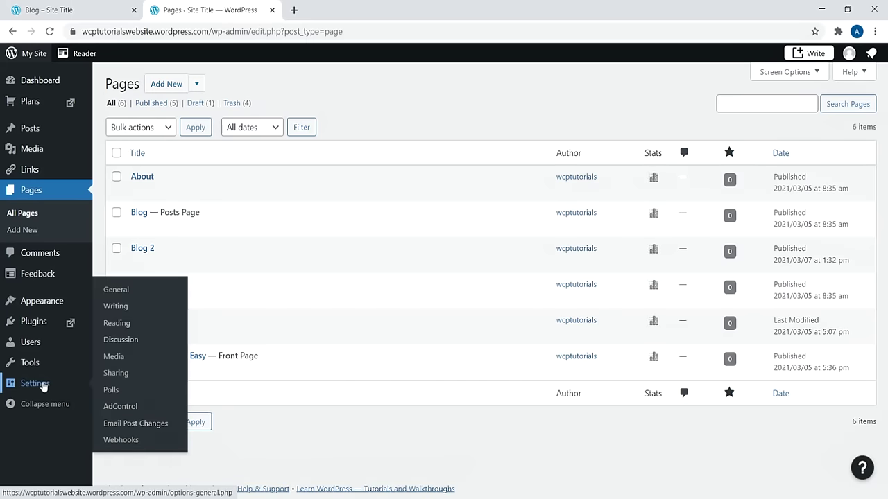
click(128, 324)
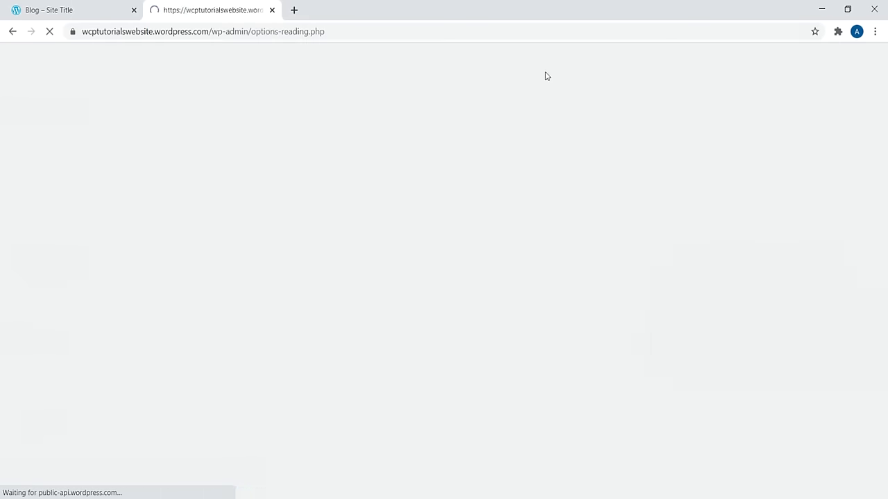
click(340, 193)
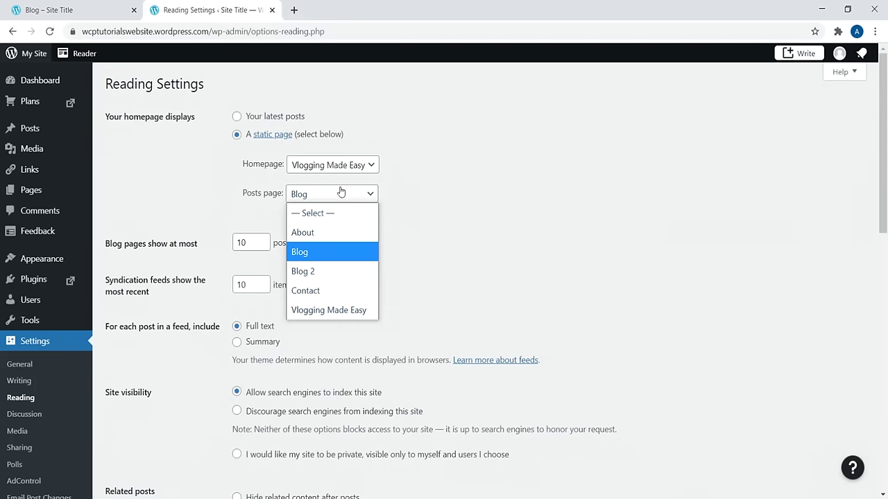
click(335, 271)
scroll(43, 358, down, 8)
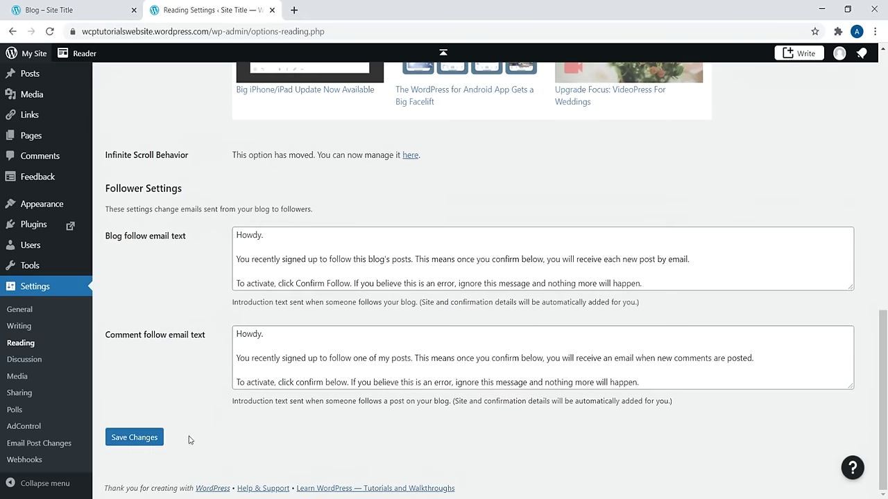
click(135, 437)
Step: Reload the live site's Blog page, look through its content and check its web address
click(56, 10)
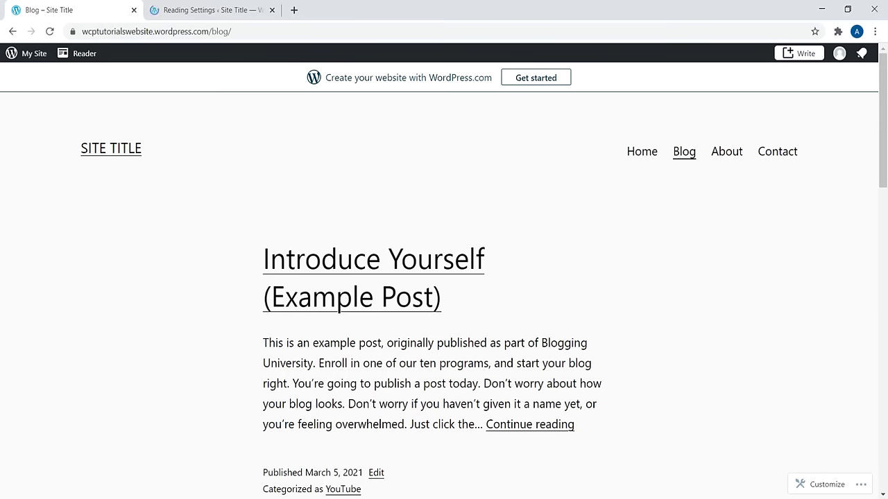
click(50, 32)
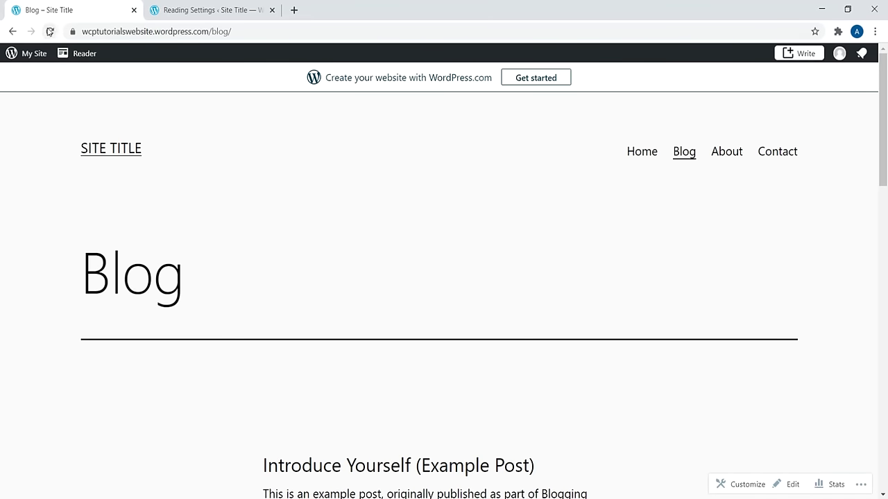
click(50, 32)
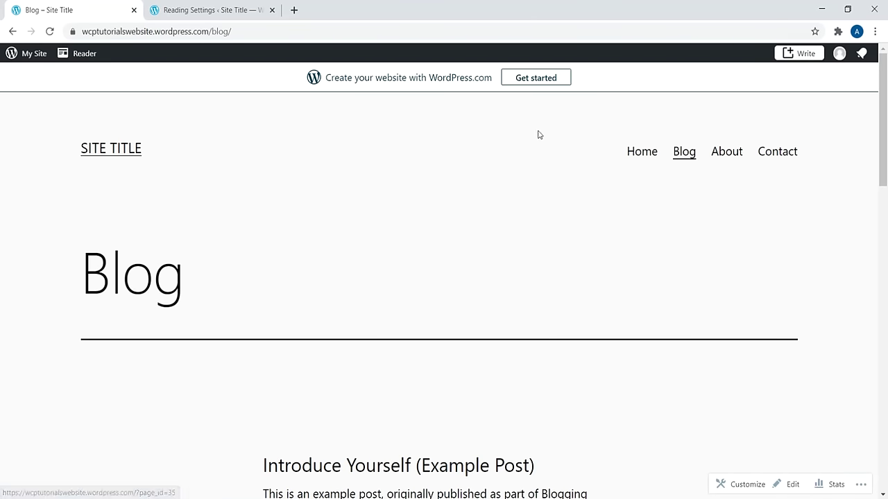
click(677, 155)
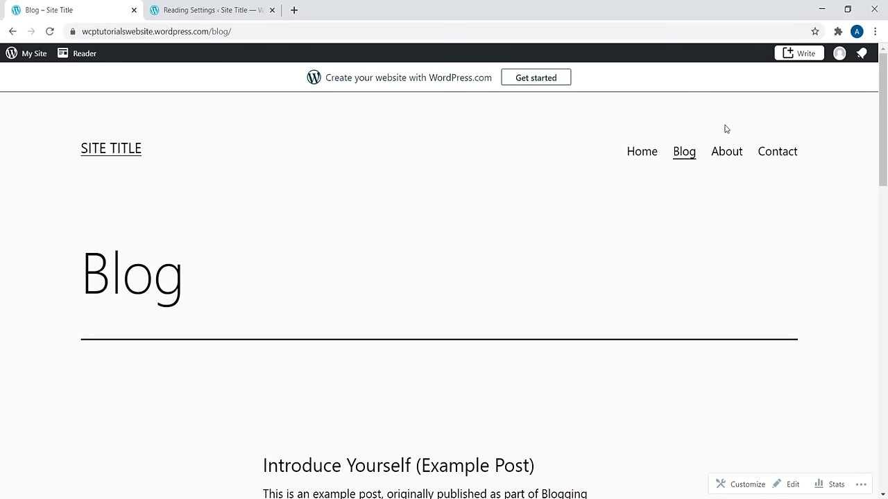
scroll(478, 210, down, 4)
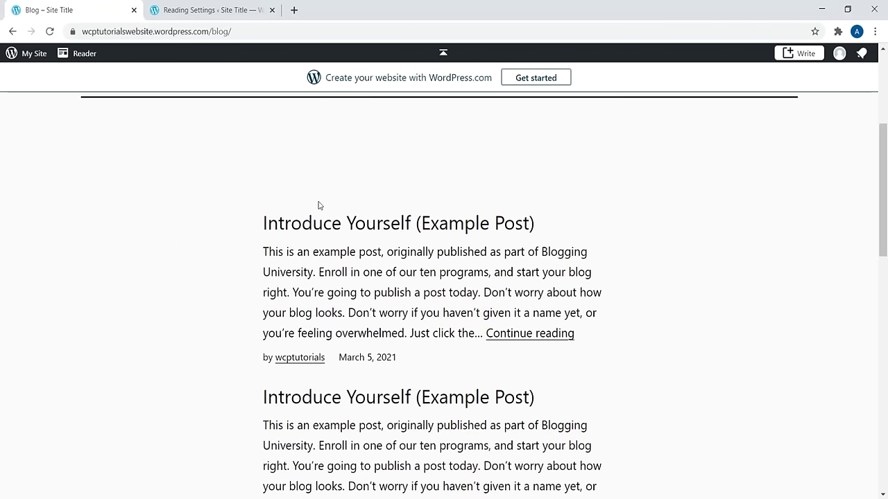
scroll(320, 205, up, 4)
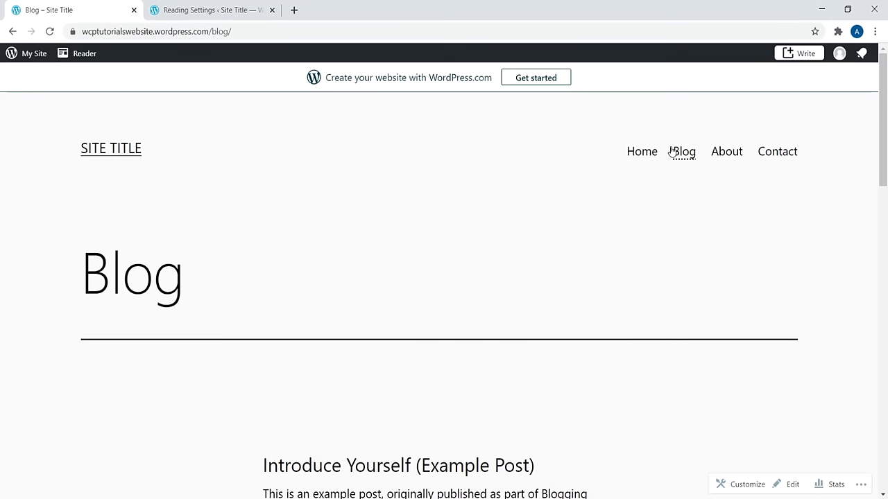
click(246, 28)
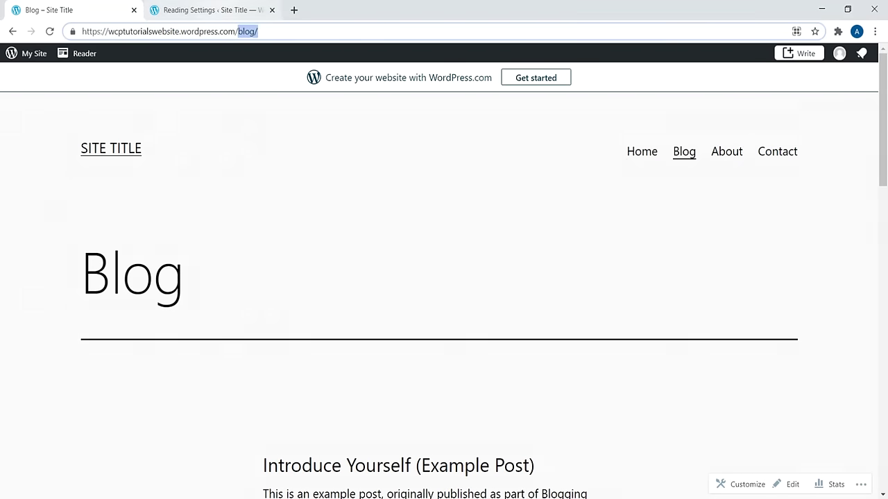
Step: Remove the Blog item from the Primary navigation menu and add the "Blog 2" page in its place
click(208, 10)
click(862, 115)
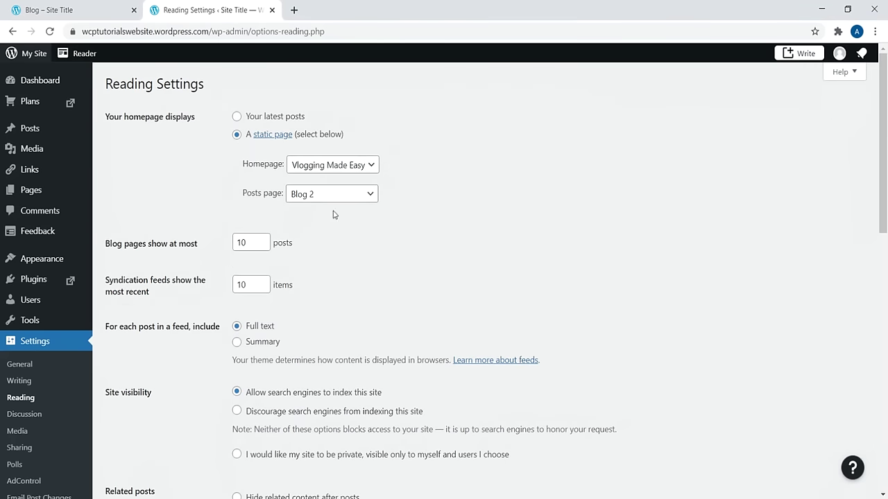
mouse_move(49, 267)
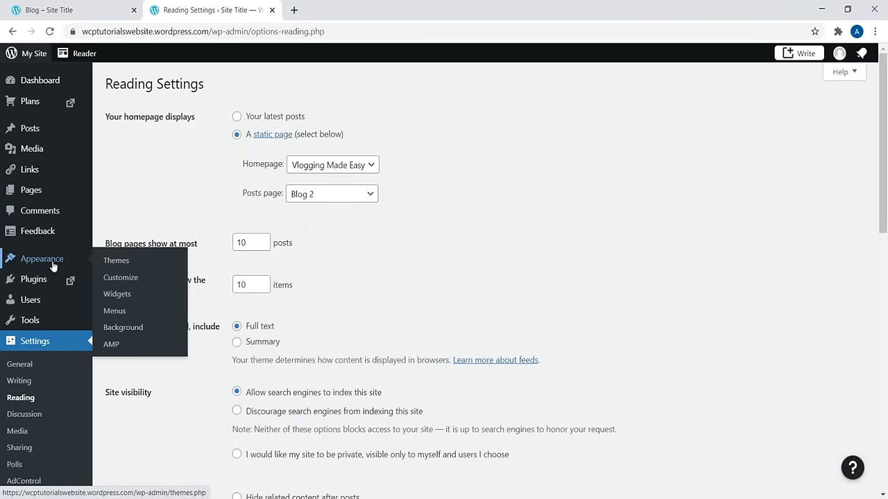
click(118, 311)
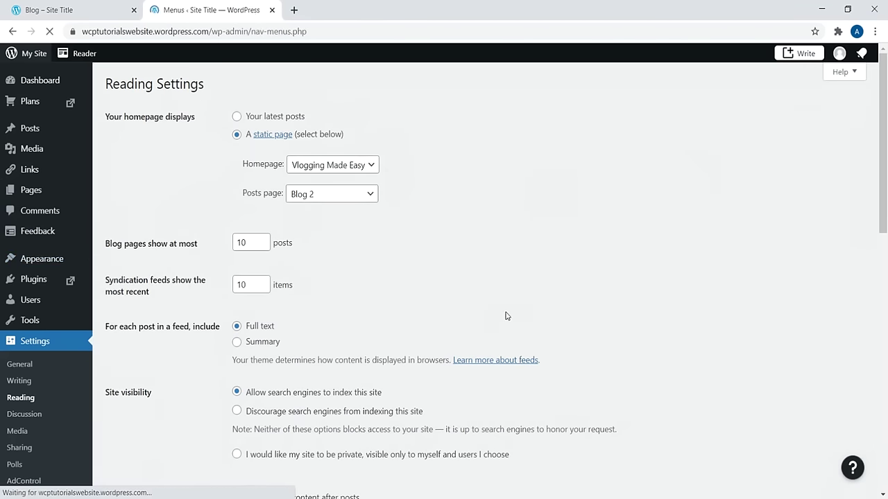
click(515, 324)
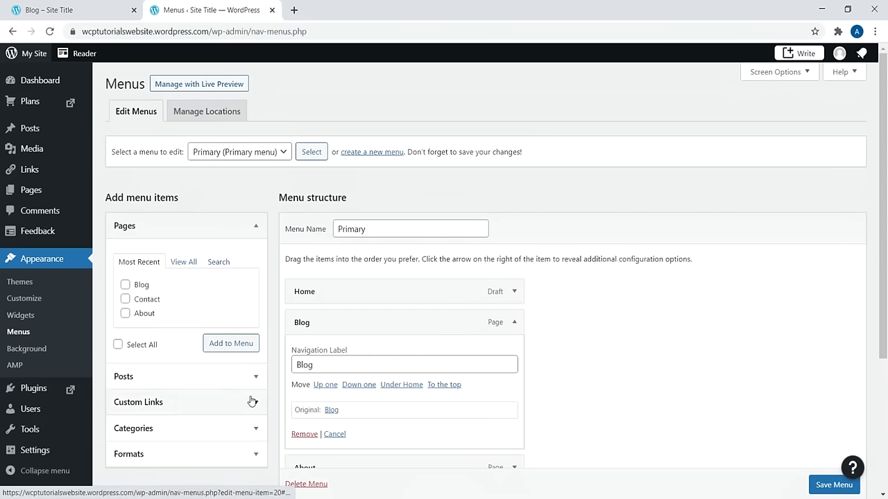
click(297, 434)
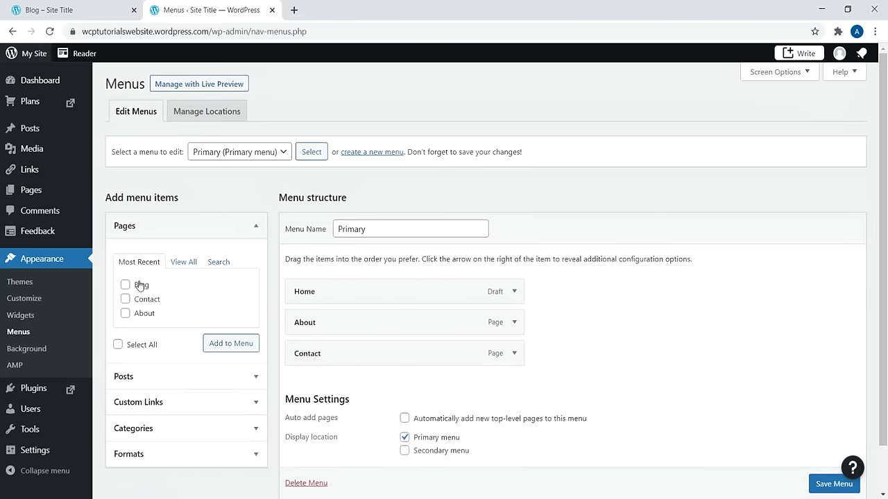
click(183, 263)
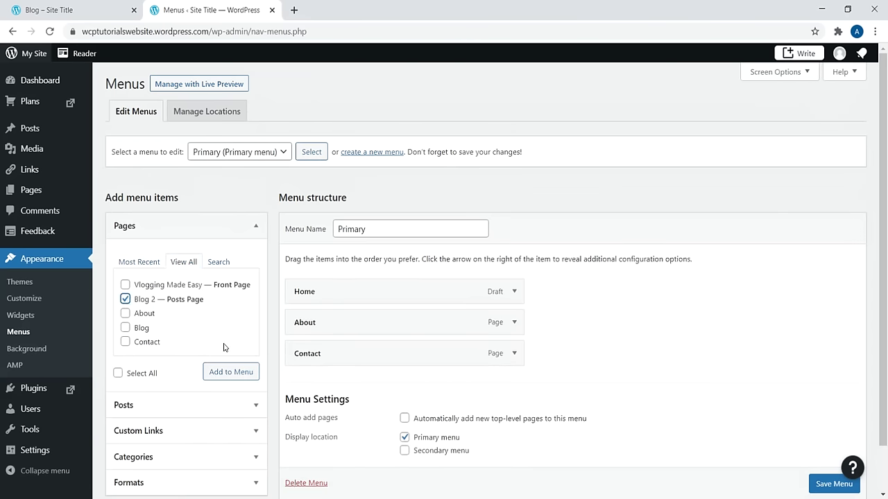
click(244, 378)
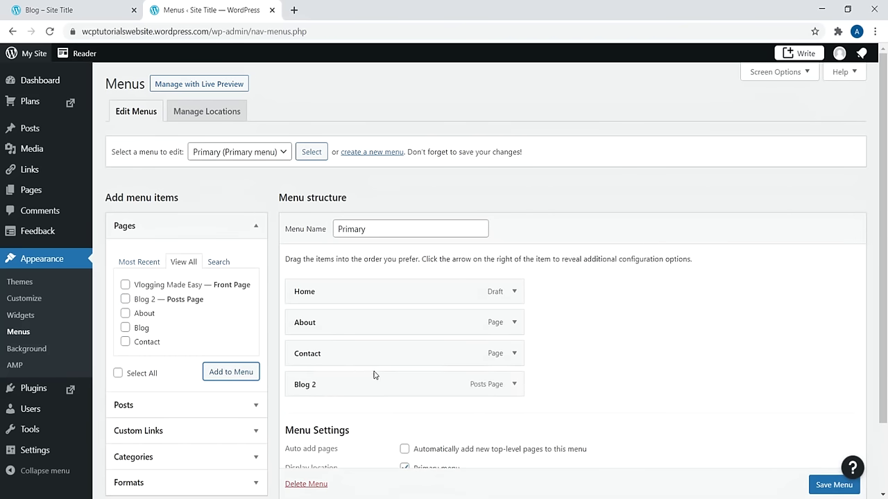
Step: Set the navigation label of the Blog 2 menu item to "Blog" and save the Primary menu
click(514, 387)
click(339, 425)
key(BackSpace)
key(BackSpace)
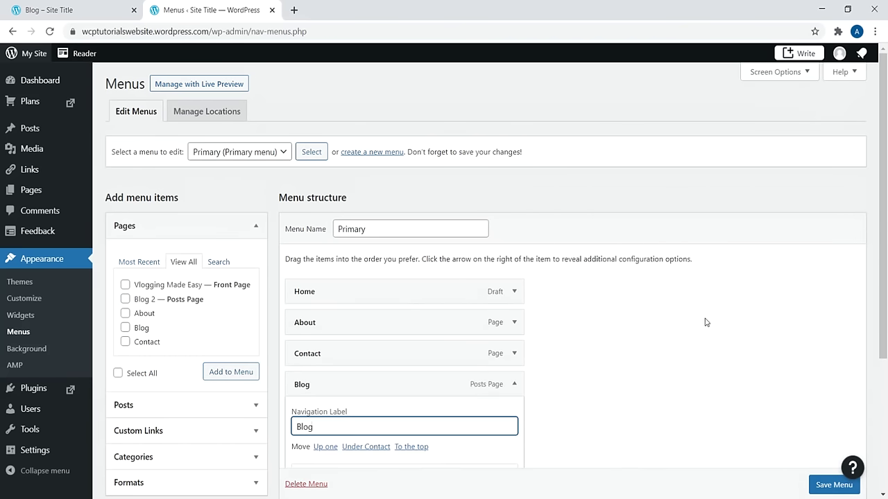
scroll(767, 419, down, 3)
click(832, 436)
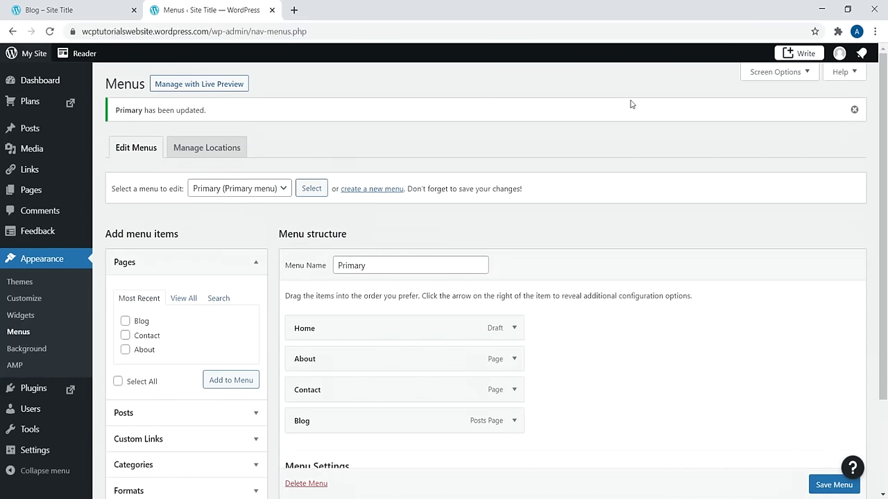
Step: Reload the live site and open the new Blog menu item to examine the page it displays
key(ctrl+1)
key(F5)
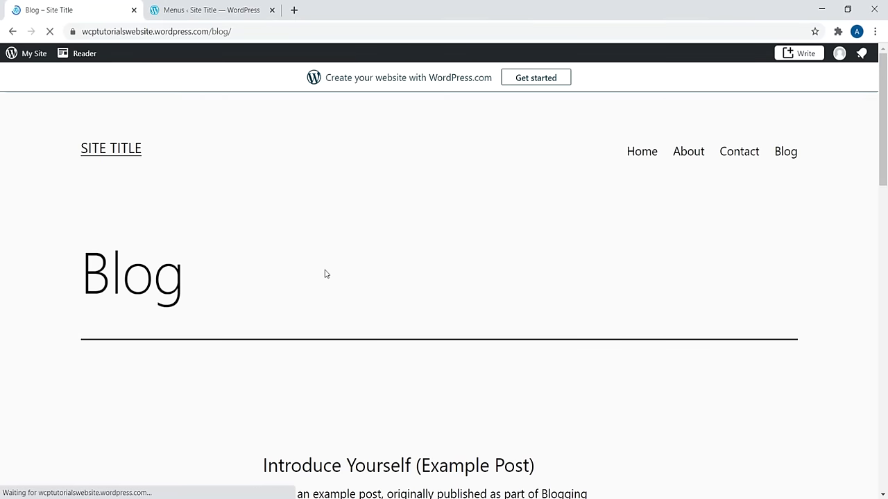
click(790, 155)
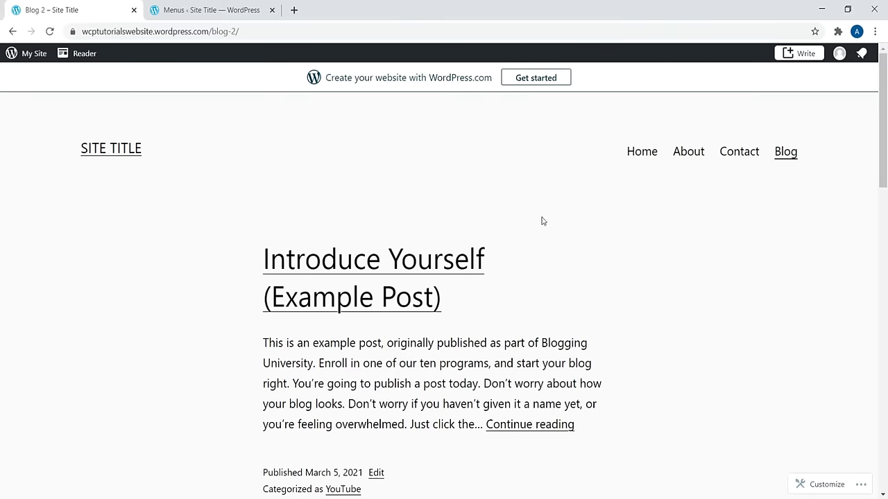
mouse_move(885, 110)
mouse_down()
mouse_move(886, 388)
mouse_move(886, 118)
mouse_up()
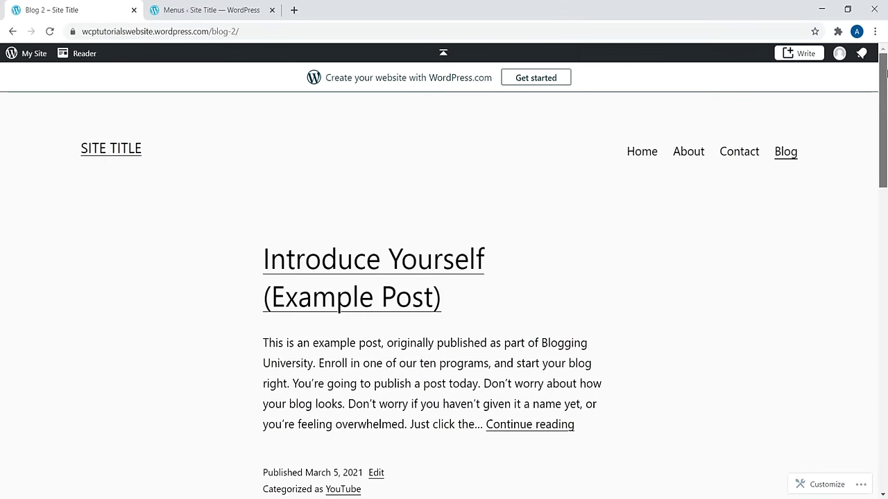
Step: Reset the posts page to "— Select —" in the Reading settings and save the changes
click(208, 9)
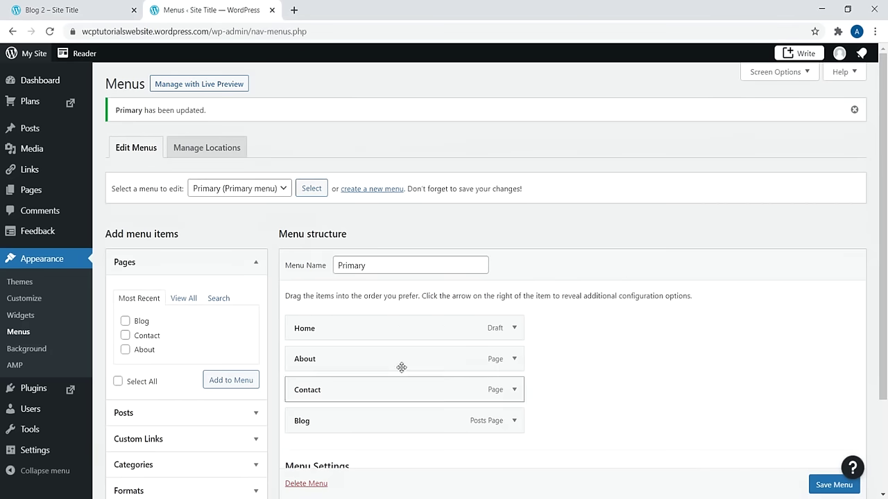
click(50, 461)
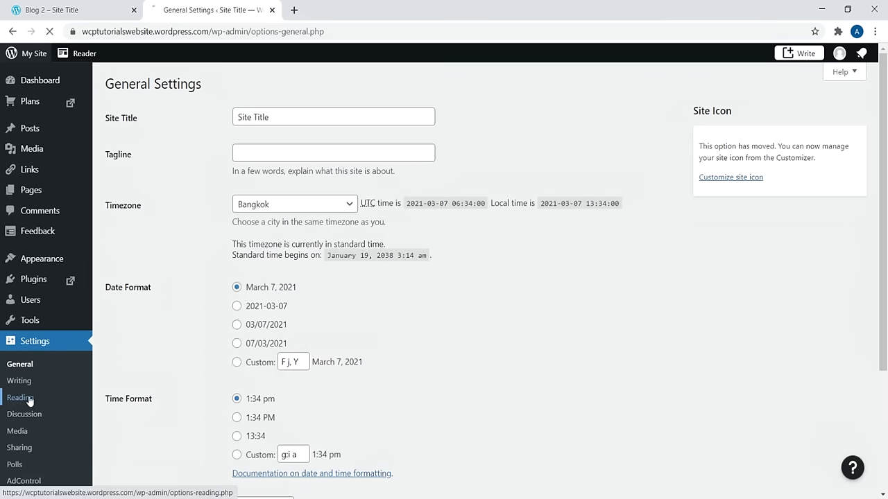
click(29, 399)
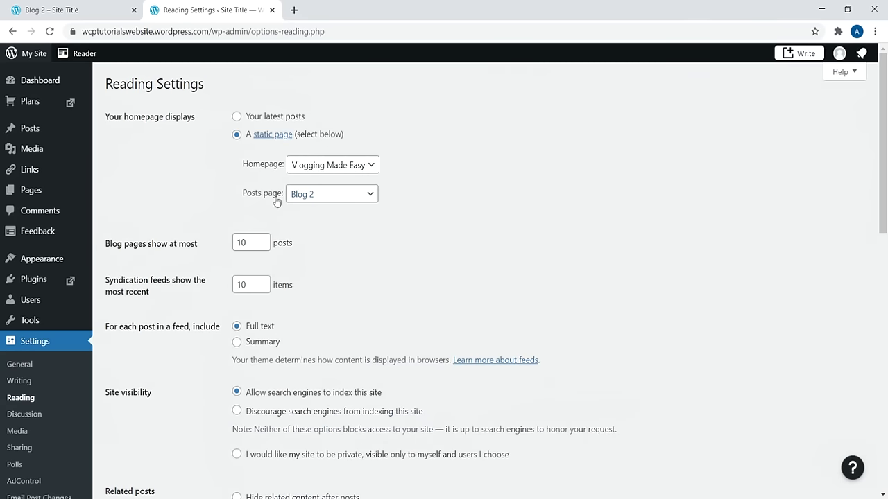
click(313, 200)
click(307, 212)
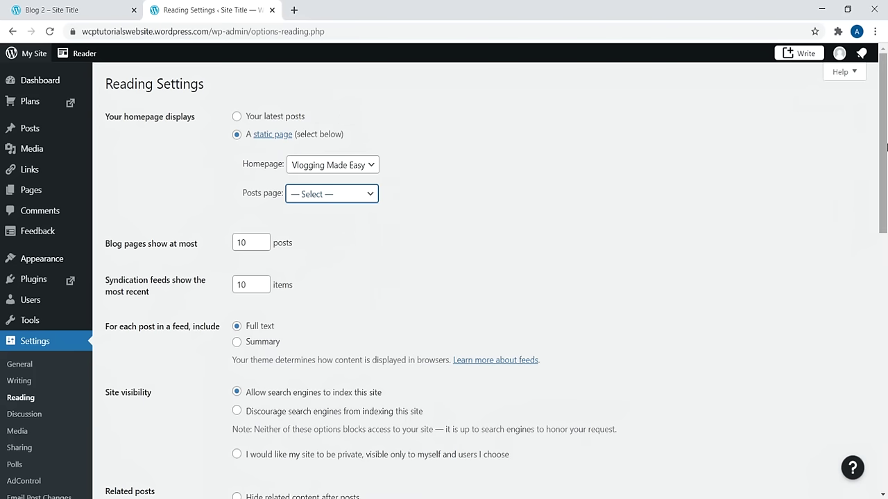
scroll(444, 312, down, 10)
click(113, 441)
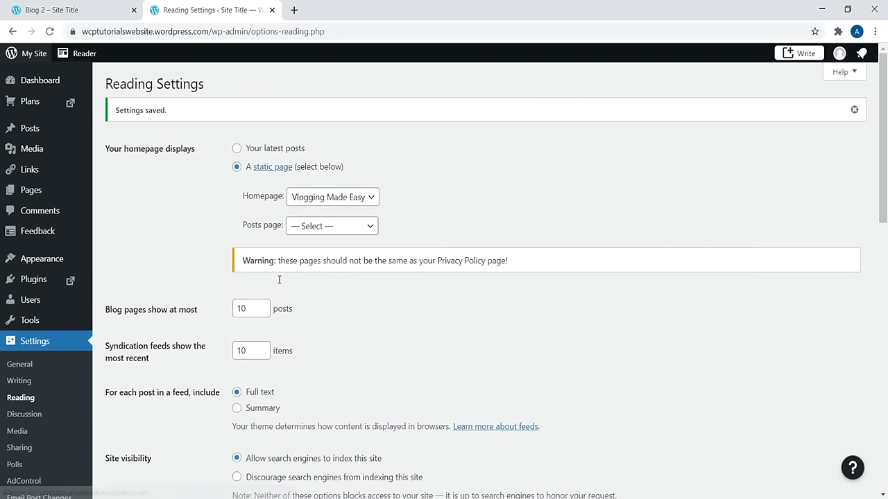
Step: Reload the live Blog 2 page and check its layout and web address
click(81, 8)
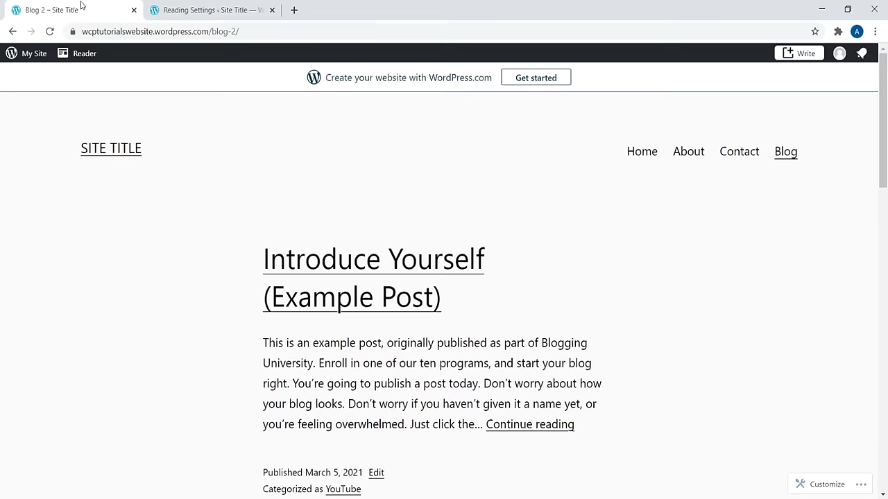
click(50, 31)
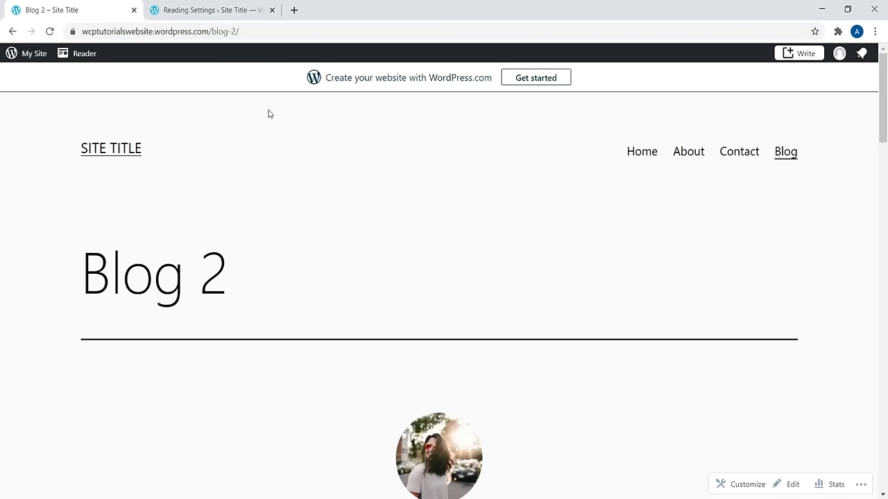
drag(883, 132, 886, 76)
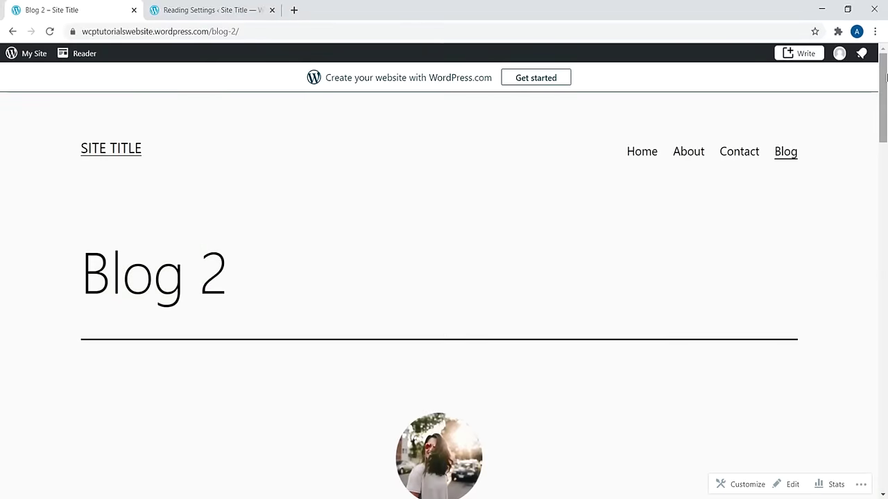
click(222, 26)
drag(265, 32, 226, 33)
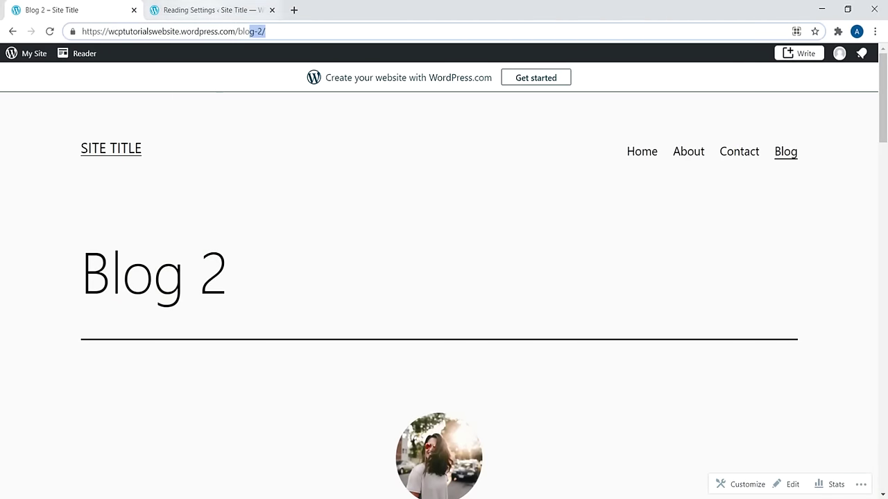
Step: Move the original "Blog" page to the trash from the site's page list
click(208, 10)
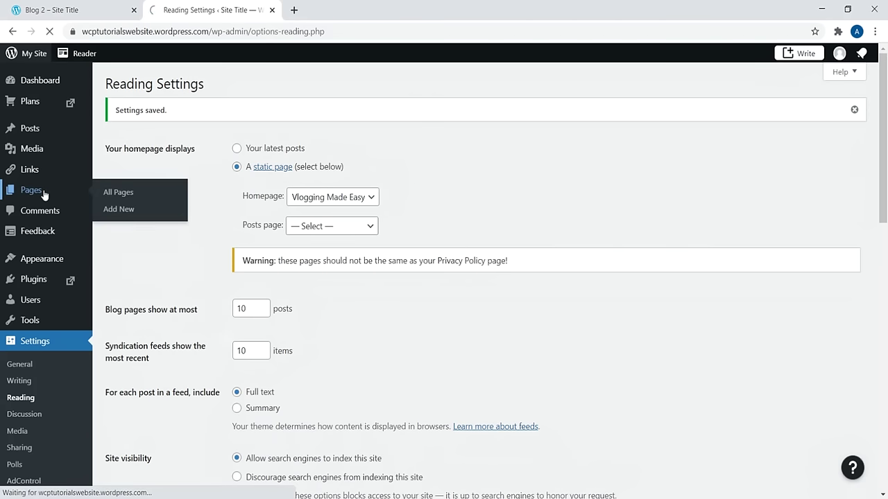
click(43, 194)
mouse_move(153, 209)
click(270, 227)
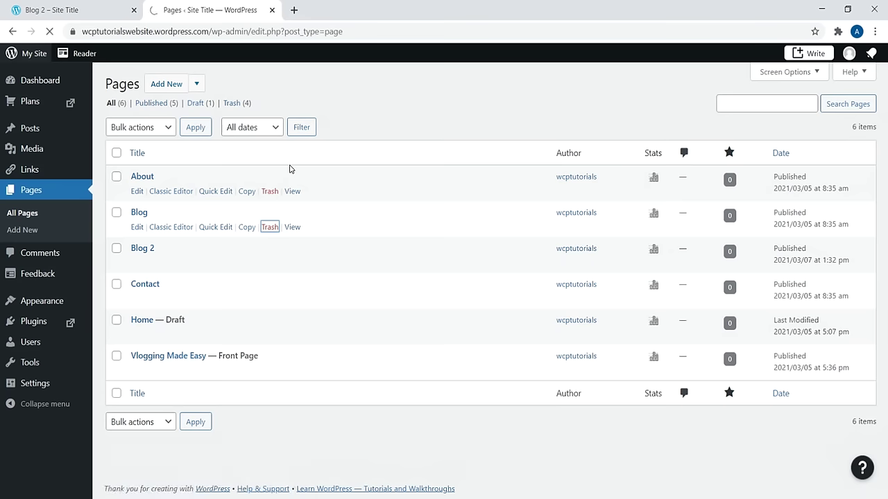
Step: Edit the Blog 2 page so its URL slug is "blog" and its title is "Blog", and update the page
click(137, 262)
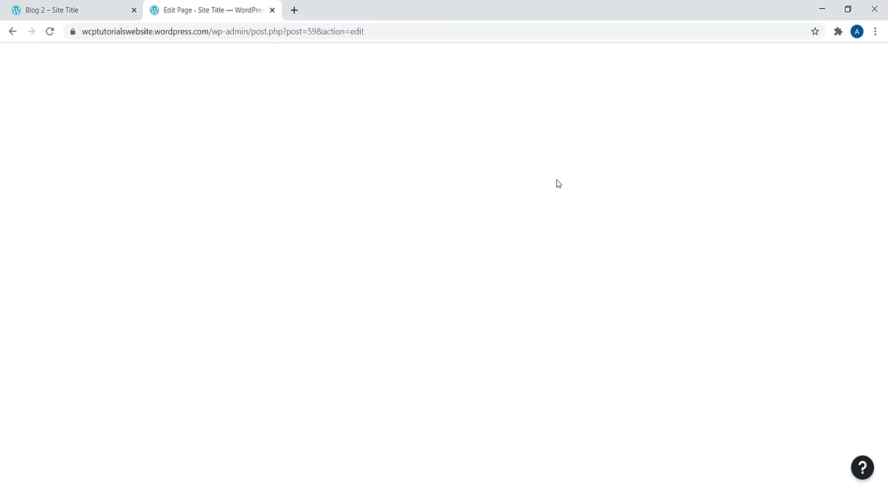
click(789, 197)
key(BackSpace)
key(BackSpace)
click(167, 158)
key(BackSpace)
key(BackSpace)
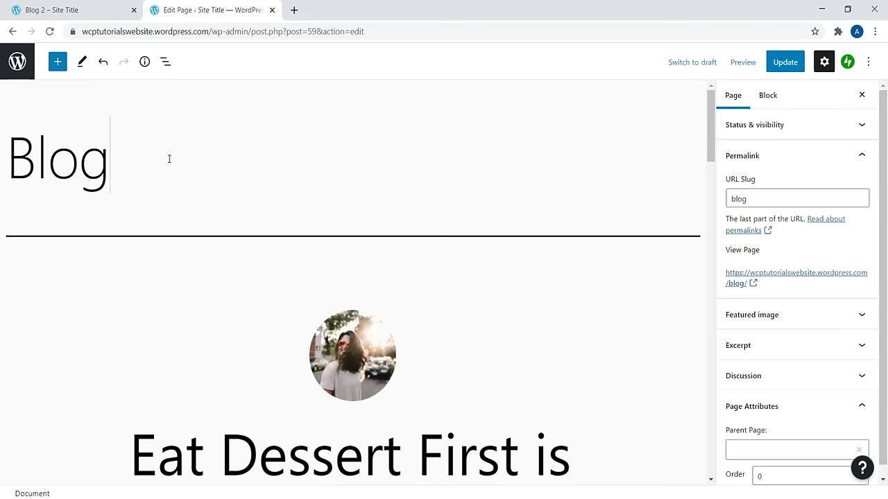
click(786, 63)
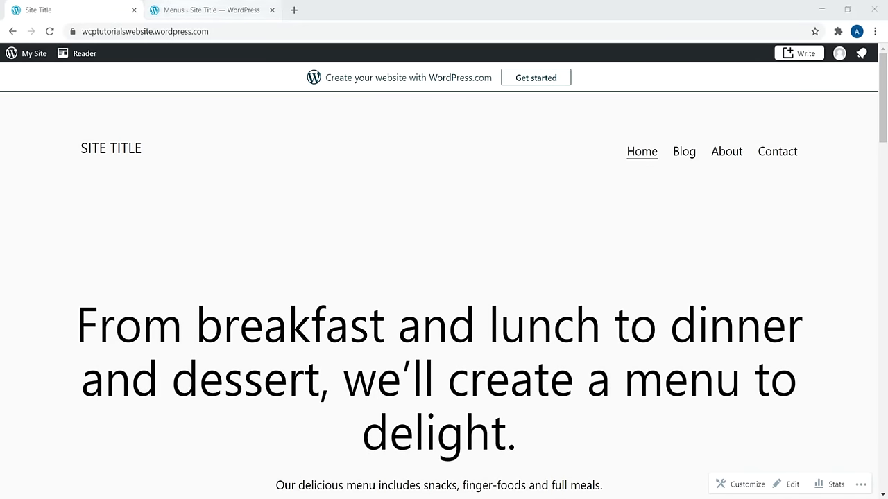
Step: Move the About item above Blog in the Primary menu's structure
click(204, 10)
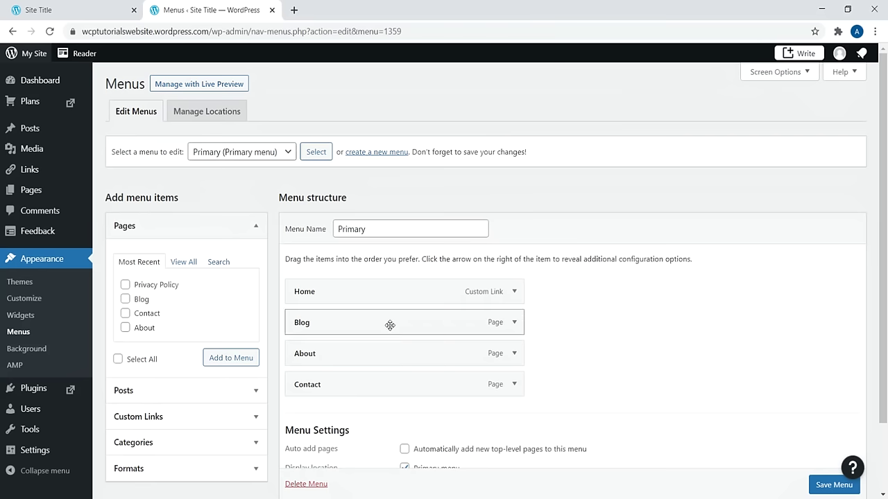
drag(391, 353, 371, 321)
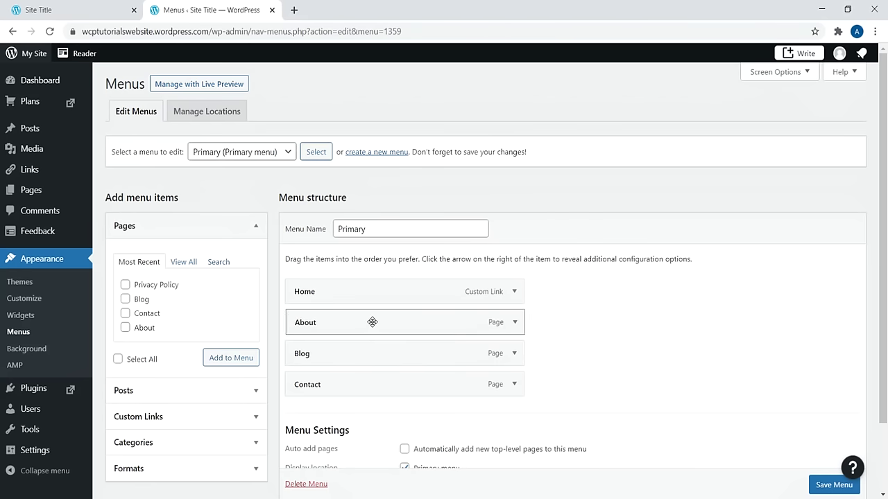
mouse_move(333, 329)
mouse_down()
mouse_move(341, 319)
mouse_move(358, 326)
mouse_move(363, 353)
mouse_move(402, 353)
mouse_move(373, 355)
mouse_move(357, 326)
mouse_move(339, 323)
mouse_up()
drag(361, 355, 347, 354)
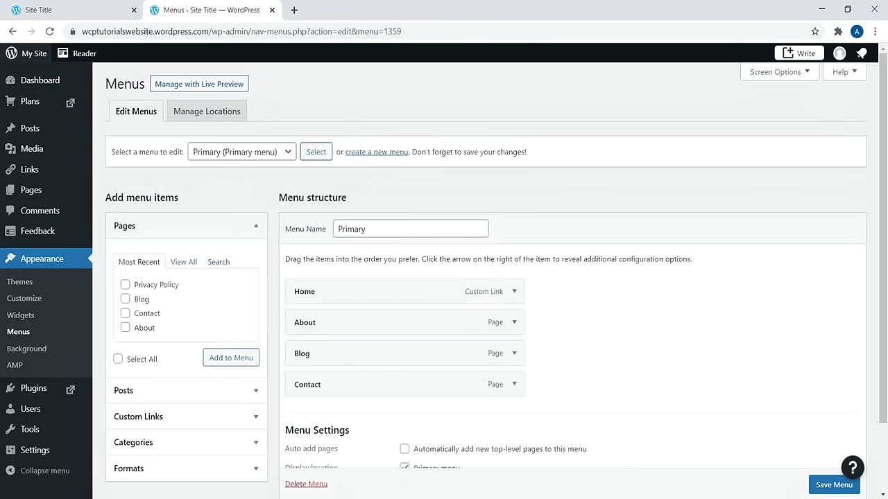
Step: Compare the live home page's navigation with the item order in the Primary menu
click(76, 10)
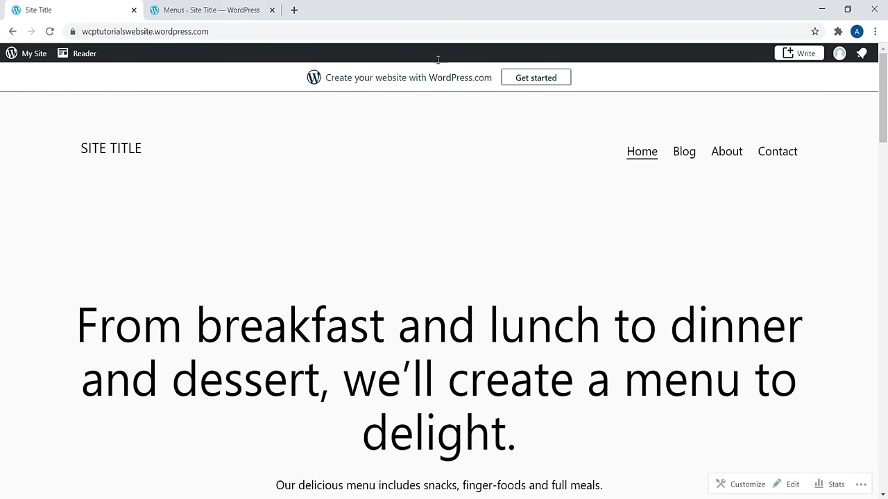
click(208, 10)
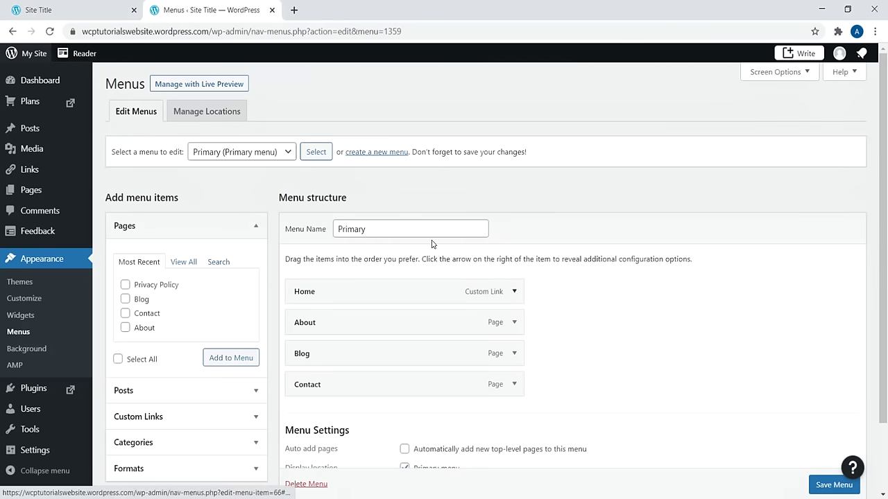
click(76, 10)
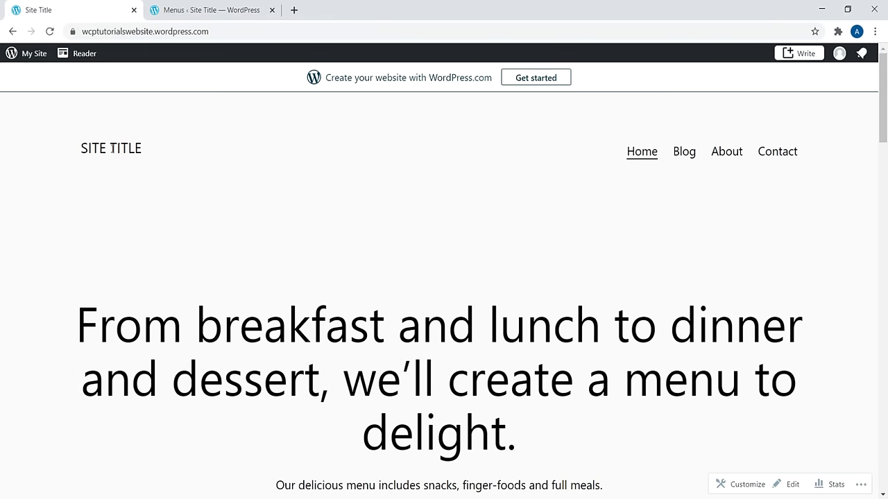
key(ctrl+Tab)
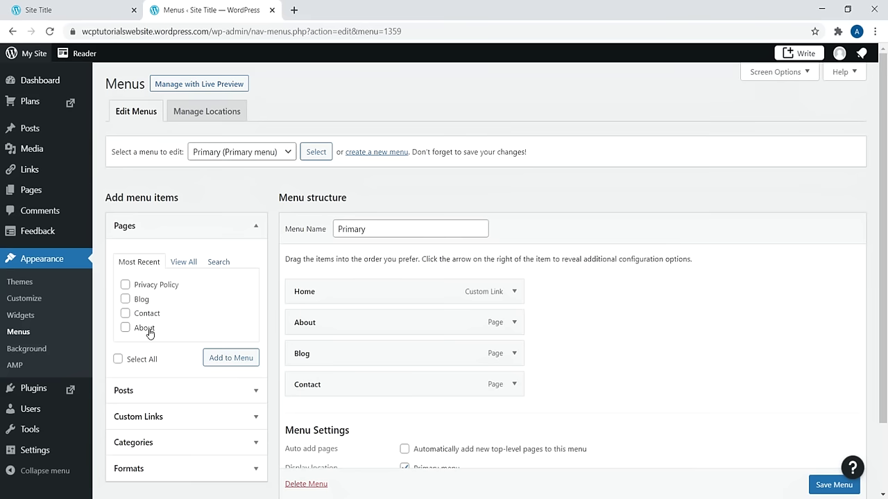
Step: Stay on the menu editor and save the reordered Primary menu
scroll(614, 234, down, 2)
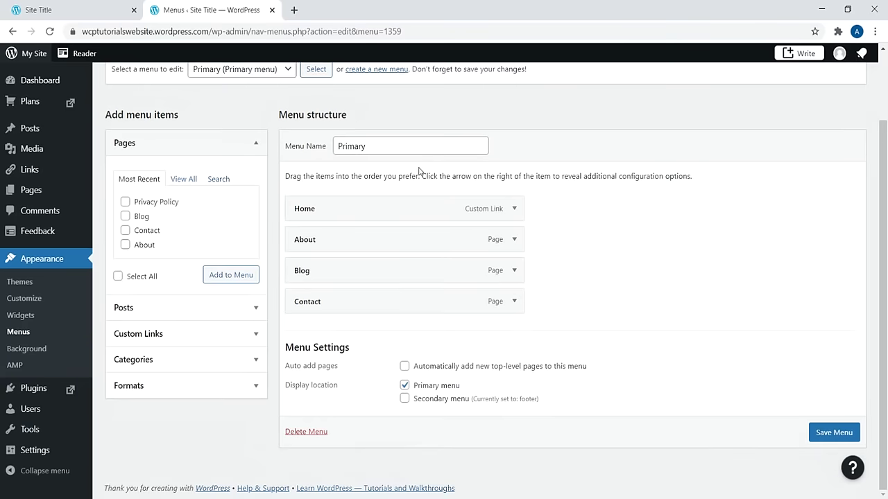
scroll(343, 164, up, 2)
click(192, 112)
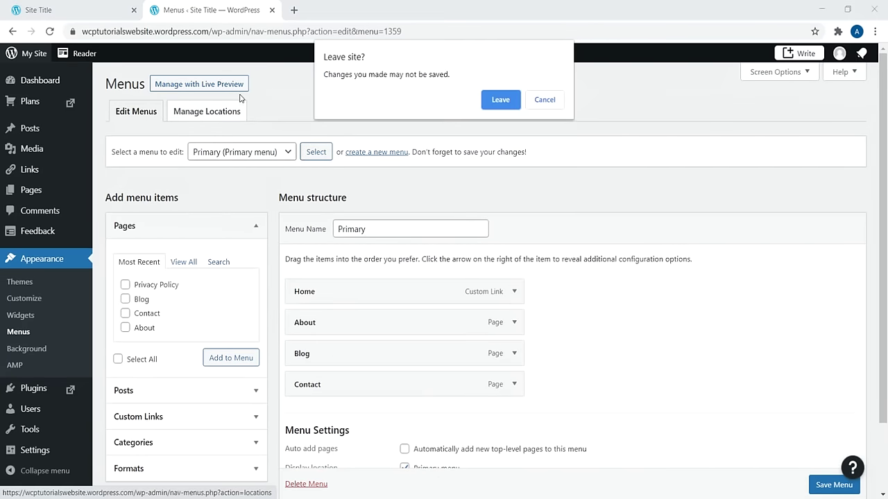
click(544, 100)
click(829, 484)
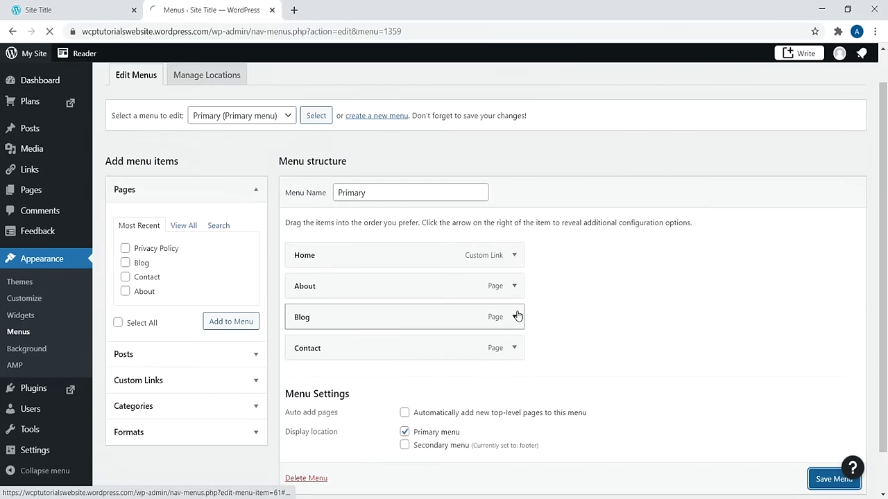
Step: Examine the theme's menu location assignments and the form for creating a new menu for the secondary location
click(227, 112)
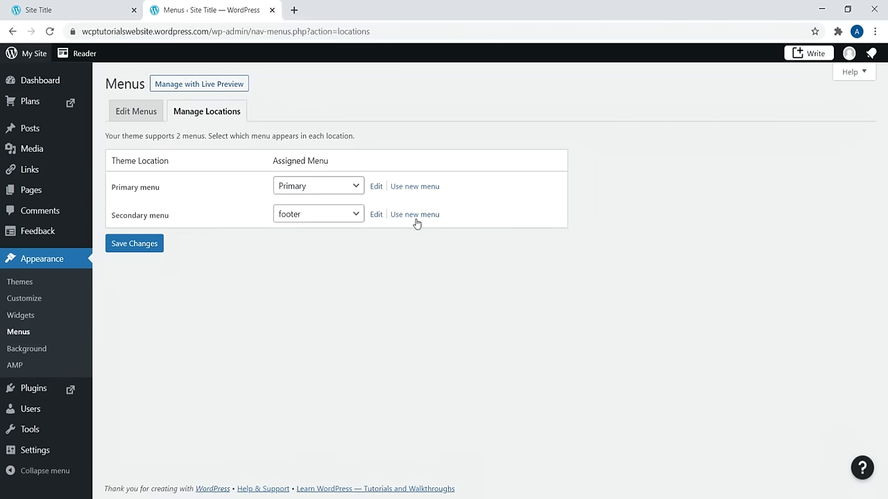
click(343, 219)
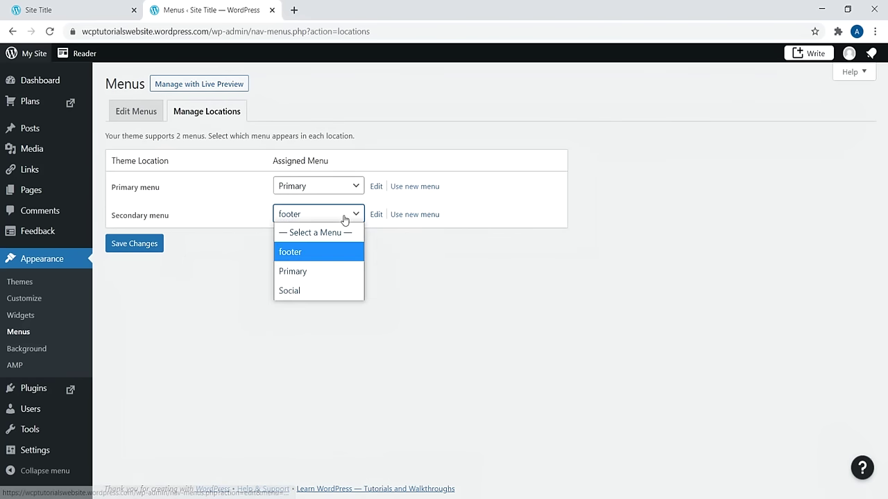
click(420, 219)
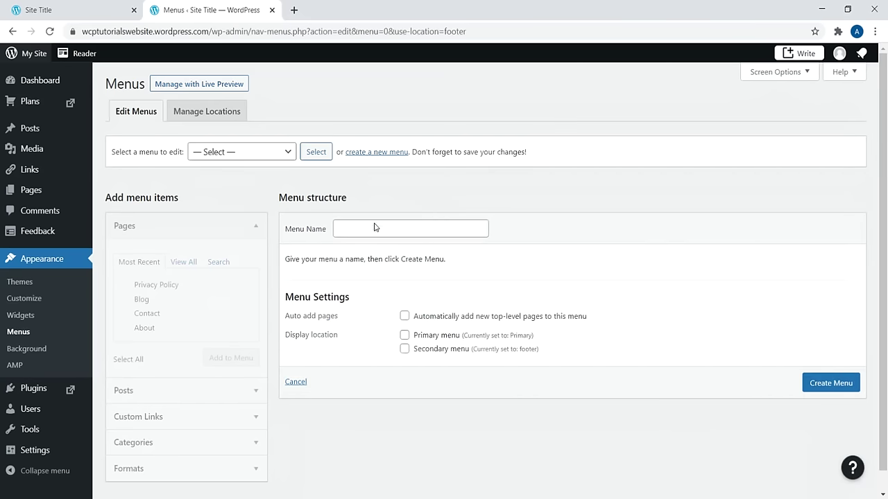
click(353, 230)
Step: Check the live home page's footer and header to see where the secondary and primary menus belong
click(42, 9)
drag(883, 132, 884, 479)
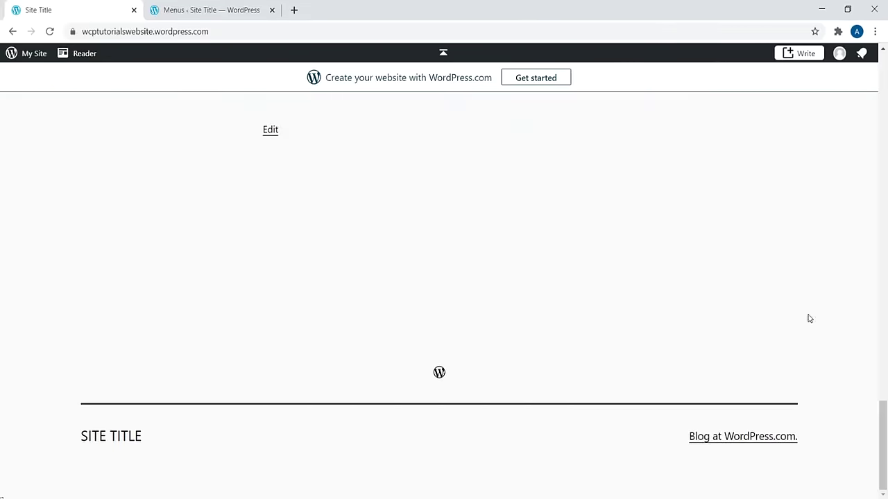
drag(882, 444, 886, 109)
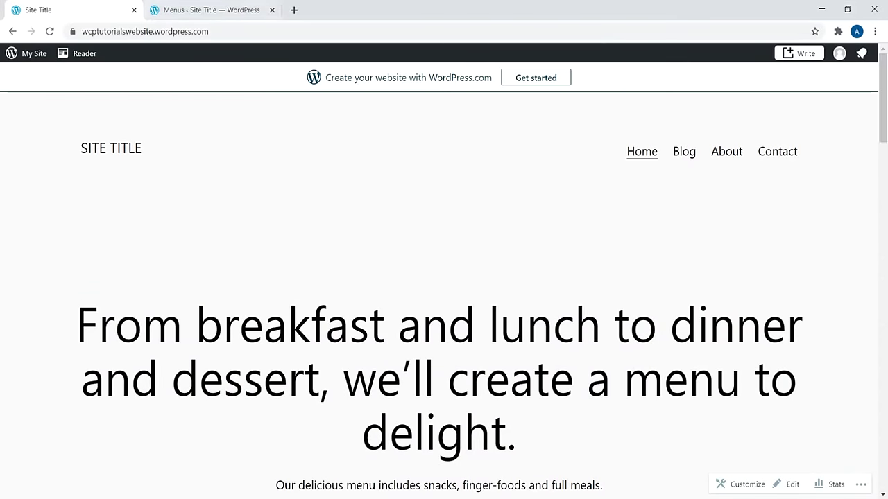
click(204, 10)
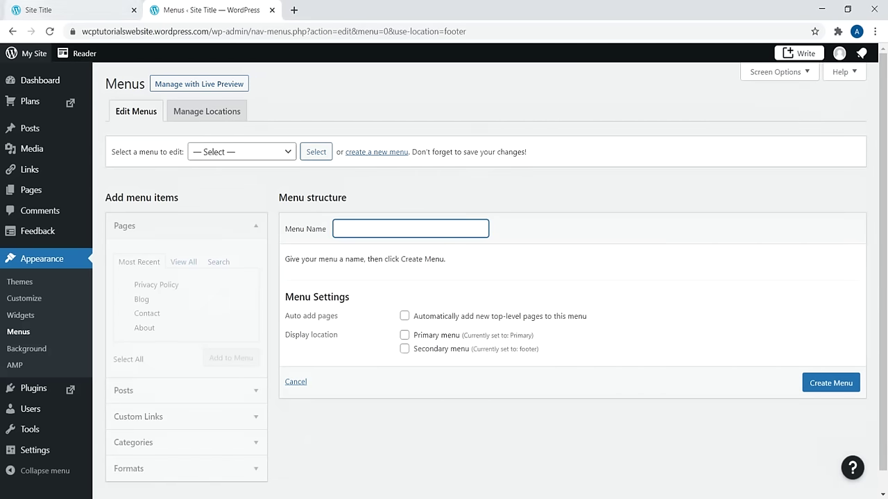
click(73, 10)
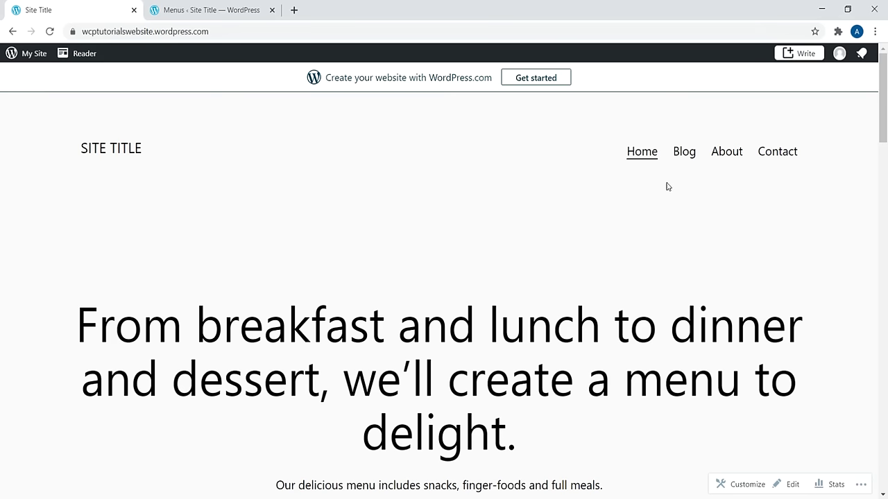
key(ctrl+Tab)
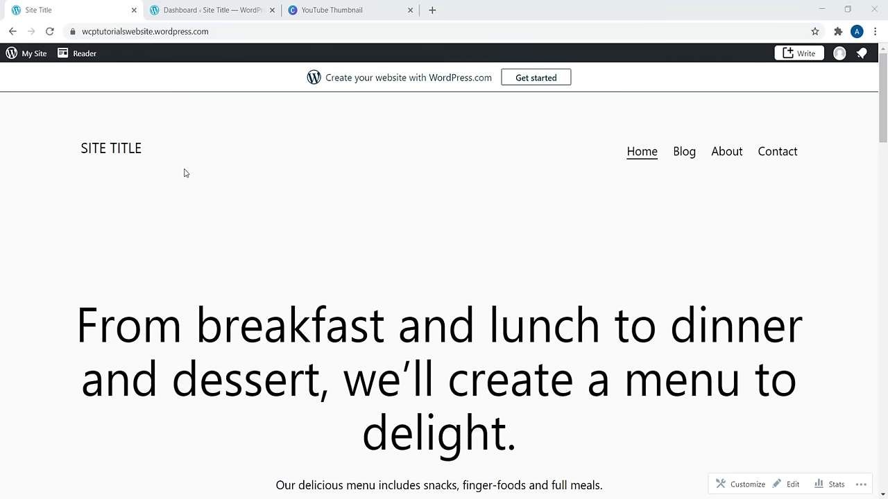
Step: Switch to Canva and create a blank YouTube Thumbnail design
key(ctrl+3)
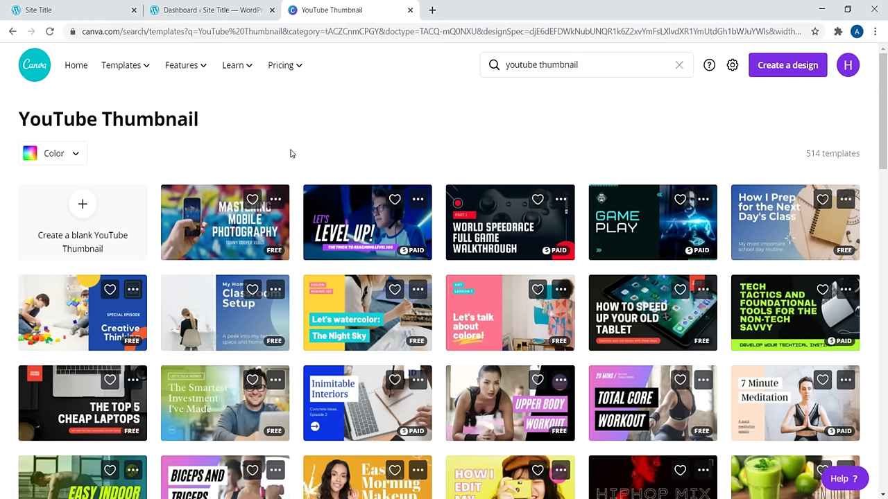
click(590, 61)
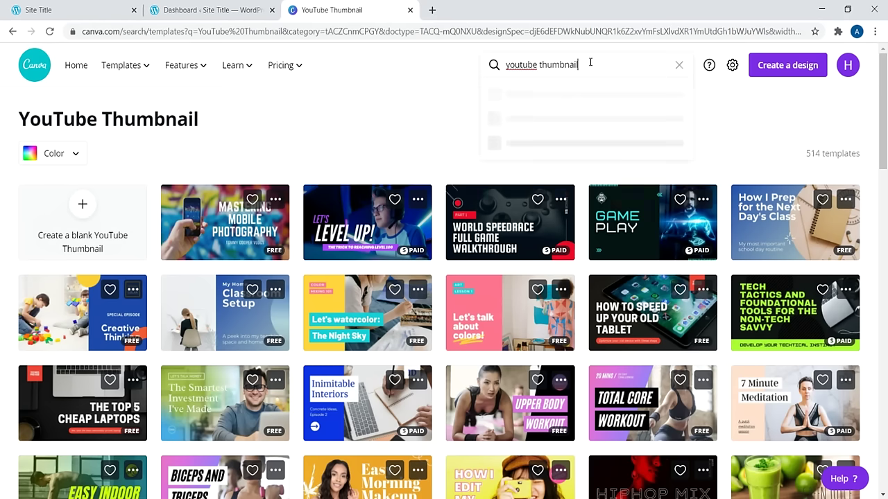
click(417, 139)
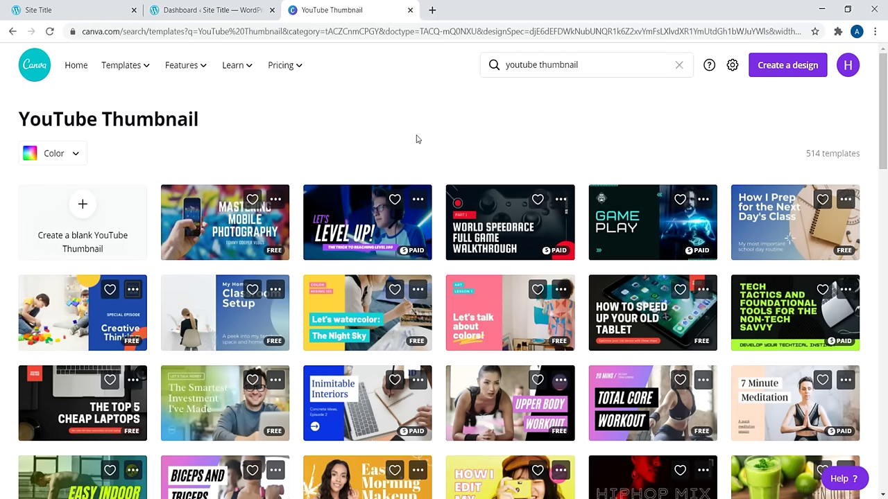
click(78, 225)
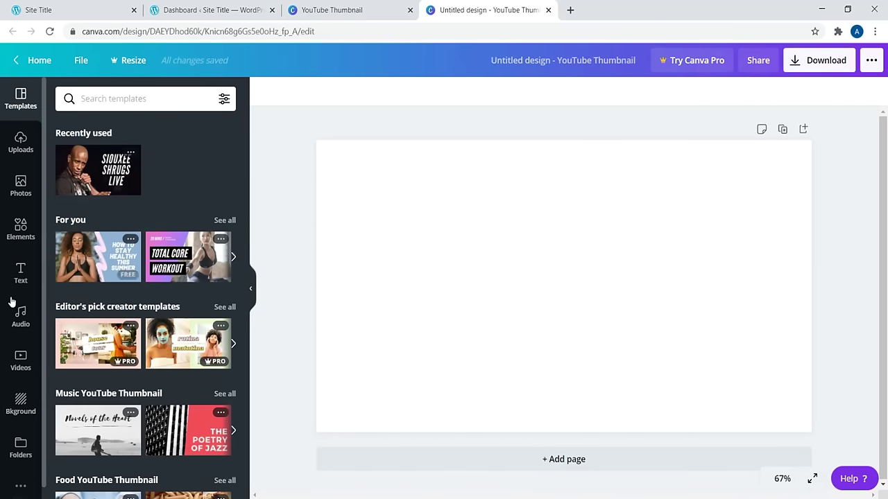
Step: Add a heading to the blank canvas with the text "Vlog Authority"
click(19, 275)
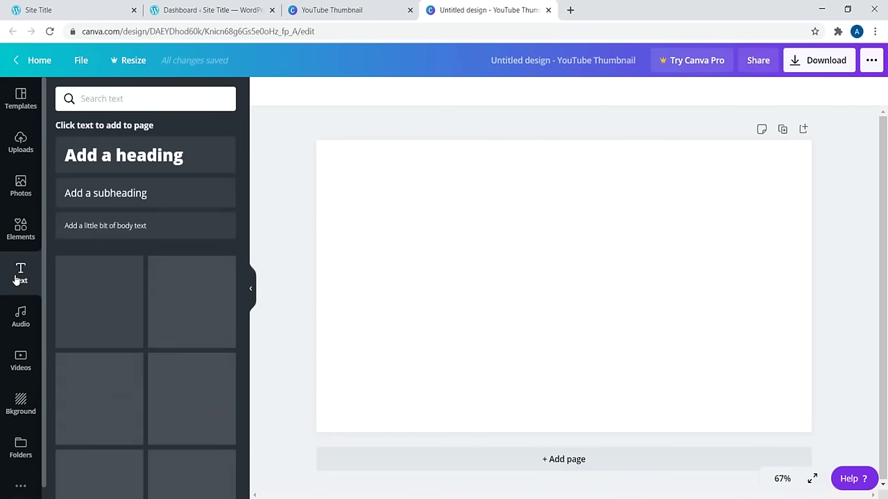
click(118, 154)
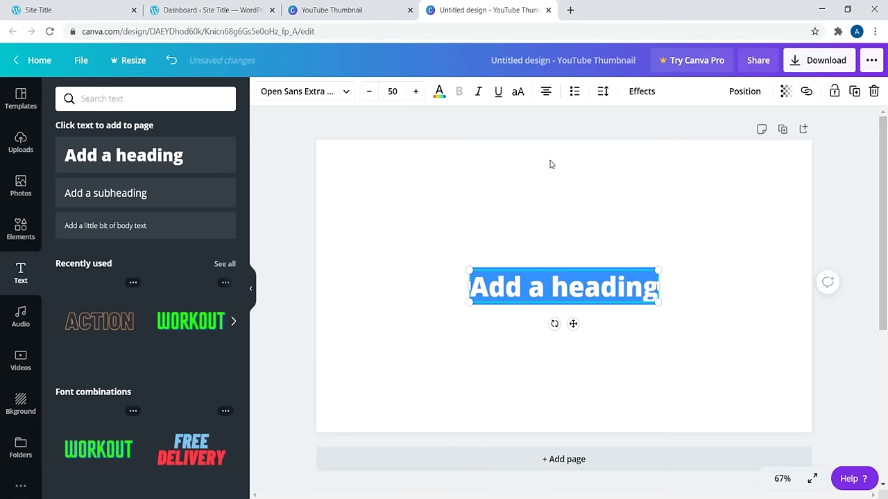
text(VI)
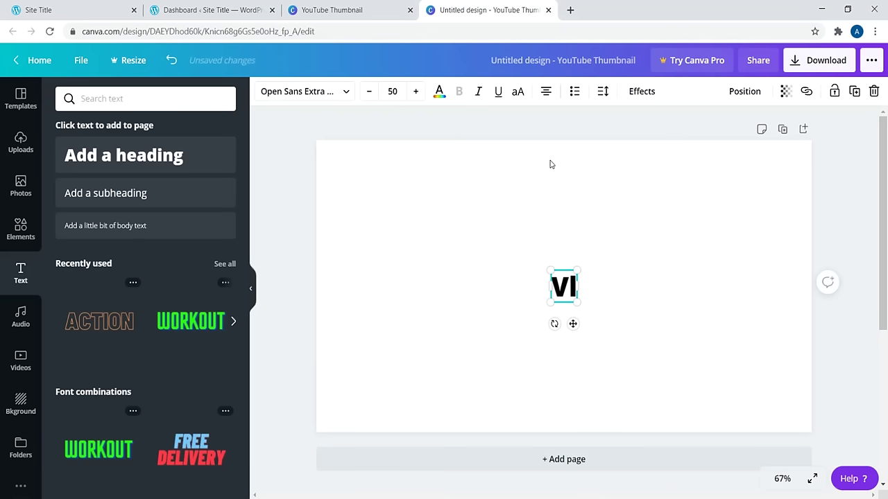
text(og)
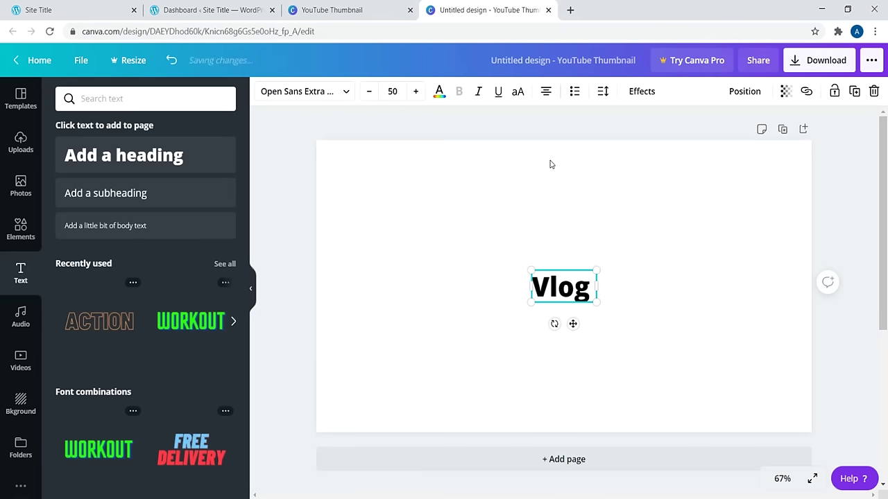
text( Authro)
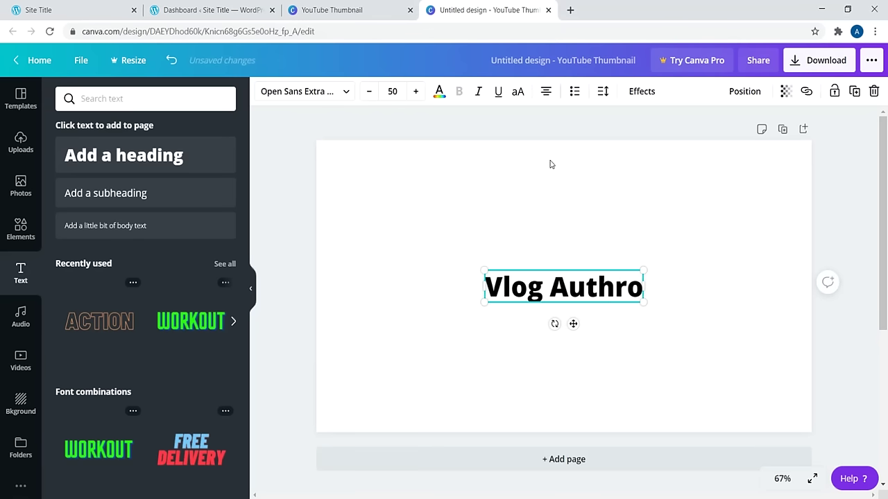
key(BackSpace)
key(BackSpace)
text(ority)
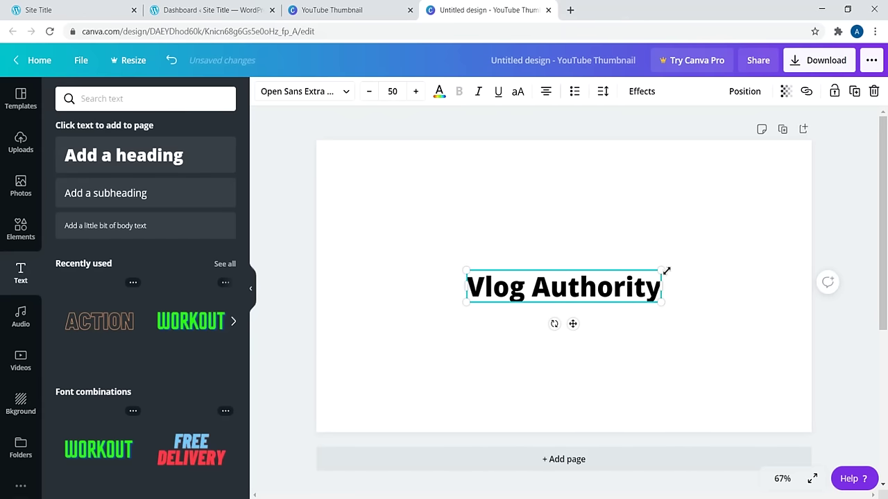
Step: Enlarge the "Vlog Authority" heading to size 63 and set its font to Poppins Light
drag(708, 265, 465, 283)
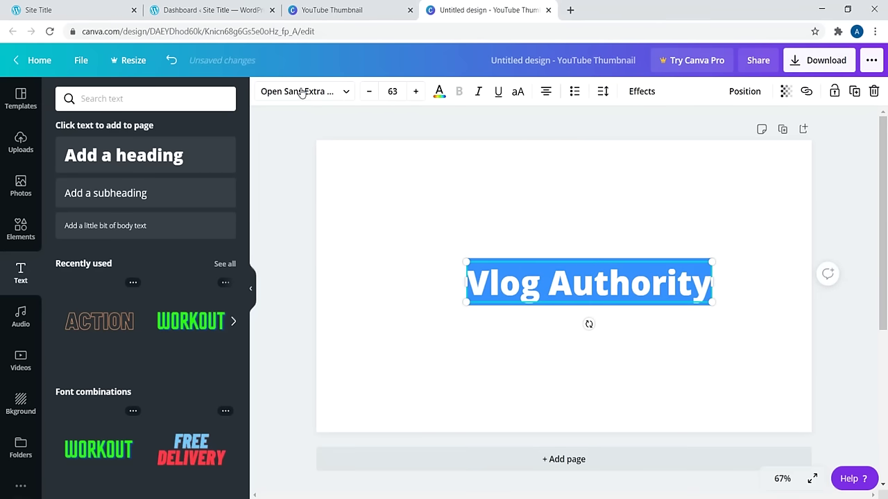
click(302, 93)
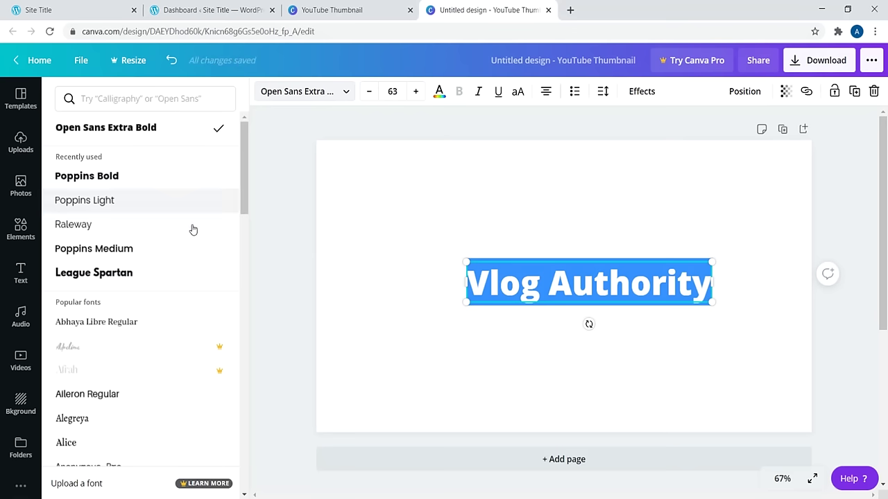
click(113, 203)
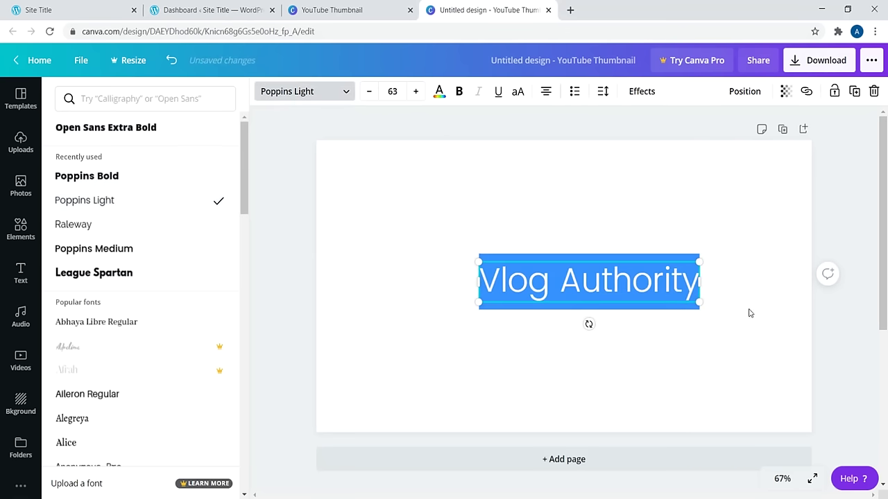
Step: Make only the word "Authority" in the heading bold
click(648, 285)
drag(561, 275, 699, 278)
click(458, 92)
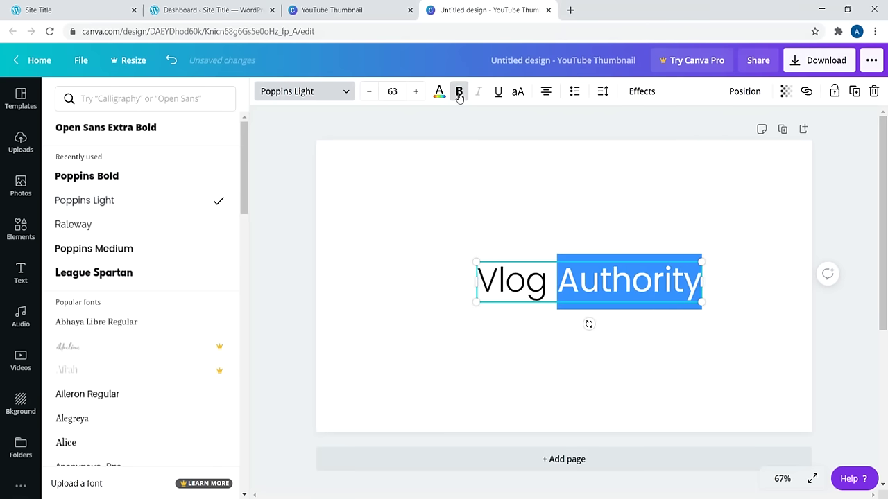
Step: Change the font of the whole "Vlog Authority" heading to Poppins Medium, keeping "Authority" bolder than "Vlog"
click(482, 215)
click(593, 295)
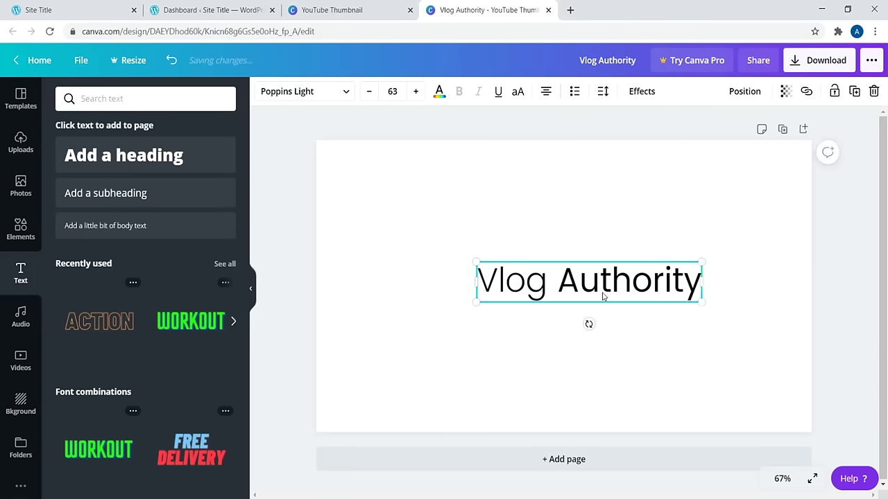
click(666, 290)
key(ctrl+b)
drag(697, 289, 485, 260)
key(ctrl+b)
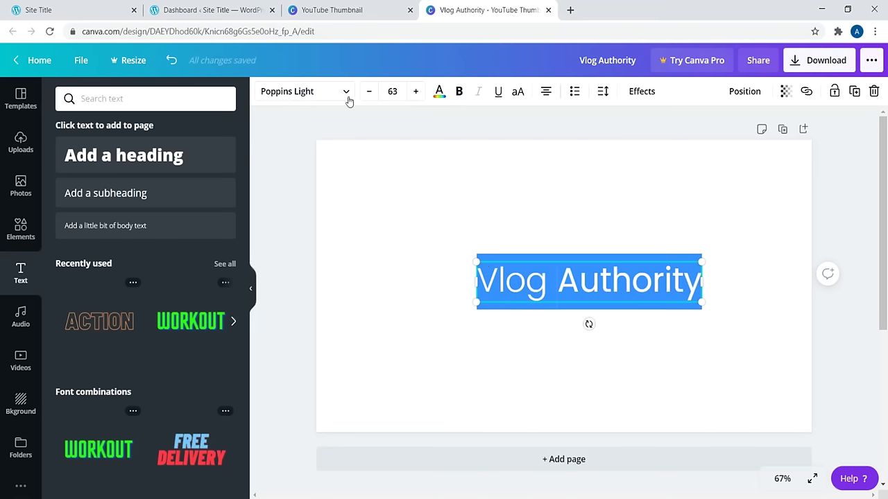
click(324, 91)
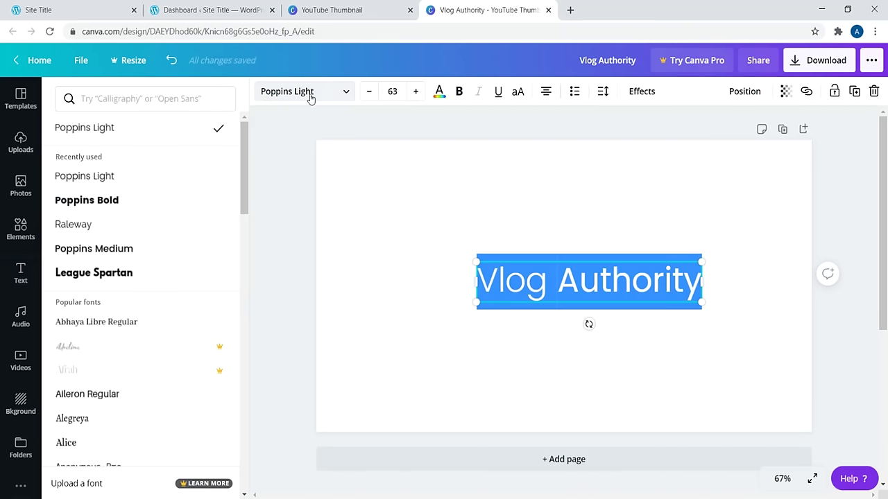
click(120, 256)
click(281, 212)
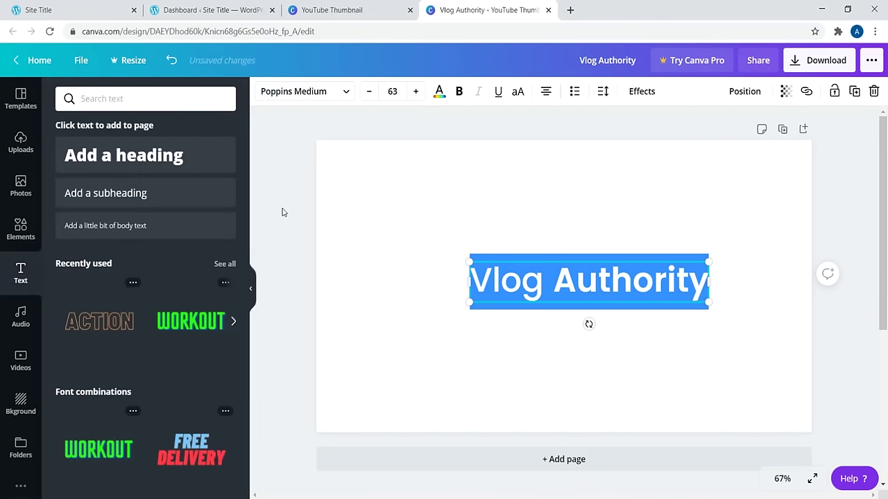
click(291, 206)
Step: Set the letter spacing of the "Vlog Authority" heading to -66
click(618, 285)
key(ctrl+b)
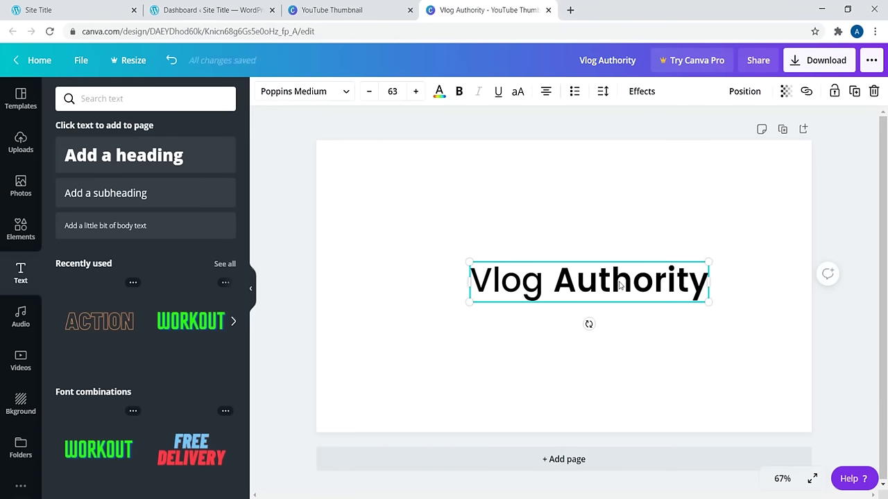
click(603, 92)
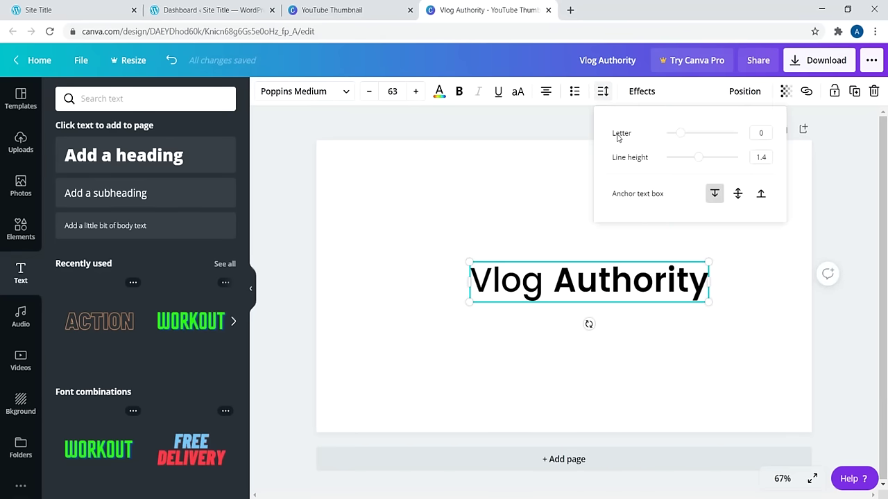
click(765, 132)
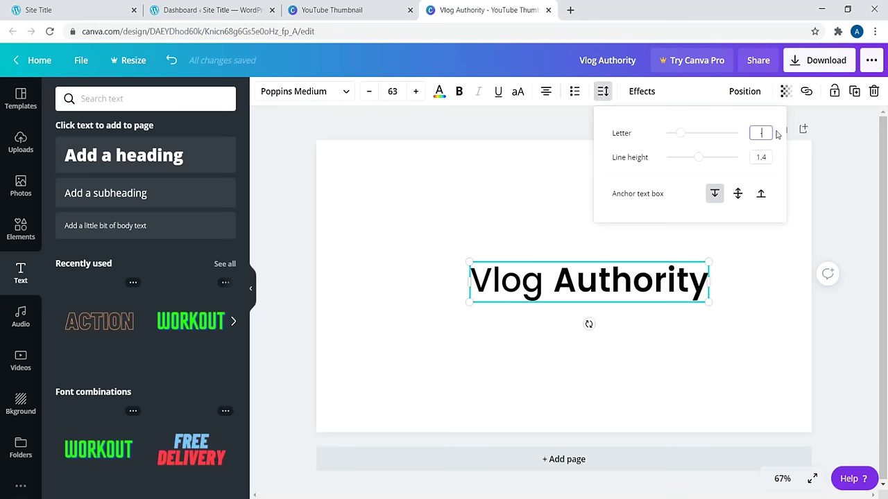
key(Return)
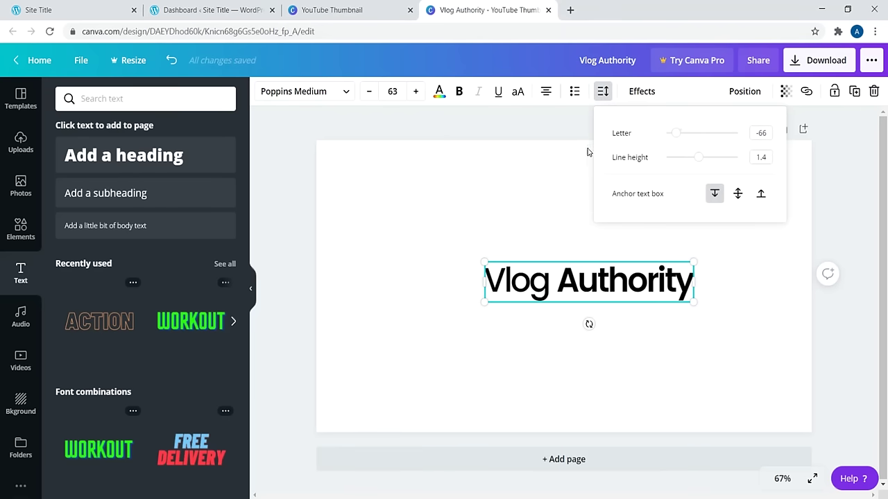
Step: Enlarge the "Vlog Authority" heading beyond size 112 and reposition it so it spans most of the canvas width
click(525, 150)
drag(565, 265, 515, 290)
drag(643, 283, 733, 268)
drag(433, 269, 360, 243)
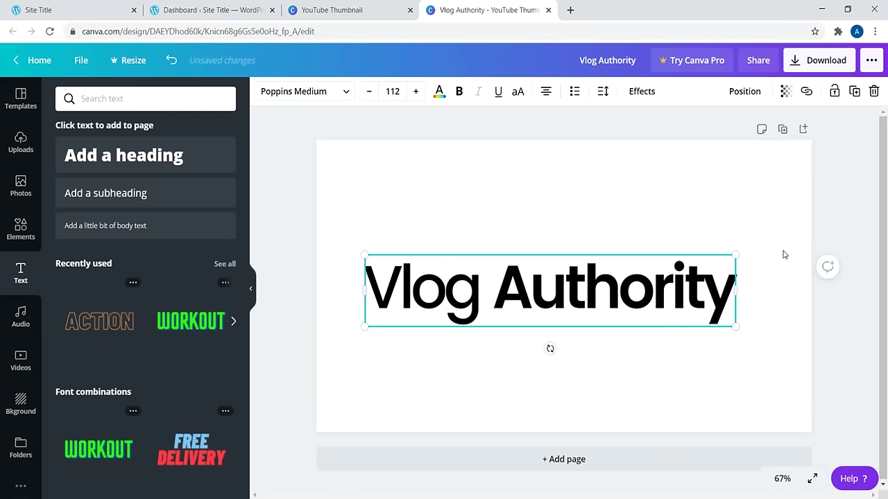
drag(739, 253, 739, 240)
click(657, 201)
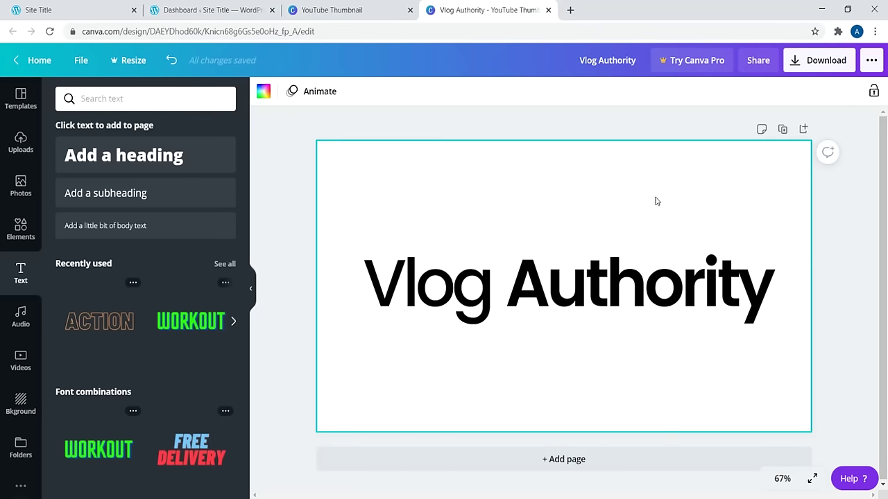
Step: Download the design as a PNG and place the downloaded file on the desktop
click(825, 61)
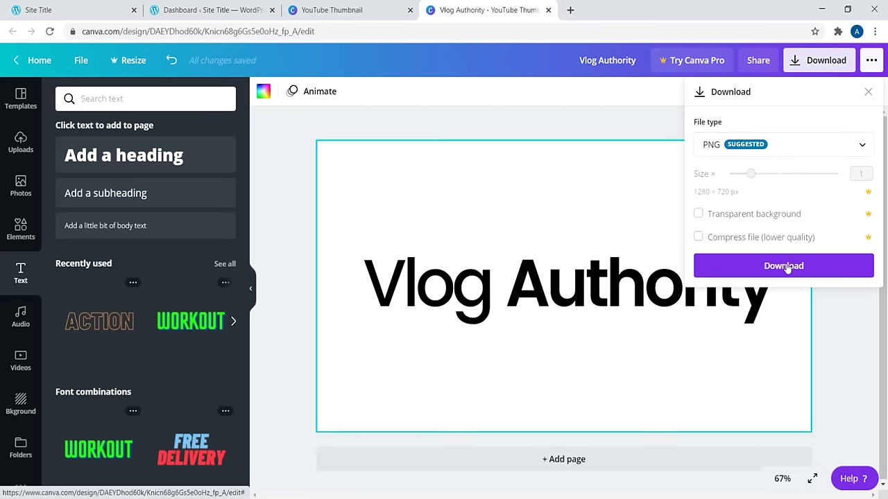
click(786, 267)
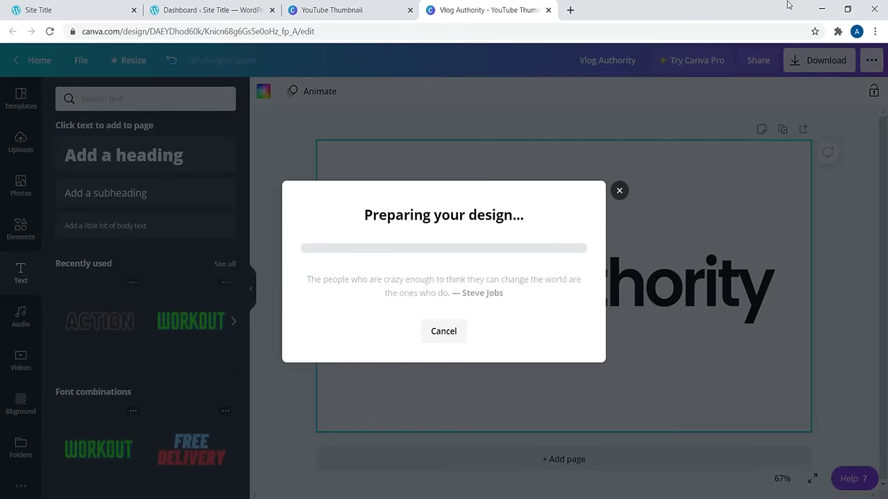
click(846, 10)
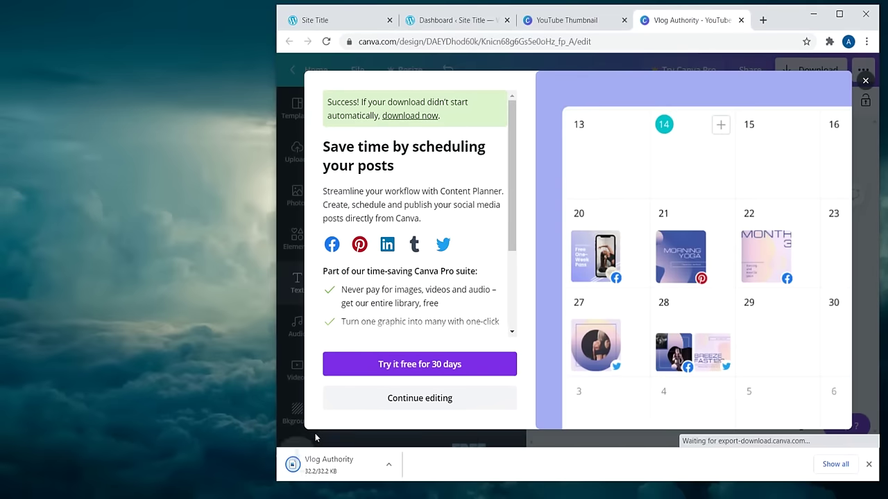
drag(350, 470, 55, 220)
Step: Open the Vlog Authority (1) image from the desktop in Microsoft Office 2010 and show its picture editing tools
right_click(53, 219)
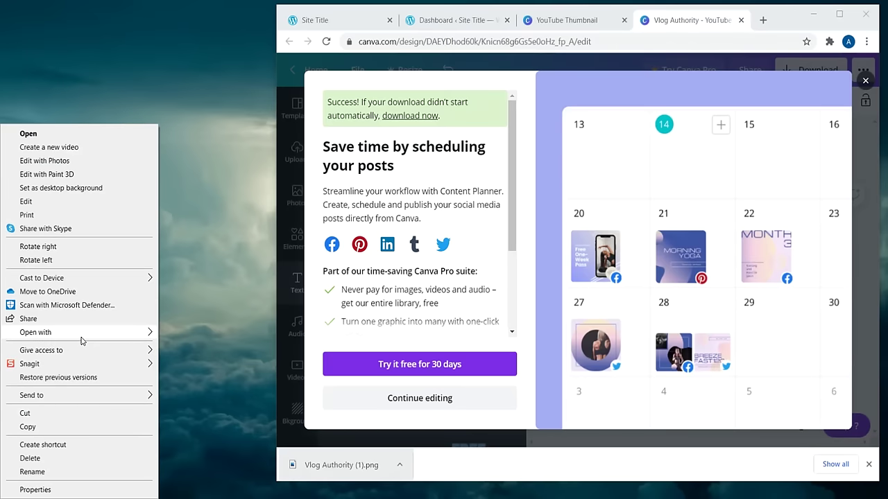
mouse_move(80, 340)
click(218, 374)
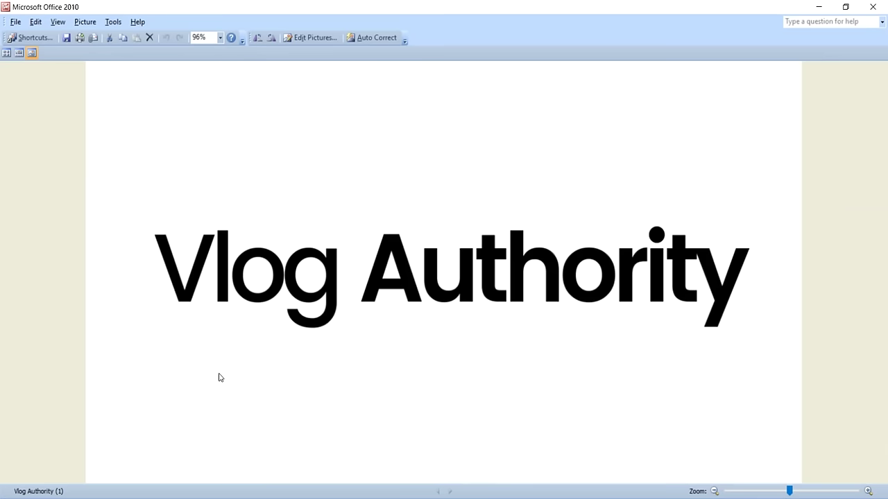
click(311, 38)
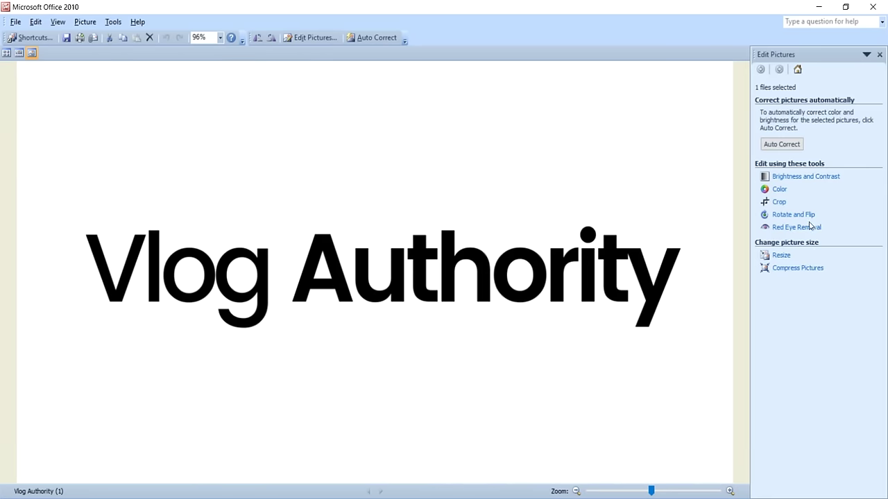
Step: Crop the empty margins on all four sides of the logo picture, down to 1107 x 252 pixels
click(778, 202)
drag(373, 62, 392, 202)
drag(373, 484, 363, 351)
click(779, 261)
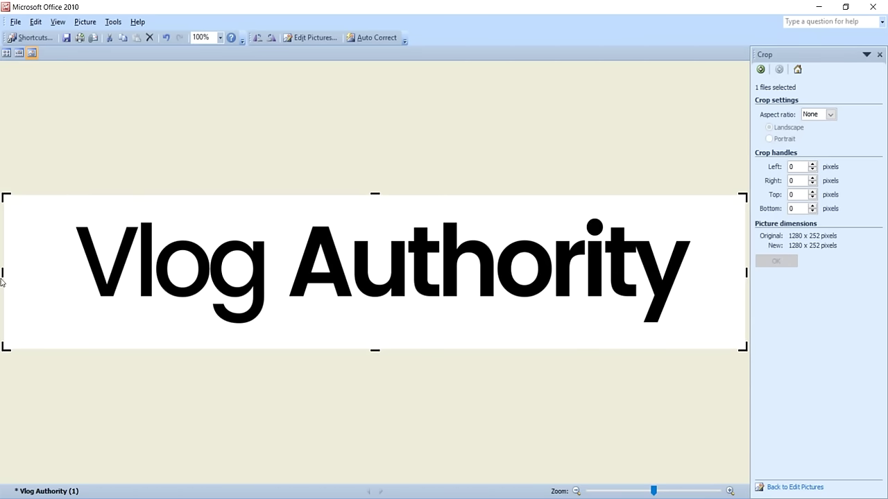
drag(4, 272, 58, 275)
drag(744, 272, 703, 271)
click(771, 260)
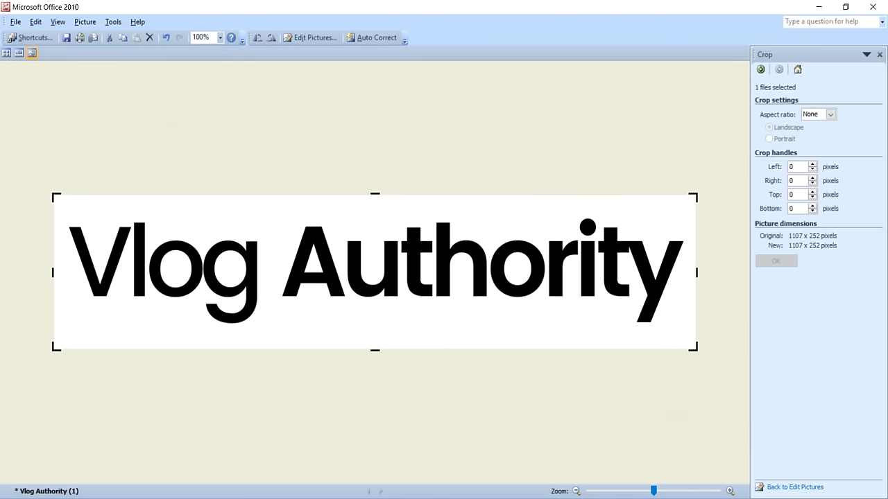
Step: Resize the cropped picture by percentage to 742 x 169 pixels
click(297, 37)
click(782, 256)
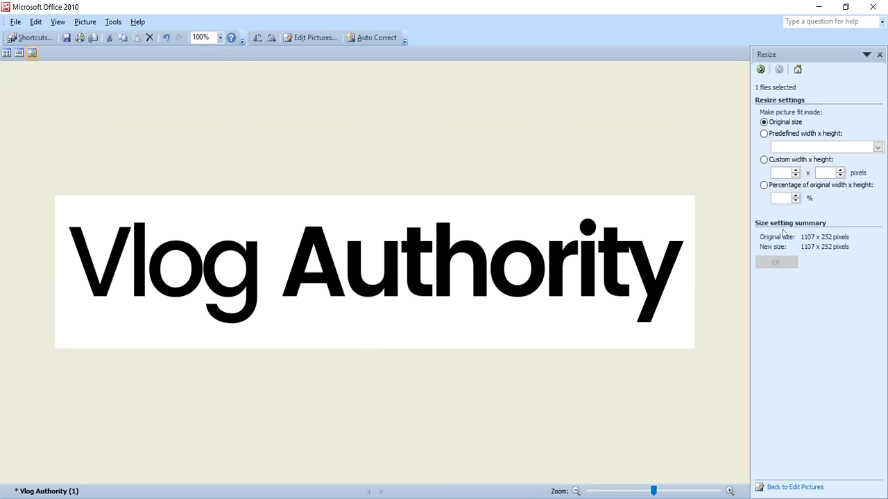
click(794, 202)
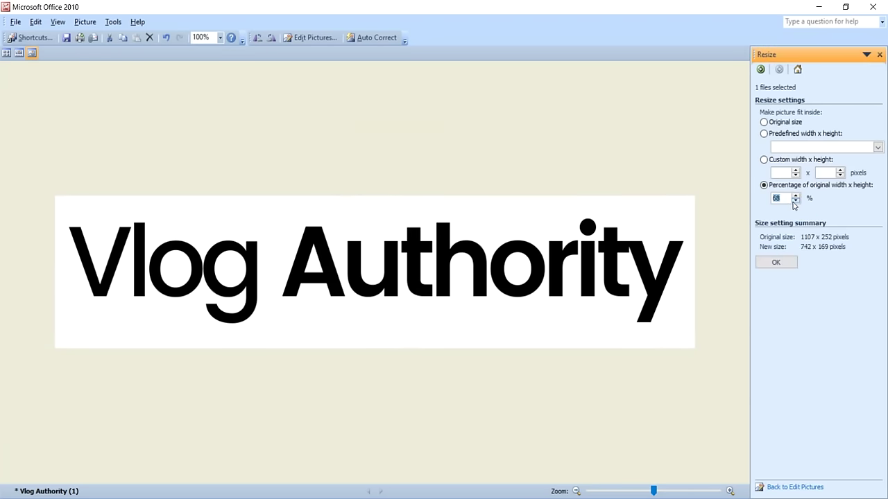
click(777, 265)
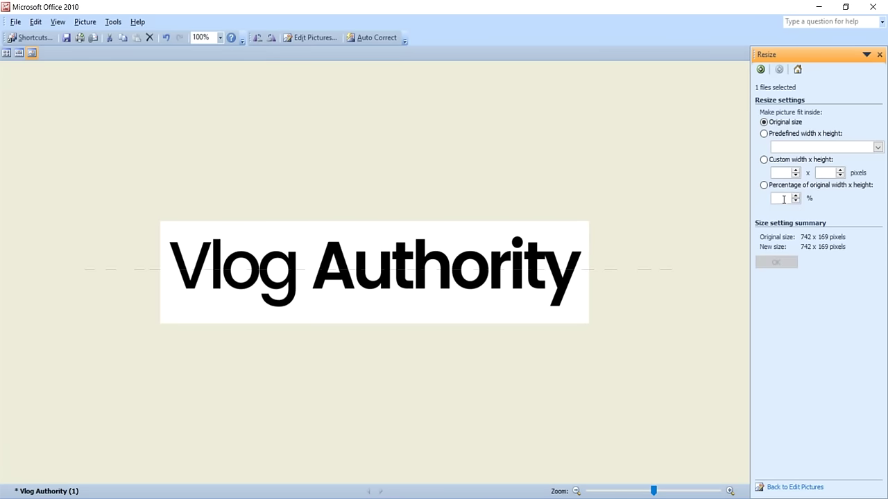
Step: Shrink the picture further by percentage to about 697 x 159 pixels, then close it and save the changes
click(800, 205)
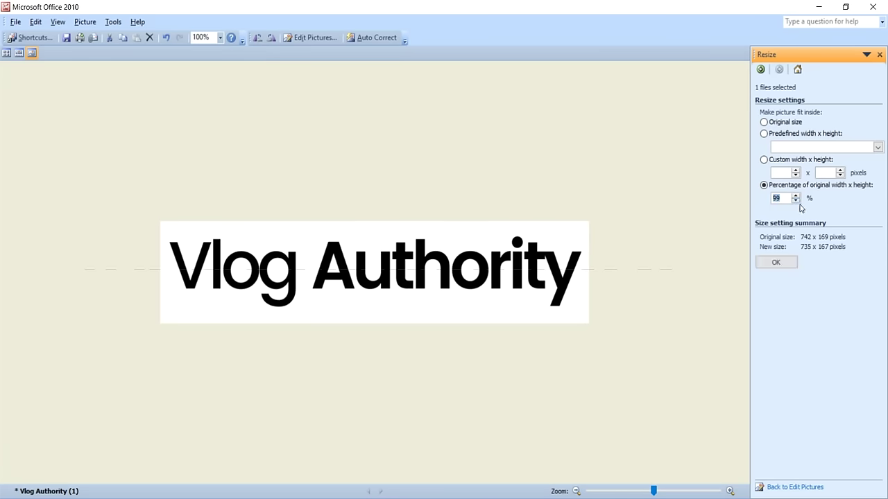
click(776, 263)
click(873, 6)
click(393, 283)
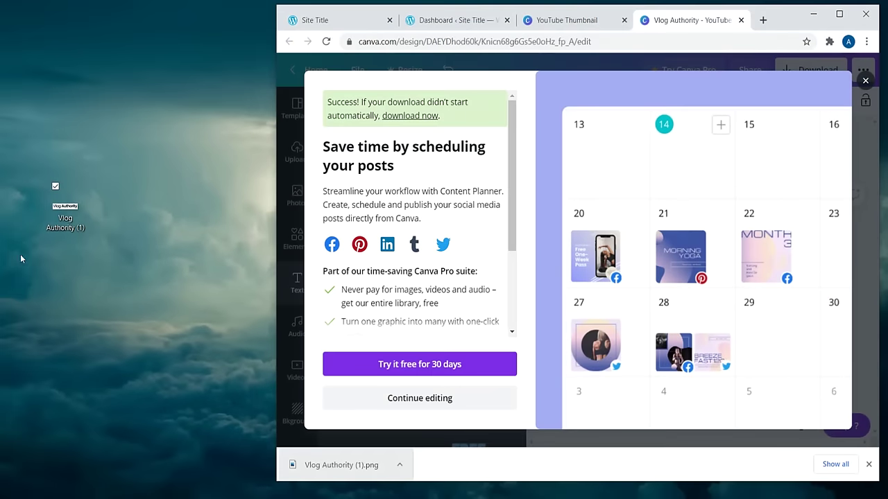
Step: Open the remove.bg upload page in a new browser tab and dismiss the downloads bar
click(69, 212)
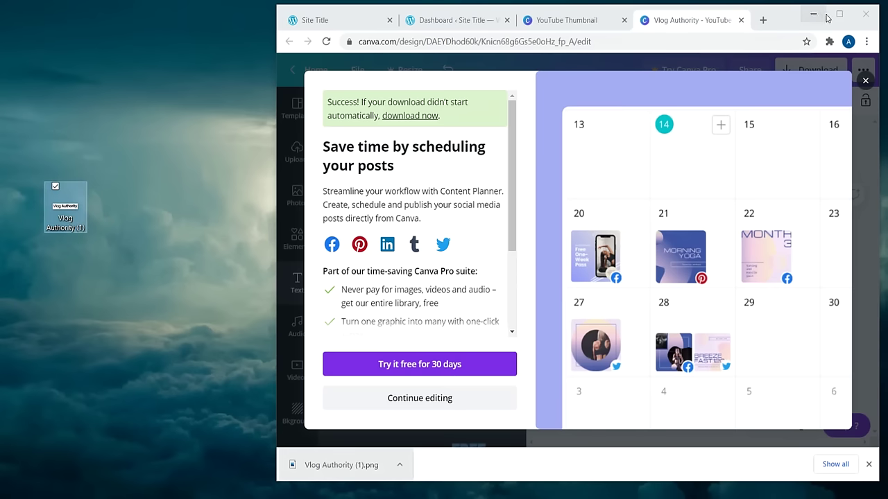
click(763, 21)
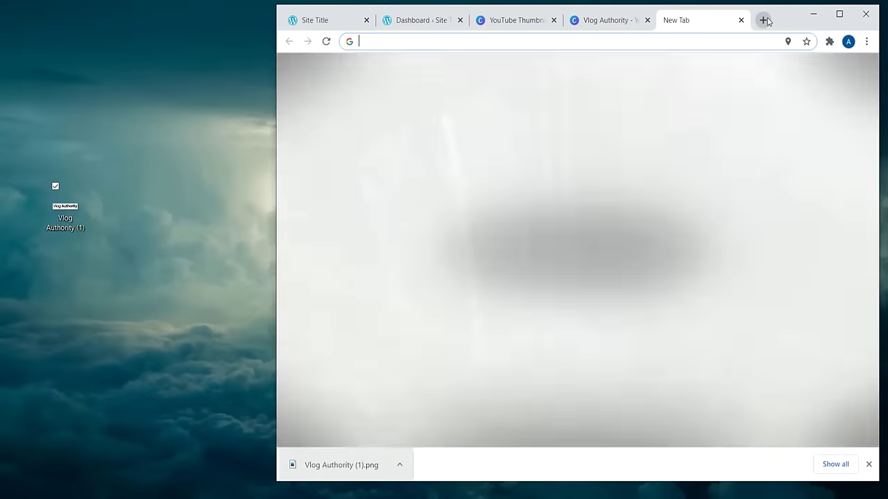
text(re)
key(Return)
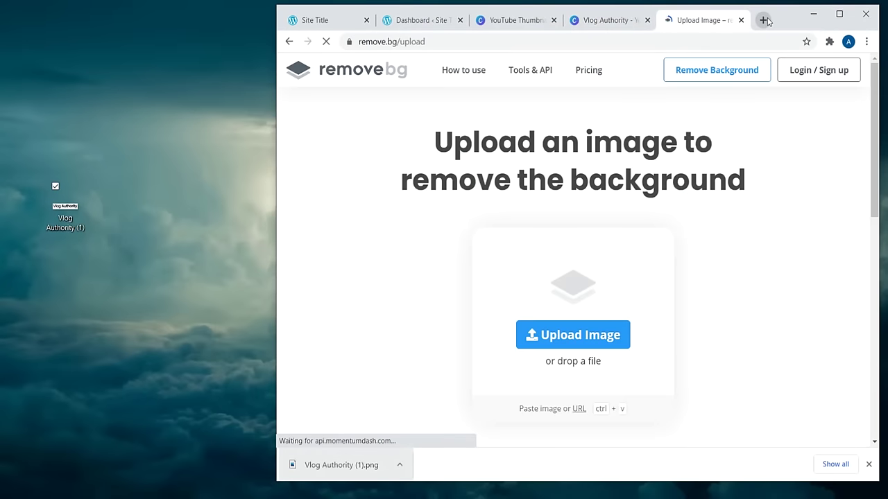
click(868, 464)
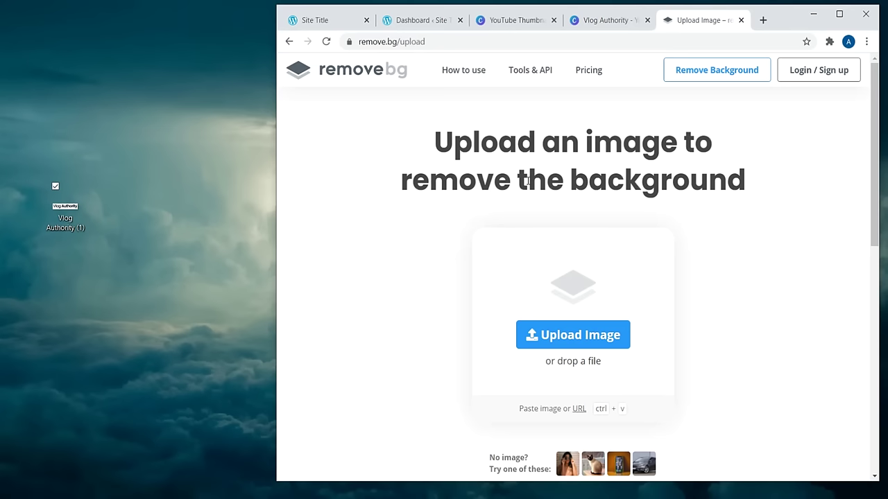
Step: Upload the Vlog Authority (1) image from the desktop to remove.bg for background removal
click(564, 336)
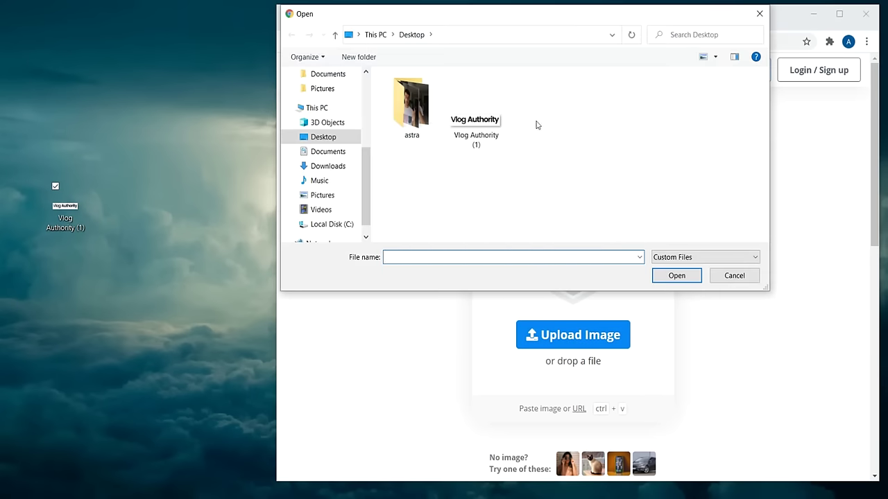
click(476, 110)
click(677, 276)
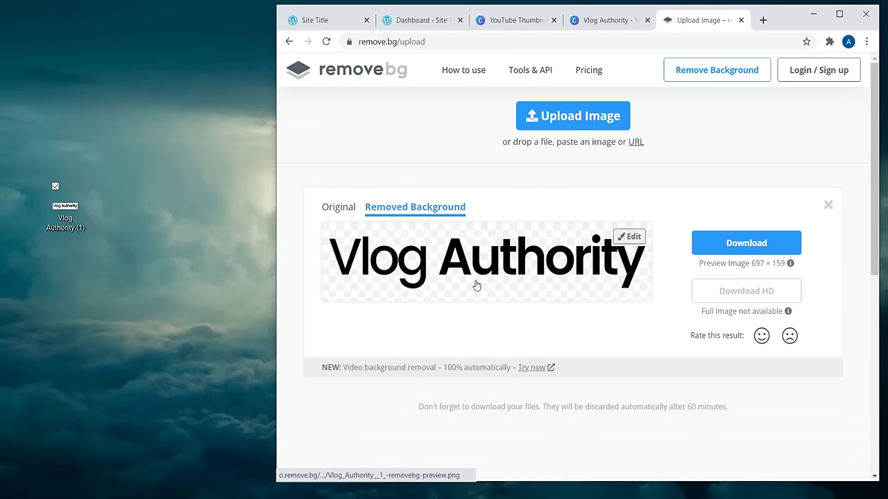
Step: Download the background-free preview image and place the file on the desktop
click(737, 243)
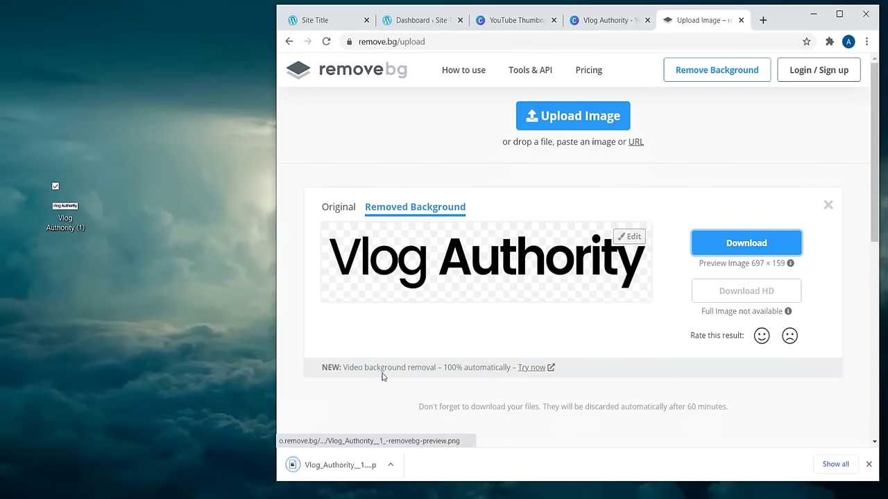
drag(336, 465, 31, 288)
drag(65, 215, 25, 289)
Step: Rename the background-free image file on the desktop as "logo"
right_click(25, 289)
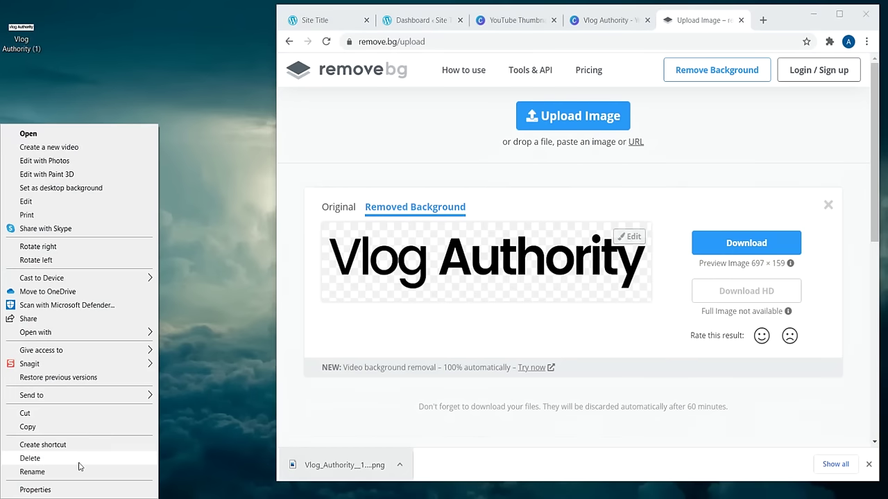
click(32, 472)
text(V)
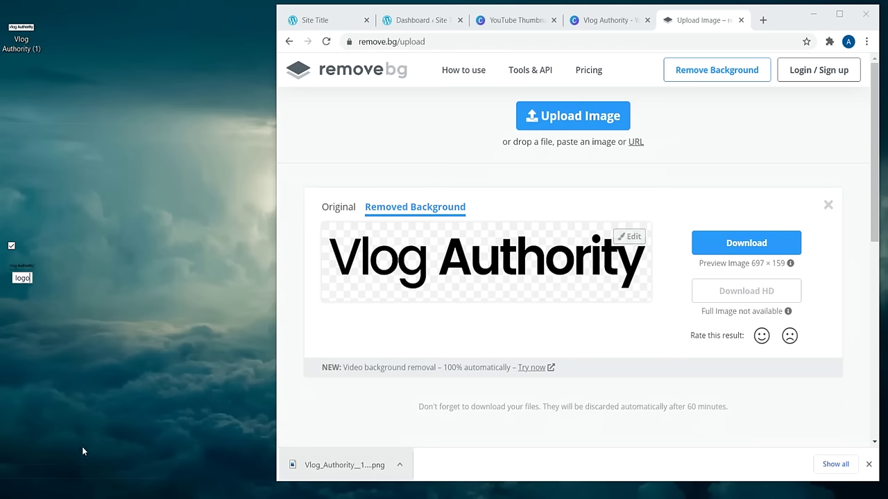
text(ogo)
key(Return)
Step: Open the logo image in Microsoft Office 2010 and show its picture editing tools
right_click(26, 274)
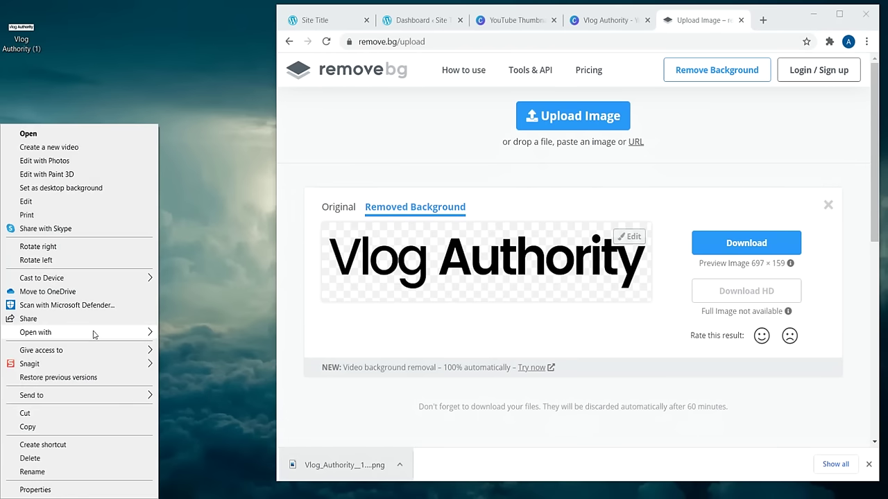
mouse_move(98, 335)
click(208, 369)
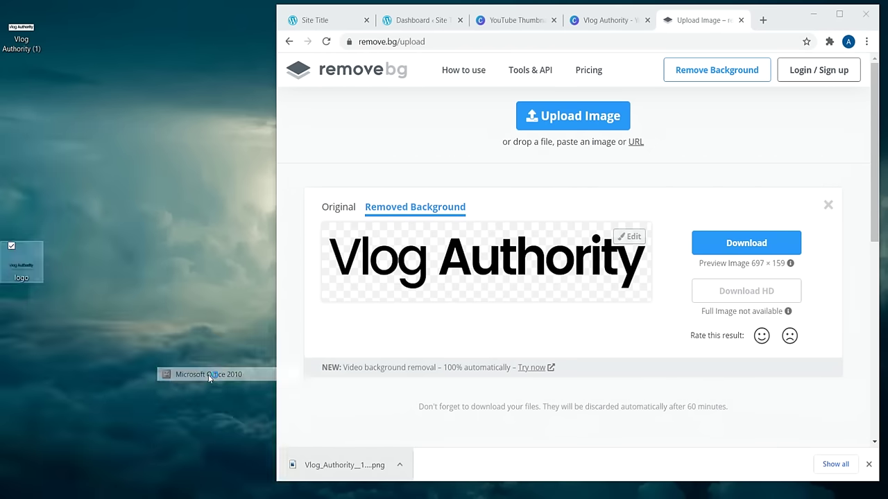
click(315, 37)
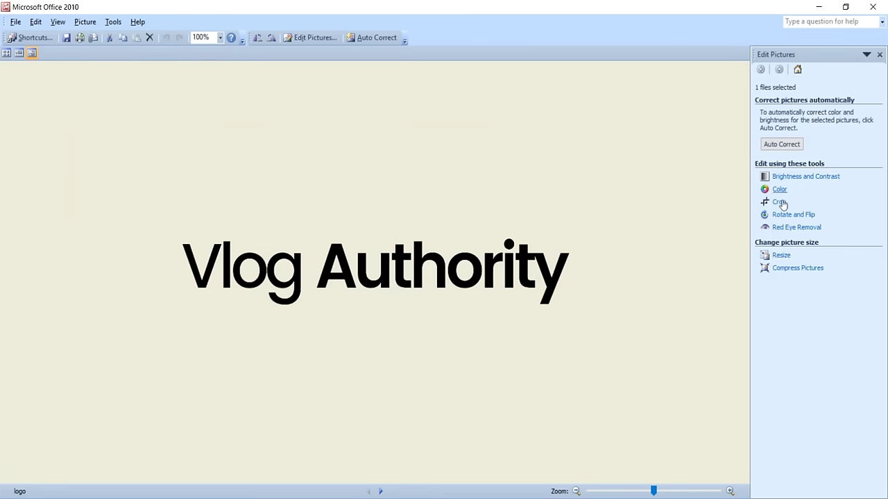
Step: Resize the logo picture to 36% of its original size, save the changes, and move its desktop file closer to Vlog Authority (1)
click(782, 256)
click(796, 201)
click(796, 201)
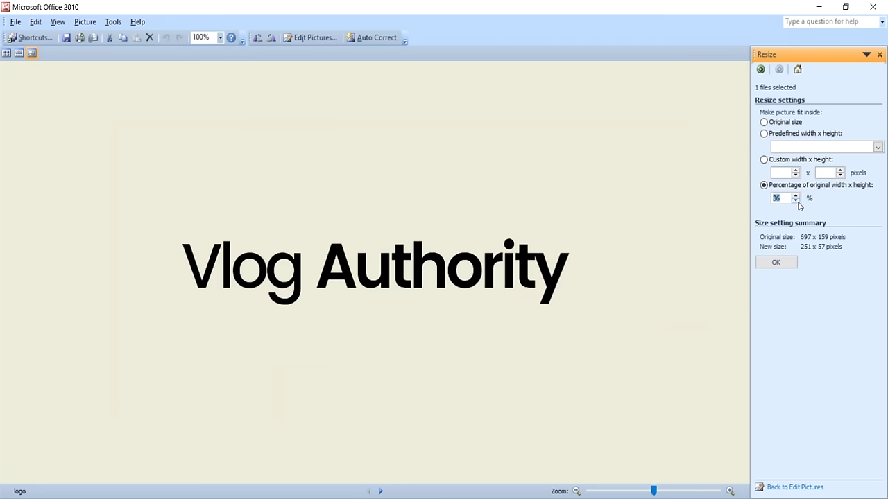
click(776, 263)
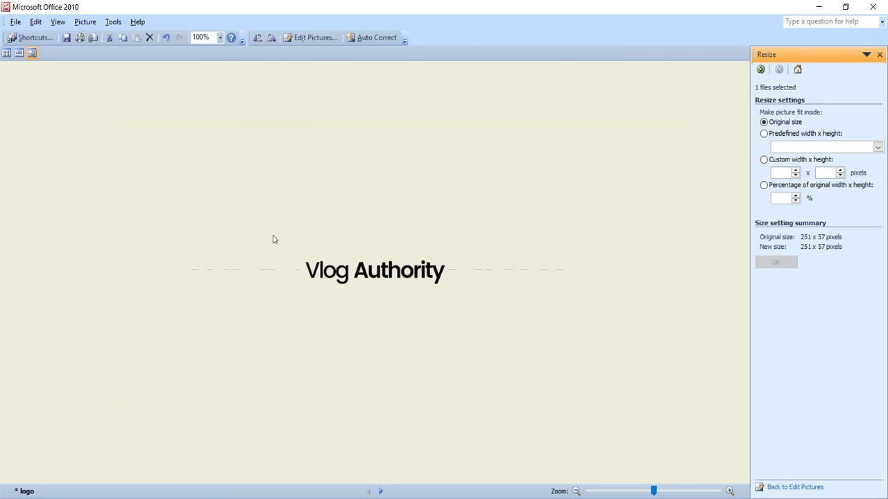
click(872, 7)
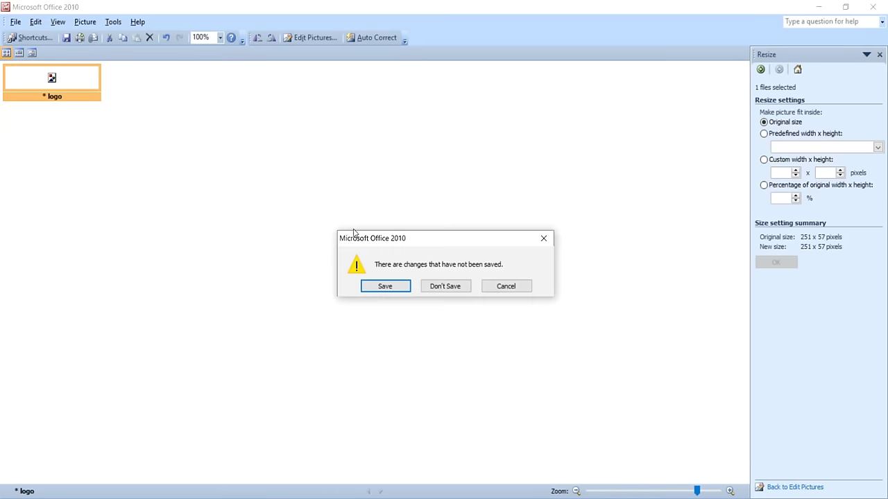
click(377, 290)
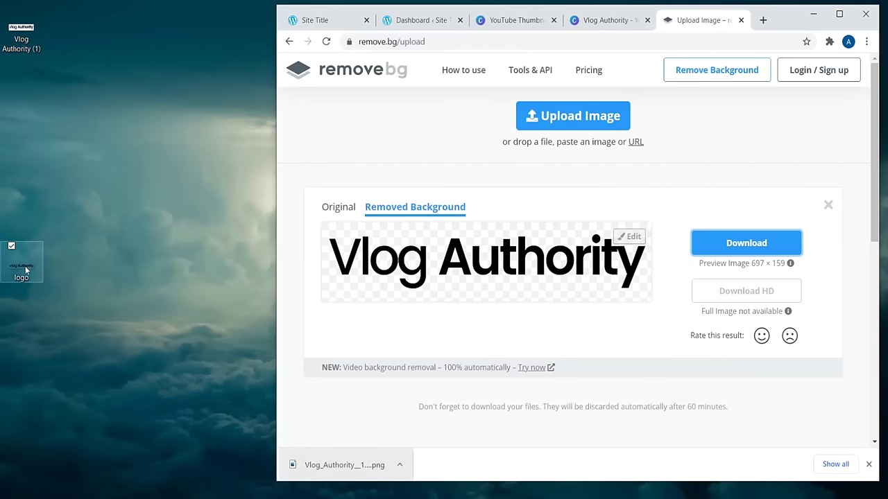
drag(26, 270, 25, 151)
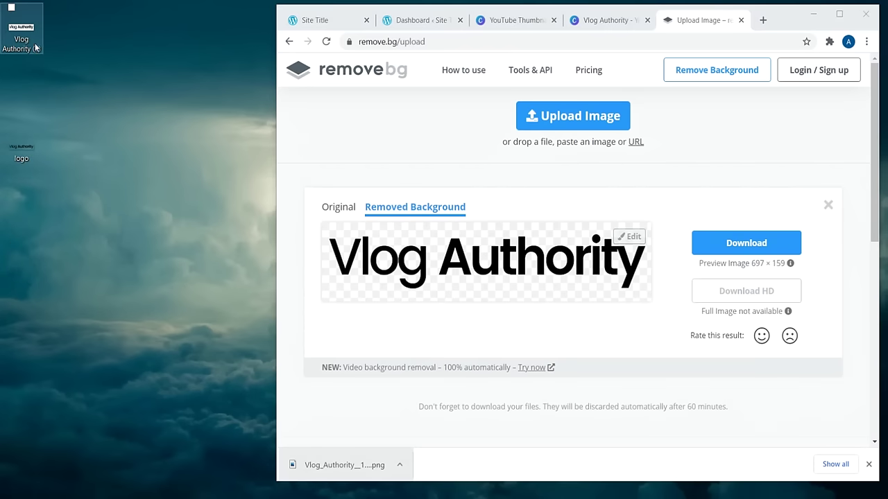
Step: Return to the Vlog Authority design in Canva and delete its Vlog Authority text
click(839, 14)
click(711, 194)
click(208, 10)
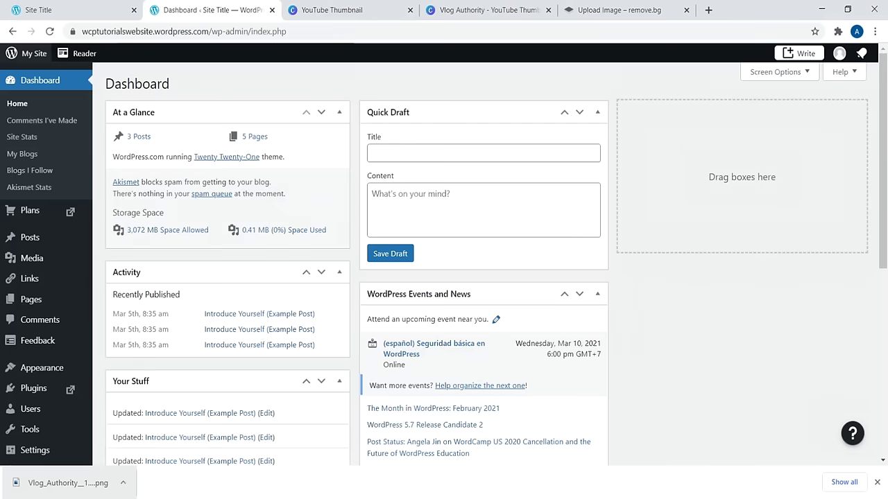
click(23, 14)
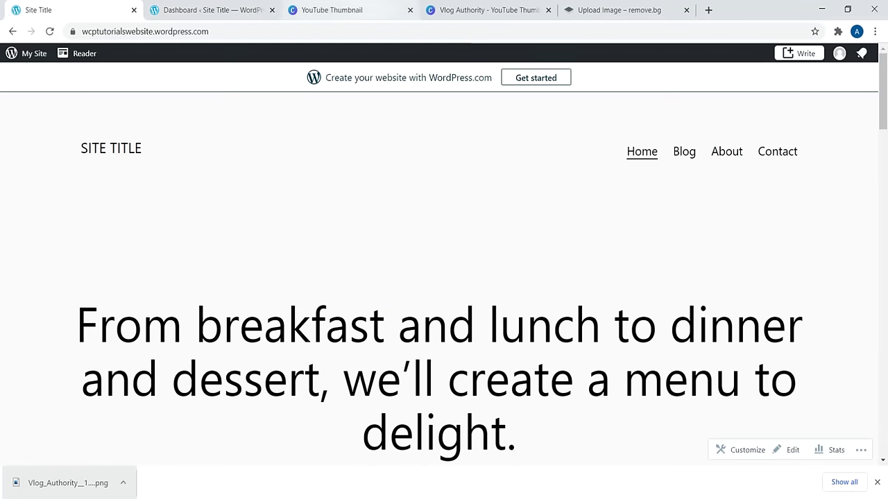
click(331, 10)
click(486, 10)
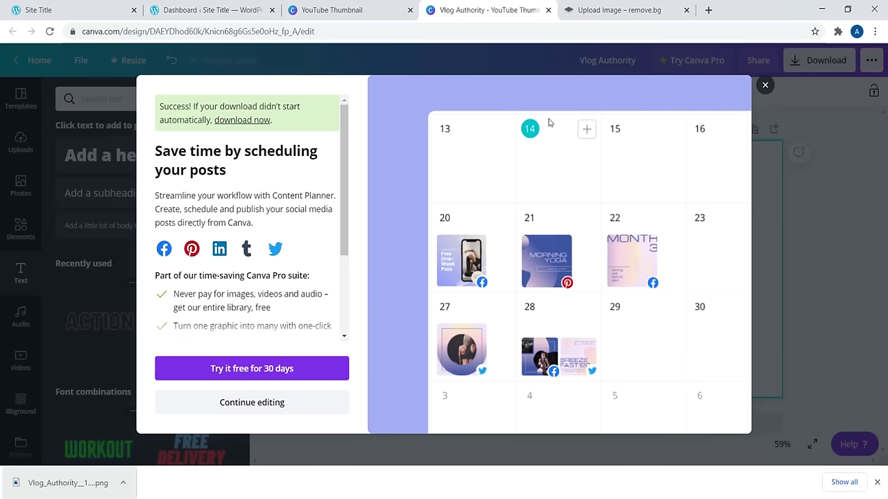
click(763, 85)
click(554, 229)
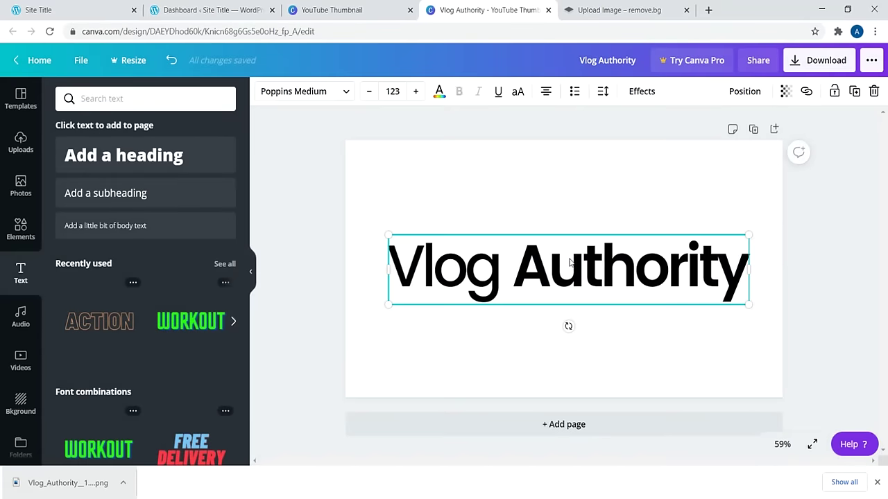
click(874, 92)
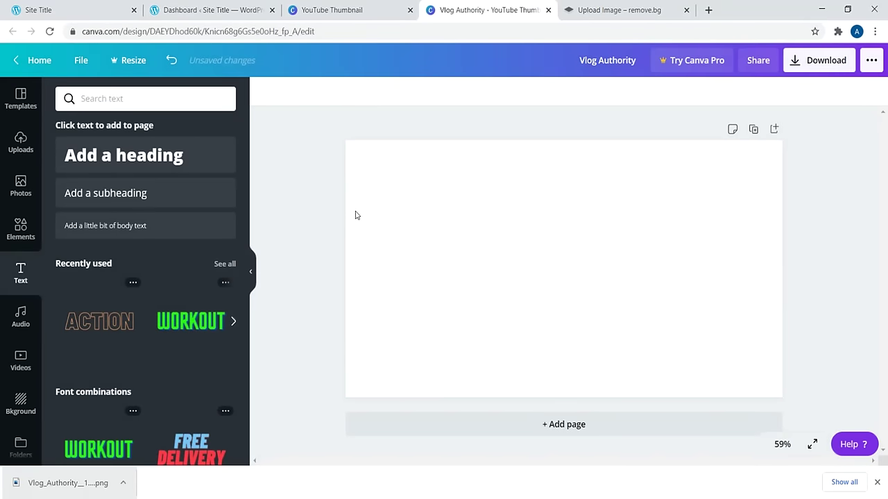
Step: Search the elements for "camera", add the solid black camera icon, and enlarge it near the middle of the page
click(19, 231)
click(142, 100)
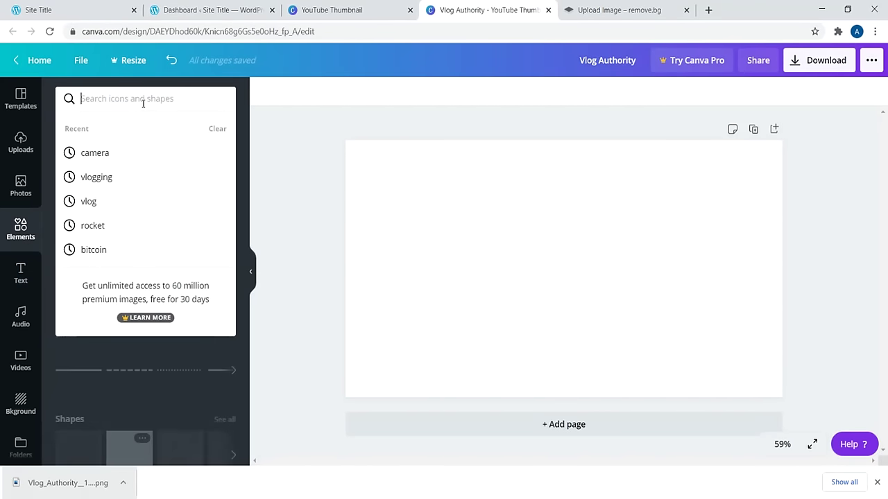
text(camera)
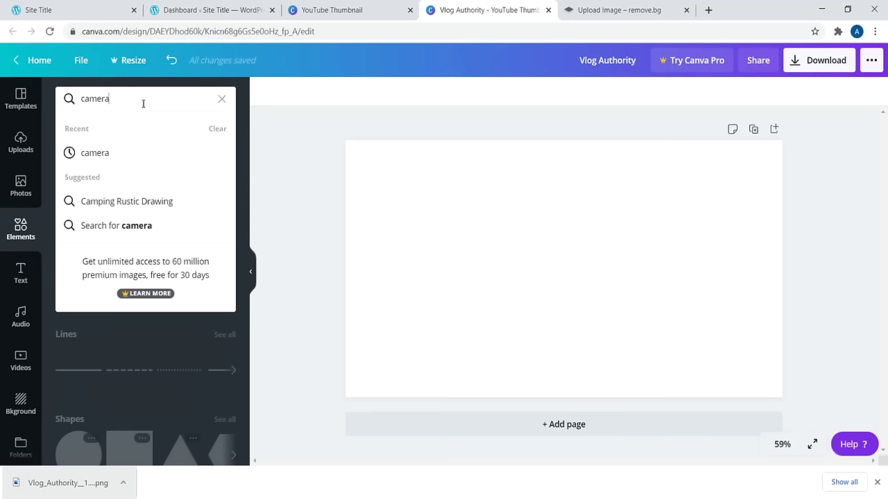
key(Return)
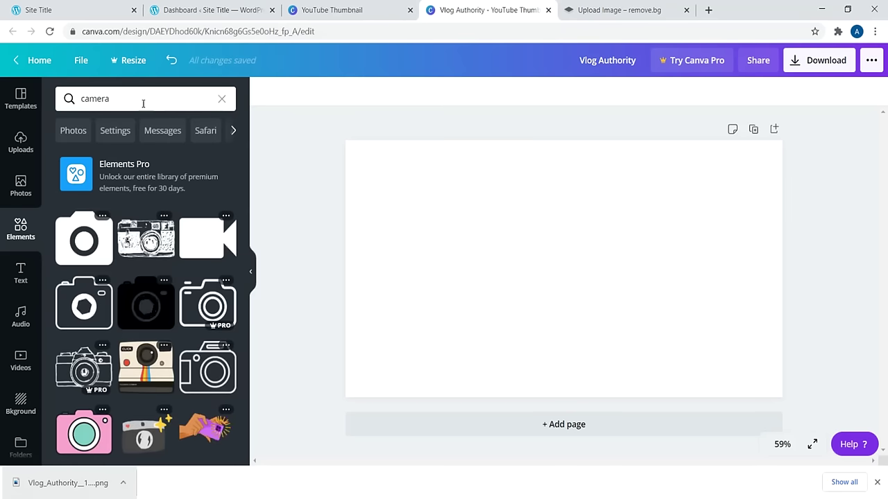
click(88, 237)
drag(618, 218, 667, 211)
drag(511, 319, 490, 341)
drag(561, 287, 565, 295)
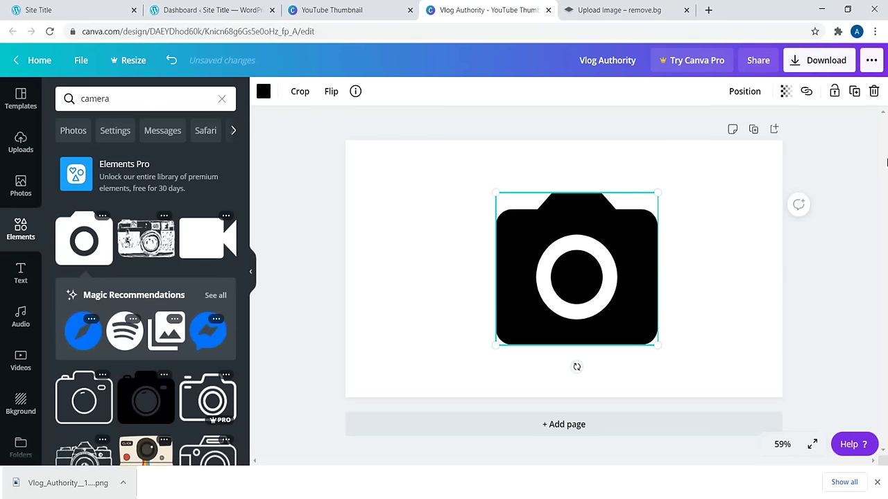
Step: Download the camera design as a PNG and place the file on the desktop
click(822, 61)
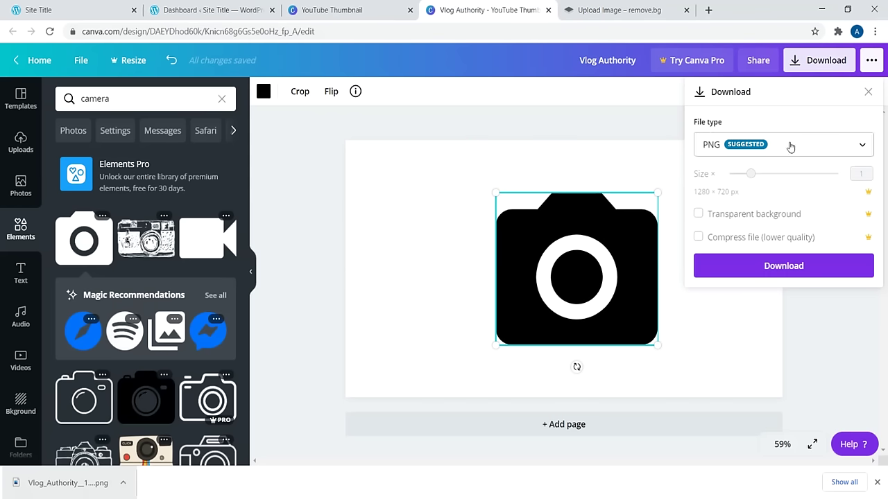
click(766, 270)
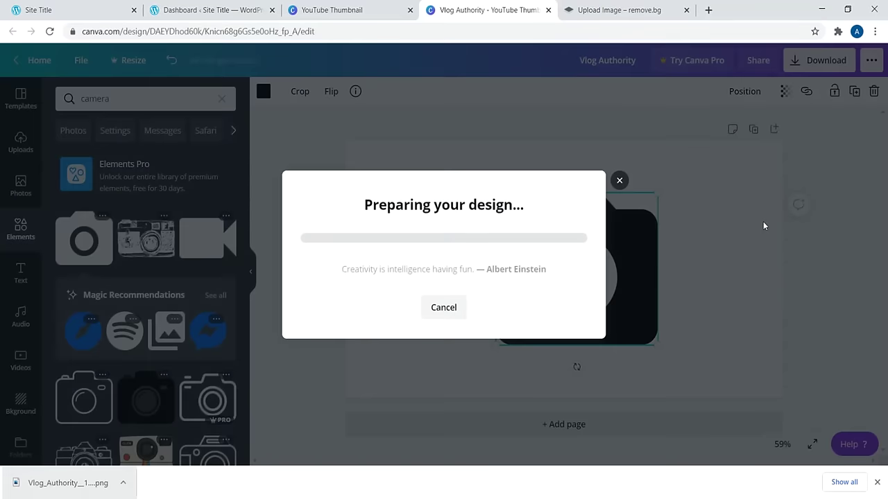
key(super+Down)
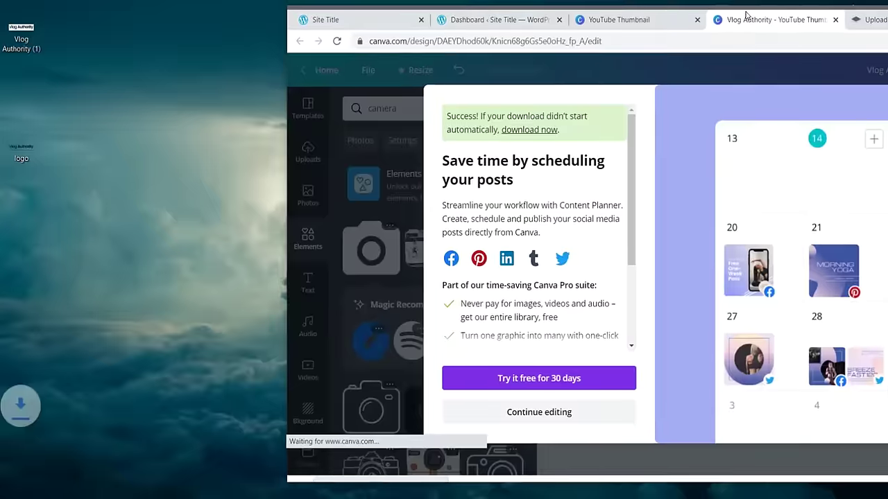
drag(352, 466, 20, 276)
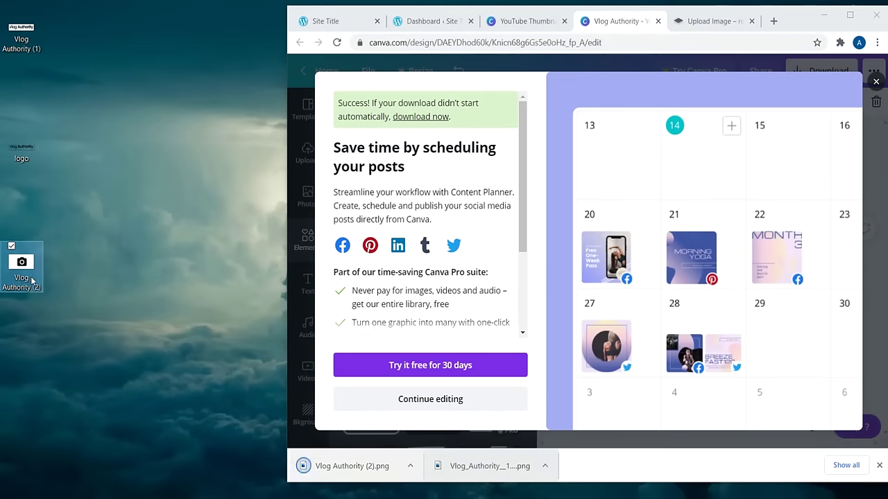
Step: Open the Vlog Authority (2) image from the desktop in Microsoft Office 2010
right_click(21, 267)
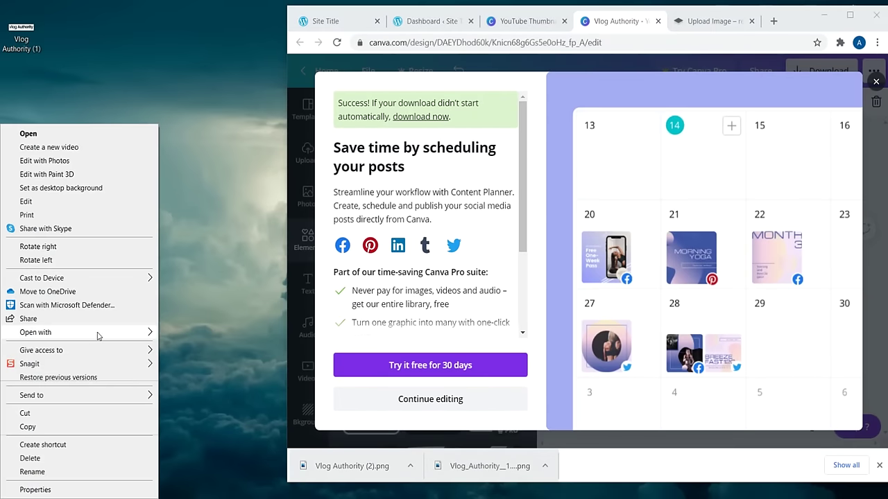
mouse_move(100, 333)
click(228, 375)
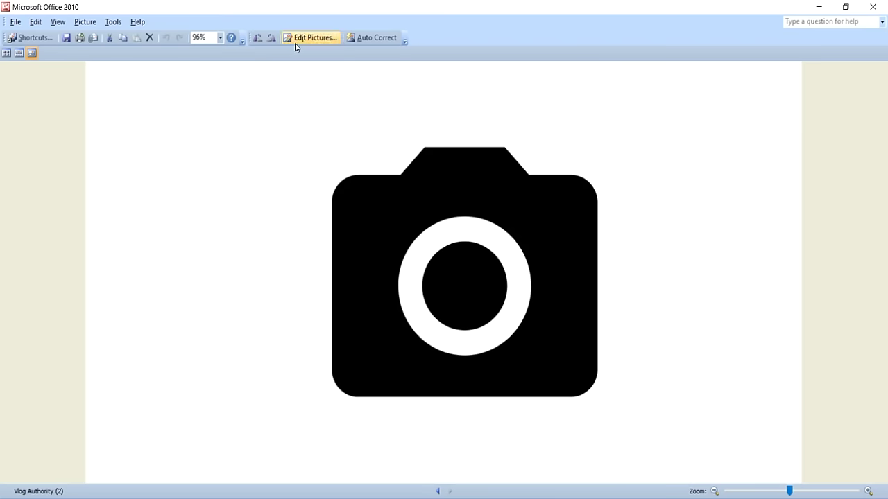
Step: Crop the white margins on all four sides of the camera, leaving a picture of about 592 x 507 pixels
click(303, 39)
click(779, 202)
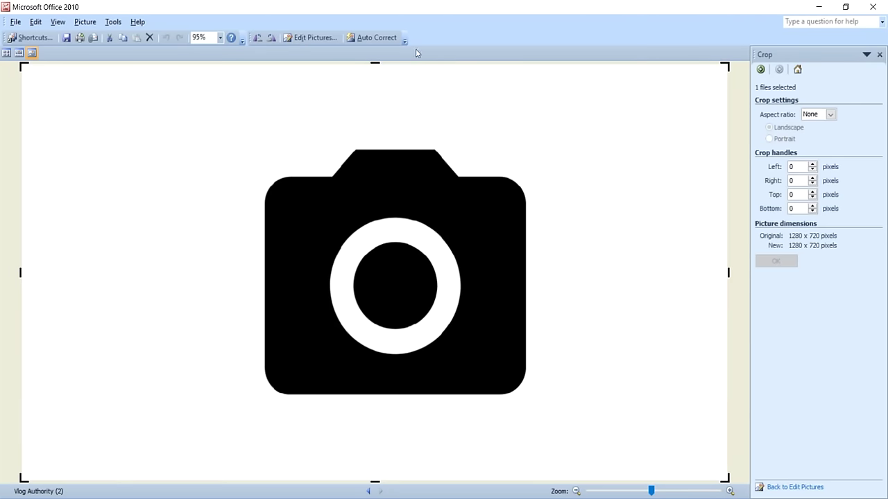
drag(374, 61, 380, 143)
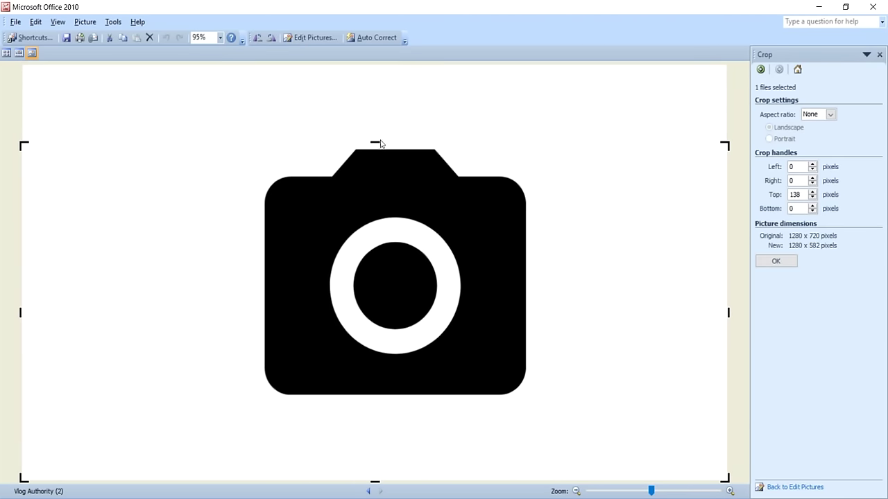
drag(20, 313, 237, 313)
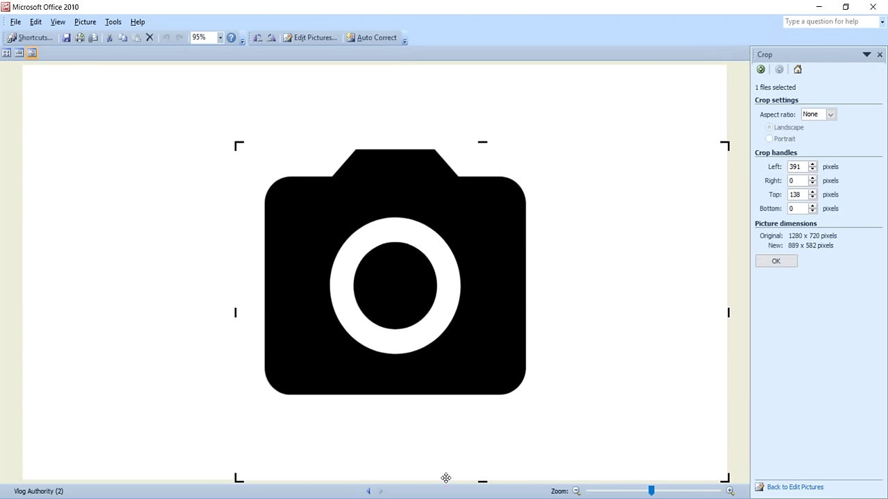
drag(481, 483, 483, 414)
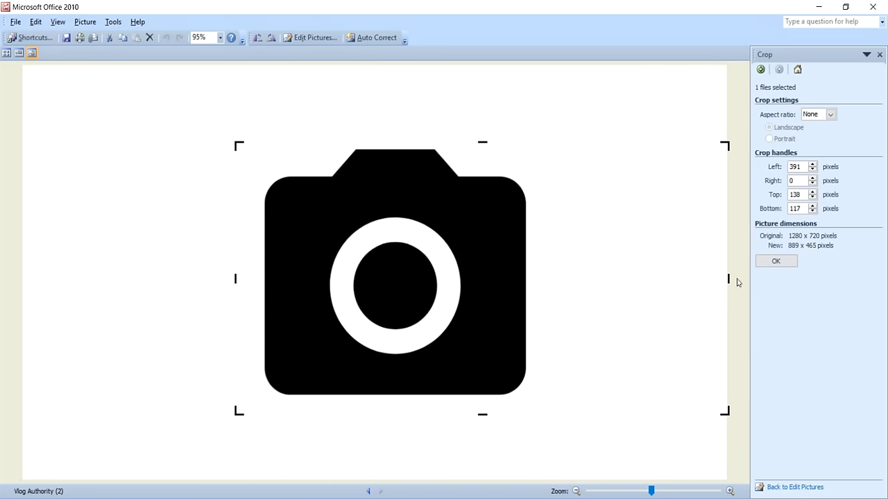
drag(729, 277, 562, 275)
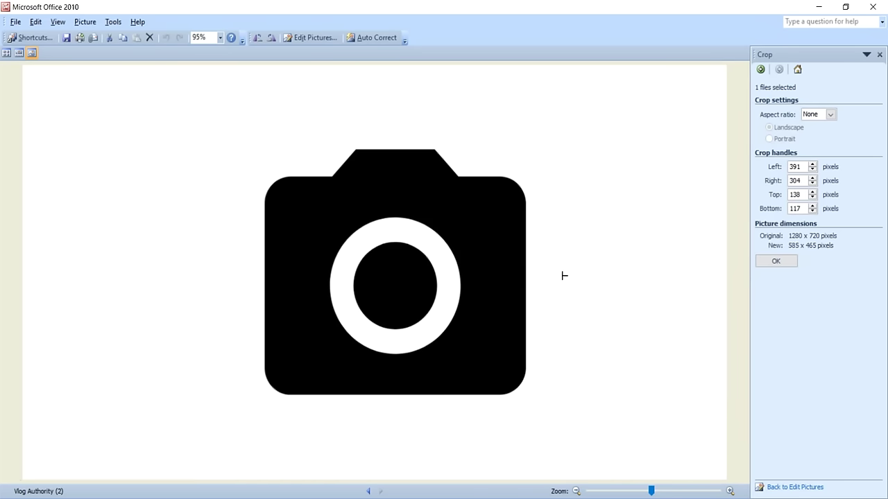
drag(402, 140, 402, 118)
click(775, 261)
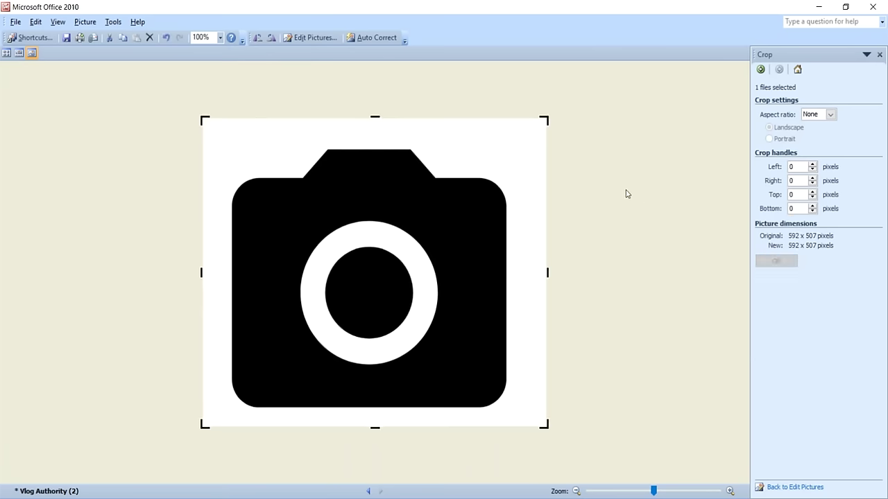
Step: Resize the cropped camera picture by percentage to 355 x 304 pixels and save the changes
click(308, 37)
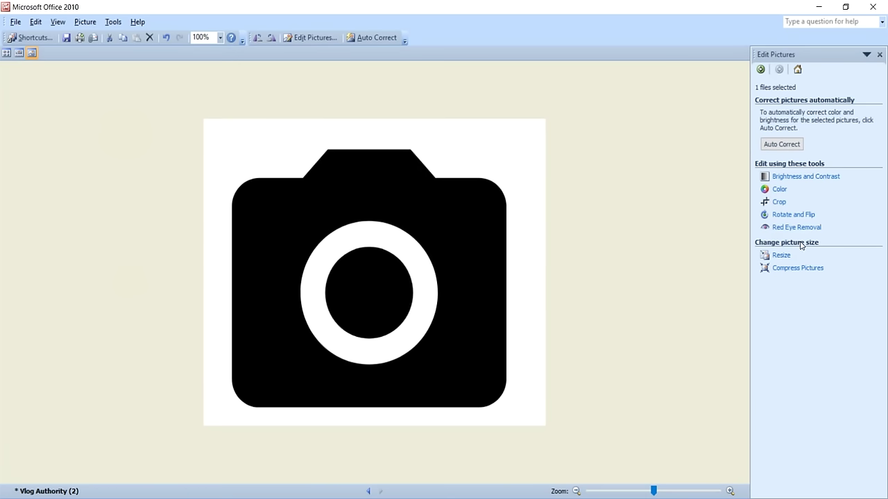
click(783, 255)
click(795, 201)
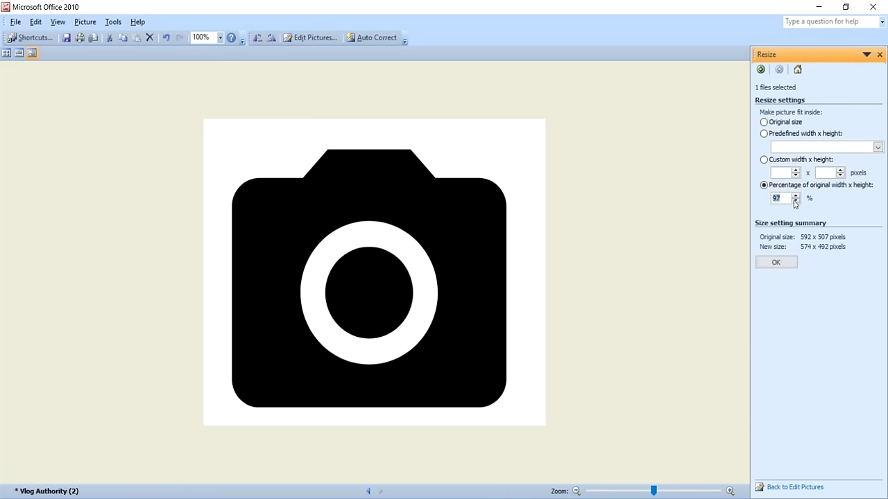
drag(796, 201, 796, 205)
click(777, 262)
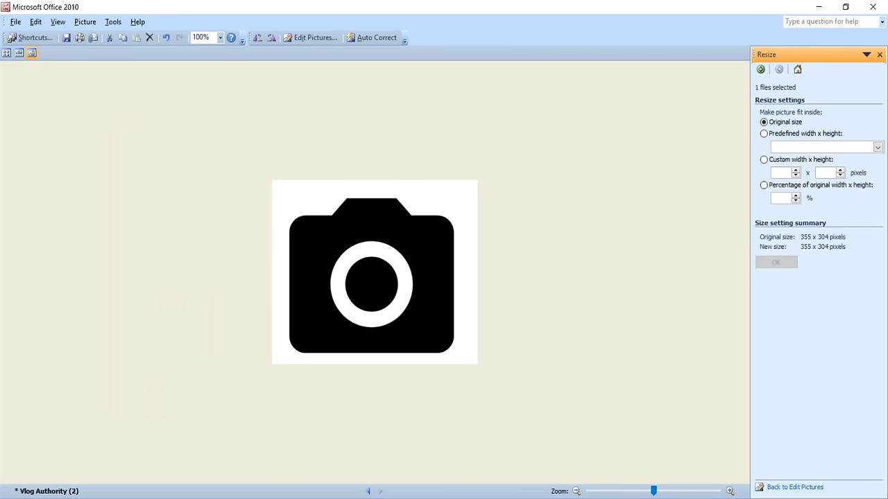
click(872, 7)
click(384, 286)
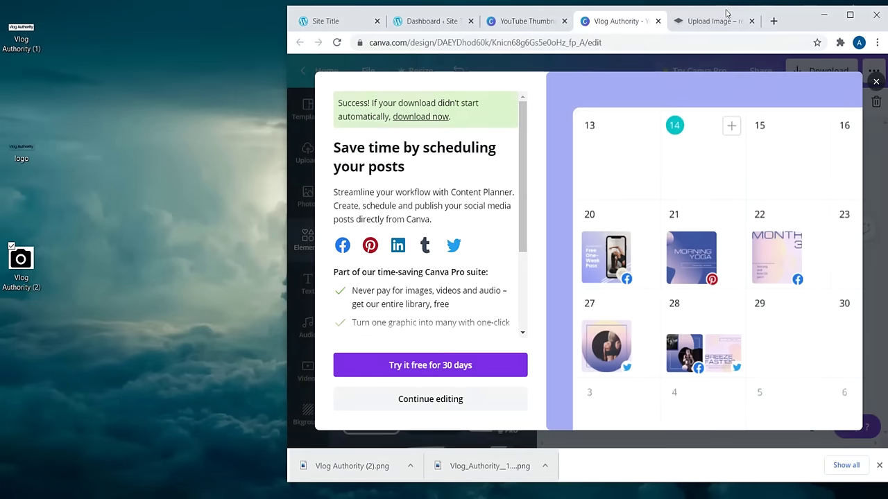
Step: Upload the Vlog Authority (2) image to remove.bg and download the background-free preview image
click(728, 21)
click(601, 339)
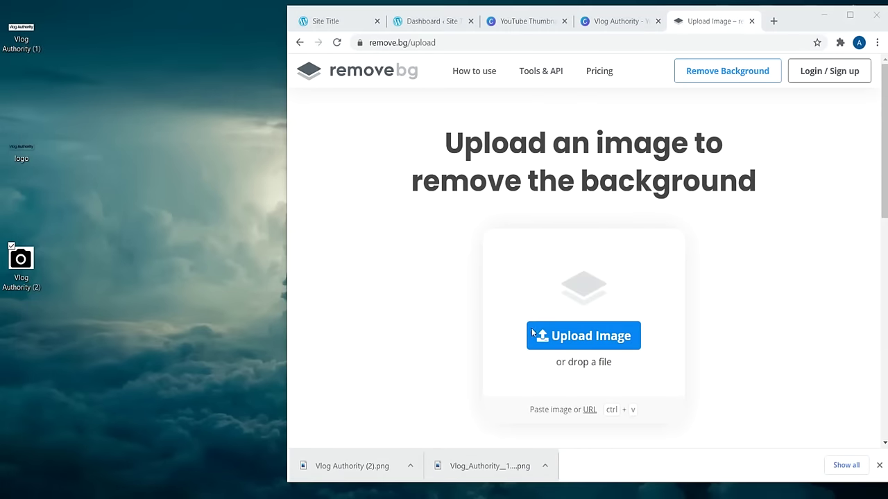
click(601, 142)
click(690, 279)
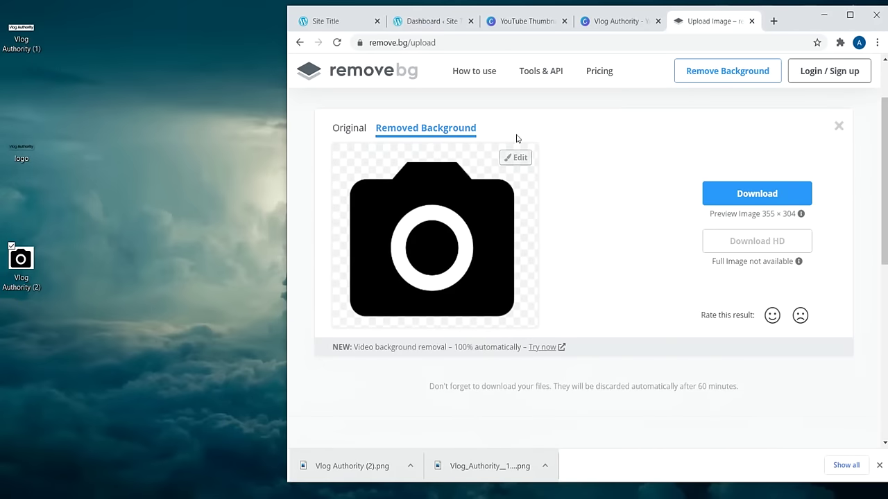
click(761, 196)
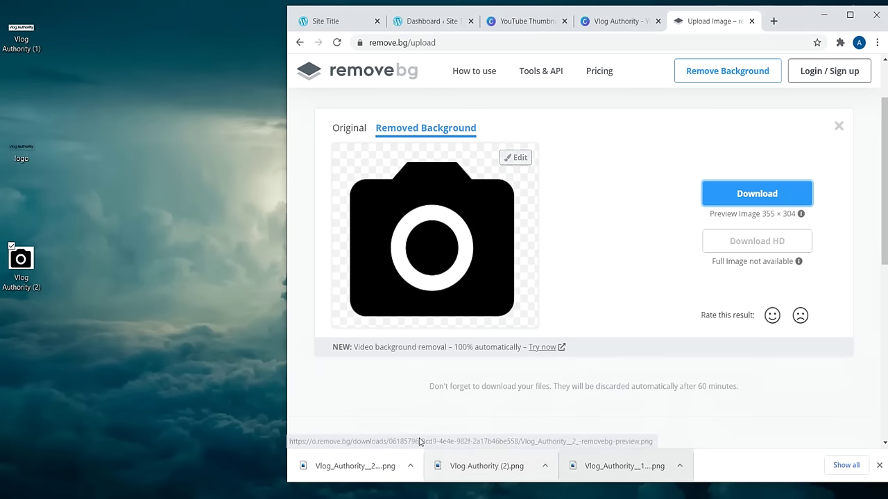
Step: Place the downloaded background-free camera image on the desktop and open it in Microsoft Office 2010
drag(350, 466, 64, 140)
right_click(64, 142)
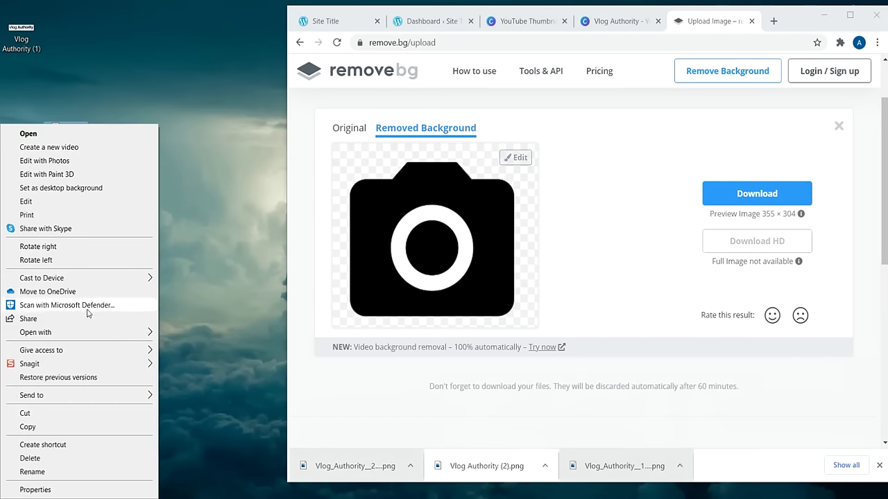
mouse_move(140, 336)
click(215, 375)
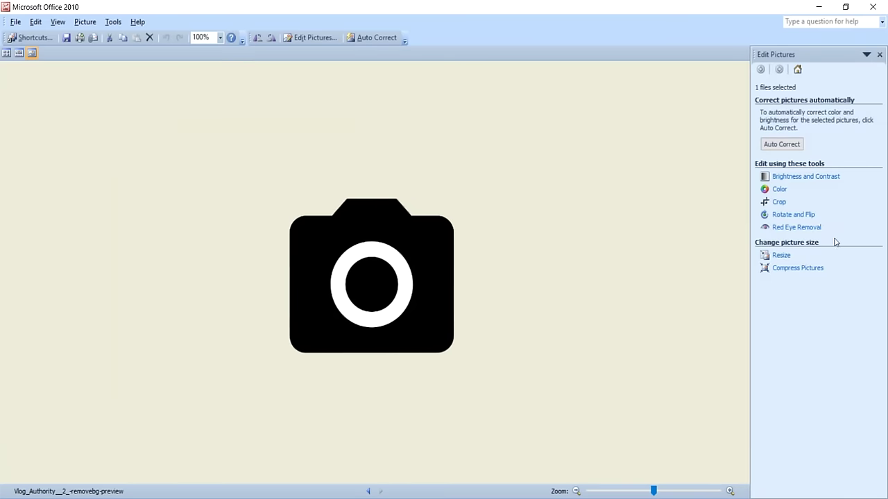
Step: Resize the background-free camera picture by percentage to 99 x 85 pixels and close it with the changes saved
click(782, 257)
click(796, 201)
drag(797, 203, 797, 203)
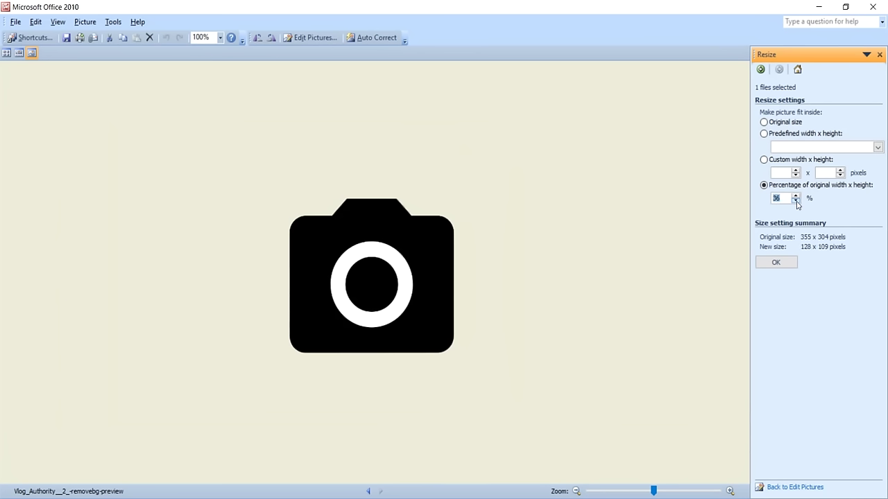
drag(797, 203, 797, 204)
click(778, 264)
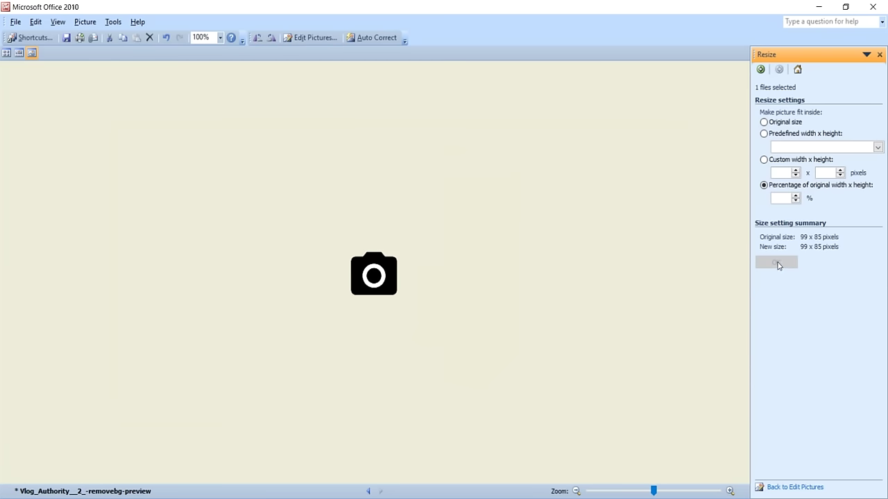
click(873, 7)
click(383, 284)
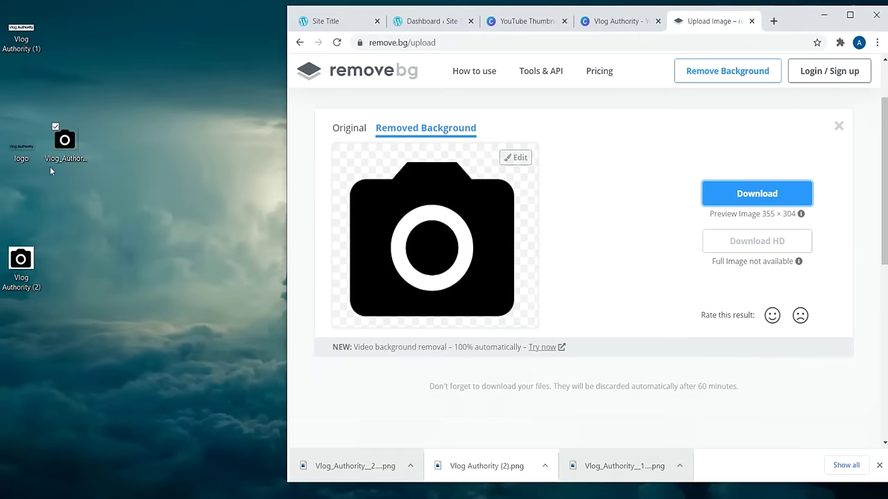
Step: Rename the background-free camera image on the desktop as favicon
click(63, 147)
right_click(62, 147)
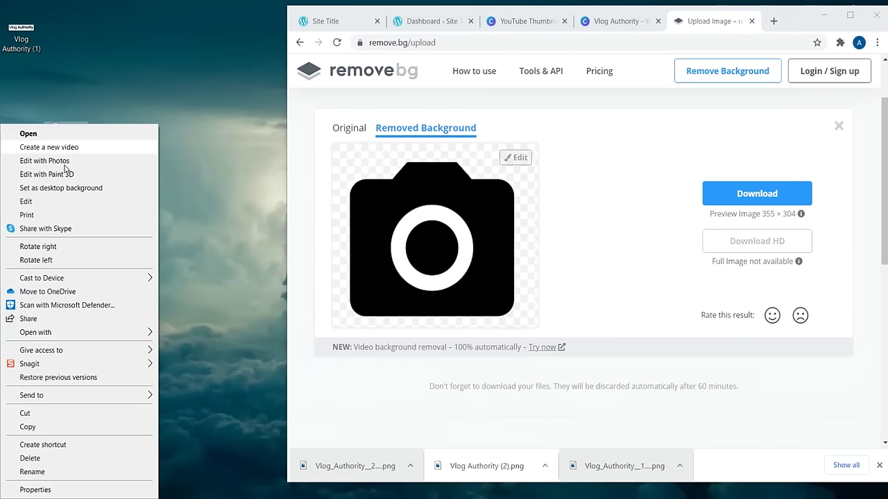
click(86, 470)
text(fa)
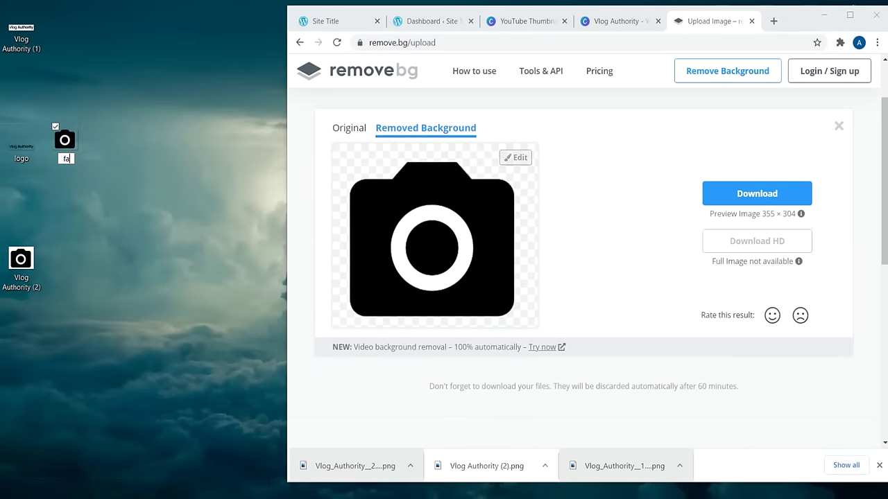
text(vcico)
key(BackSpace)
key(BackSpace)
key(BackSpace)
key(BackSpace)
text(icon)
key(Return)
Step: Return to the WordPress dashboard in the browser and open the Site Identity settings of the site customizer
click(851, 16)
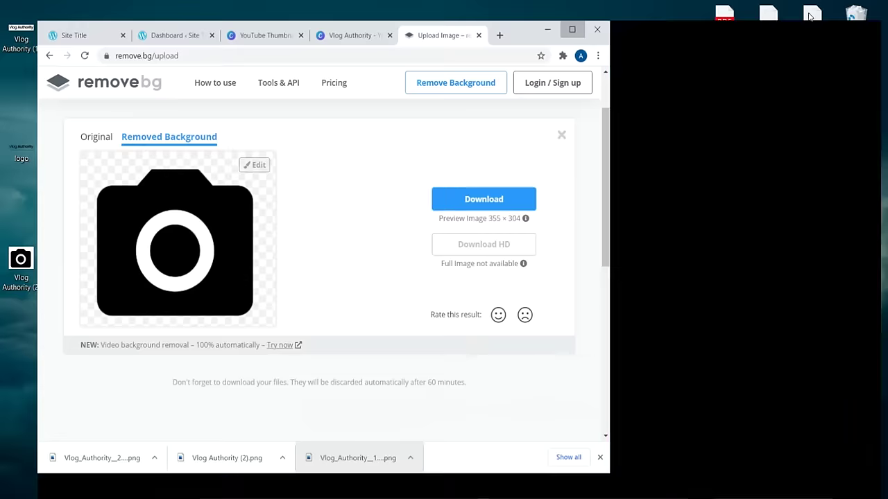
click(208, 10)
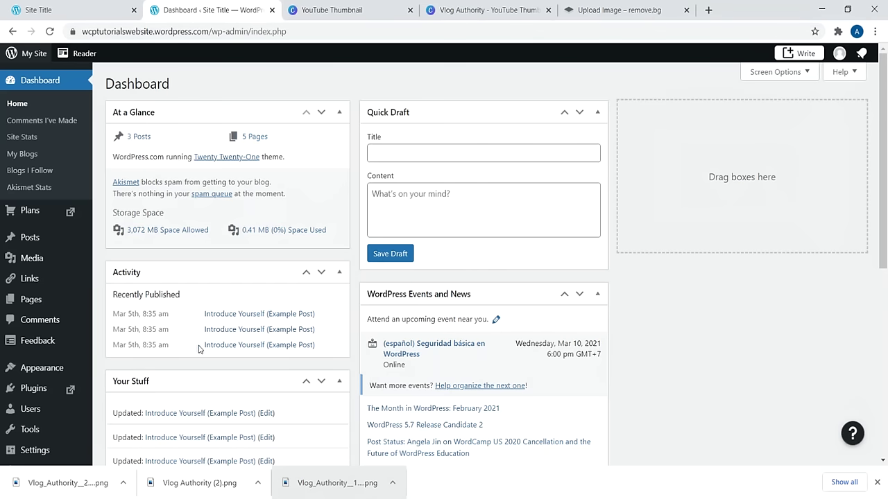
mouse_move(56, 375)
click(879, 483)
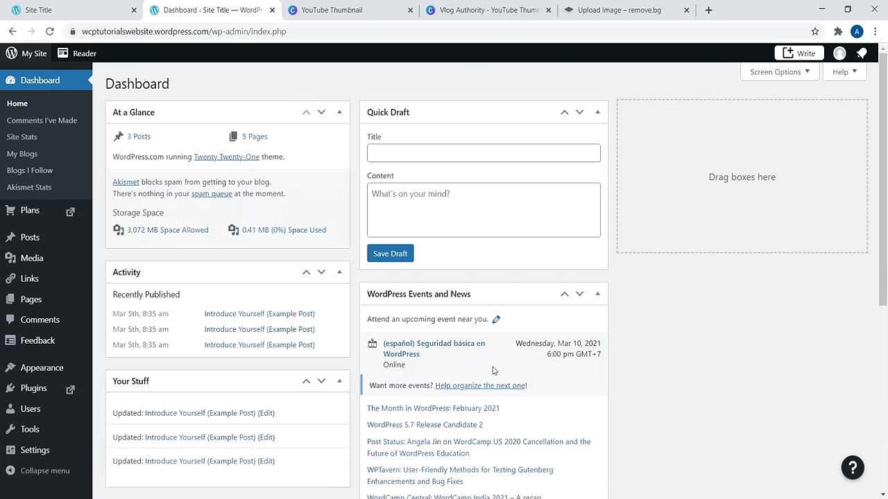
mouse_move(55, 374)
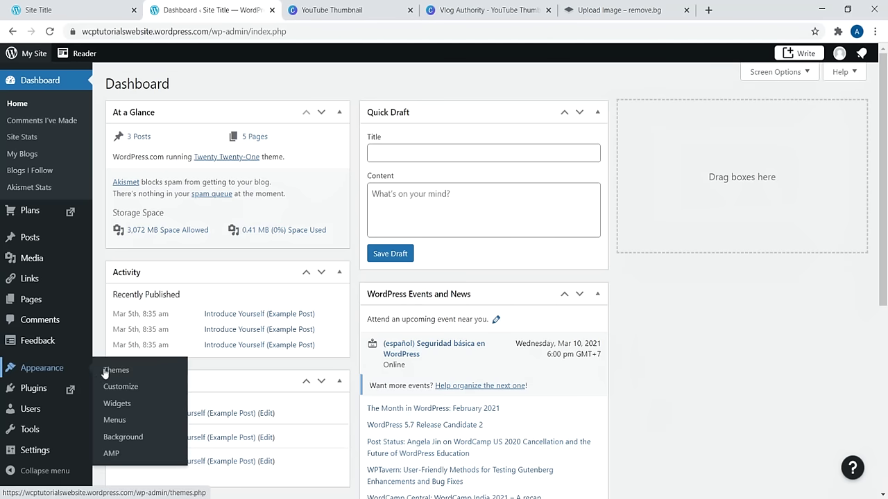
click(129, 391)
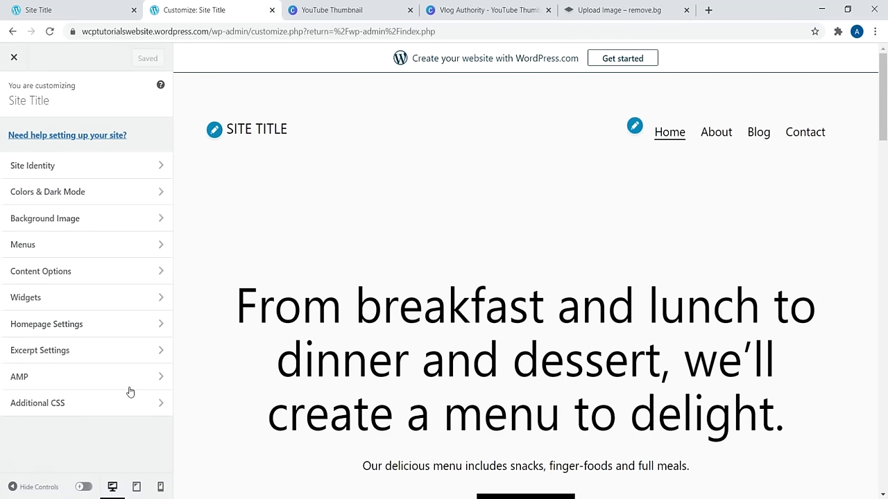
click(133, 174)
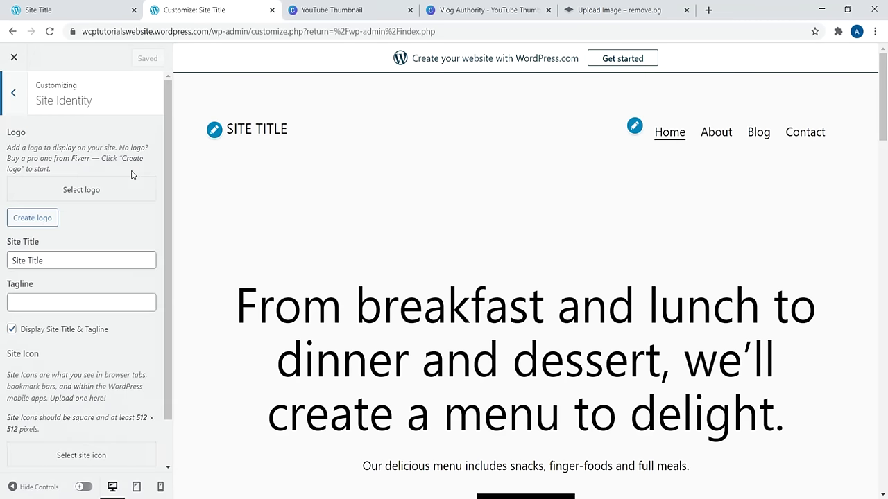
Step: Upload the desktop logo image for the site logo, clear its title and set its alt text to "vlog authority"
click(87, 192)
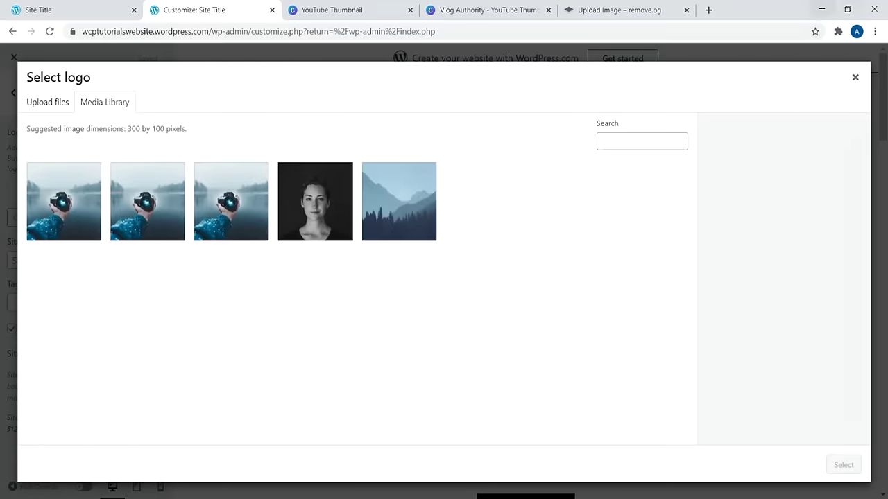
click(847, 10)
drag(21, 149, 483, 283)
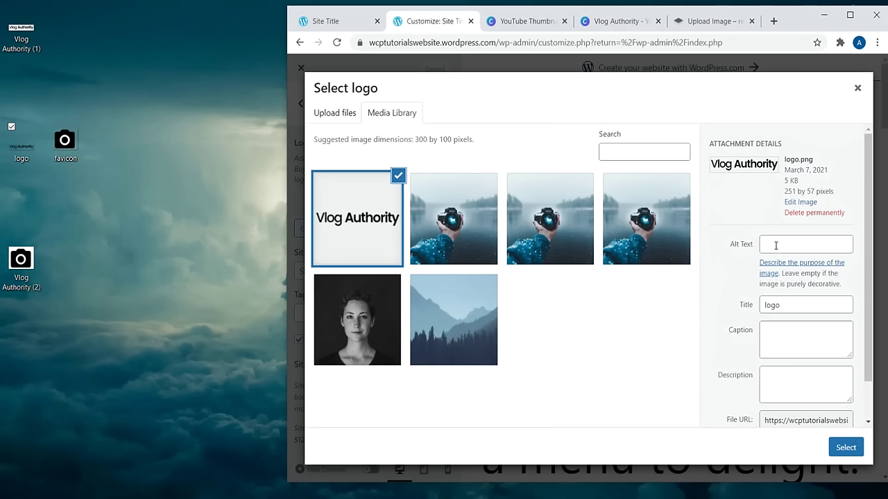
double_click(795, 307)
key(BackSpace)
click(765, 236)
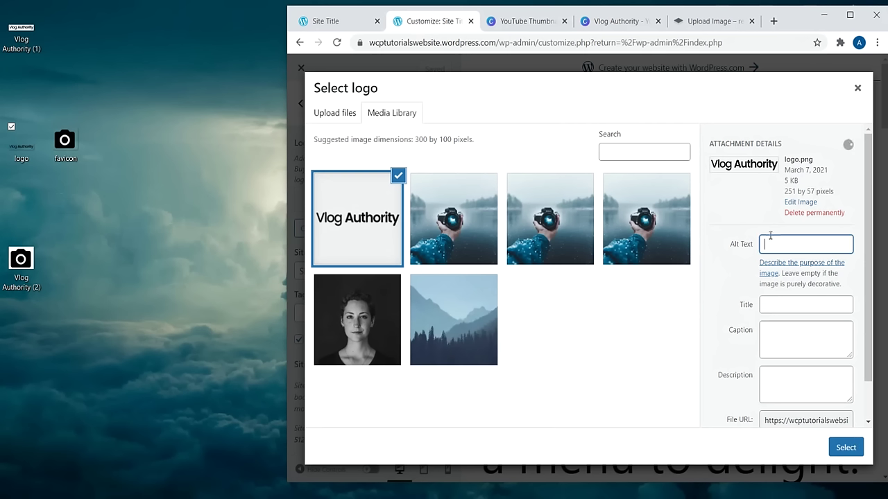
text(vlog authority)
Step: Apply the whole Vlog Authority logo without cropping and turn off the display of the site title and tagline
click(846, 447)
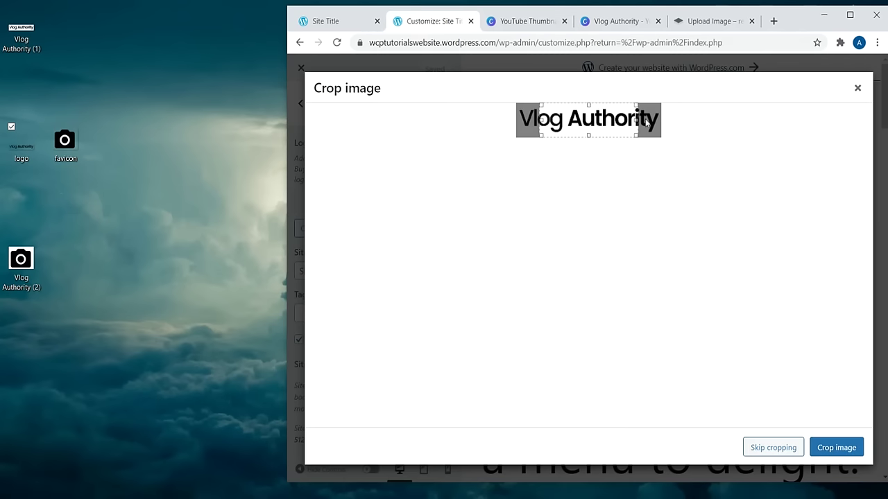
drag(637, 119, 674, 117)
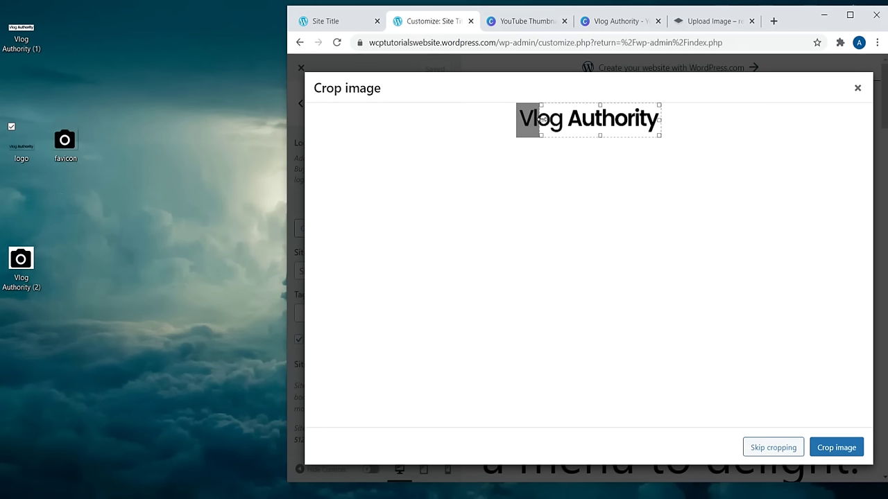
drag(540, 119, 497, 121)
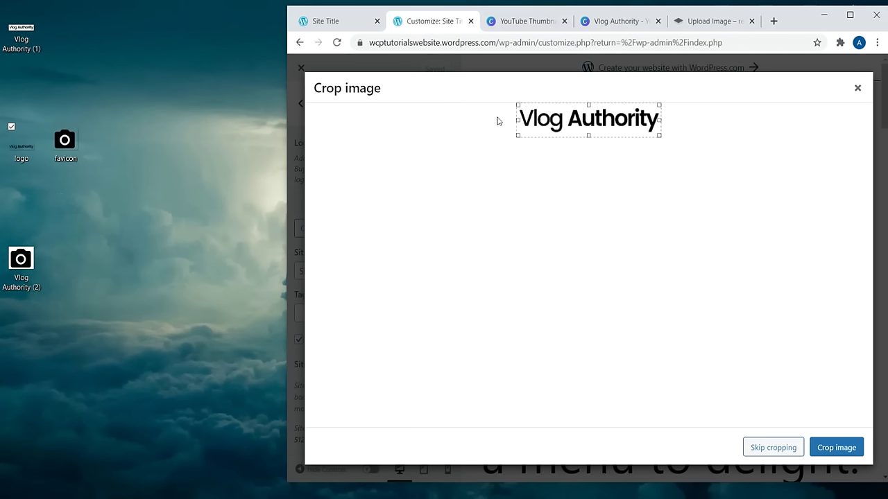
click(769, 448)
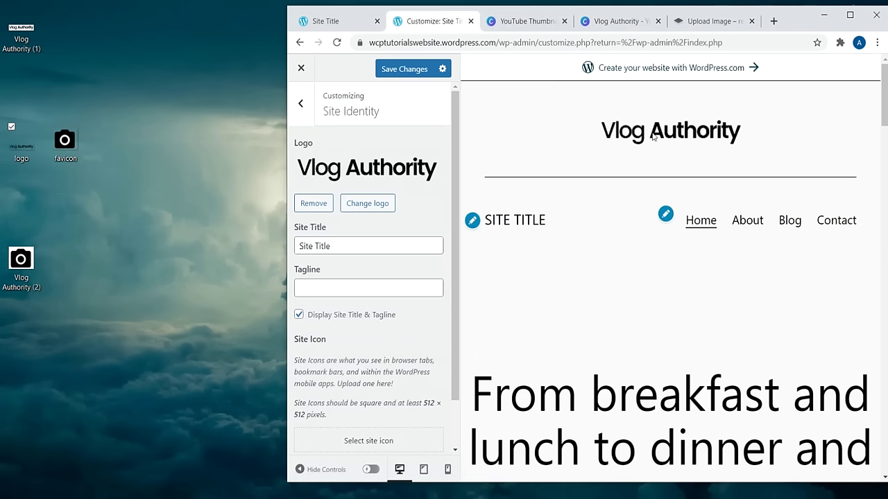
click(850, 15)
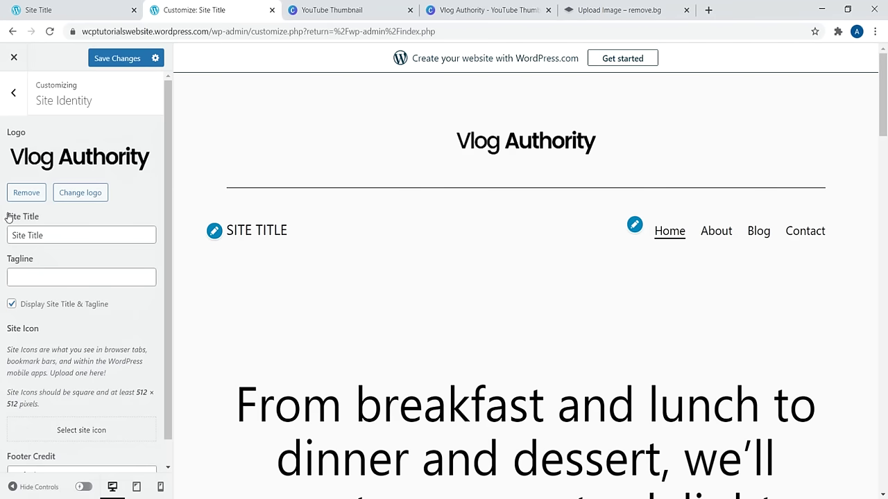
click(12, 305)
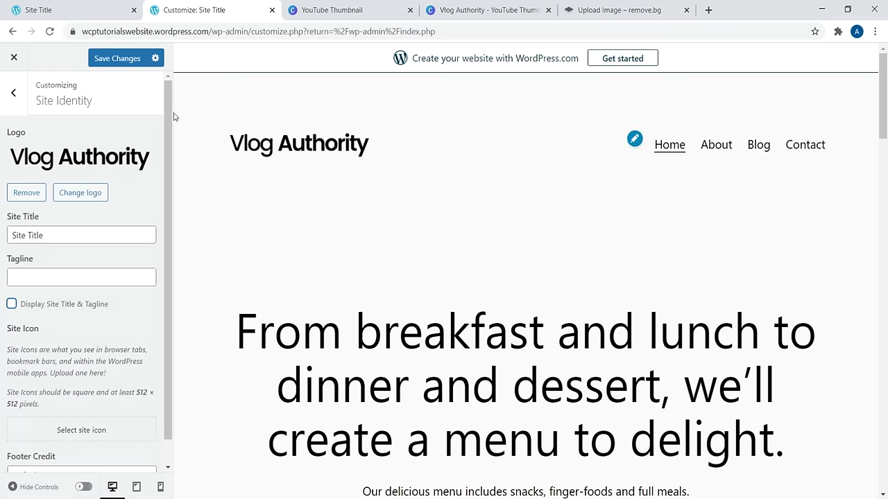
Step: Upload the desktop favicon image for the site icon, clear its title and set its alt text to "favicon"
drag(169, 118, 180, 200)
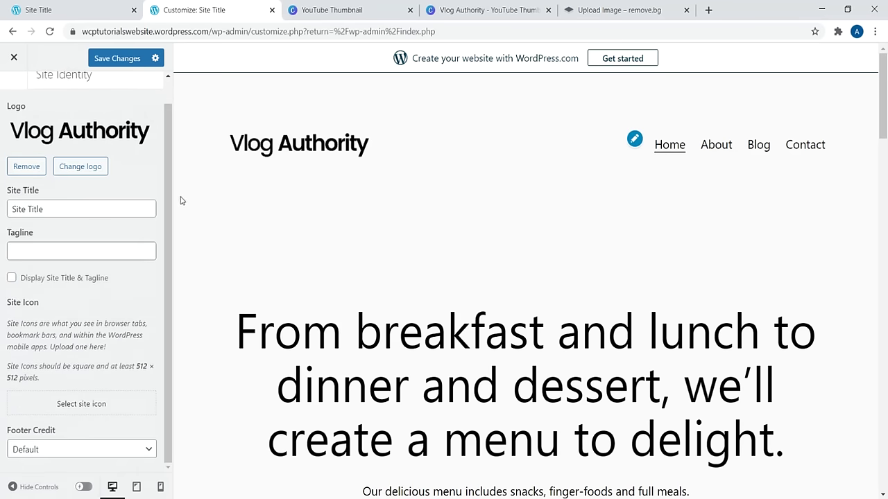
click(82, 408)
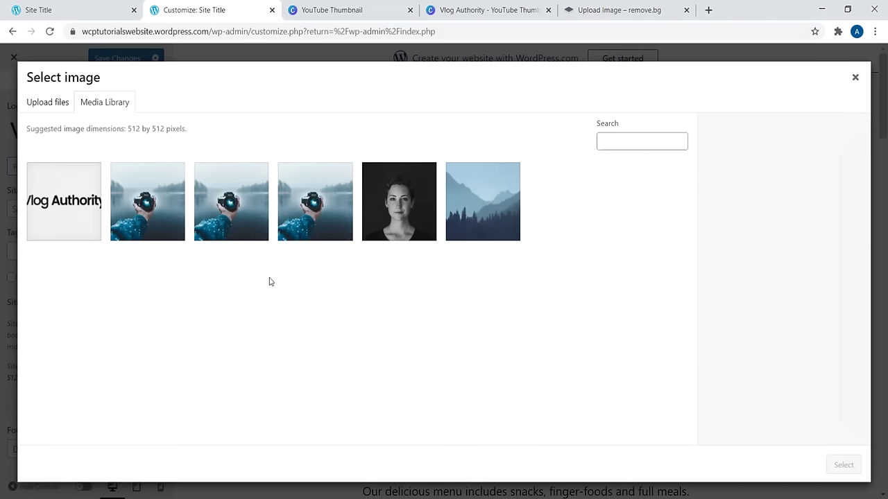
click(847, 10)
drag(72, 144, 430, 215)
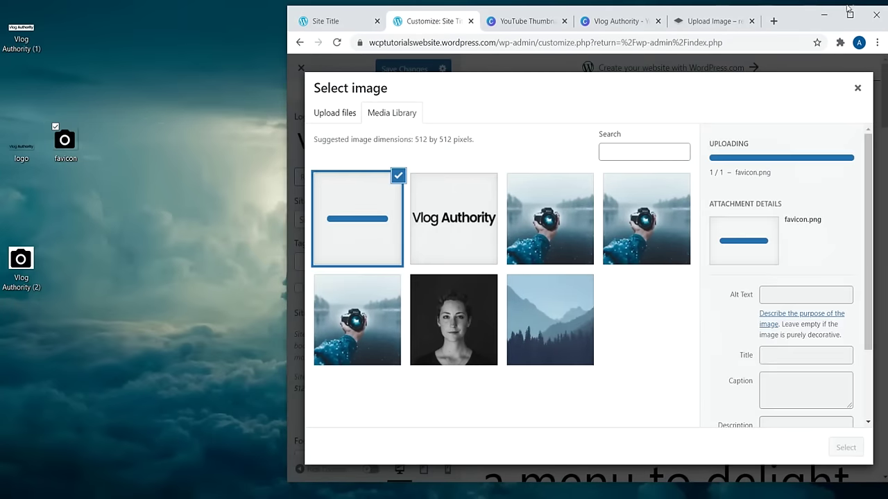
click(849, 10)
drag(798, 291, 739, 299)
key(BackSpace)
click(771, 235)
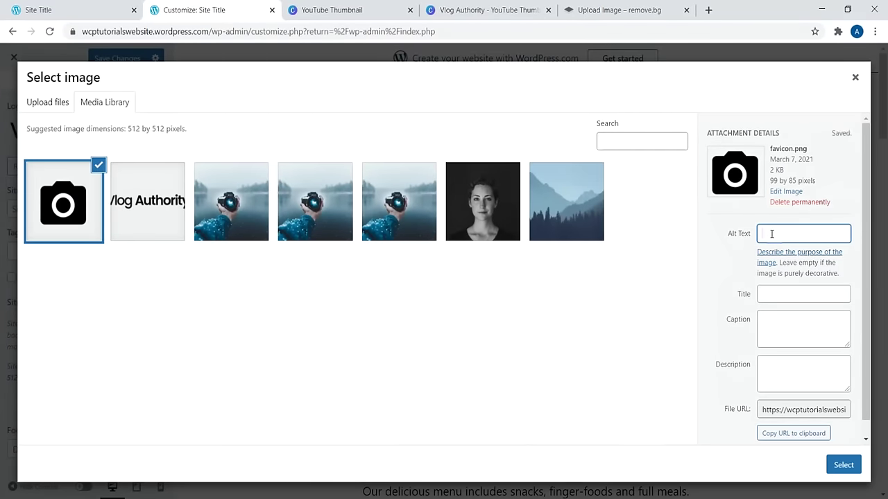
text(favicon)
Step: Apply the favicon image as the site icon without cropping and save the customizer changes
click(843, 465)
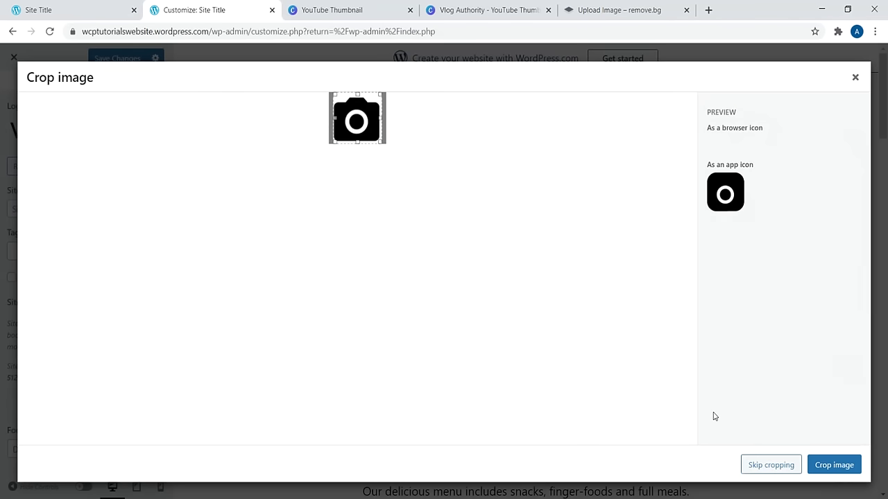
click(769, 464)
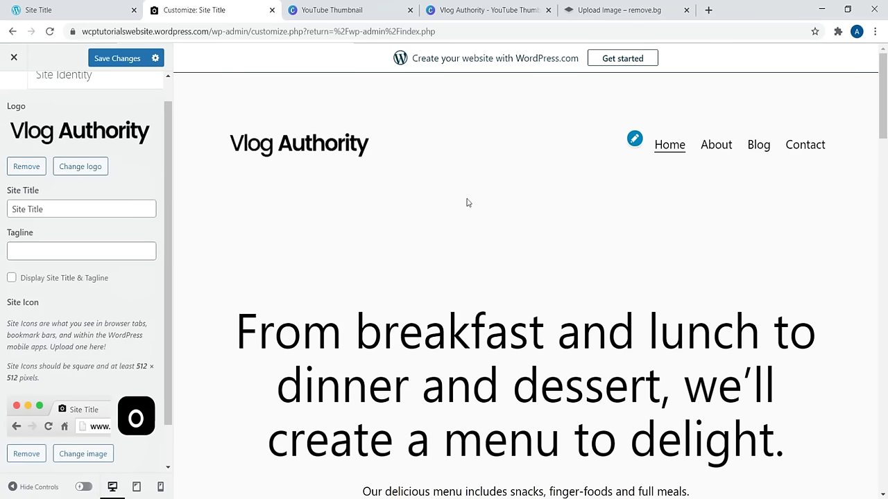
click(127, 59)
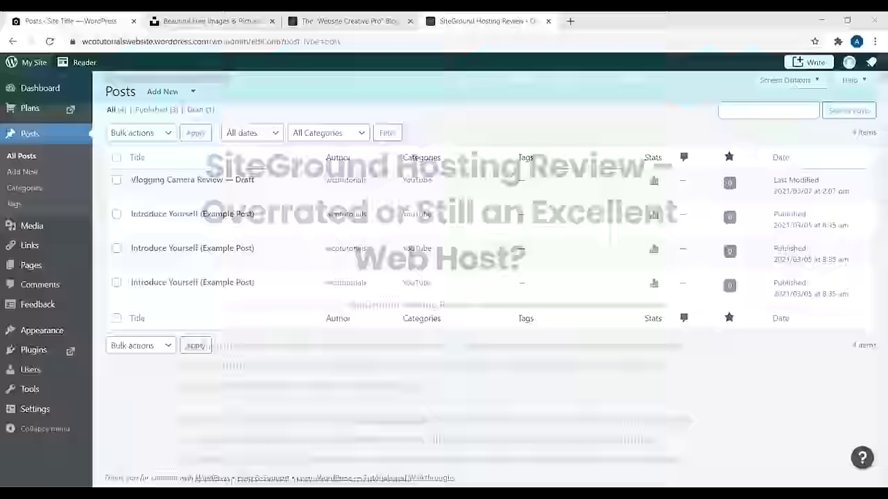
Step: Look over the SiteGround review and the Website Creative PRO blog page, and open the Vlogging Camera Review draft for editing
click(444, 21)
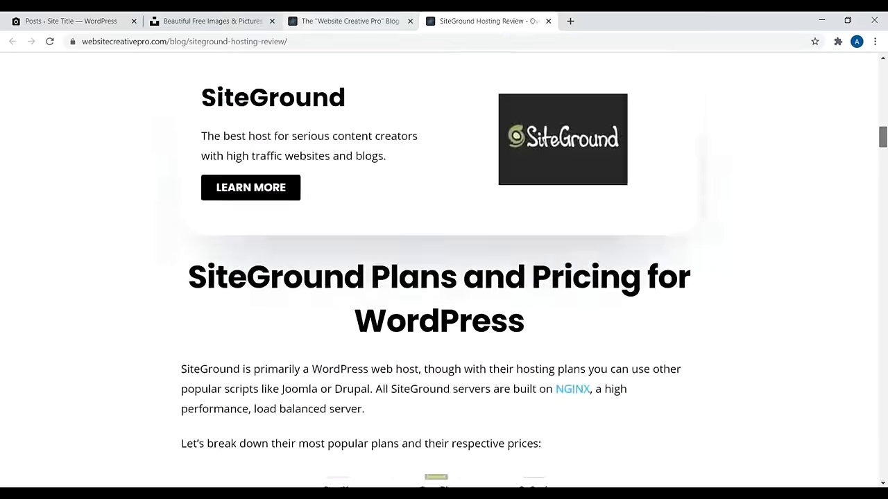
key(ctrl+shift+Tab)
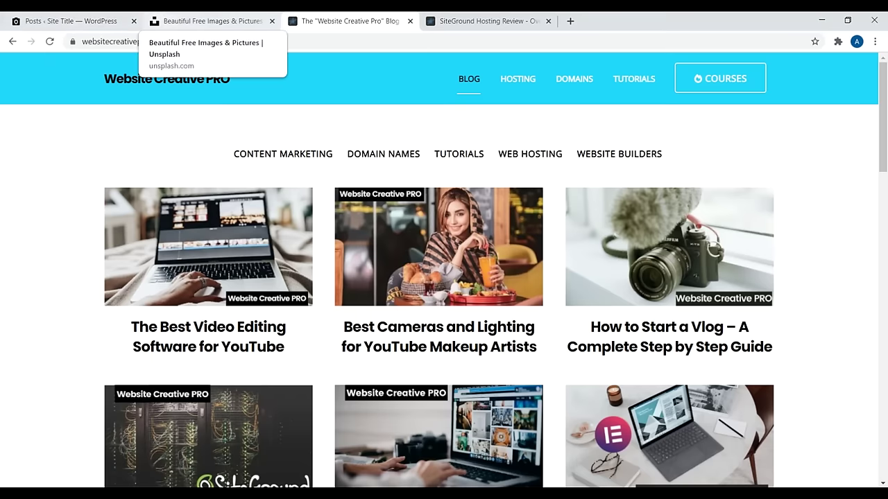
click(69, 21)
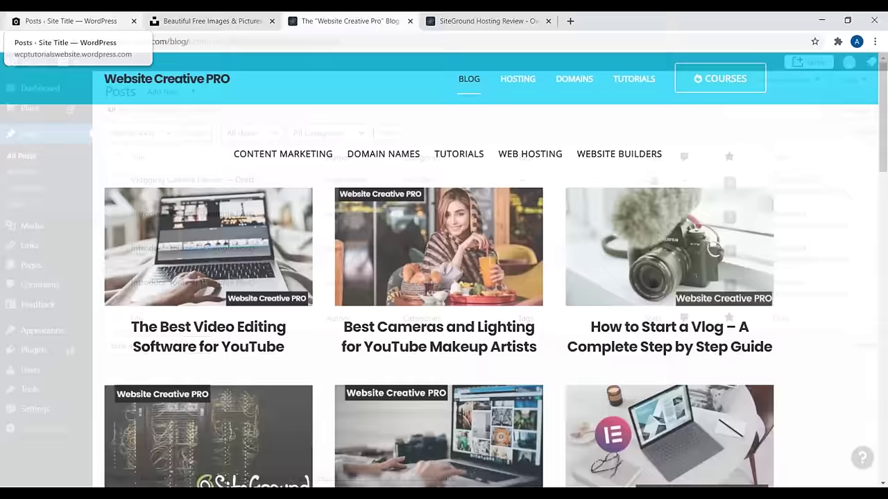
click(188, 181)
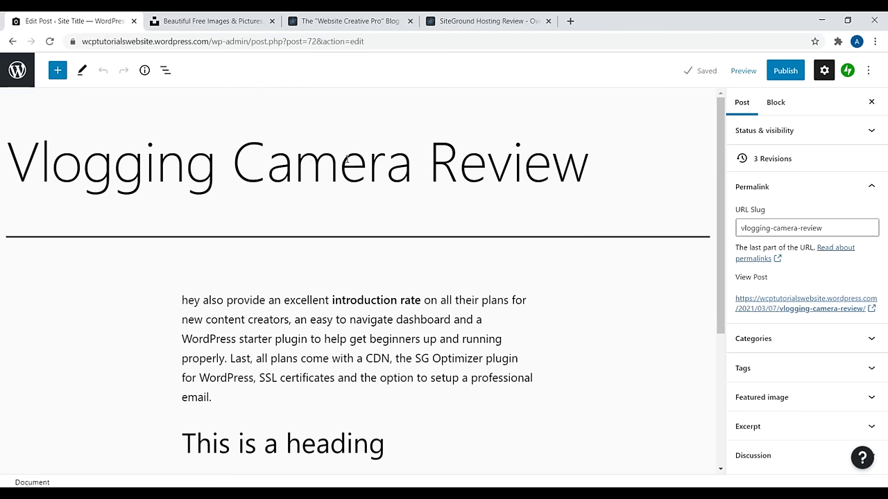
Step: Compare the draft's title with the full title of the SiteGround Hosting Review article
drag(588, 177, 7, 177)
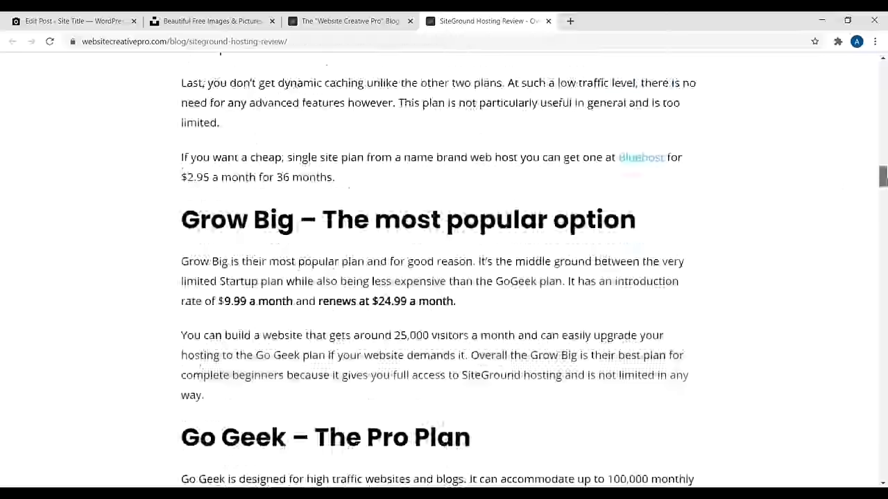
scroll(885, 72, down, 1)
drag(884, 173, 884, 73)
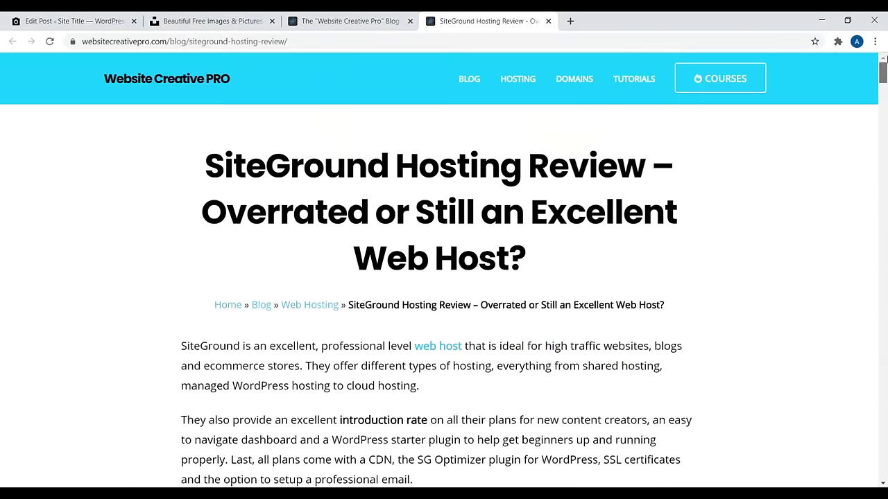
drag(581, 260, 199, 171)
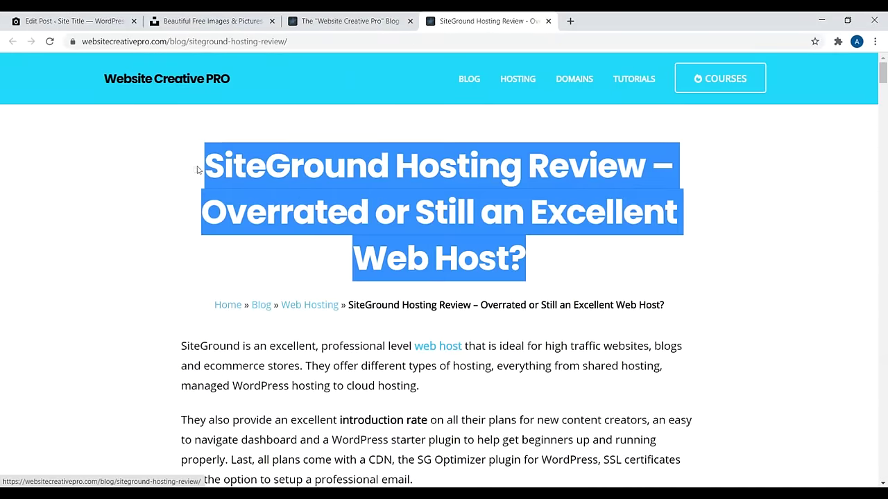
click(208, 21)
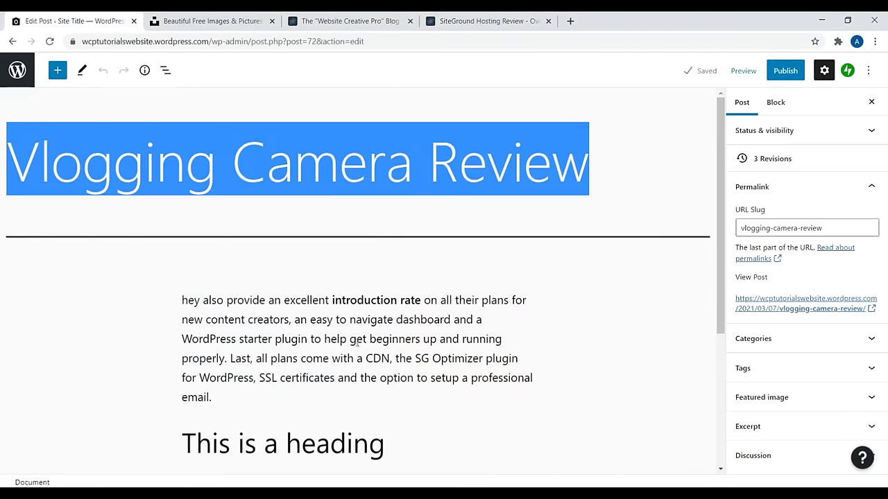
Step: Select the "This is a heading" block in the draft and view its available heading levels
scroll(357, 344, down, 1)
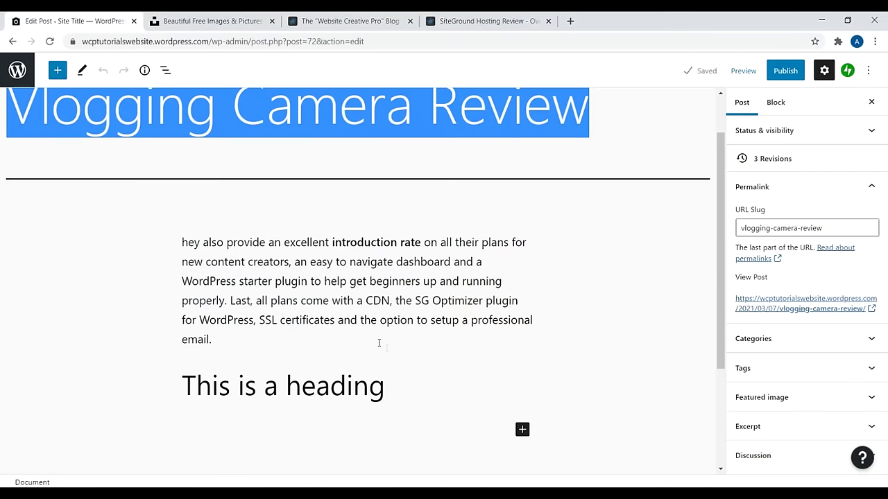
drag(399, 386, 228, 377)
click(211, 378)
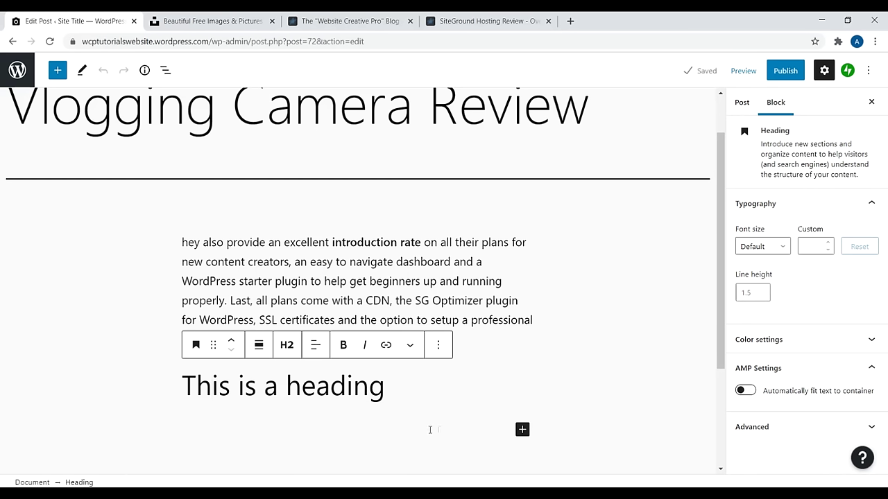
click(286, 345)
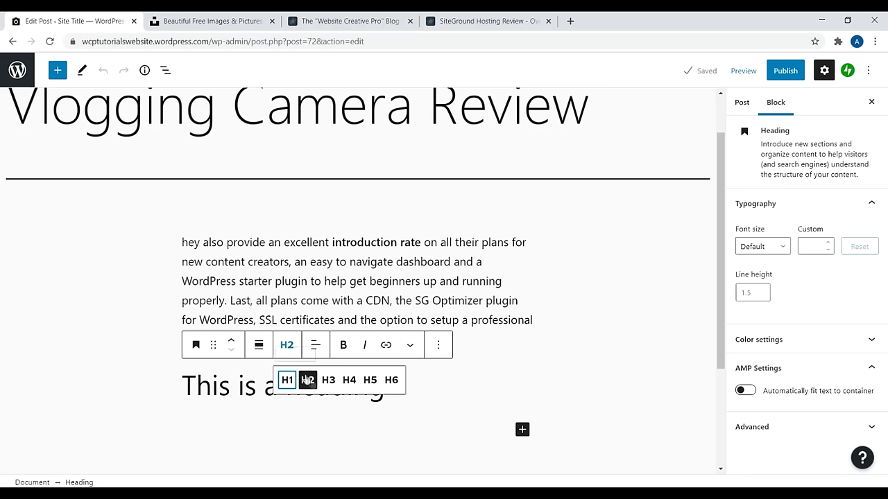
Step: Examine how the SiteGround review structures its sections under the "SiteGround Plans and Pricing for WordPress" and "Startup – The basic option" headings
click(472, 19)
click(872, 196)
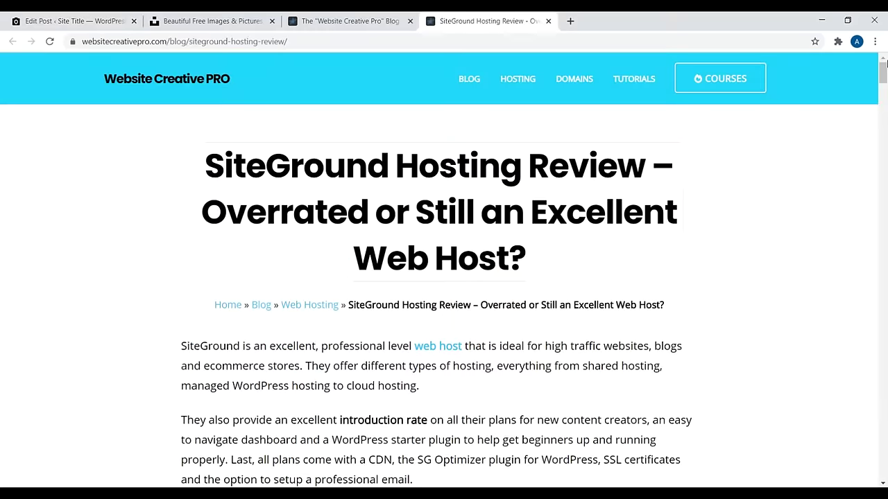
drag(886, 72, 883, 143)
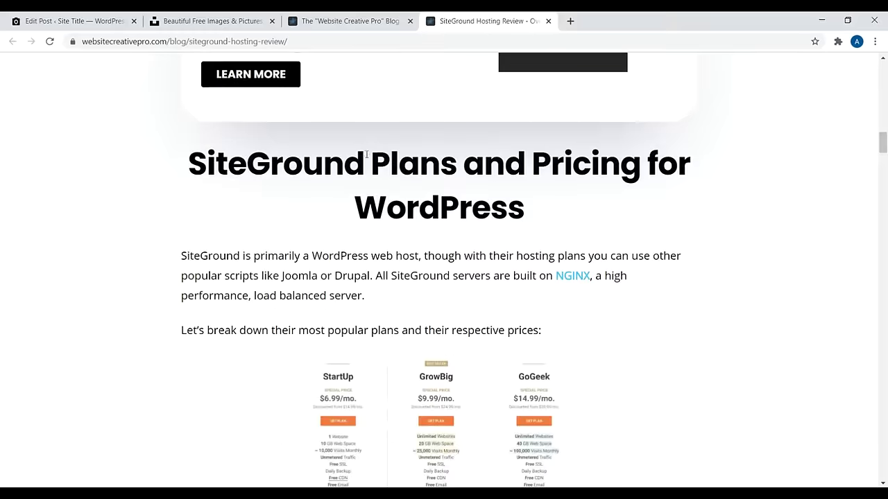
drag(255, 166, 551, 196)
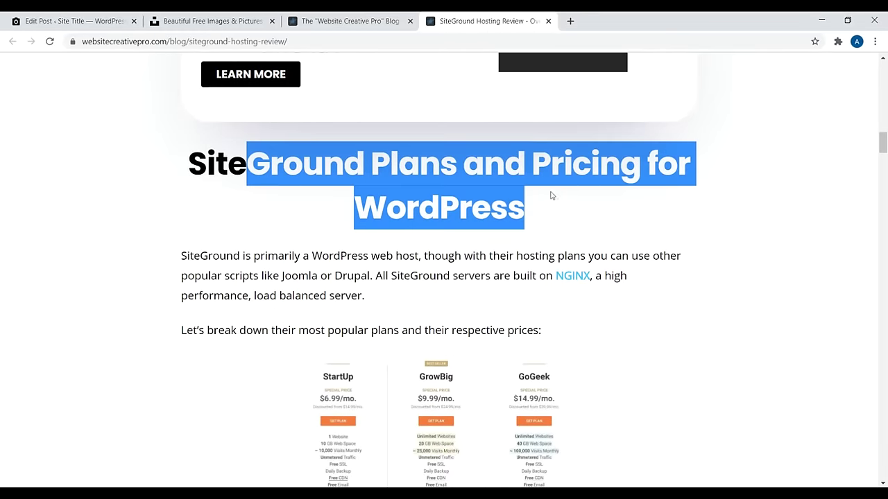
scroll(374, 201, down, 6)
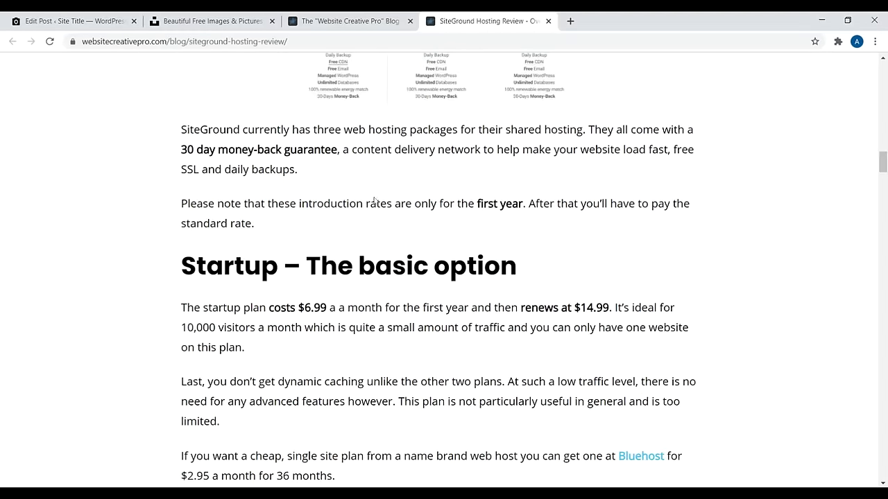
drag(225, 264, 412, 267)
scroll(298, 206, up, 3)
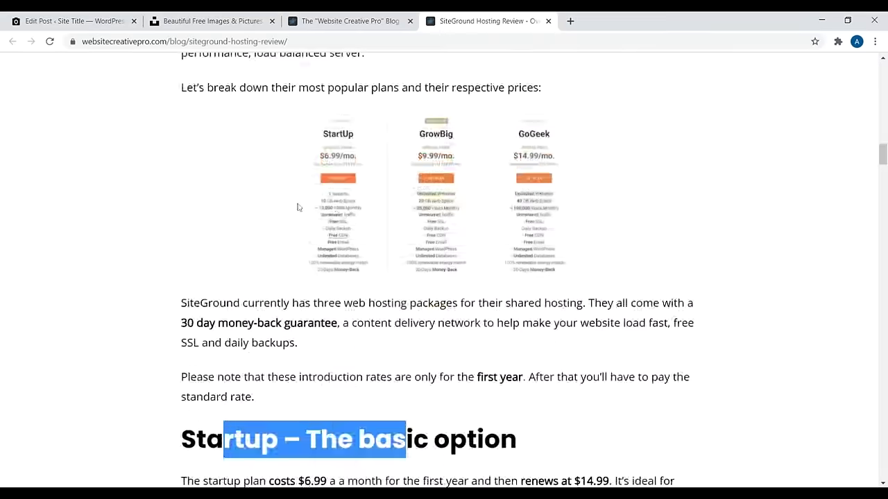
scroll(432, 289, up, 3)
scroll(432, 289, down, 5)
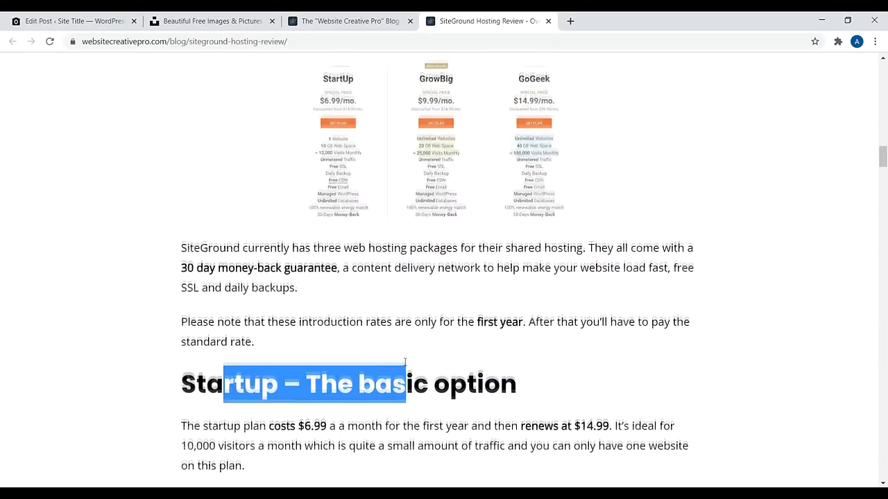
scroll(373, 410, up, 1)
Step: Compare the draft's body paragraph with the short paragraphs in the article's "SiteGround Review Summary" section
key(ctrl+2)
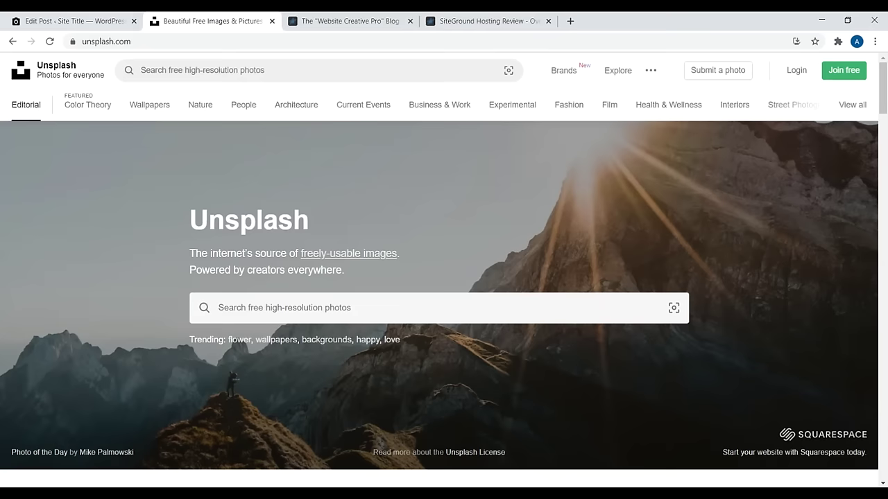
key(ctrl+1)
click(501, 279)
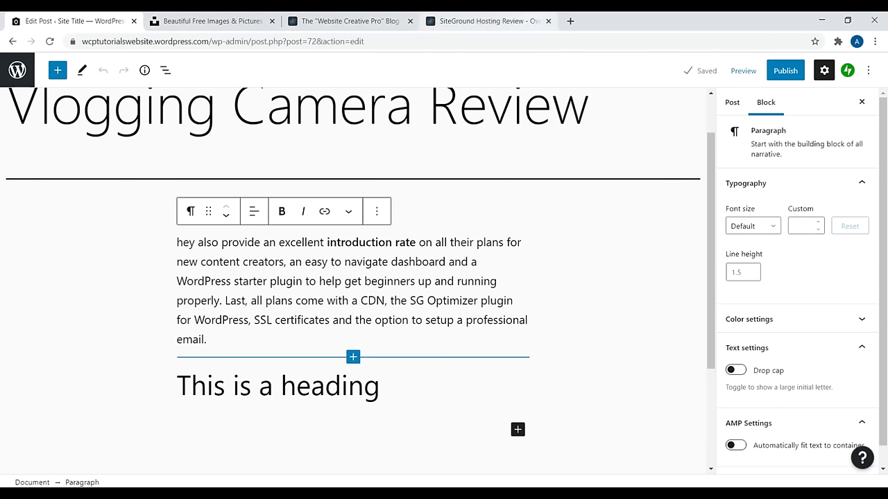
click(513, 18)
drag(886, 173, 878, 113)
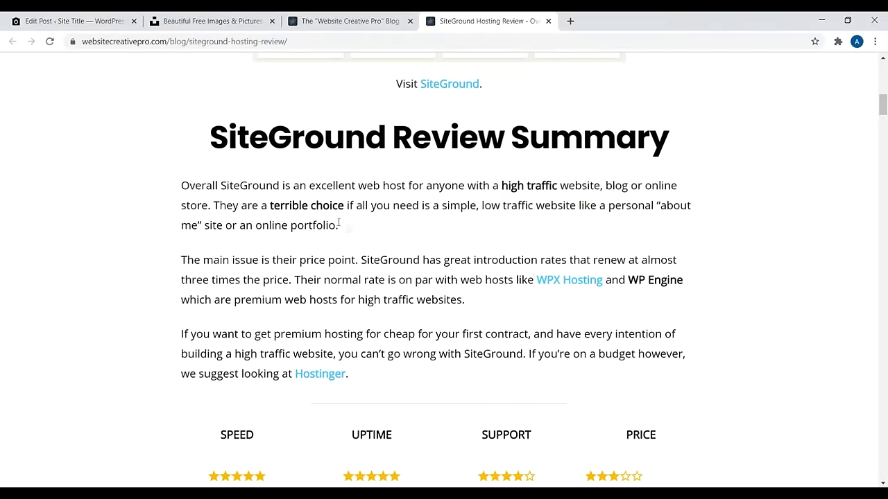
drag(339, 223, 168, 190)
click(294, 243)
drag(499, 303, 181, 224)
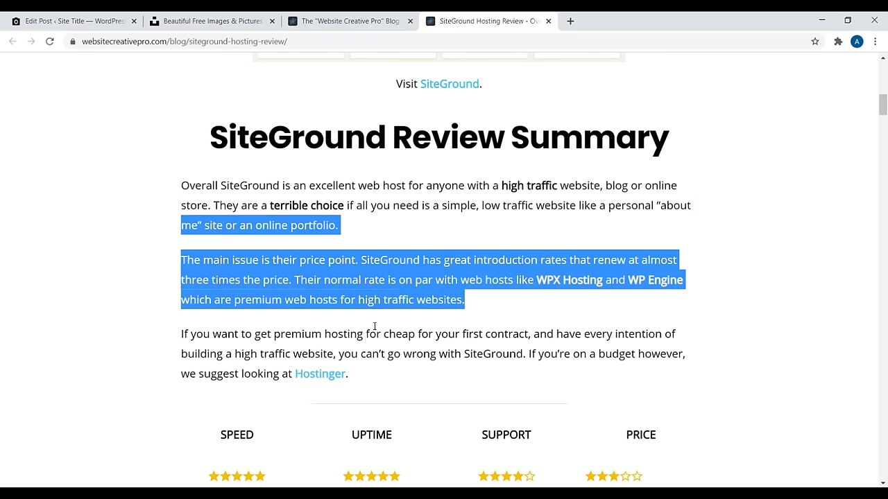
click(348, 254)
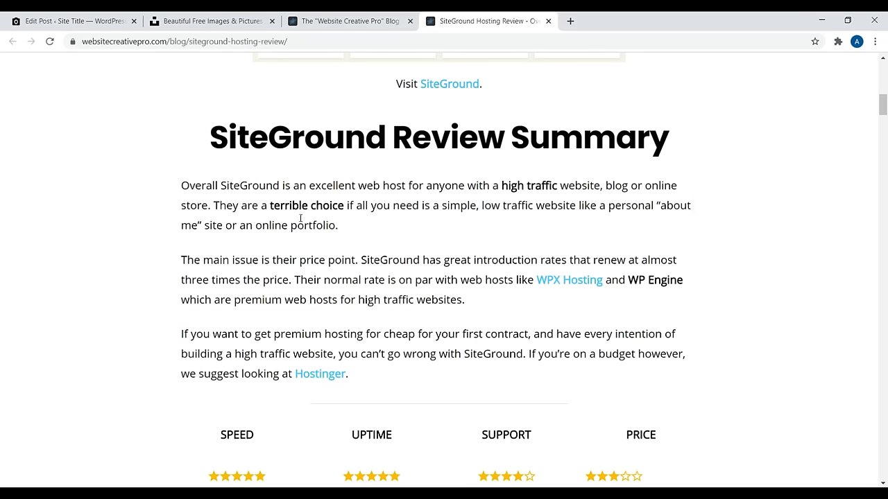
drag(340, 226, 365, 226)
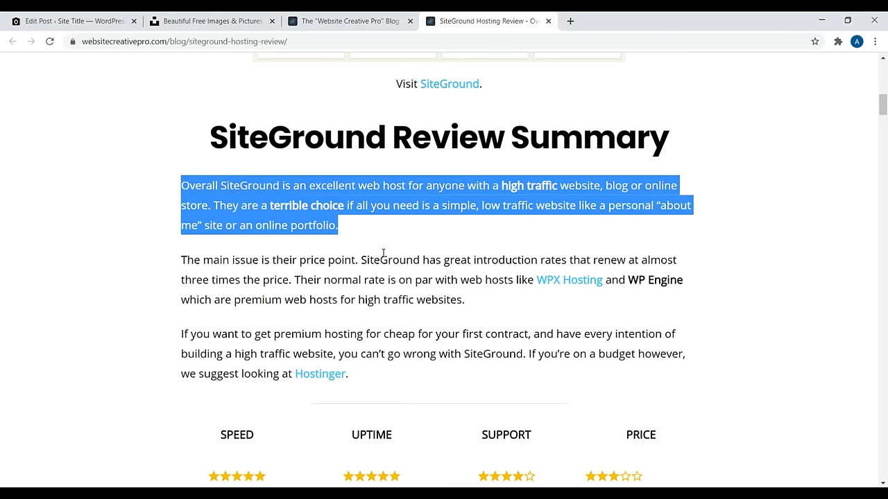
click(330, 247)
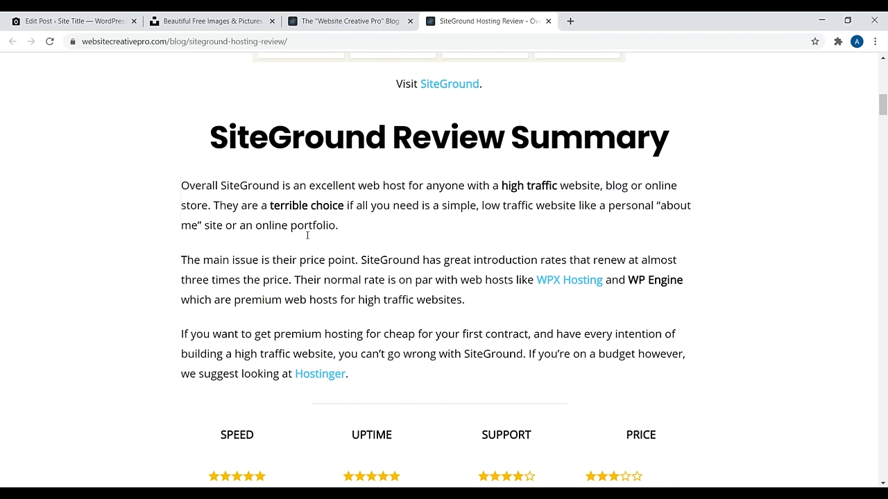
Step: Return to the draft, place its browser tab after Unsplash, and review the wording of the post title
key(ctrl+2)
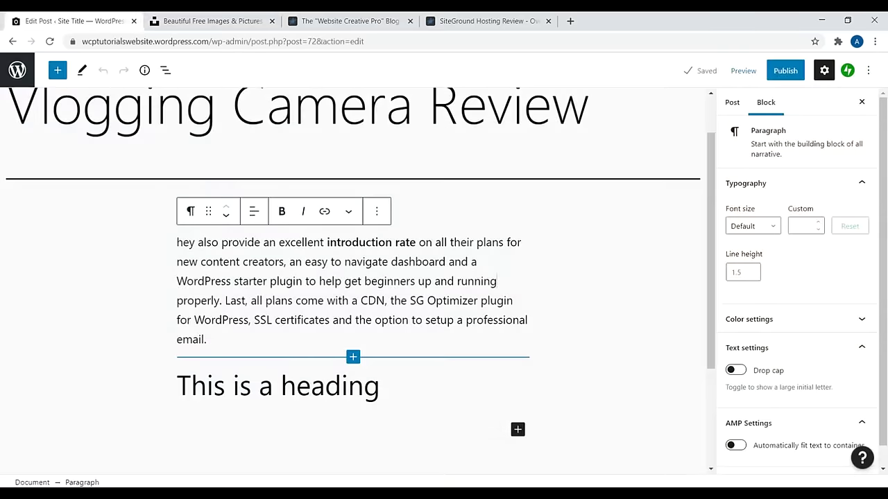
key(ctrl+shift+Page_Down)
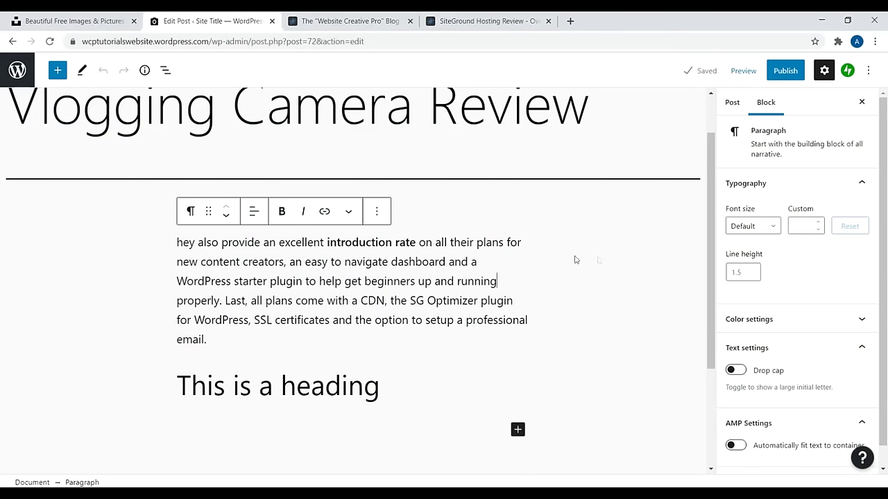
scroll(686, 211, up, 2)
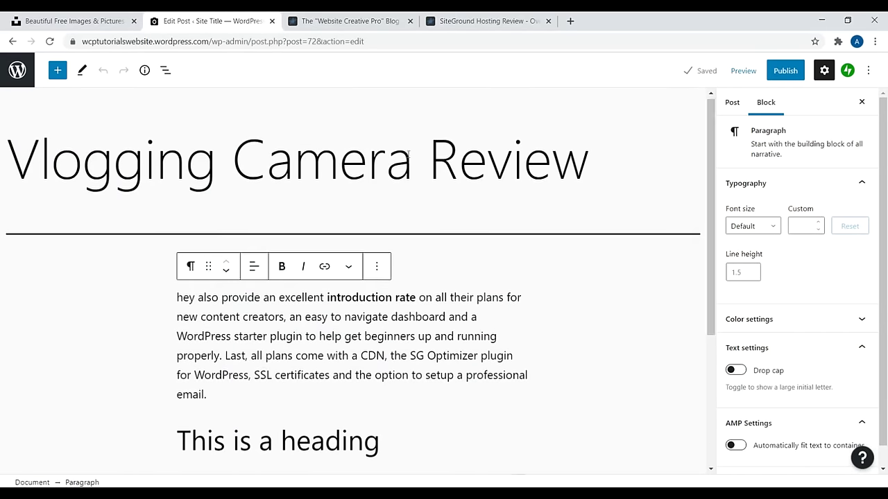
click(459, 161)
drag(589, 161, 40, 164)
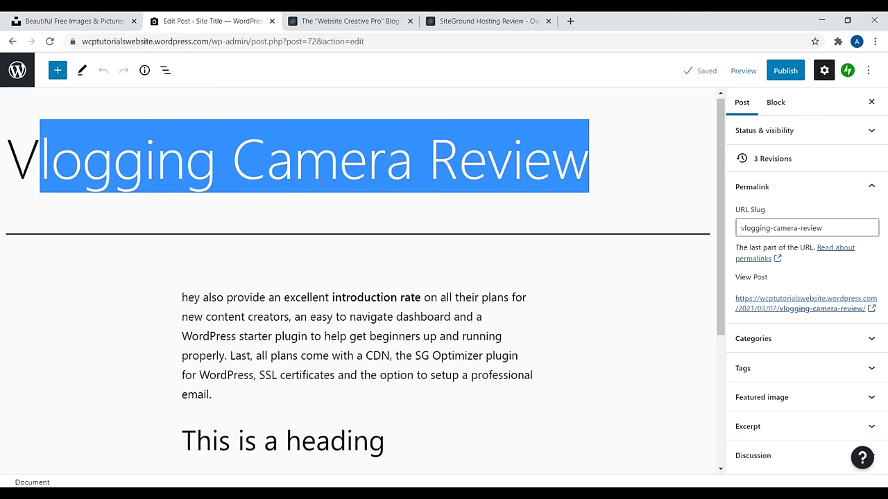
click(280, 172)
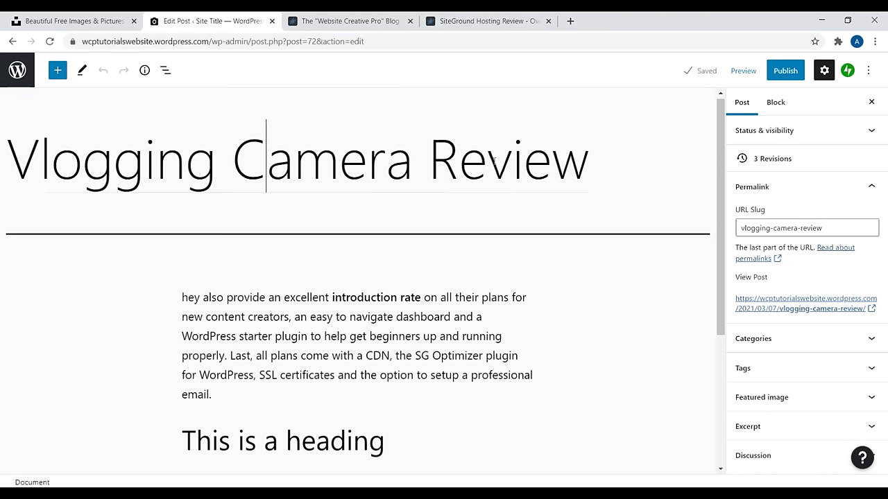
Step: Search Google for "vlogging camera" in a new browser tab, review the results and related keywords, and return to the draft
click(570, 21)
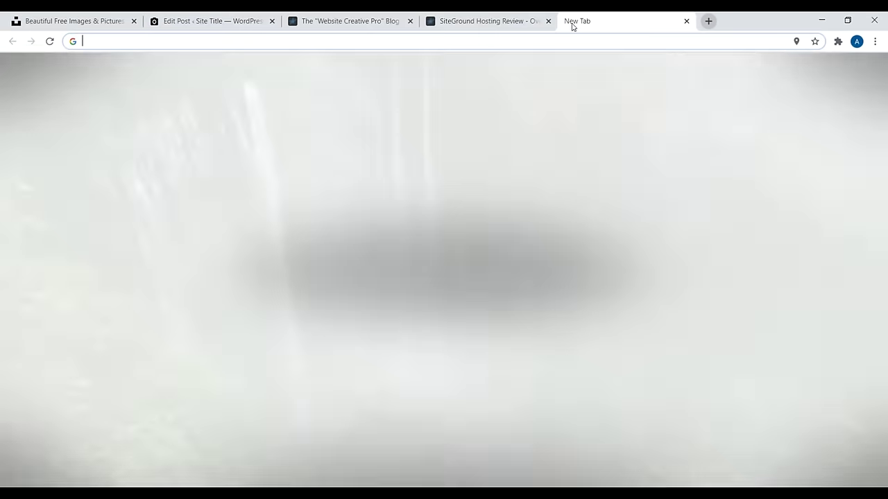
text(vlogging camera)
key(Return)
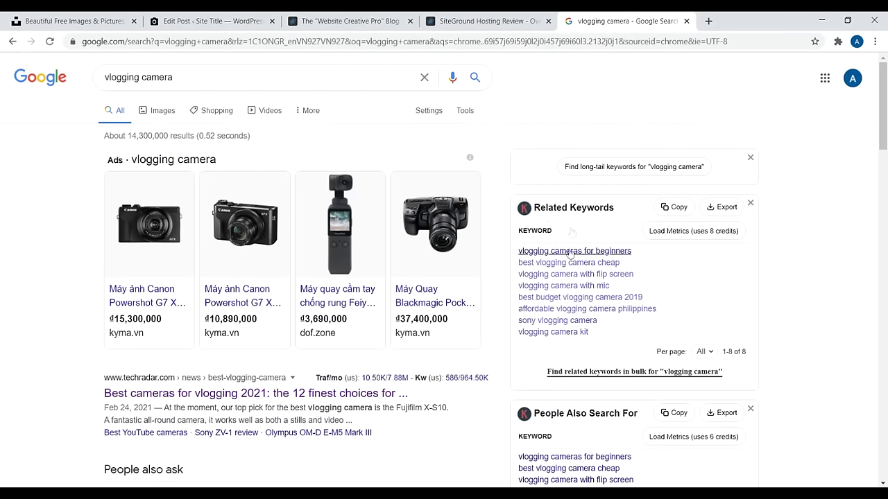
scroll(555, 246, down, 3)
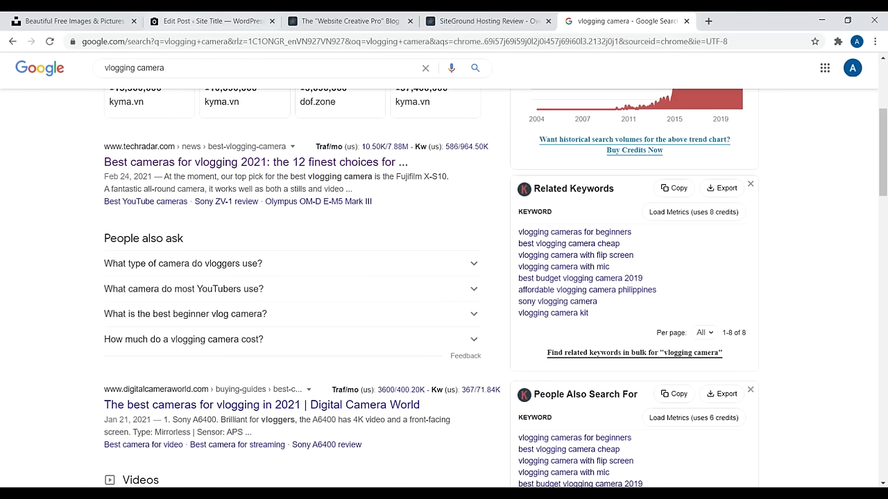
click(69, 21)
click(208, 20)
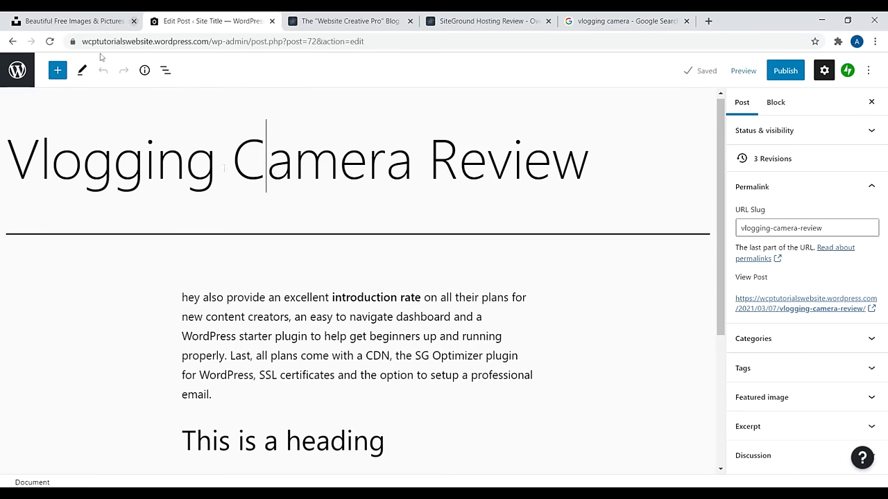
Step: Check the URL slug in the draft's permalink settings against the post title
scroll(476, 324, down, 1)
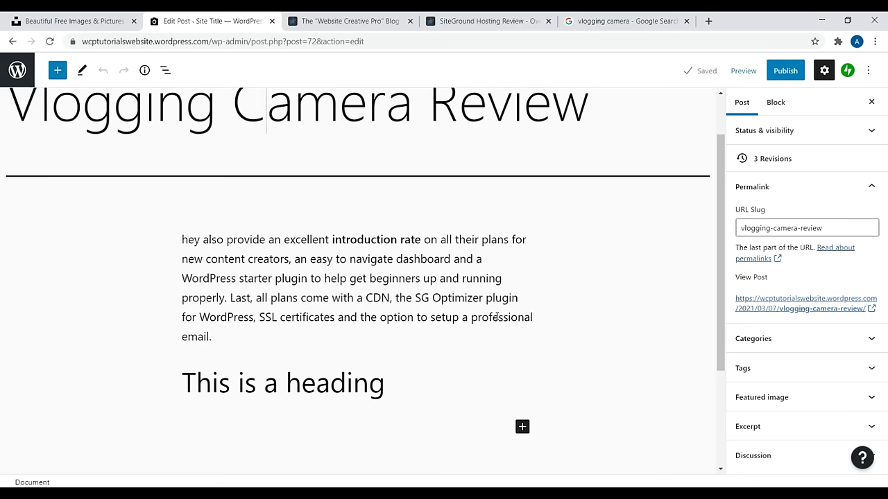
click(791, 186)
click(787, 185)
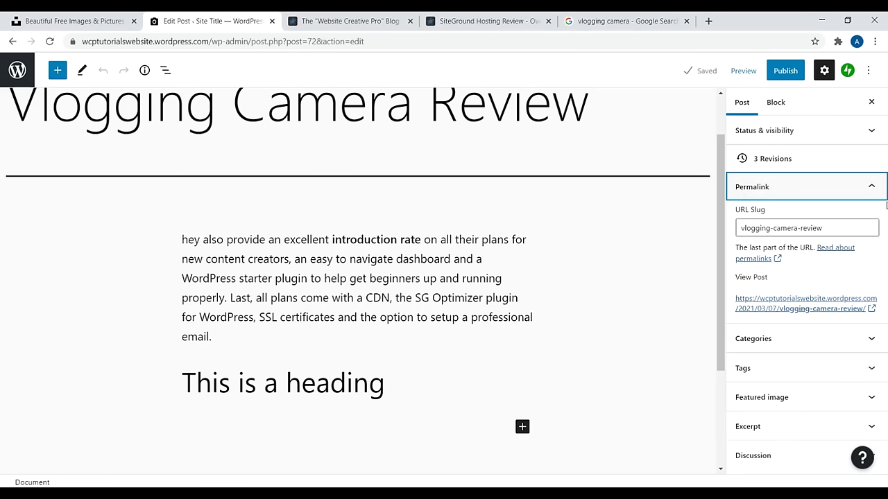
scroll(673, 253, up, 1)
drag(829, 228, 745, 229)
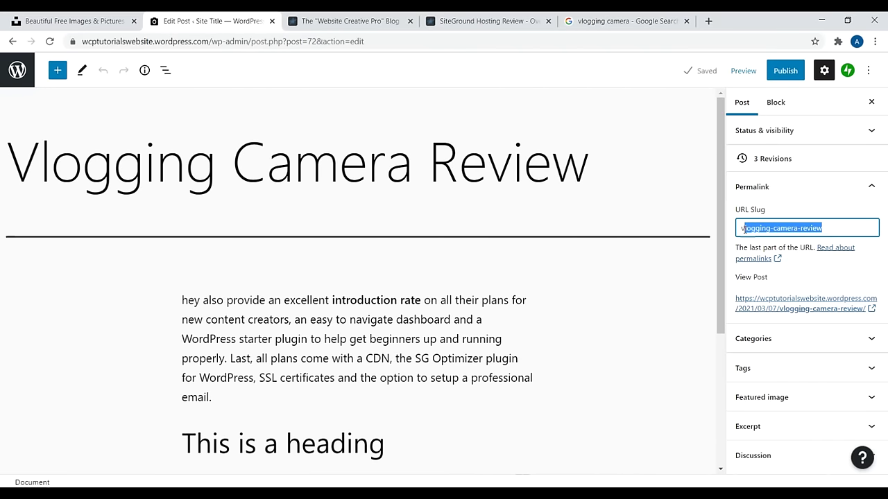
Step: Examine the URL slug of the SiteGround review article, and collapse the draft's permalink settings
click(485, 21)
drag(880, 108, 879, 69)
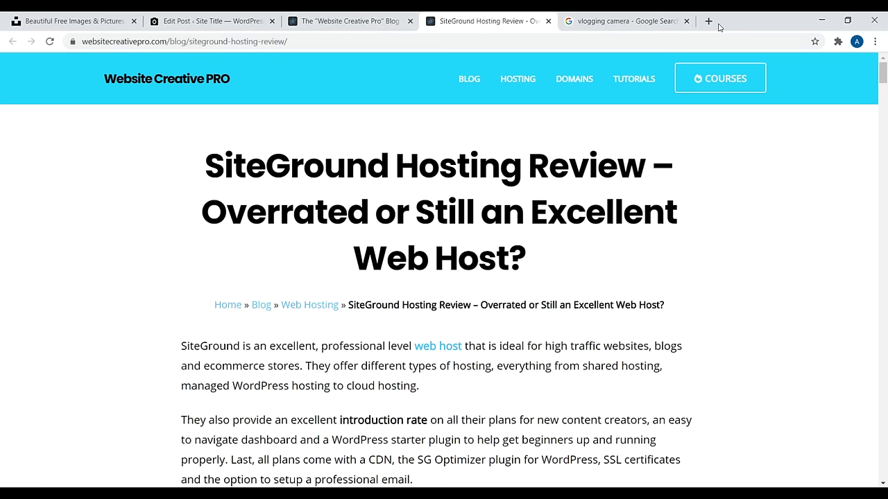
drag(310, 43, 197, 43)
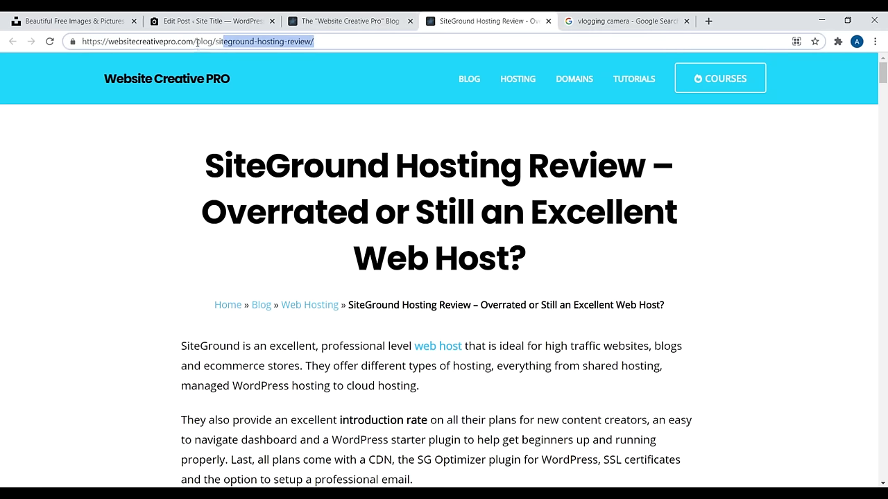
click(86, 224)
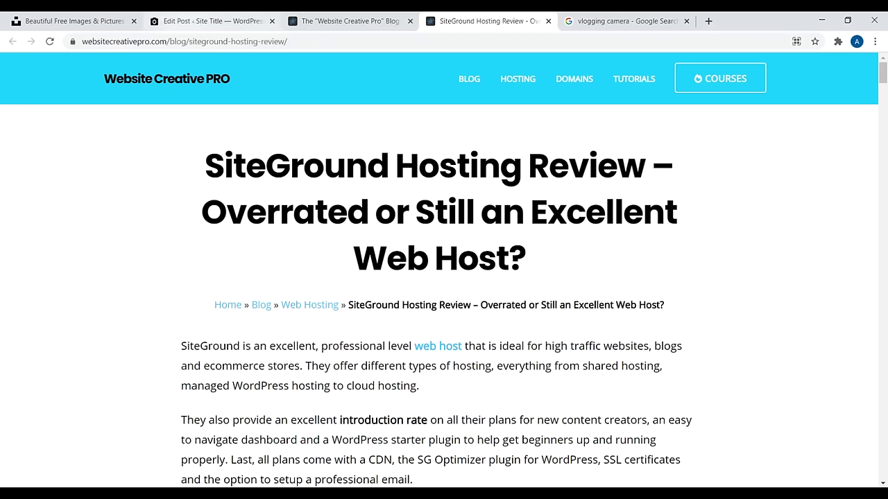
click(206, 16)
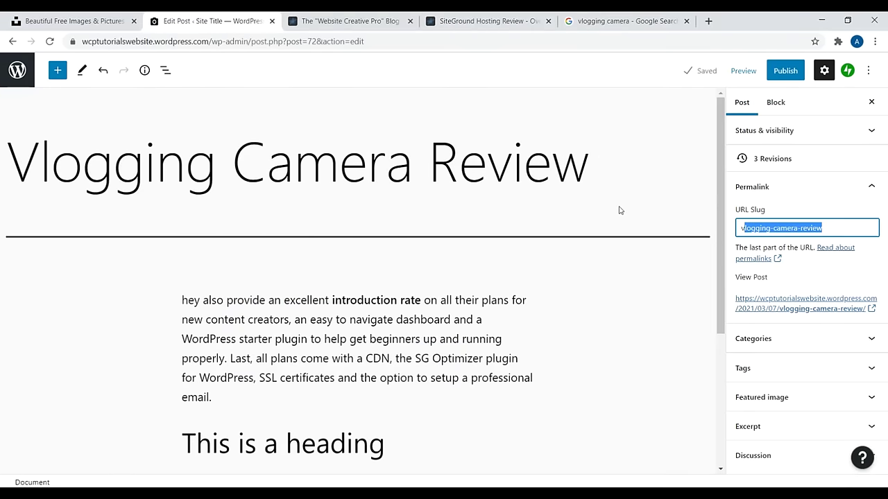
click(835, 197)
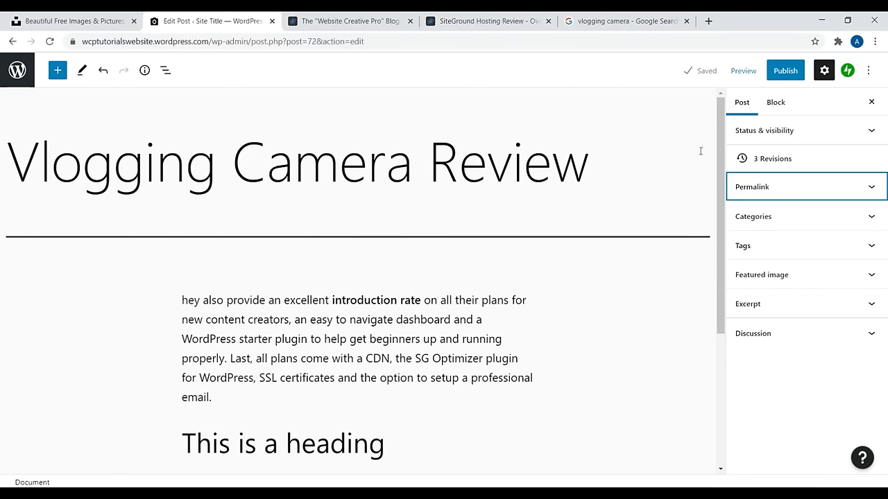
Step: Open the draft's featured image settings, and compare the images used on the example blog page and the SiteGround review article
click(797, 276)
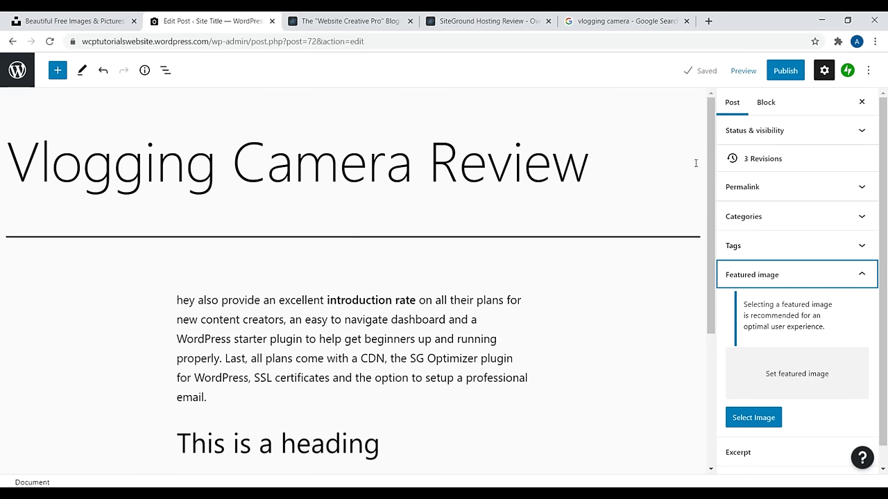
click(395, 22)
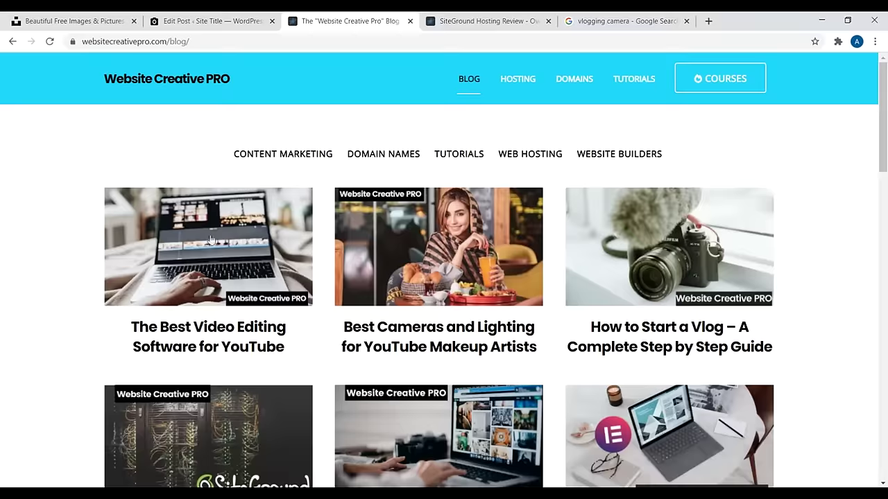
scroll(885, 127, down, 2)
drag(885, 127, 884, 77)
click(429, 21)
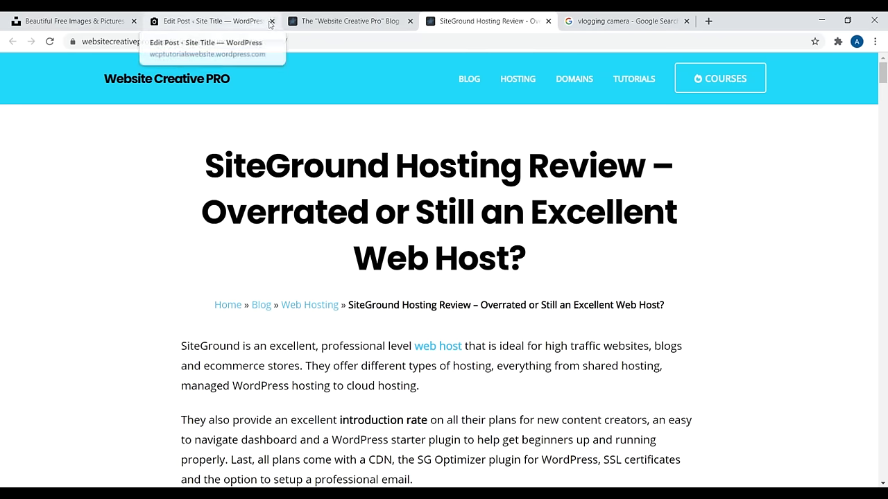
click(208, 20)
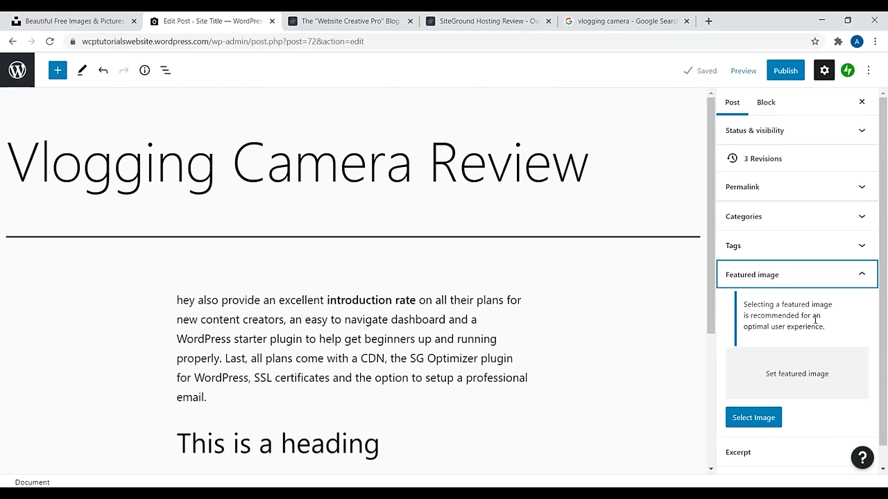
Step: Search Unsplash for "camera", view the black DSLR camera photo by ShareGrid, and return to the draft
key(ctrl+1)
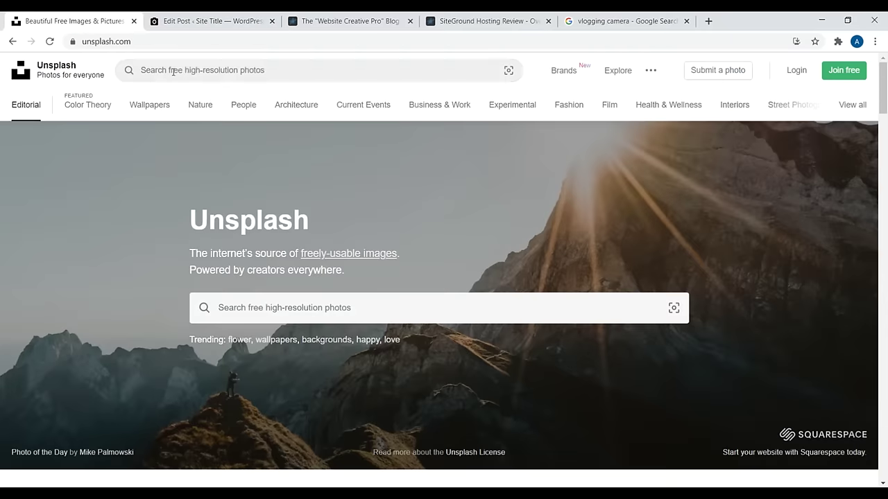
click(174, 71)
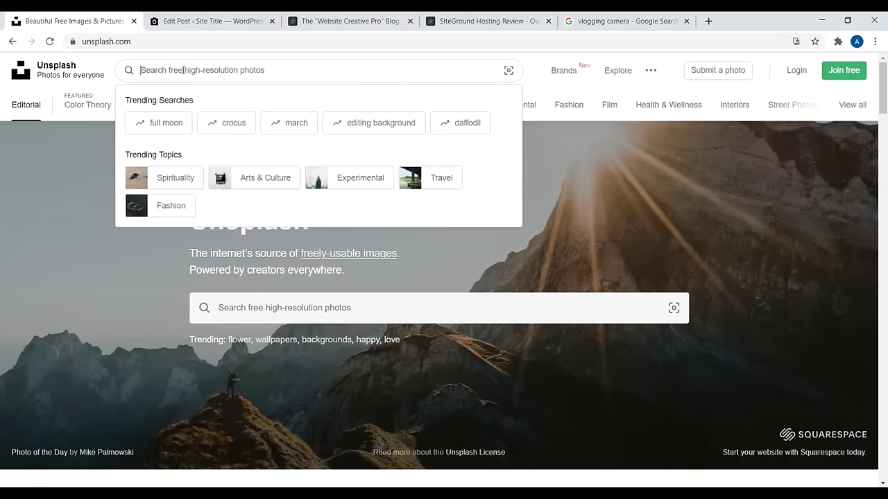
text(camera)
key(Return)
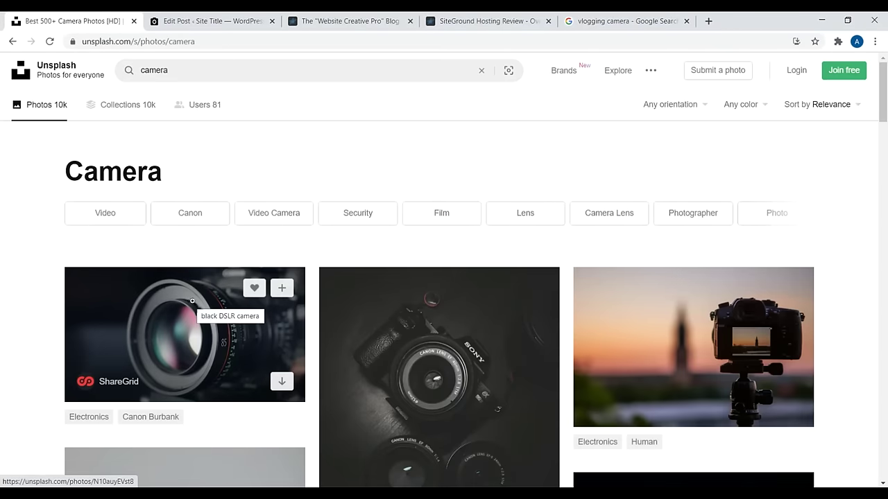
click(192, 301)
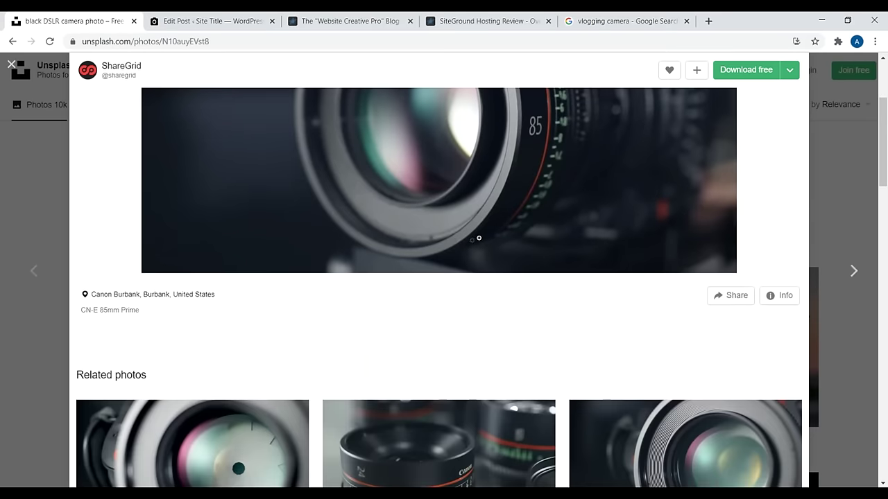
scroll(590, 208, up, 3)
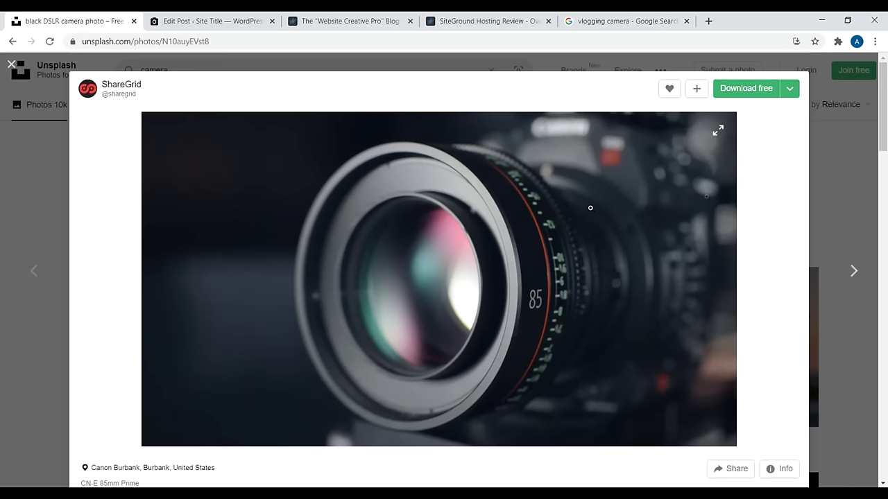
click(12, 41)
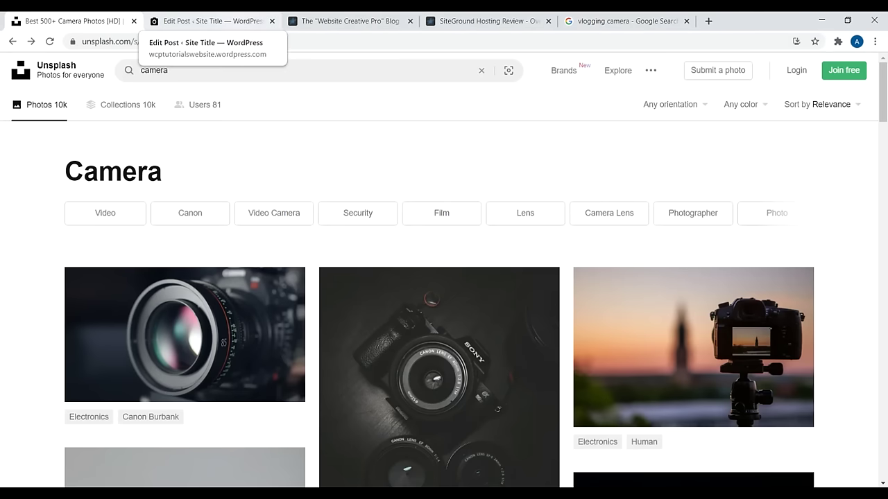
click(209, 21)
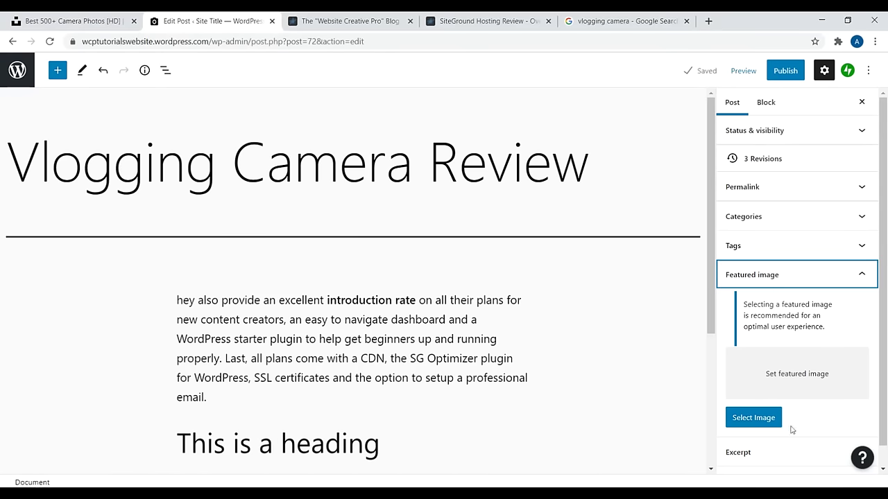
Step: Upload the camera photo sharegrid-n10auyevst8-unsplash.jpg to the media library from the featured image chooser
click(788, 380)
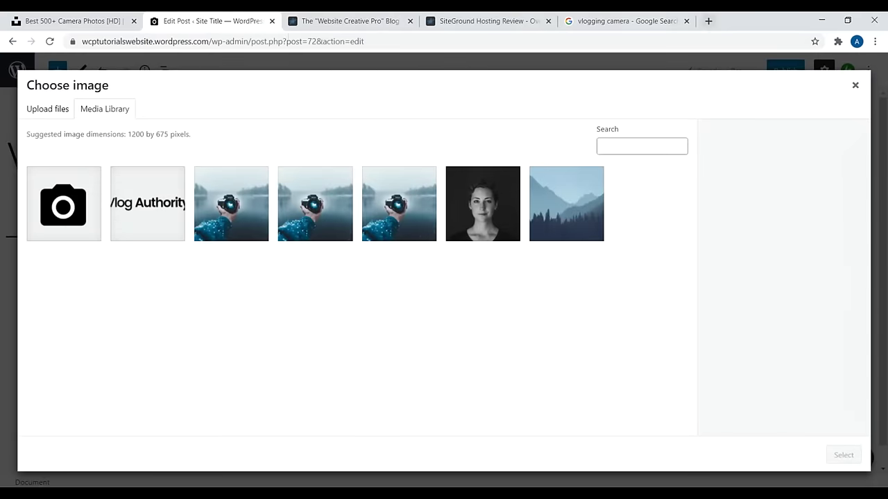
click(846, 21)
click(66, 147)
drag(66, 147, 494, 237)
click(860, 24)
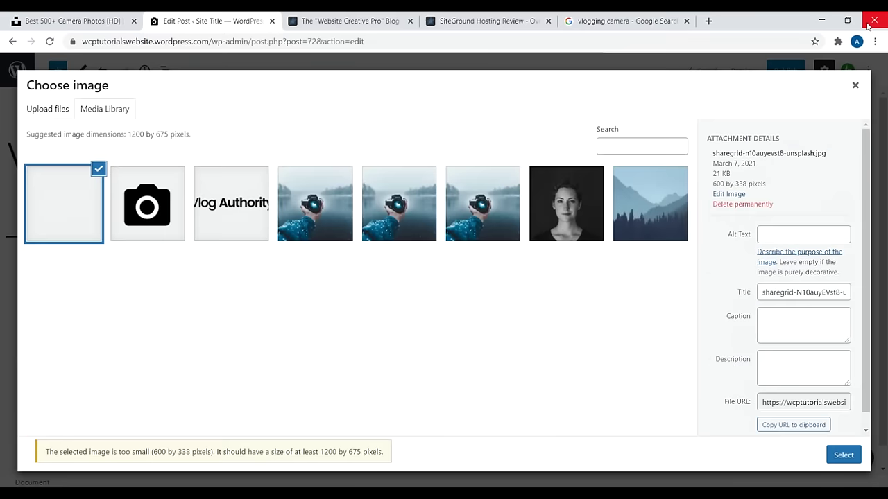
Step: Clear the uploaded photo's title, set its alt text to "vlogging camera", and assign it as the post's featured image
drag(843, 338, 757, 340)
key(BackSpace)
double_click(778, 337)
key(BackSpace)
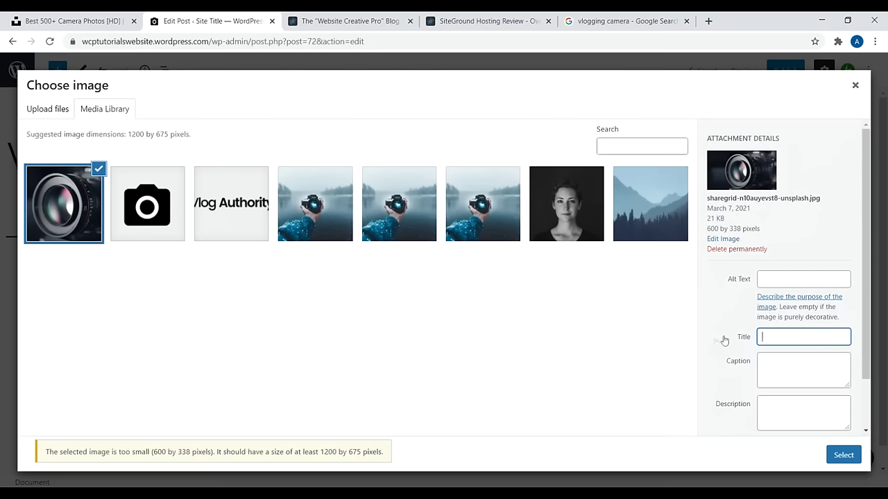
click(780, 280)
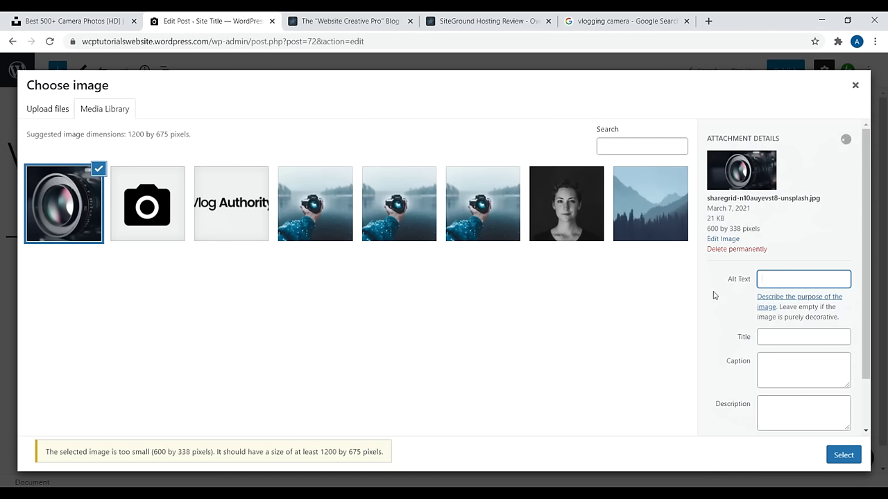
text(vlogging camera)
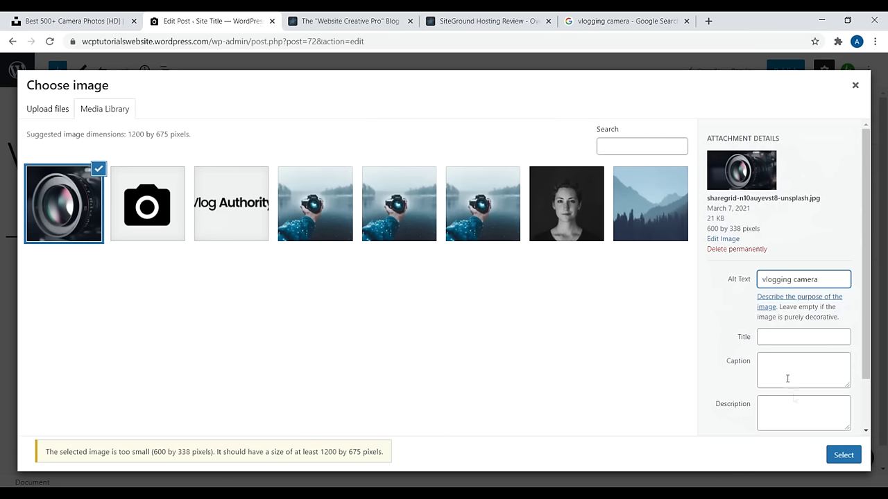
click(835, 455)
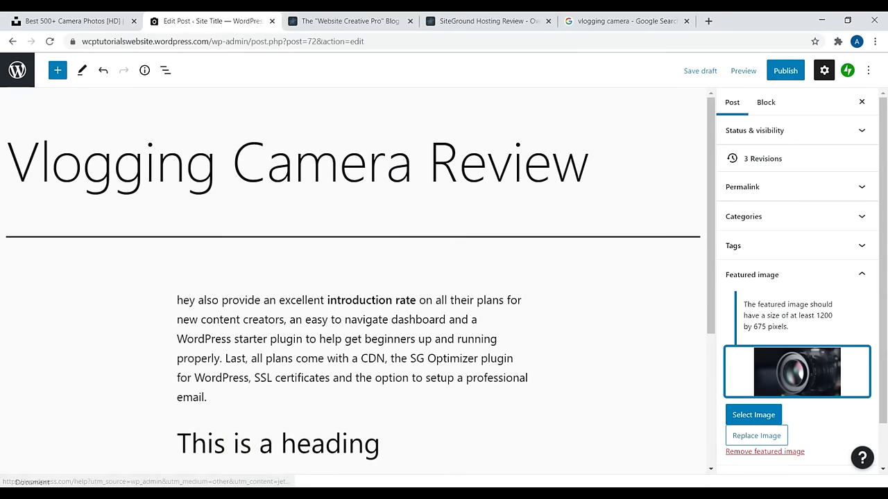
click(825, 279)
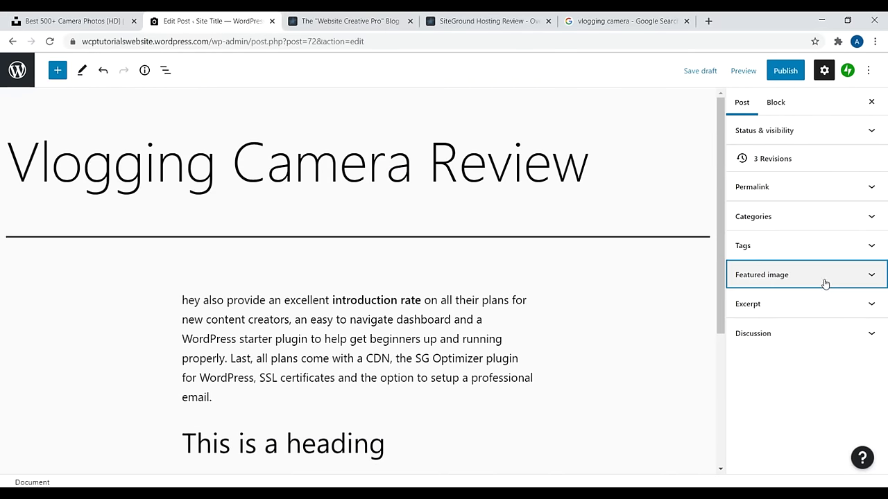
Step: Look over the draft's content, publish the Vlogging Camera Review post, and dismiss the post-publish options
scroll(723, 227, down, 1)
drag(722, 228, 722, 278)
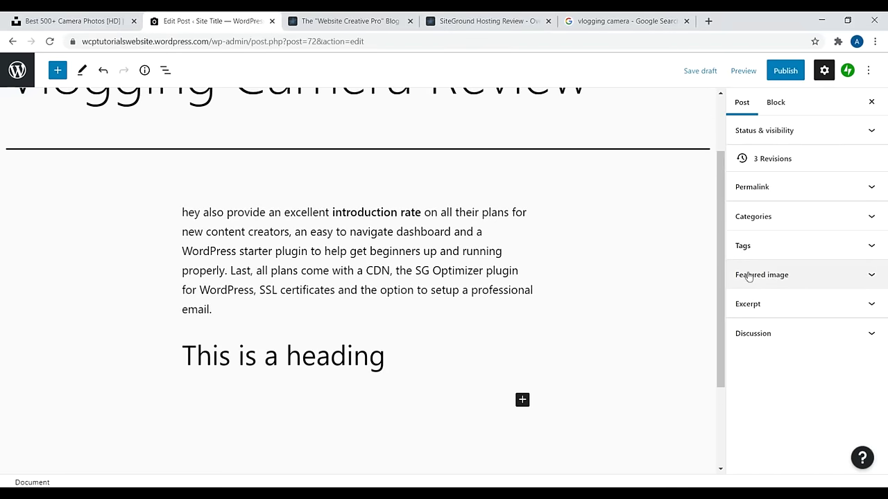
drag(721, 261, 729, 167)
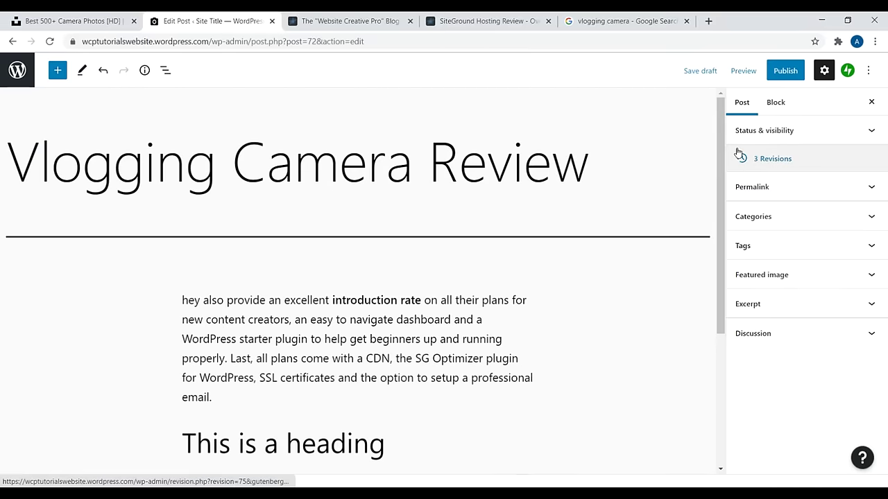
click(788, 72)
click(788, 72)
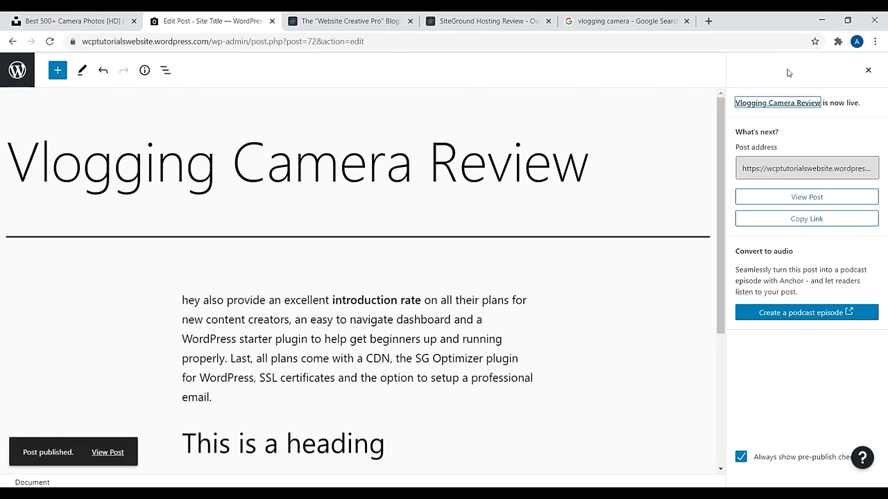
click(868, 72)
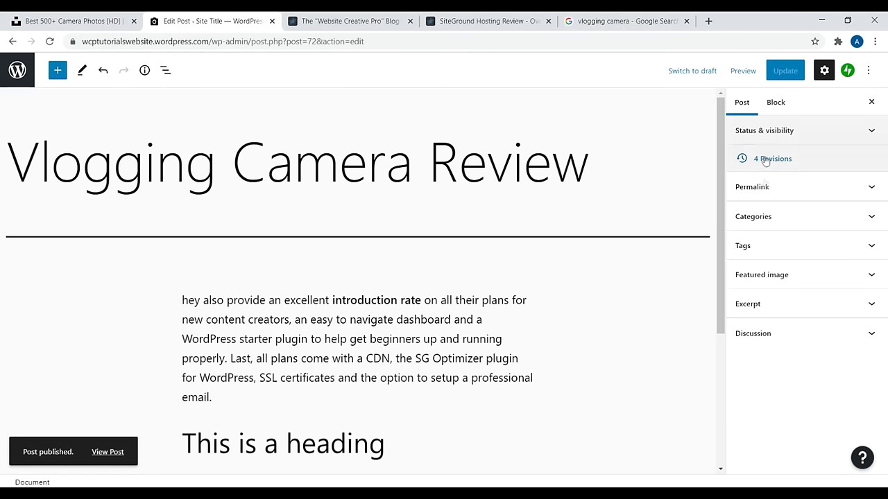
Step: Open the published post from its permalink, and review its title, featured image, paragraph and heading
click(770, 195)
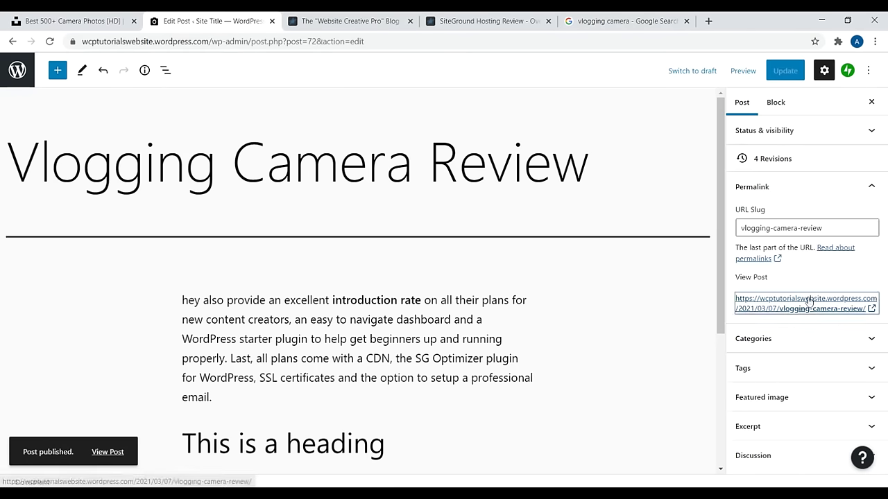
click(808, 303)
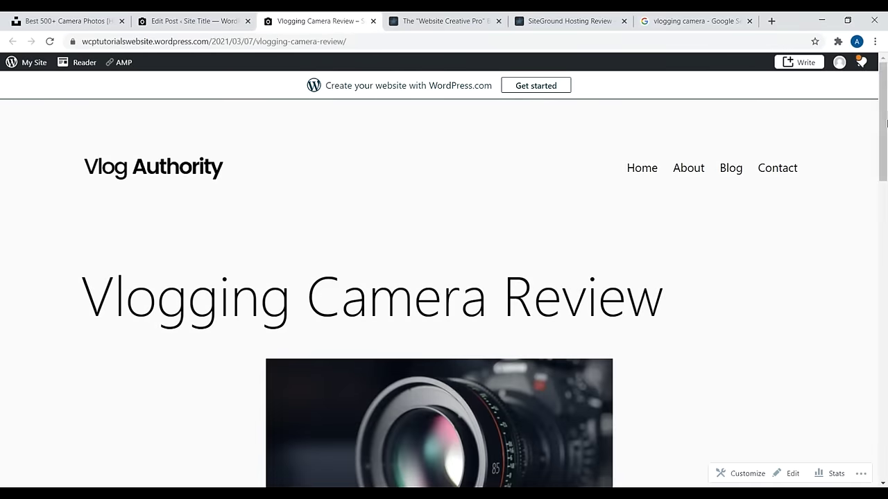
scroll(884, 147, down, 3)
scroll(884, 146, up, 3)
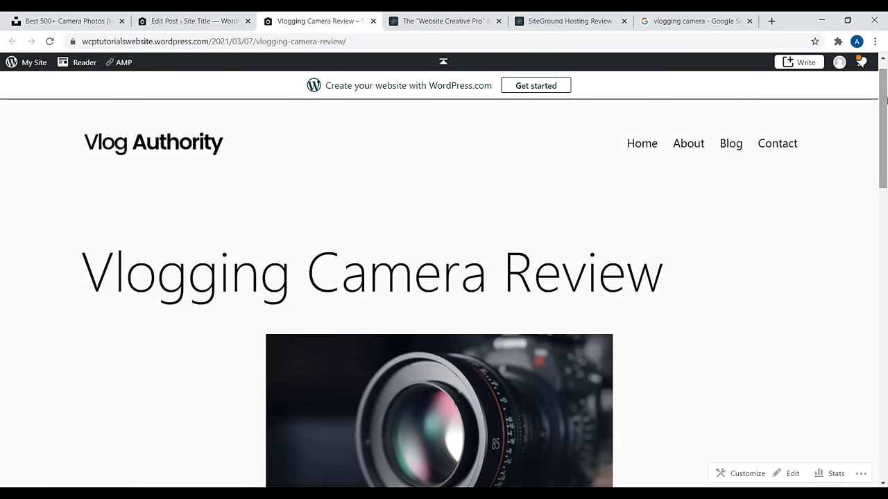
scroll(887, 133, down, 10)
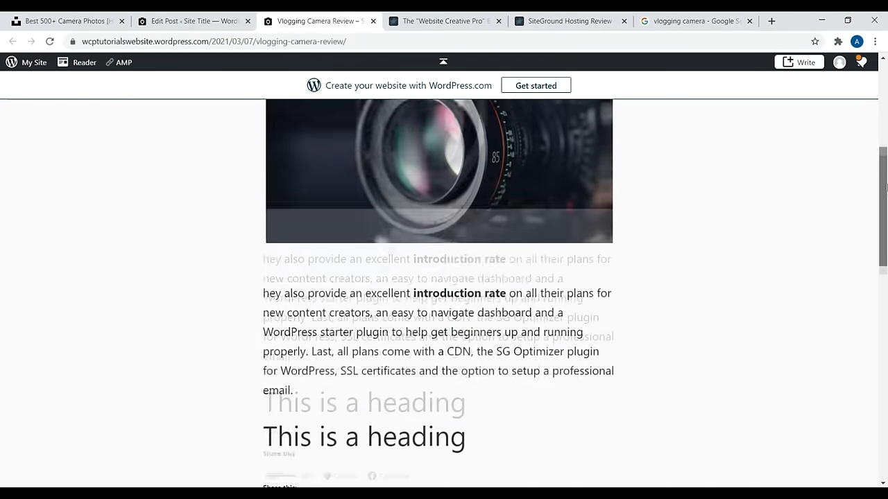
scroll(886, 217, up, 1)
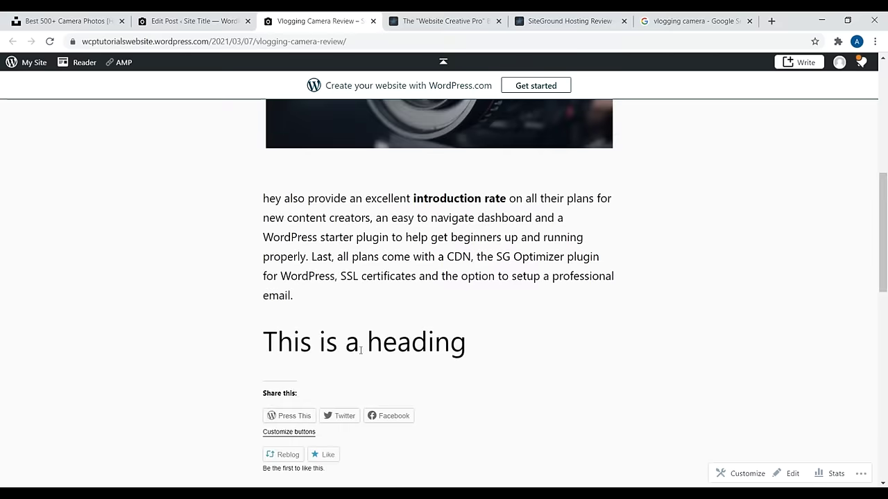
drag(883, 197, 886, 178)
scroll(886, 179, up, 10)
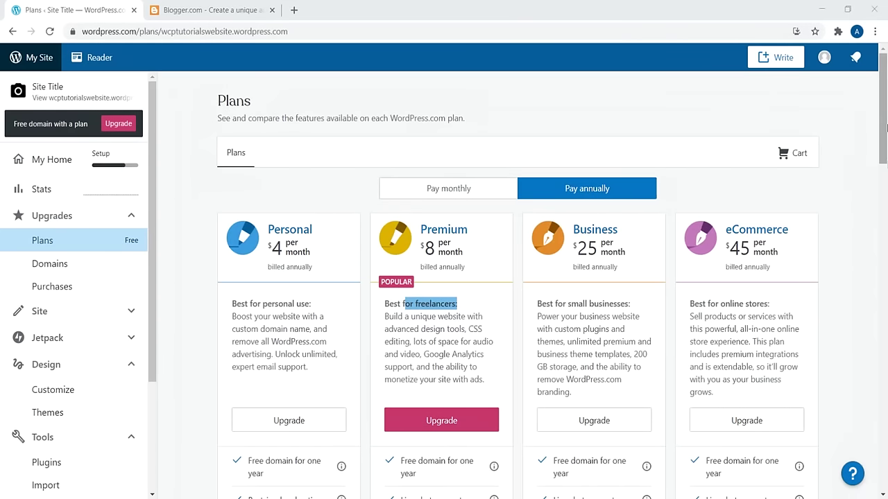
Step: Examine the prices and features of the WordPress.com plans, especially Personal, with a brief look at the Blogger home page for comparison
scroll(176, 188, down, 1)
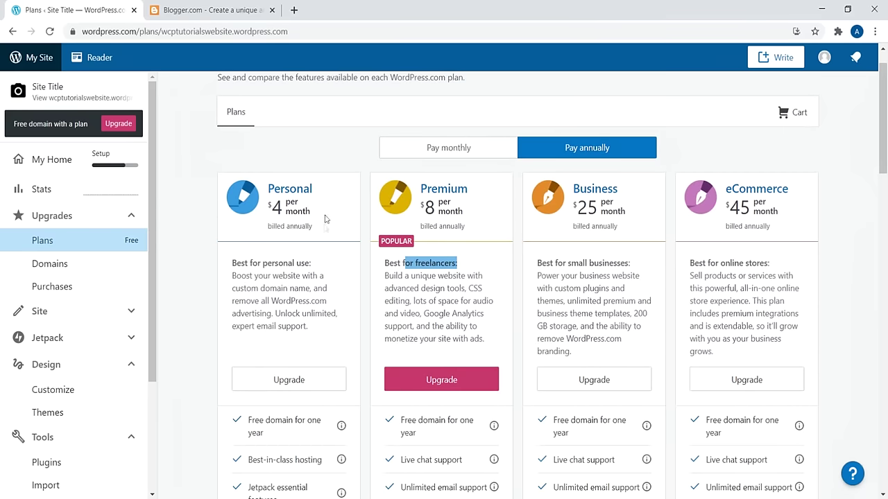
click(299, 220)
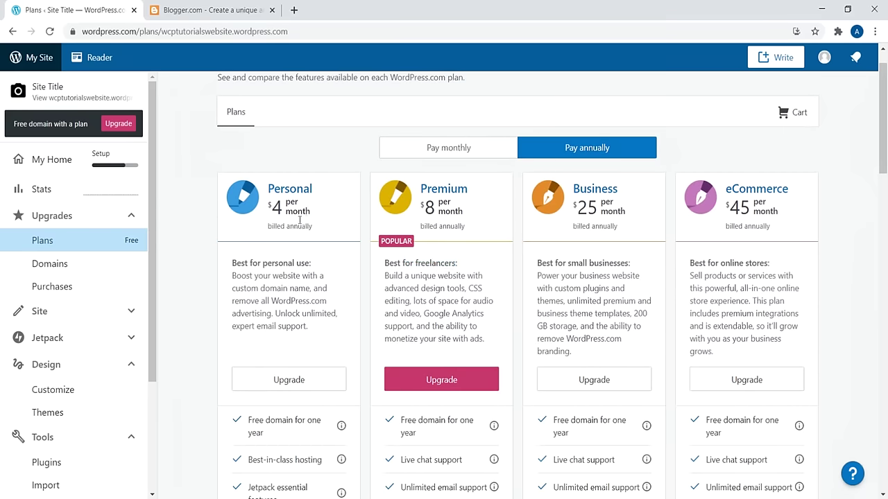
scroll(221, 343, down, 3)
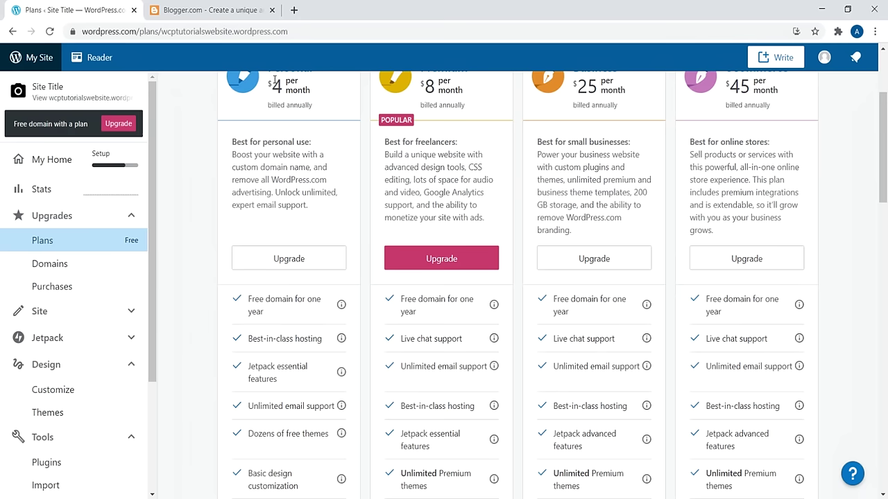
scroll(275, 82, up, 2)
click(208, 9)
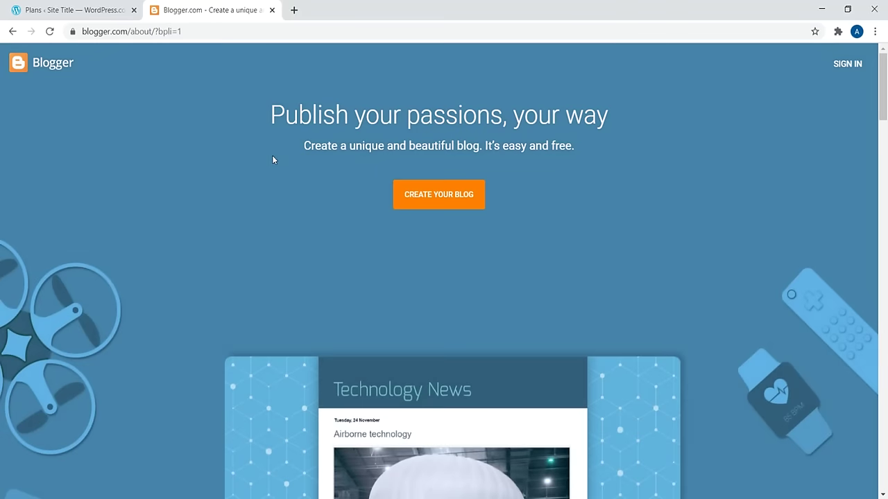
click(70, 9)
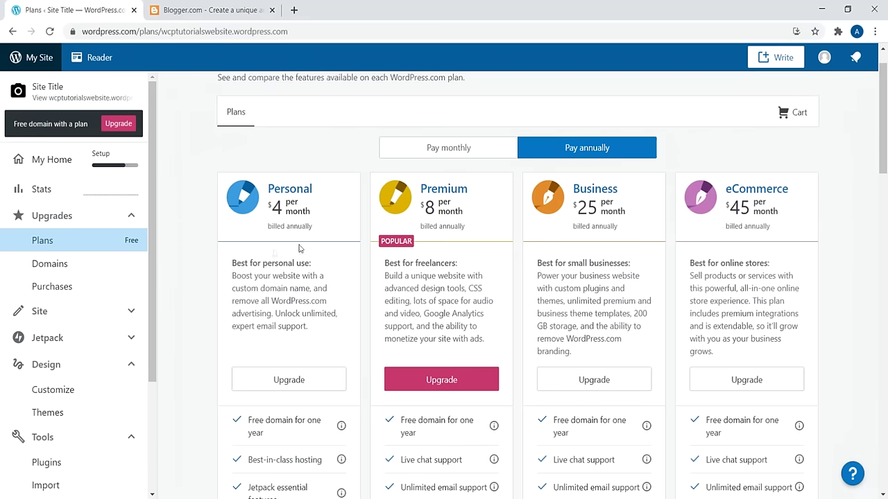
scroll(282, 271, down, 3)
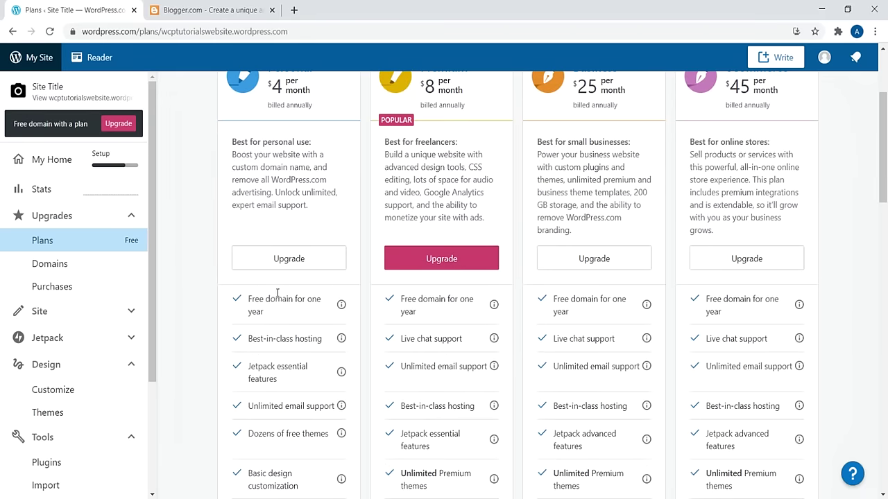
scroll(277, 292, up, 4)
drag(332, 238, 280, 230)
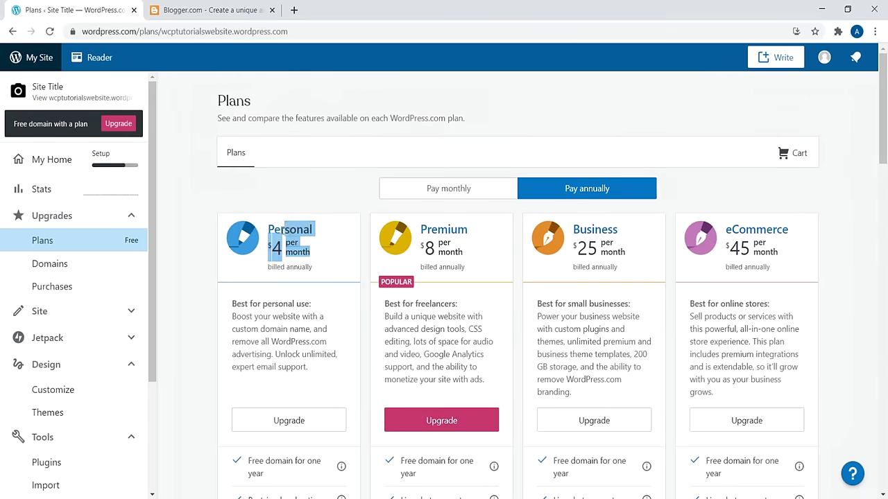
Step: Review the Personal plan's included features, especially the free domain for one year
click(275, 205)
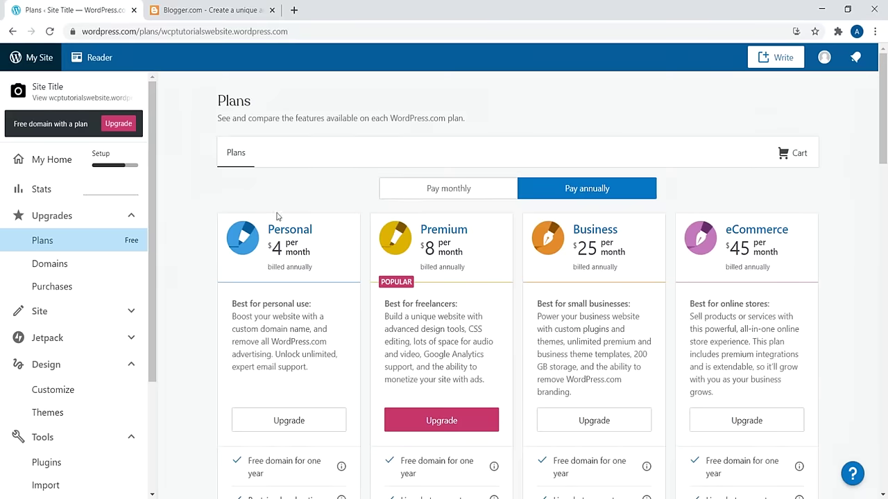
scroll(279, 218, down, 5)
scroll(244, 214, up, 2)
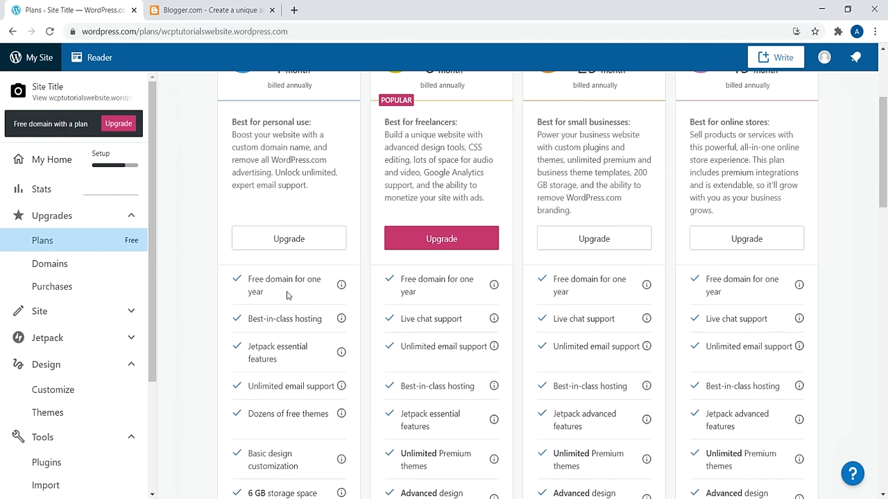
Step: Open namecheap.com in a new browser tab, check its domain prices, and return to the WordPress.com plans
click(301, 8)
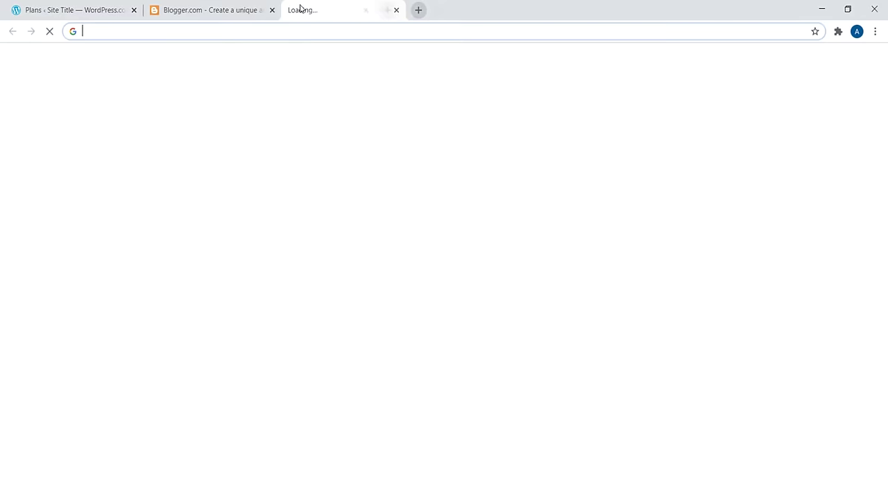
text(namecheap.com)
key(Return)
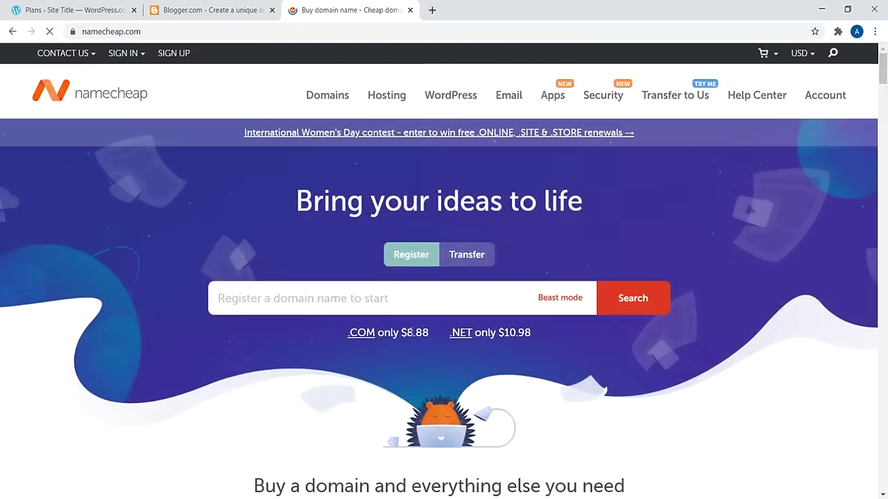
click(77, 10)
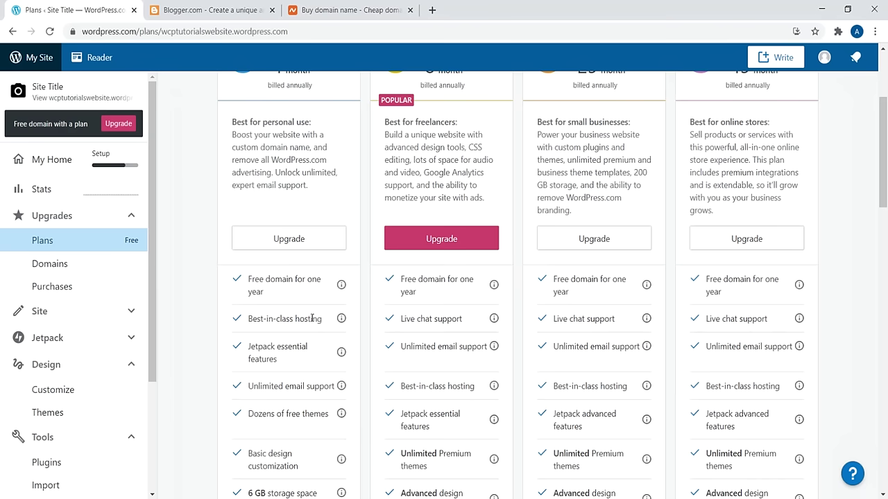
Step: Review the Premium plan's price, intended audience and feature list alongside those of the Personal plan
scroll(312, 318, up, 2)
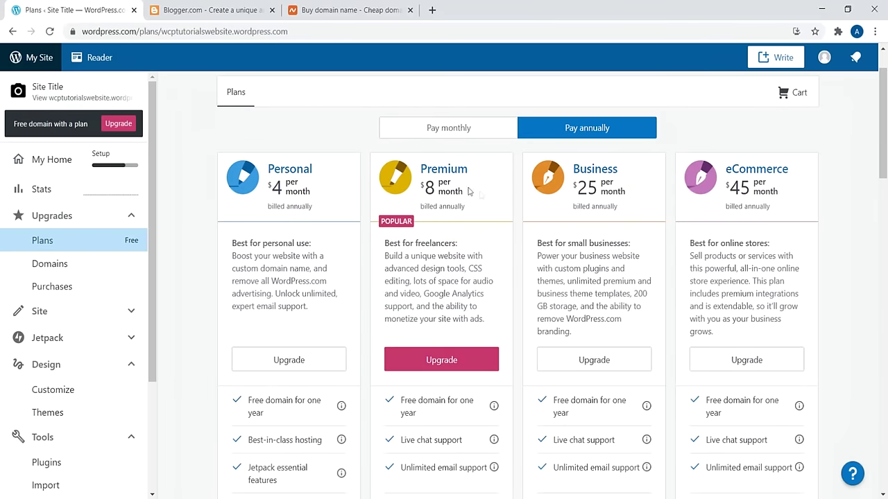
drag(456, 244, 416, 243)
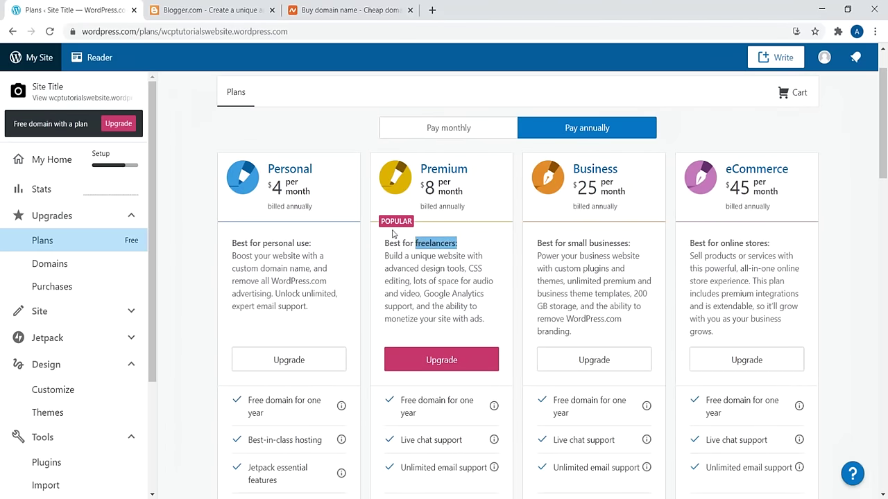
scroll(392, 234, down, 4)
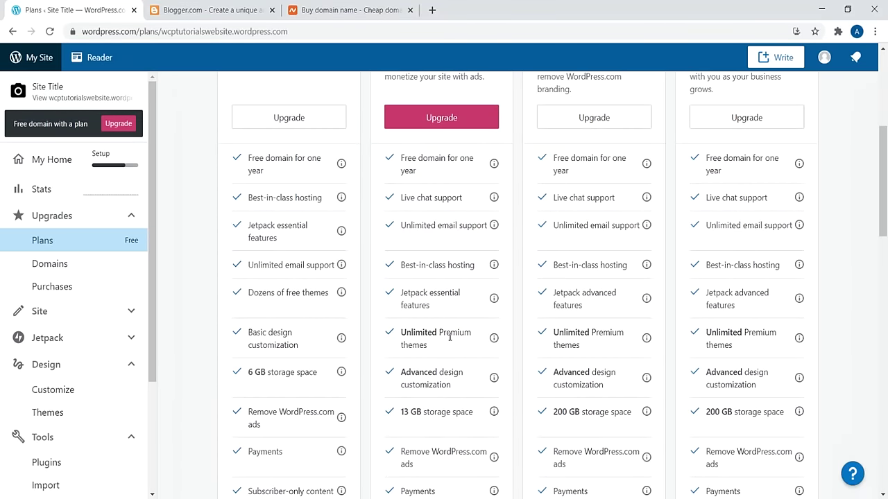
scroll(386, 323, up, 5)
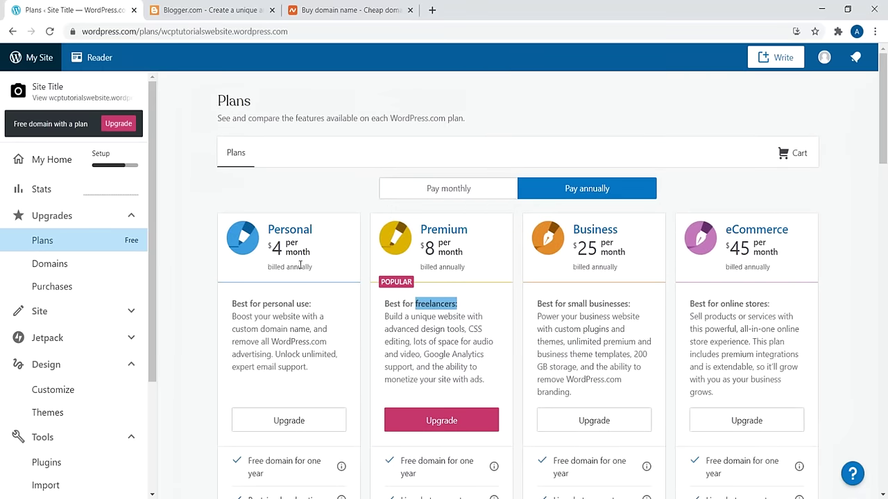
scroll(359, 292, down, 5)
scroll(430, 312, down, 1)
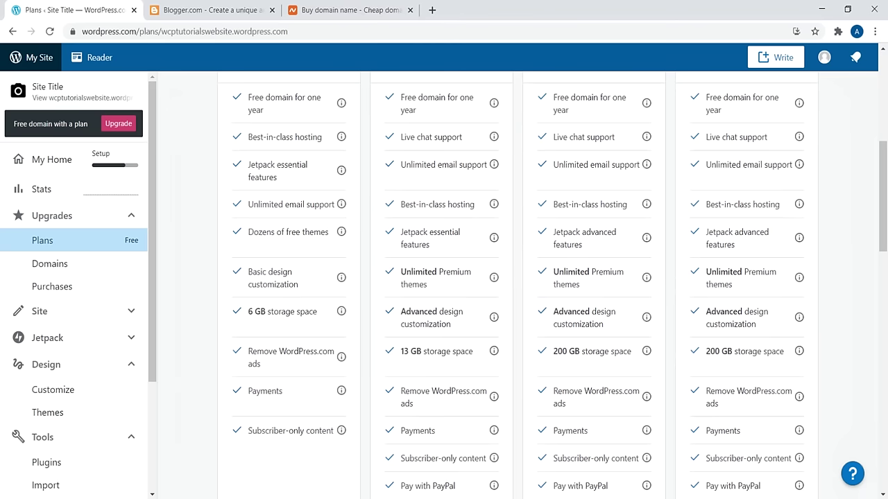
Step: Open websitecreativepro.com in a new browser tab as an example site, and return to the WordPress.com plans
click(432, 10)
text(websitecreativepro.com)
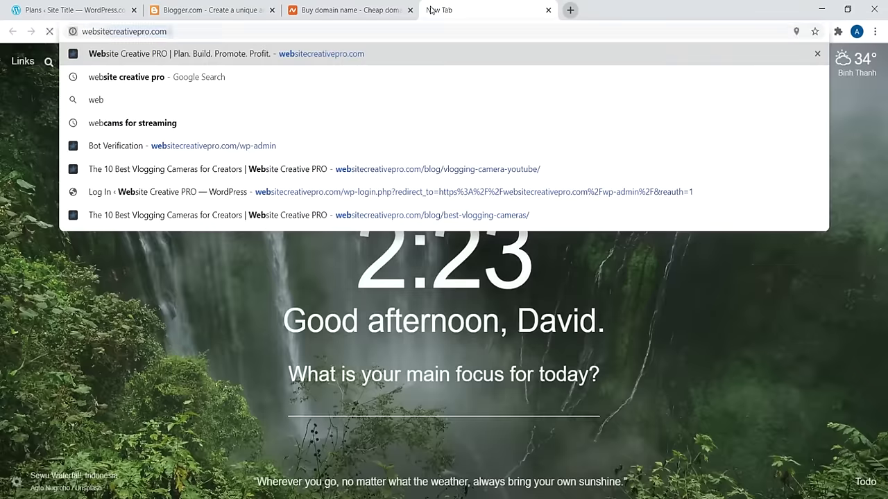
key(Return)
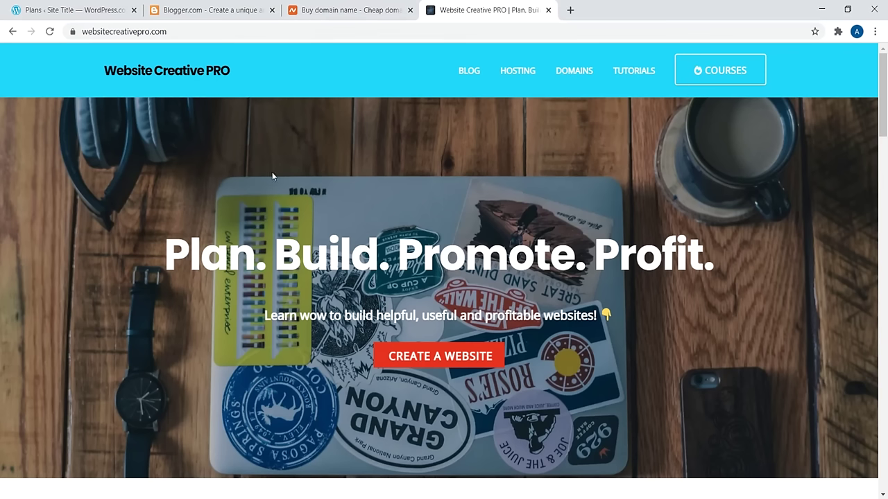
click(64, 9)
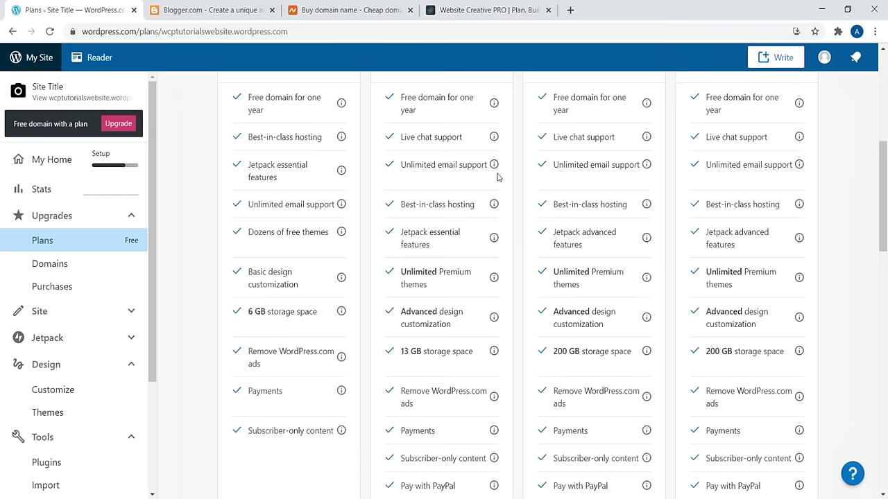
Step: Compare the remaining Personal and Premium features, such as storage space, payments and site monetization
scroll(486, 206, down, 2)
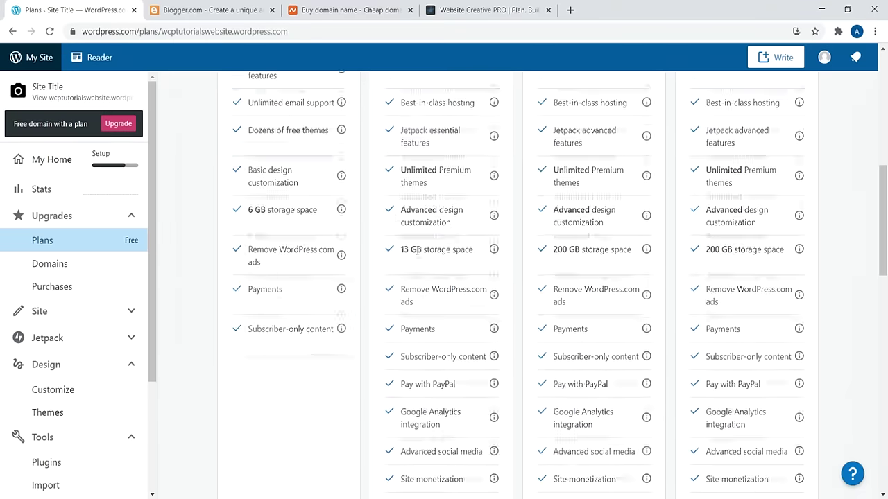
scroll(417, 251, down, 1)
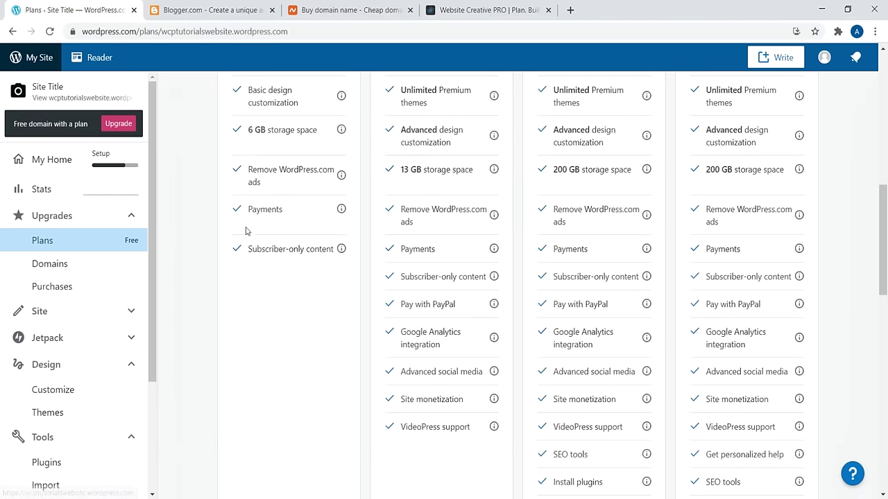
scroll(245, 231, up, 6)
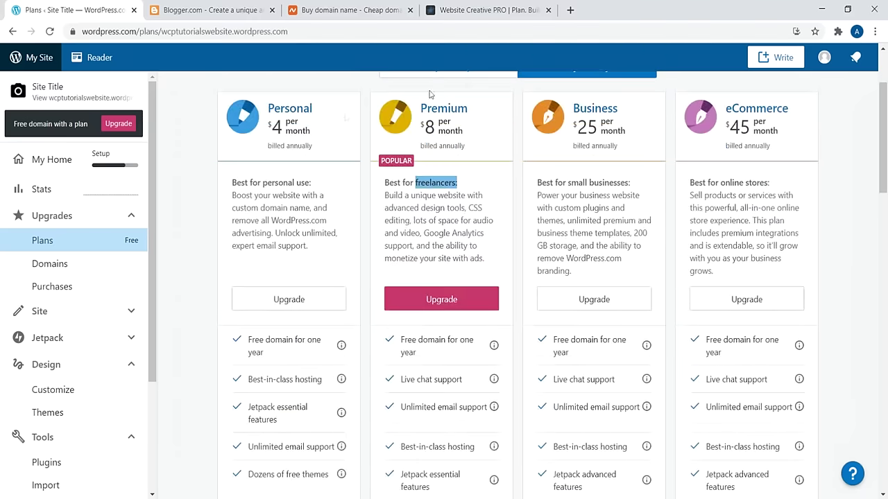
Step: Examine the Business plan's price and its extra features, highlighting the plugin, theme and SEO tool entries
drag(618, 111, 587, 109)
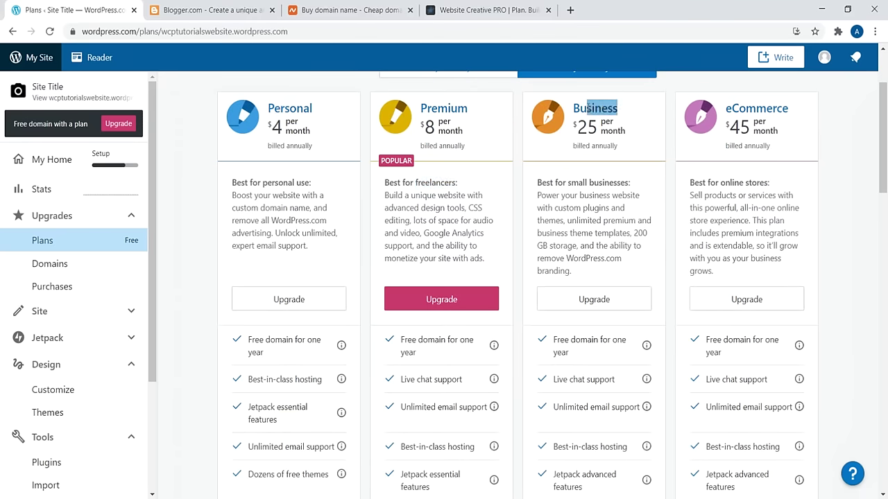
drag(634, 132, 588, 129)
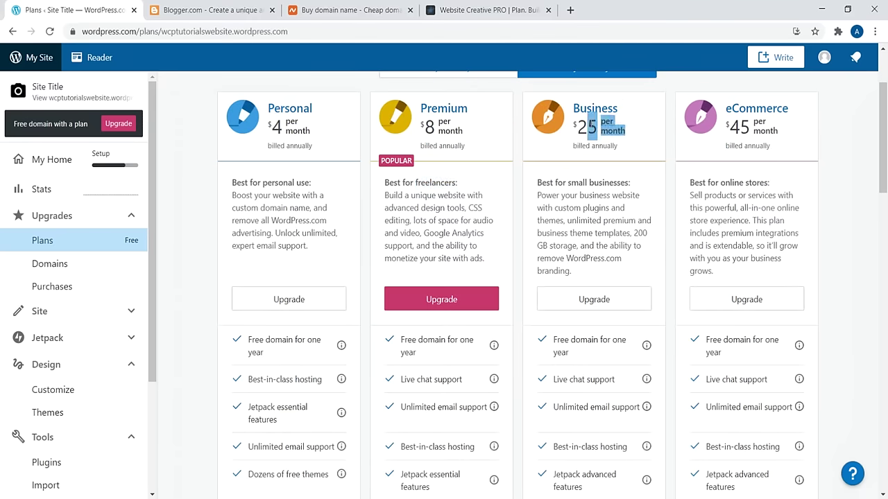
click(572, 194)
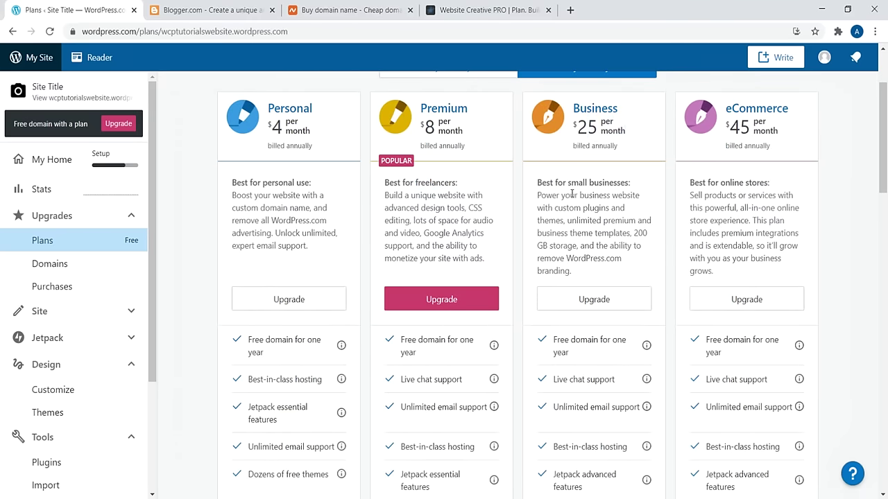
scroll(886, 87, up, 2)
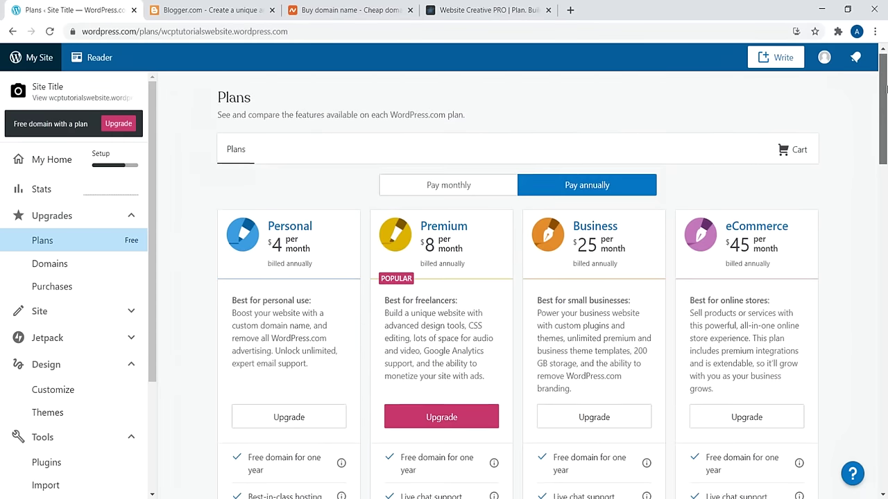
drag(886, 86, 887, 251)
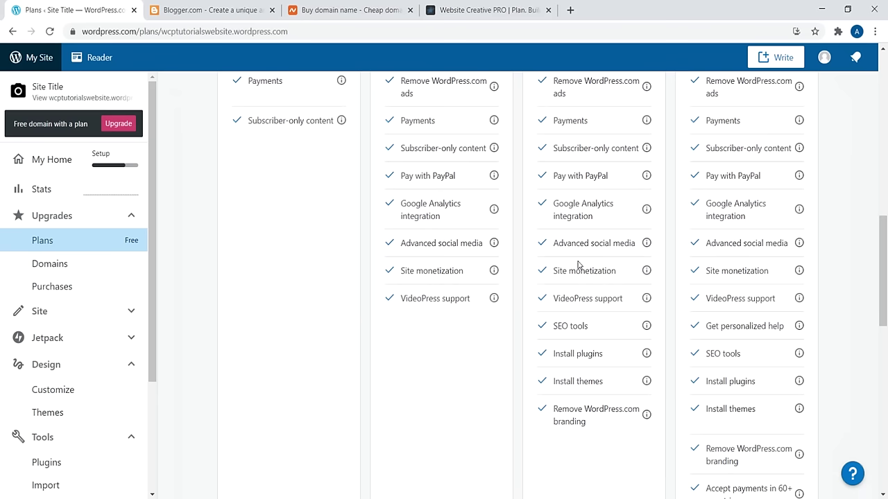
drag(604, 353, 553, 355)
drag(604, 381, 554, 381)
drag(589, 326, 553, 326)
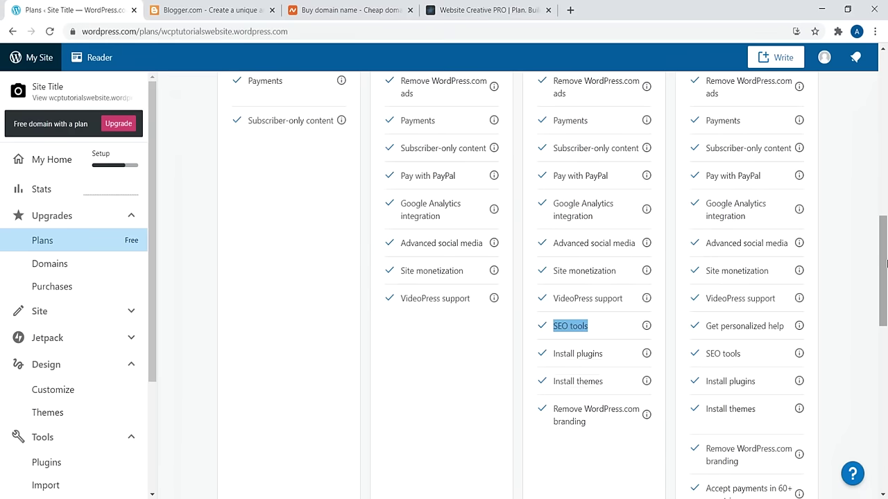
drag(886, 262, 886, 166)
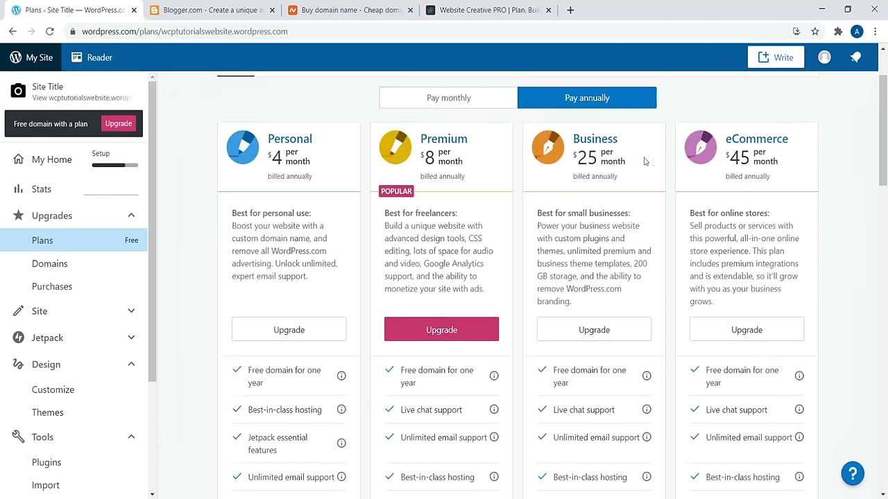
Step: Open bluehost.com in a new browser tab, highlight its starting monthly price, and return to the WordPress.com plans
click(568, 11)
text(blue)
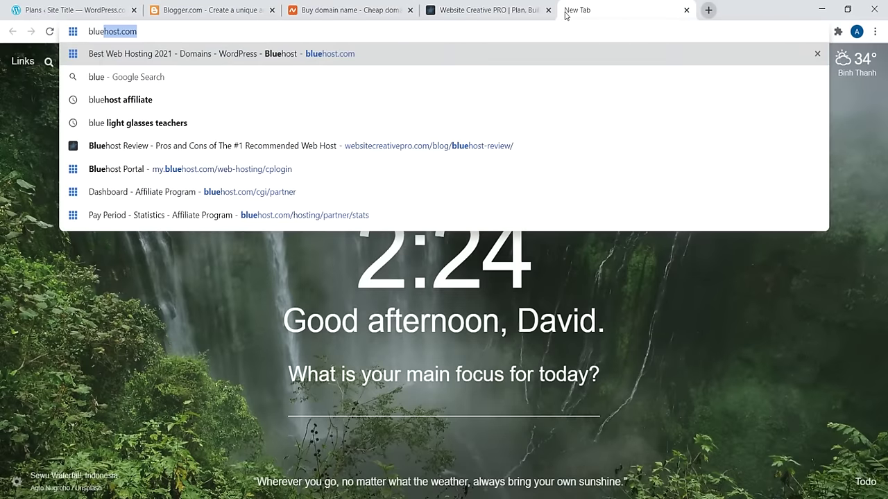
key(Return)
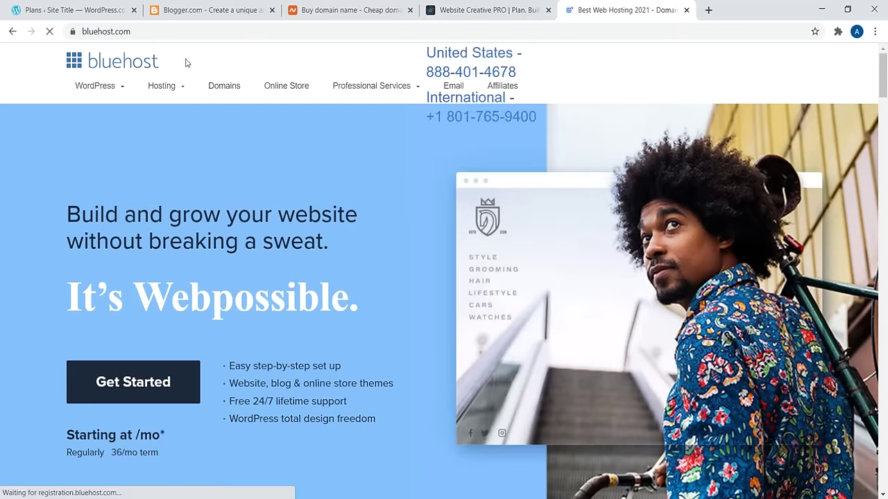
mouse_move(154, 72)
drag(202, 435, 156, 435)
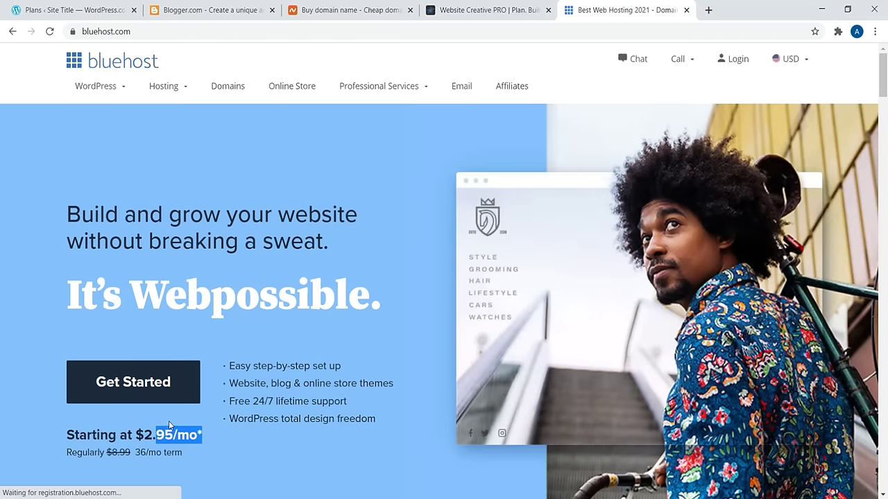
click(52, 10)
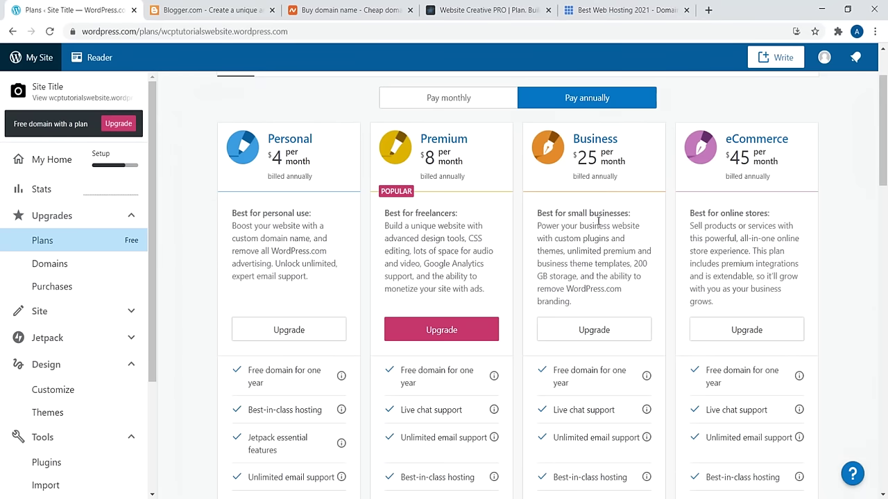
Step: Compare the Business plan's features and price with Bluehost's starting offer, ending on the WordPress.com plans
scroll(597, 220, down, 3)
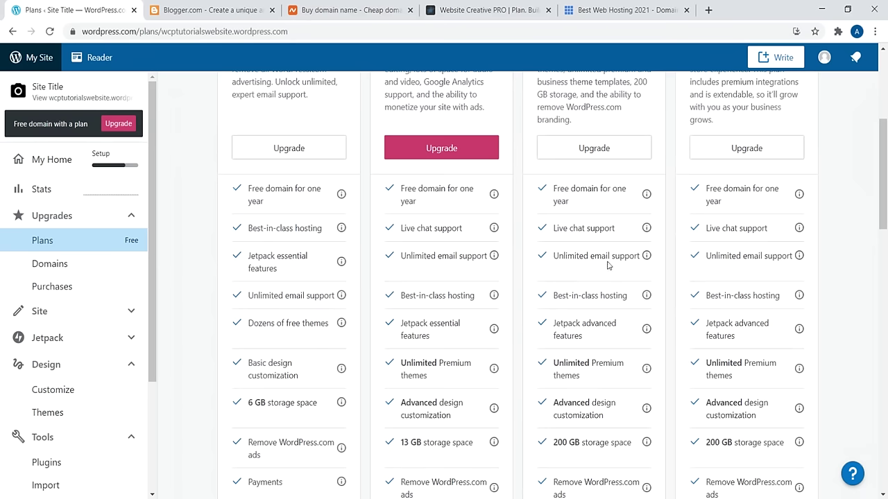
scroll(607, 265, up, 2)
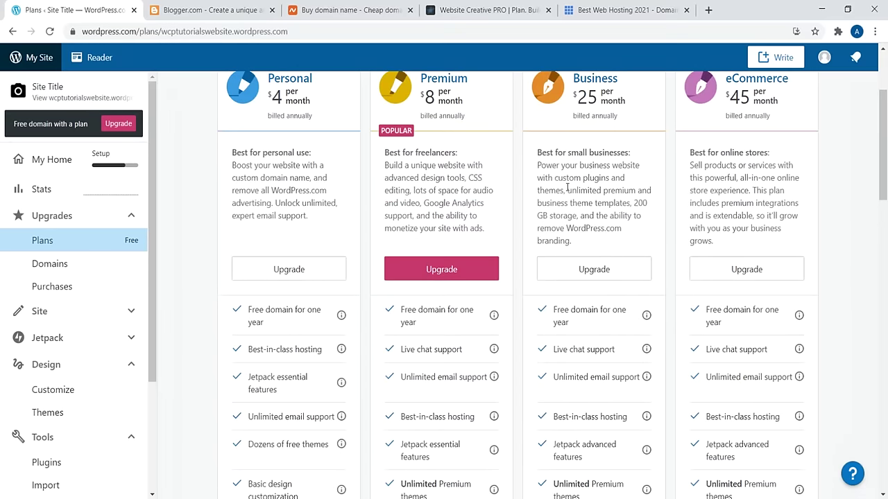
scroll(570, 183, up, 2)
click(627, 9)
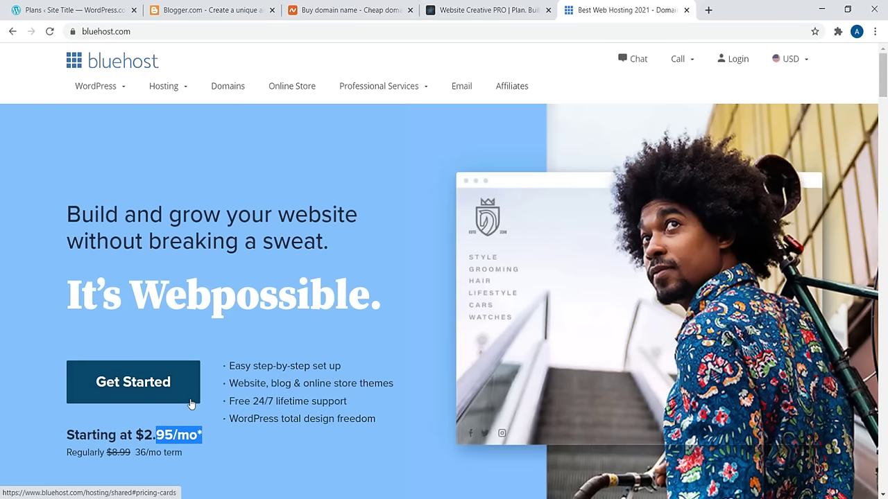
click(76, 10)
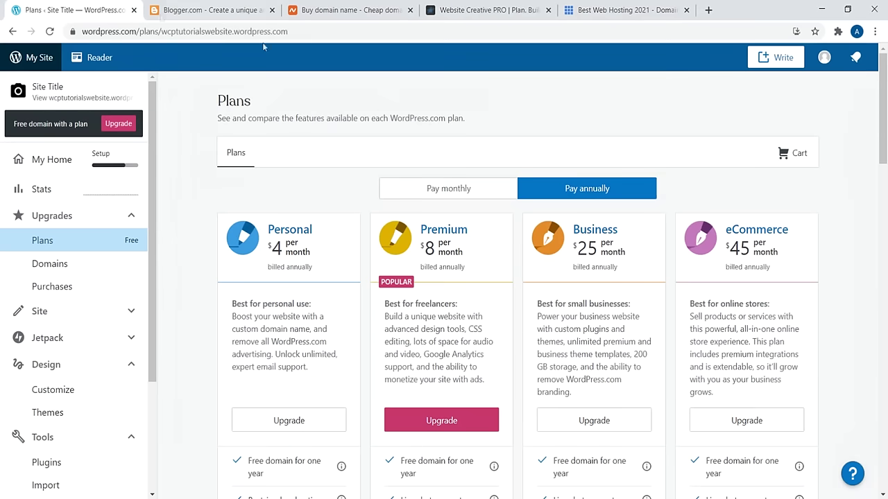
Step: Examine the eCommerce plan's price and full feature list, including payments, shipping integrations and marketing tools
scroll(728, 122, down, 2)
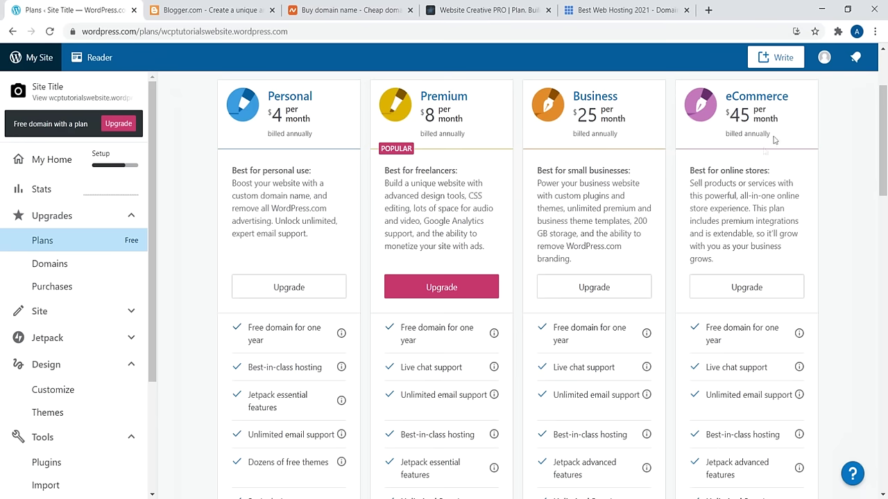
scroll(809, 158, up, 1)
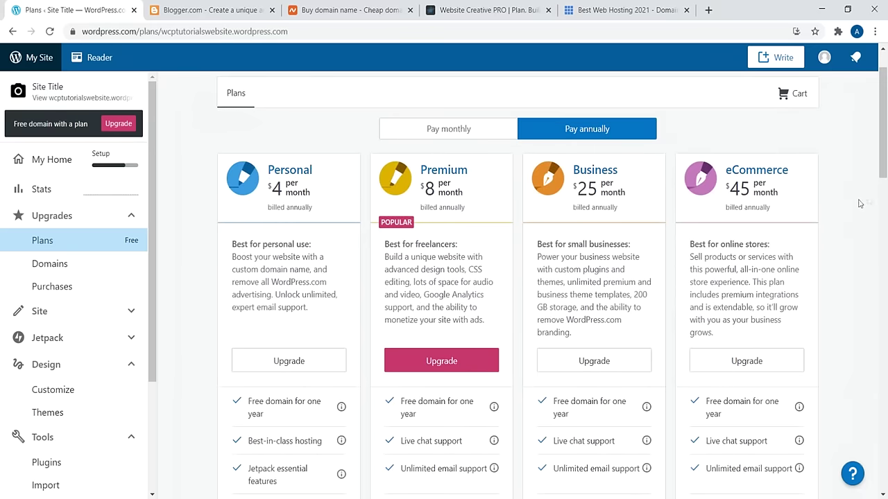
scroll(886, 162, down, 2)
drag(886, 161, 886, 238)
scroll(722, 227, down, 4)
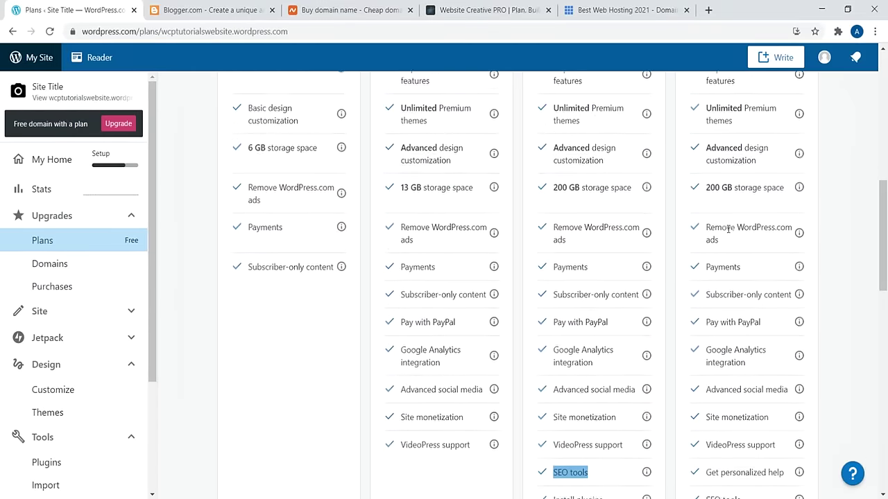
scroll(775, 238, down, 3)
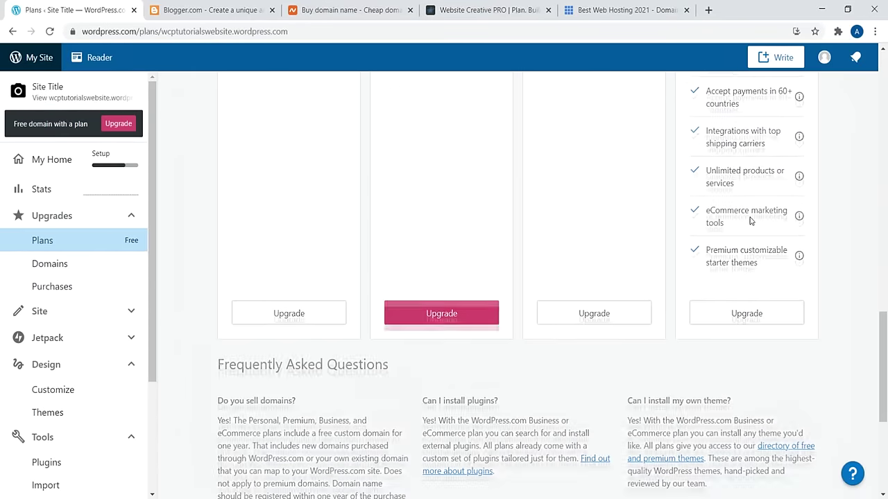
scroll(754, 244, up, 2)
scroll(760, 256, up, 10)
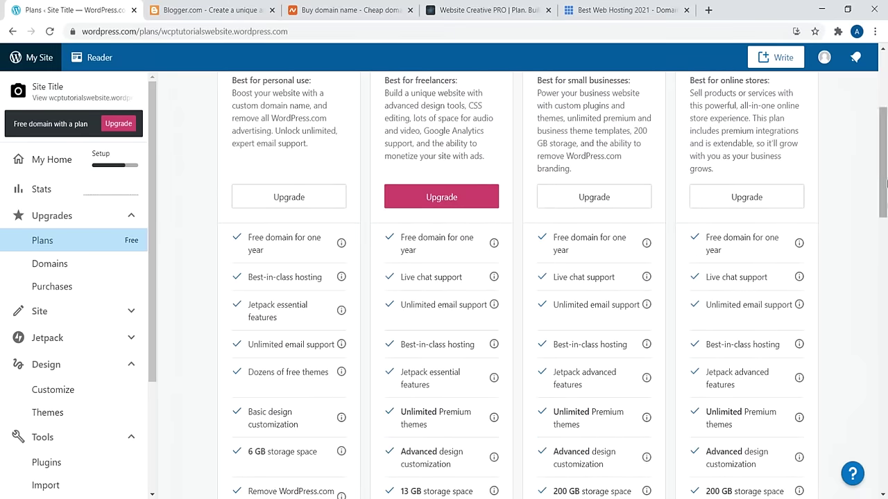
scroll(758, 315, up, 3)
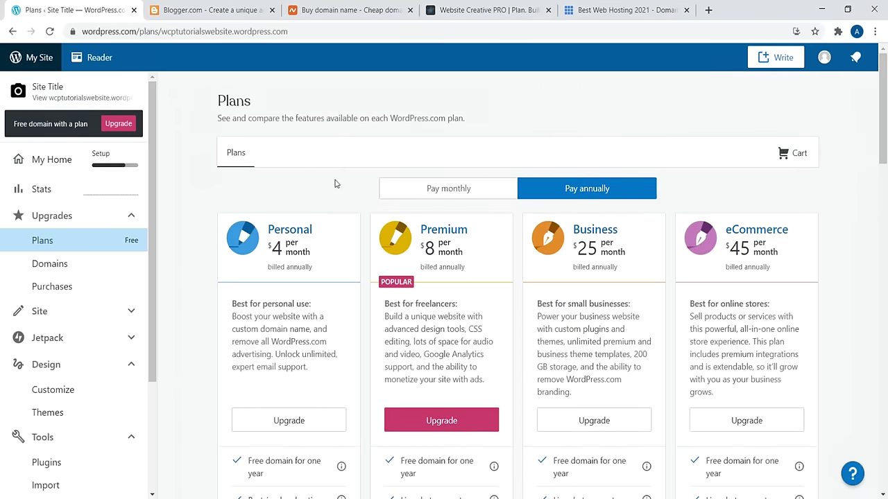